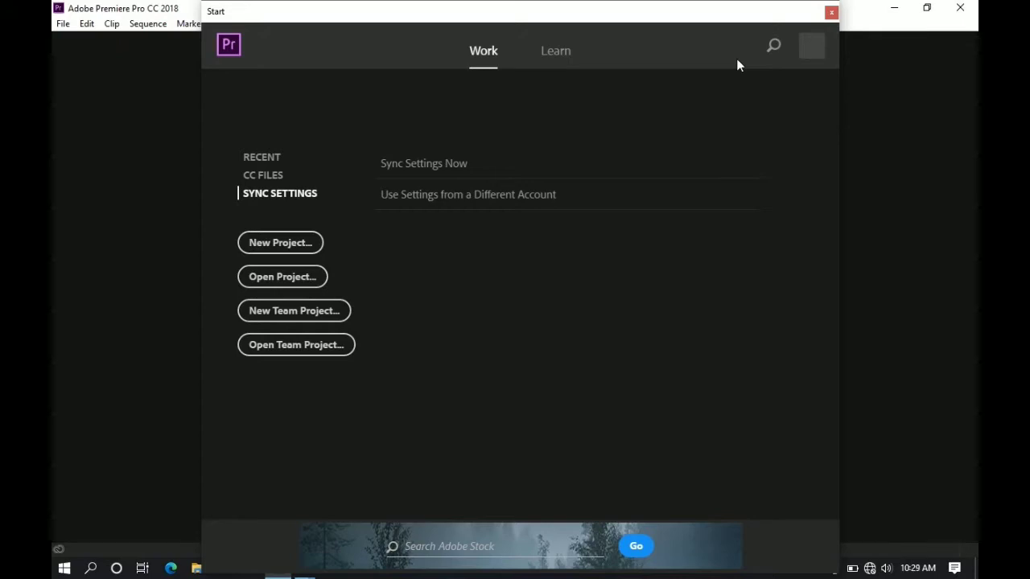
# Browse the concert clips in drive E:'s VIDEO folder, then return to Premiere
pyautogui.click(195, 568)
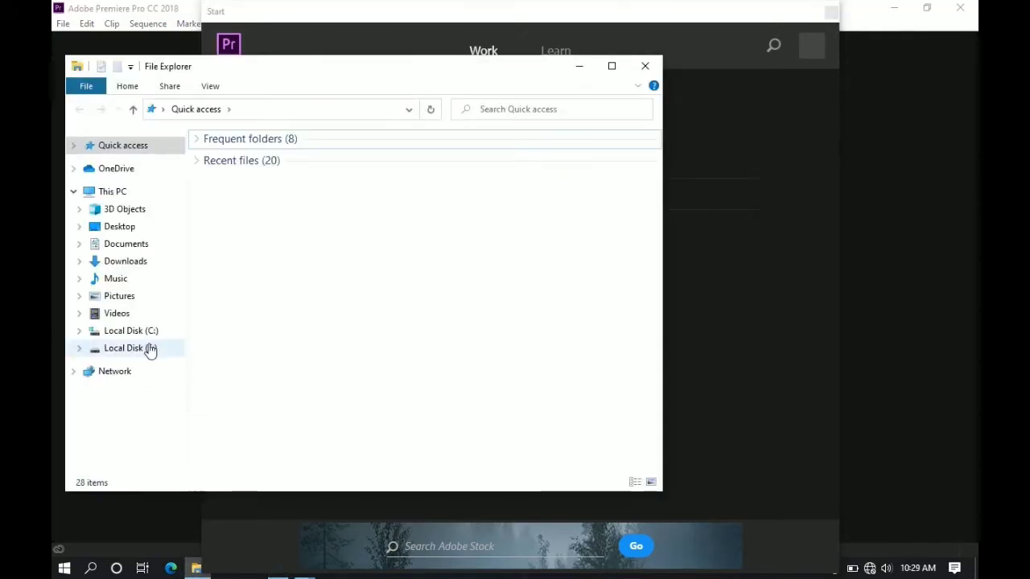
pyautogui.click(148, 348)
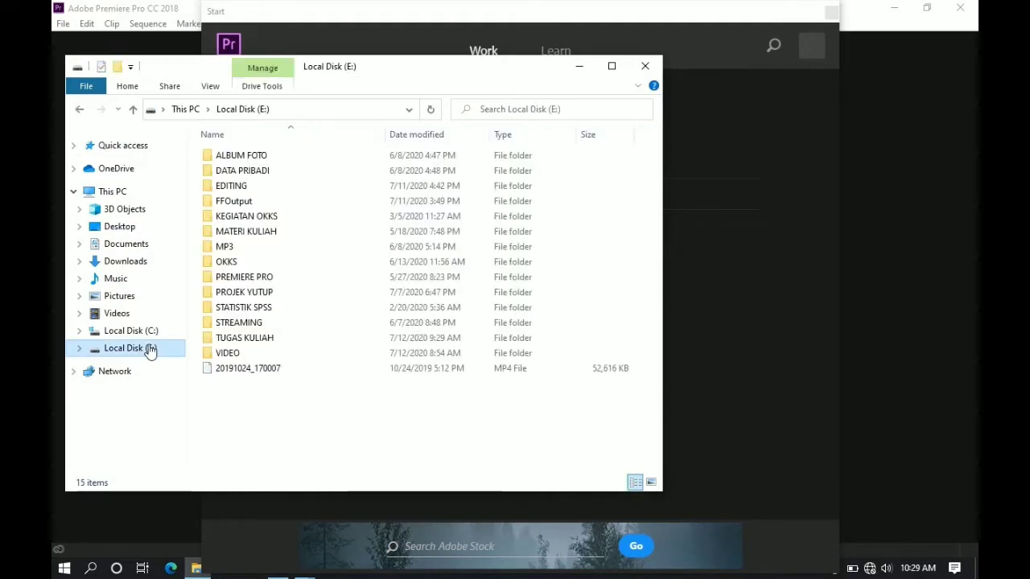
pyautogui.doubleClick(259, 353)
pyautogui.click(330, 198)
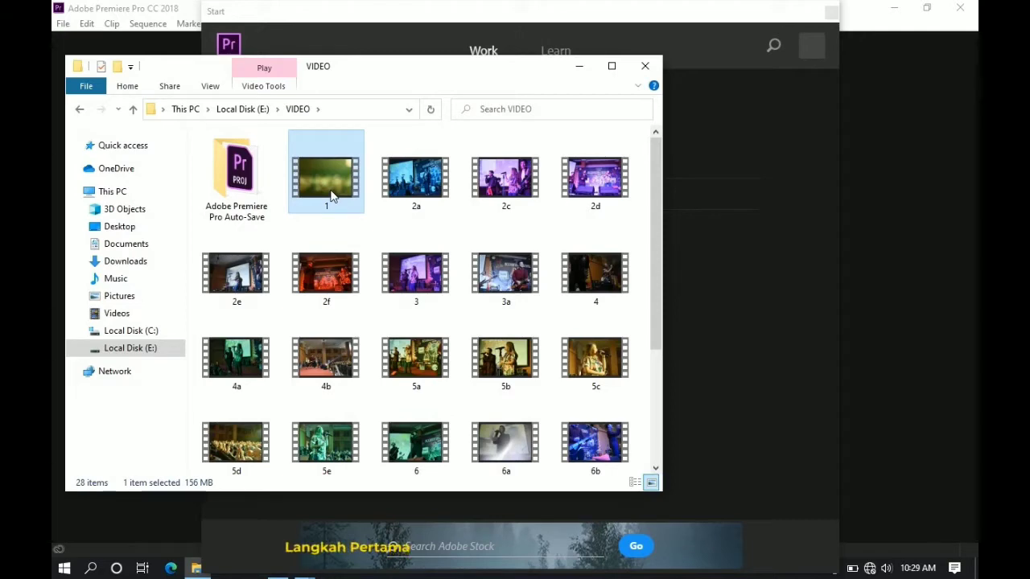
pyautogui.moveTo(655, 186); pyautogui.dragTo(652, 277)
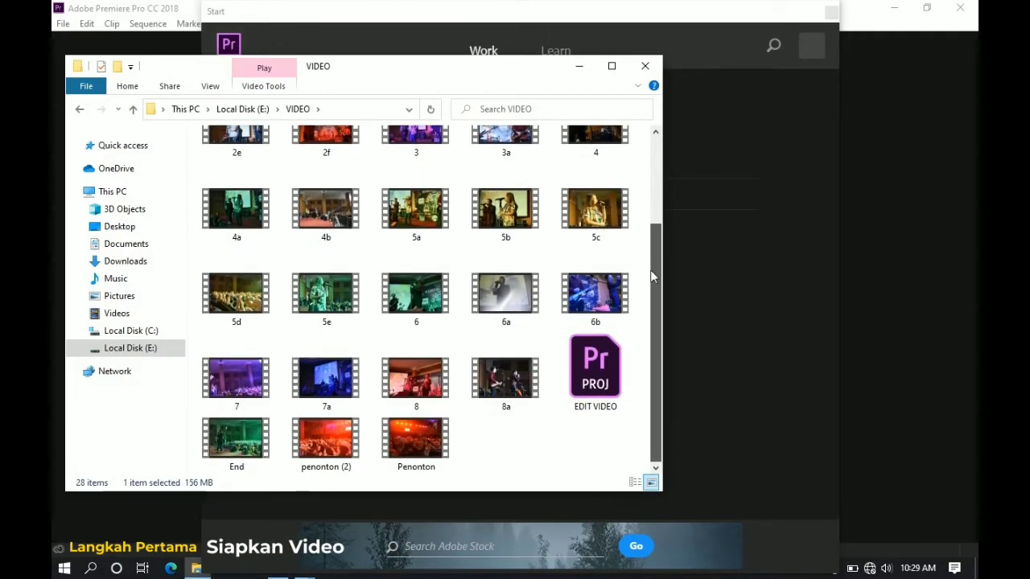
pyautogui.moveTo(653, 277); pyautogui.dragTo(657, 177)
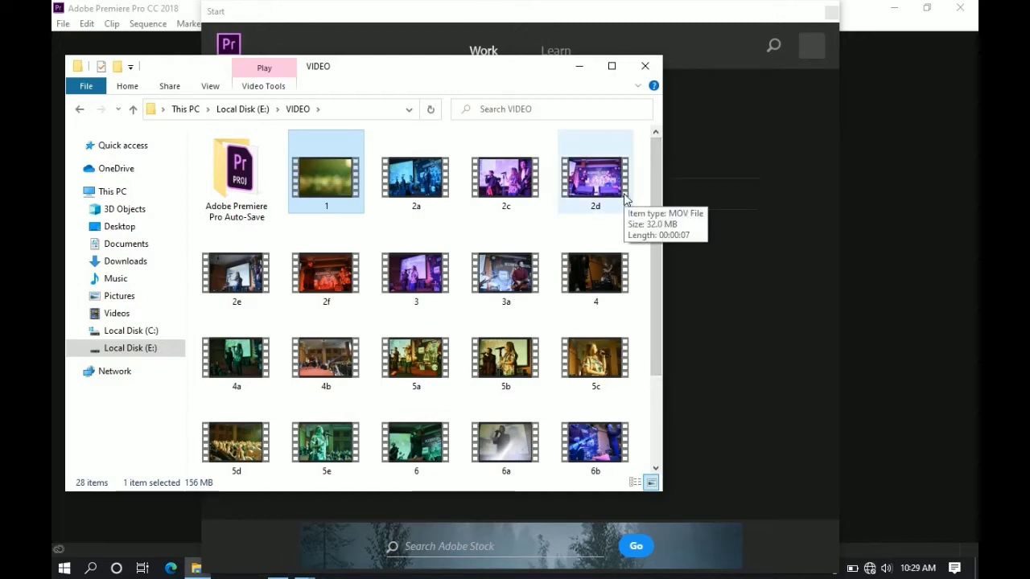
pyautogui.click(576, 67)
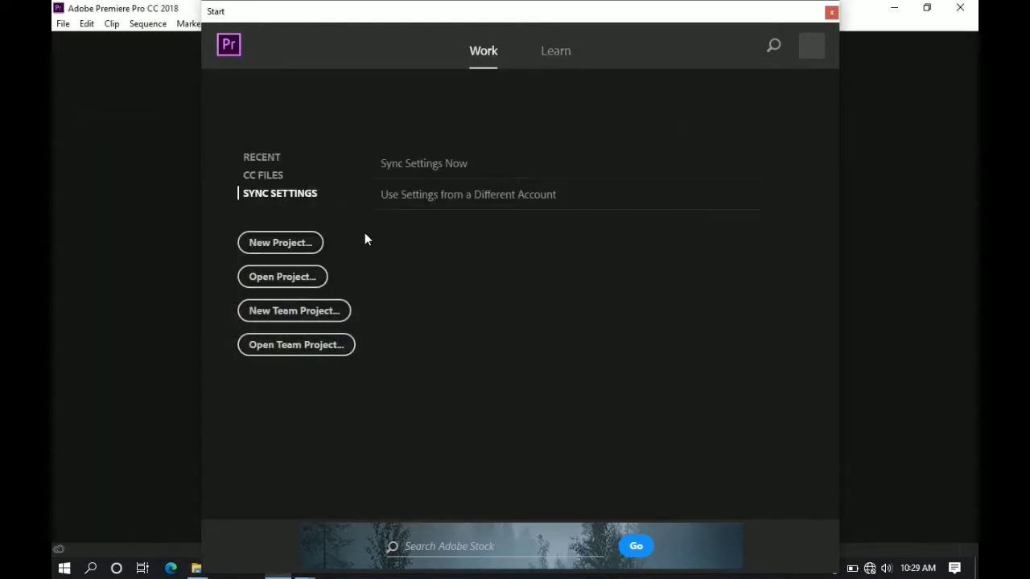
# Create a new project named PROJEK
pyautogui.click(274, 246)
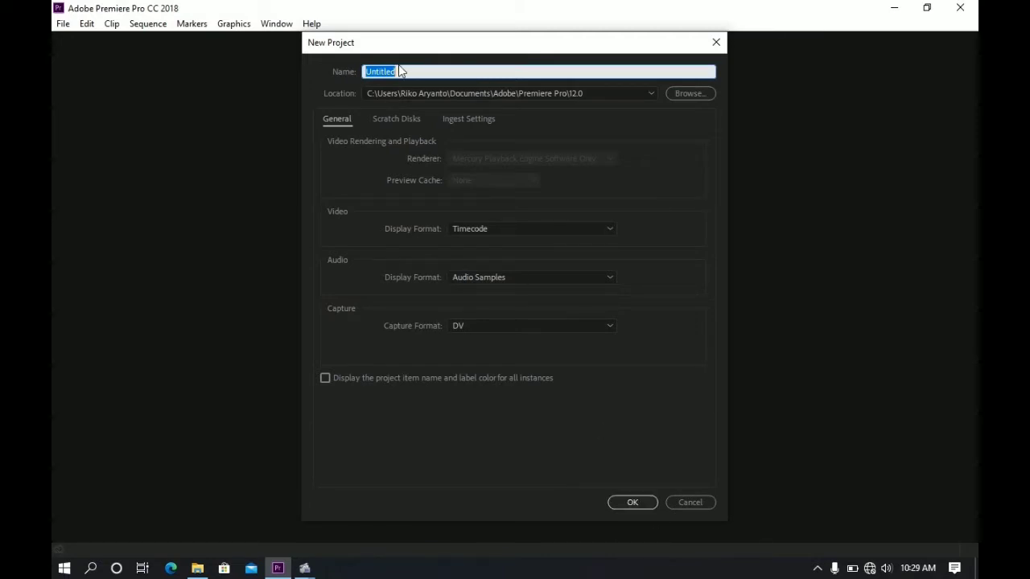
pyautogui.write('PROJE')
pyautogui.press('BackSpace')
pyautogui.write('K')
pyautogui.click(638, 503)
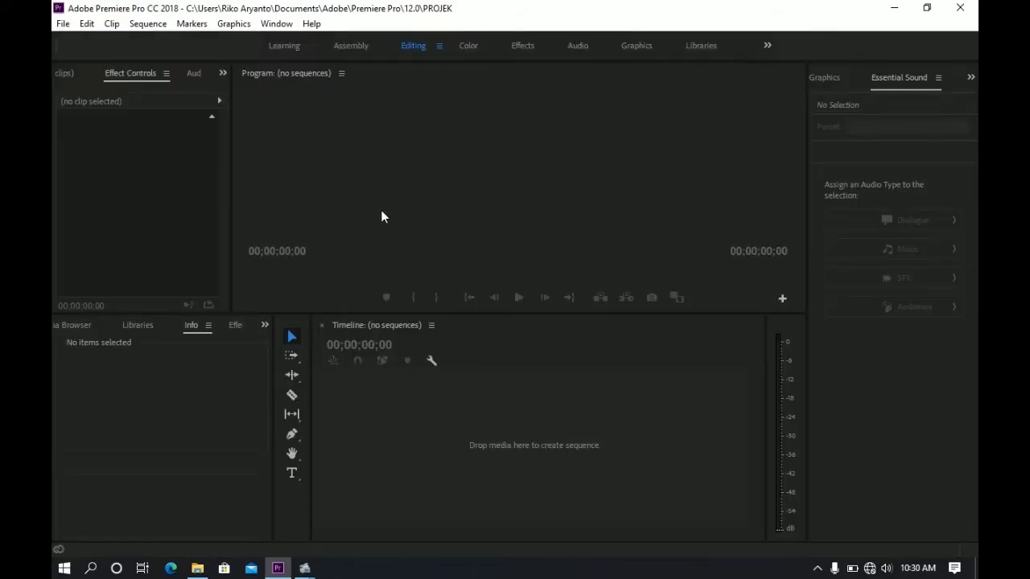
# Activate the Program monitor, Timeline and Effect Controls panels in turn
pyautogui.click(382, 215)
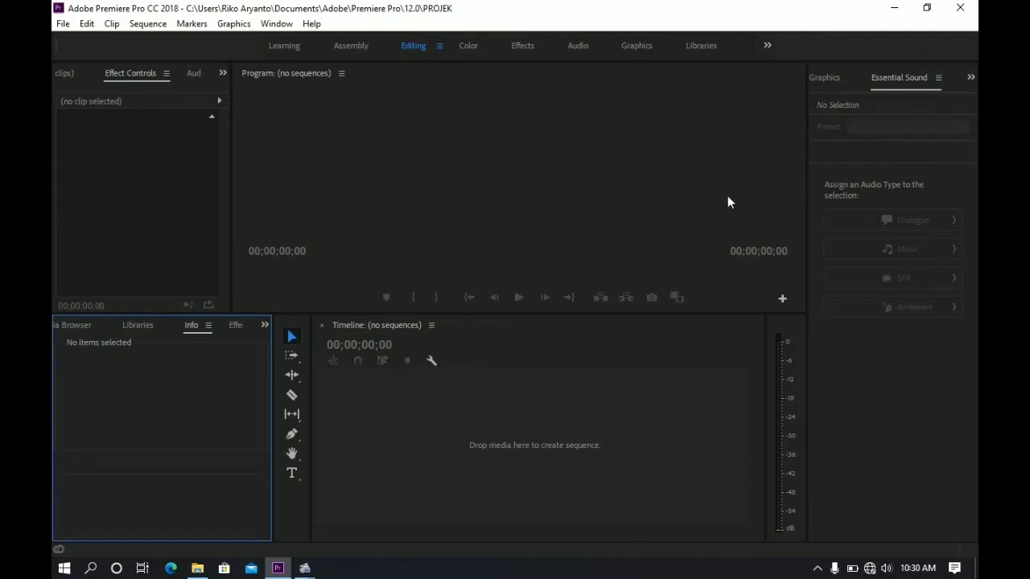
pyautogui.click(476, 153)
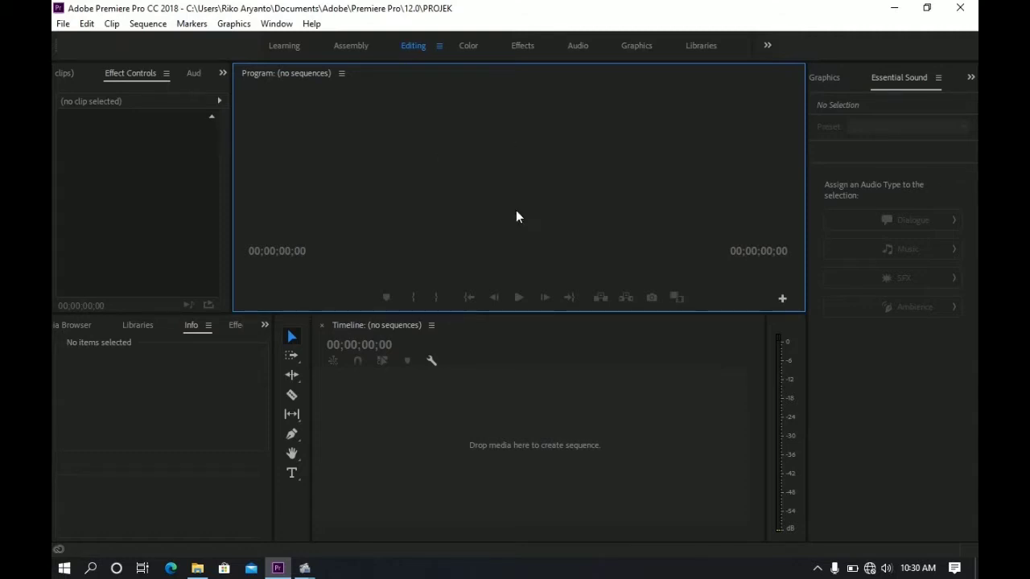
pyautogui.click(471, 393)
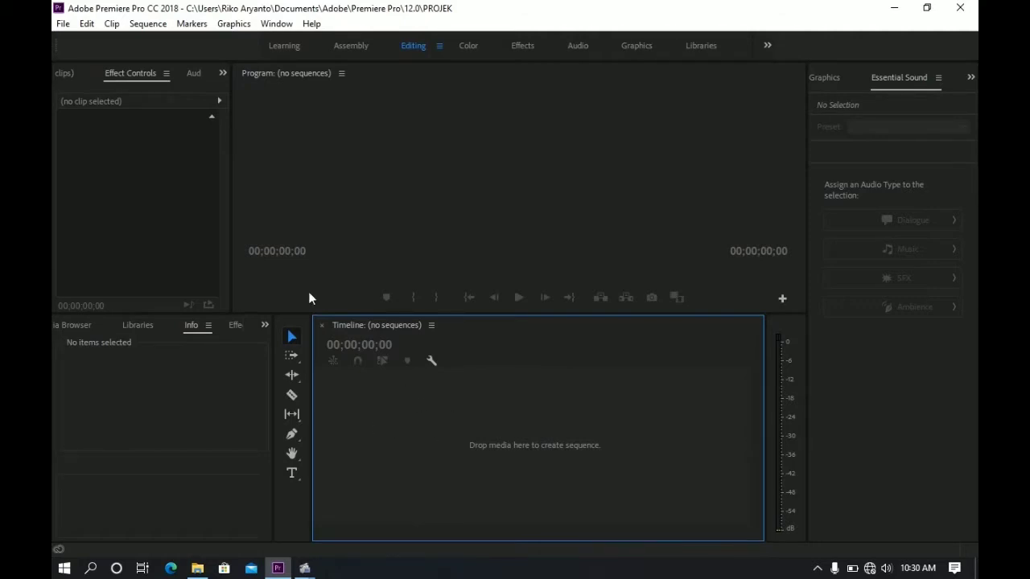
pyautogui.click(134, 137)
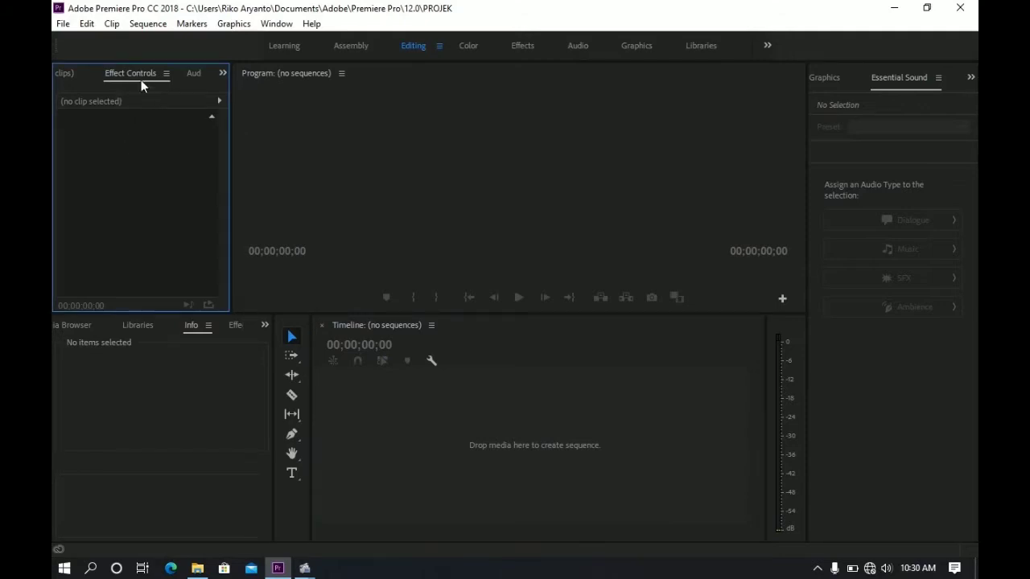
pyautogui.click(223, 73)
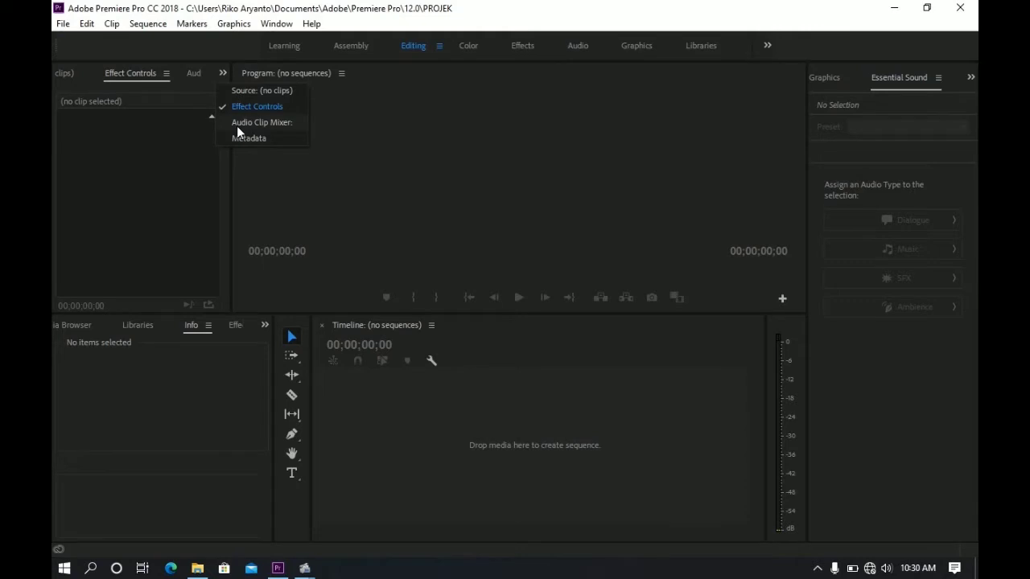
pyautogui.click(185, 151)
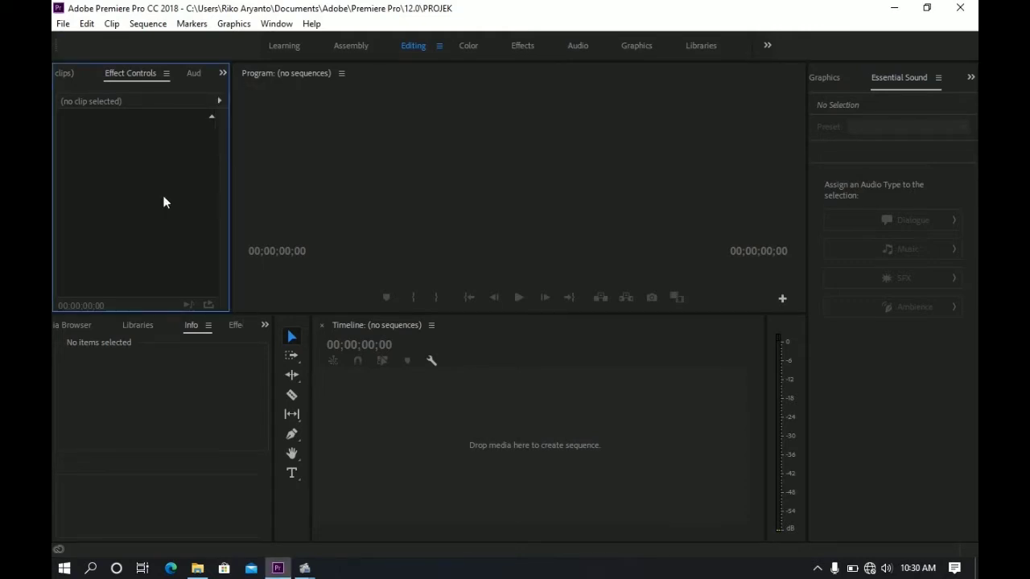
# Cycle the lower-left panel group through Project: PROJEK, Media Browser and Effects
pyautogui.click(145, 379)
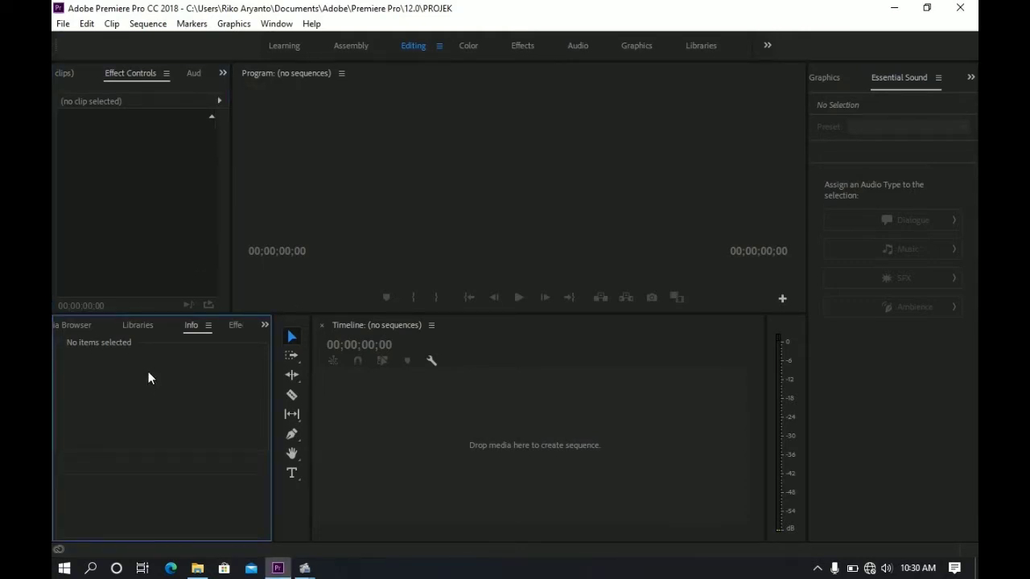
pyautogui.click(265, 326)
pyautogui.click(271, 342)
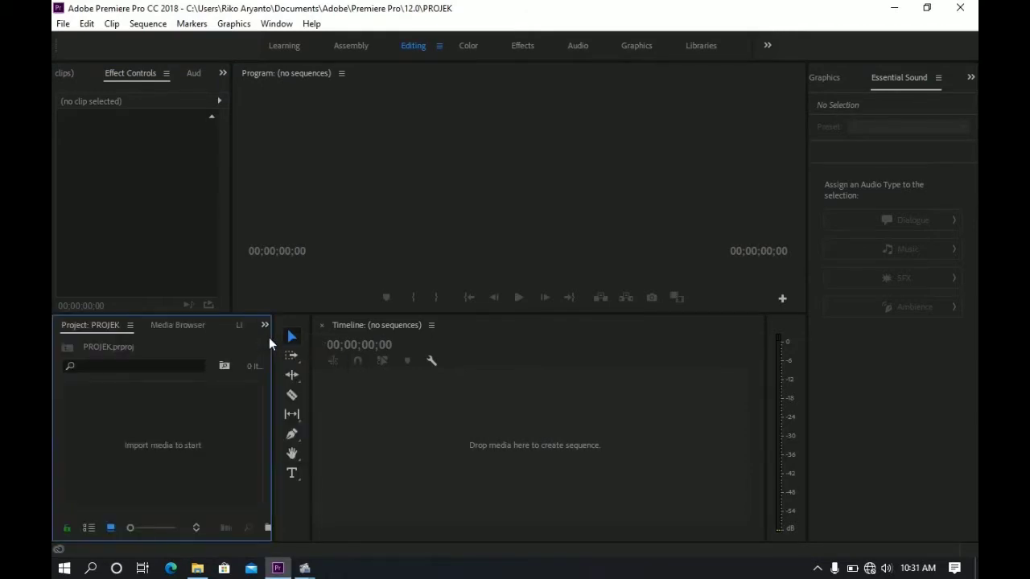
pyautogui.click(264, 326)
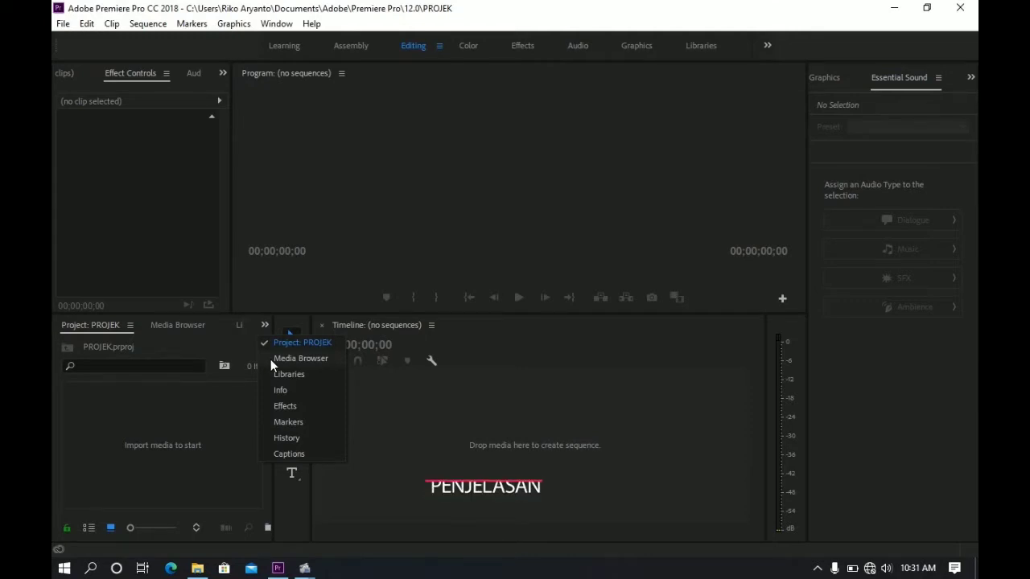
pyautogui.click(270, 359)
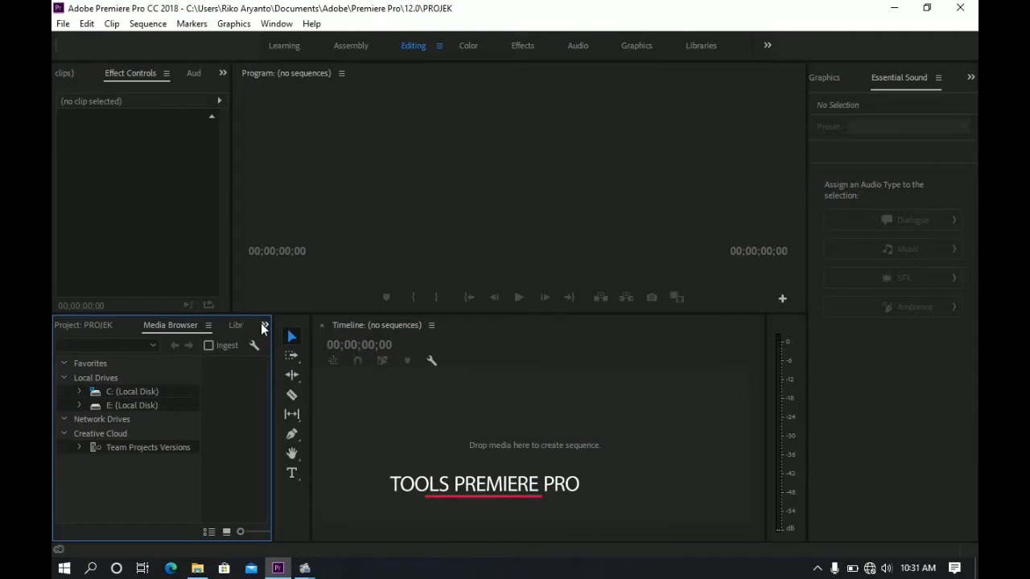
pyautogui.click(264, 326)
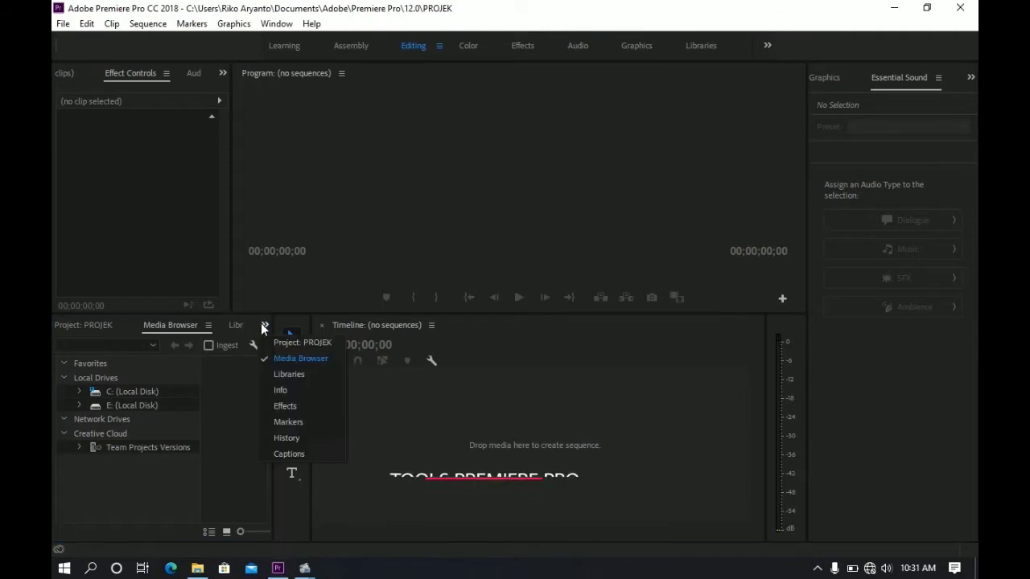
pyautogui.click(316, 405)
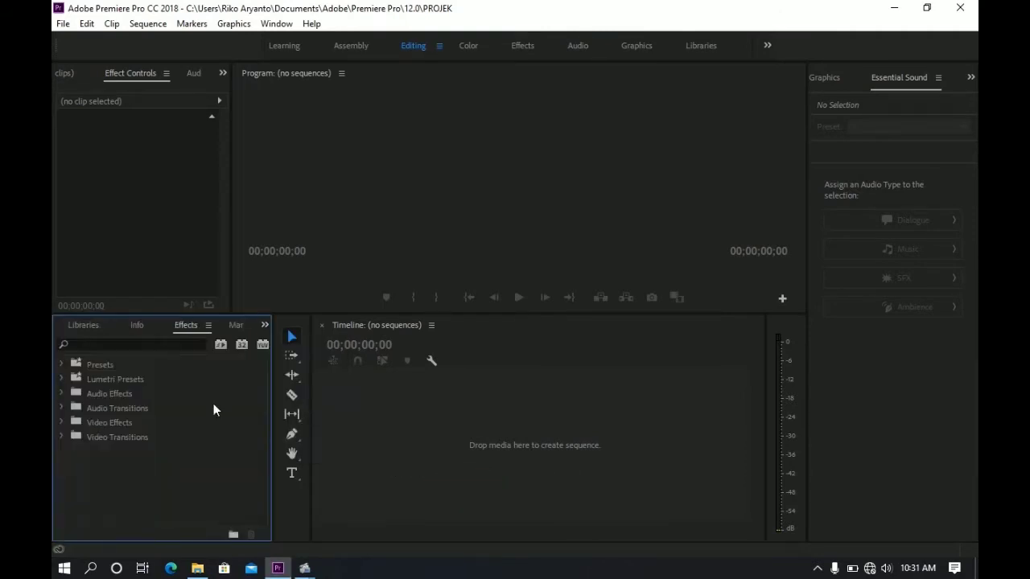
pyautogui.click(263, 323)
# Switch the lower-left panel group back to Project: PROJEK
pyautogui.click(290, 343)
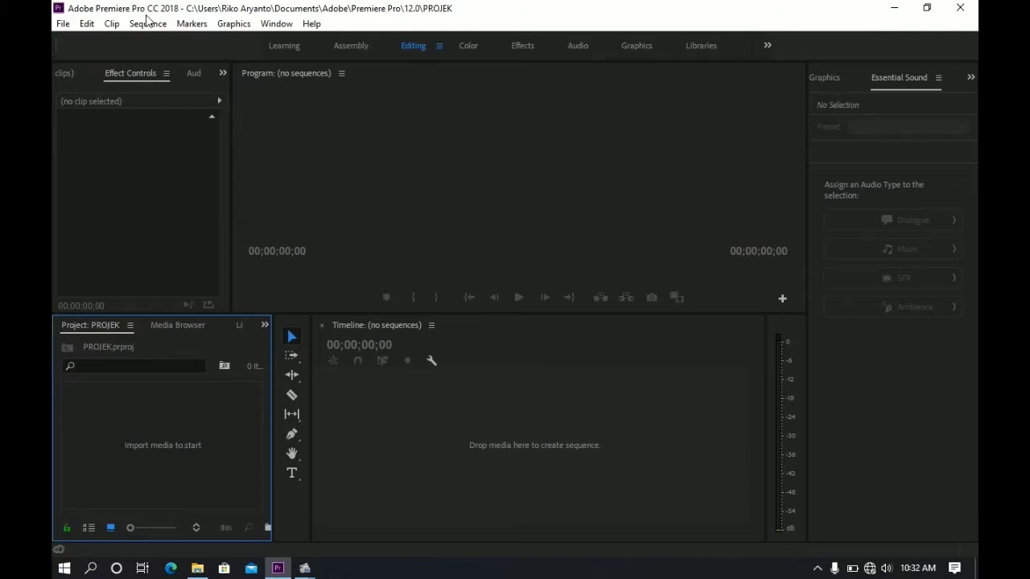
# Start a new sequence with the DV-NTSC Standard 32kHz preset and view its Settings
pyautogui.click(147, 23)
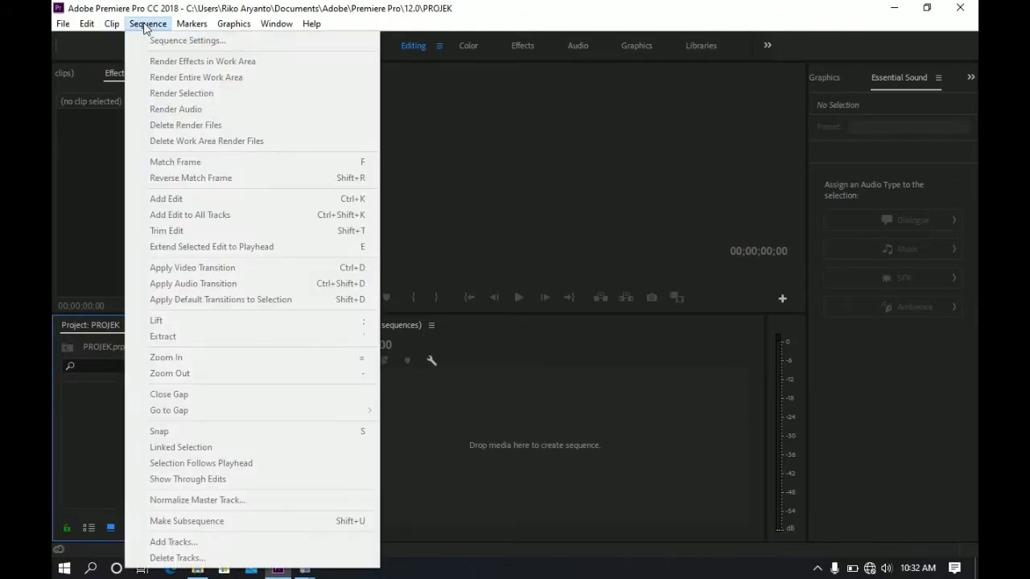
pyautogui.click(111, 23)
pyautogui.click(84, 24)
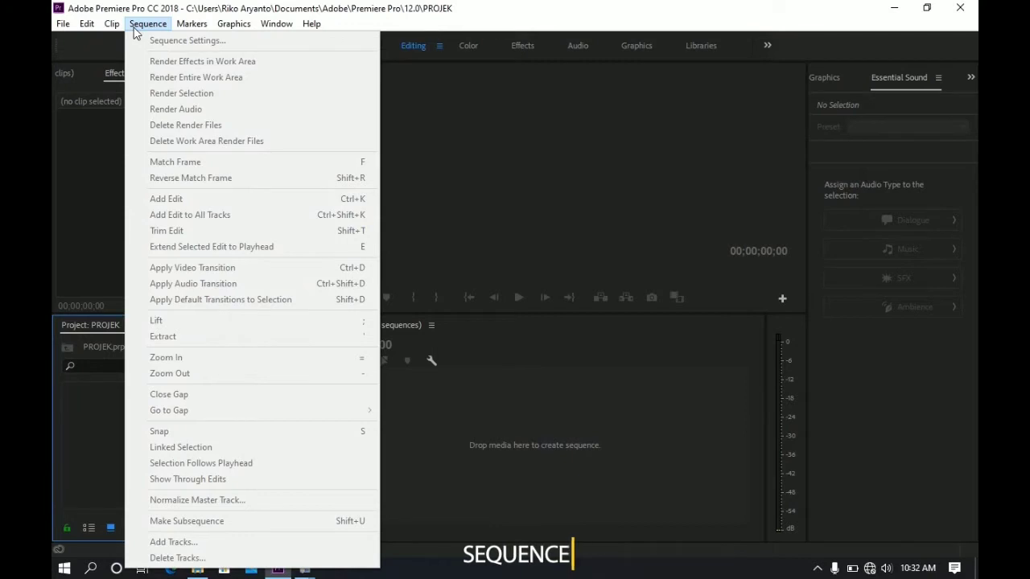
pyautogui.moveTo(61, 29)
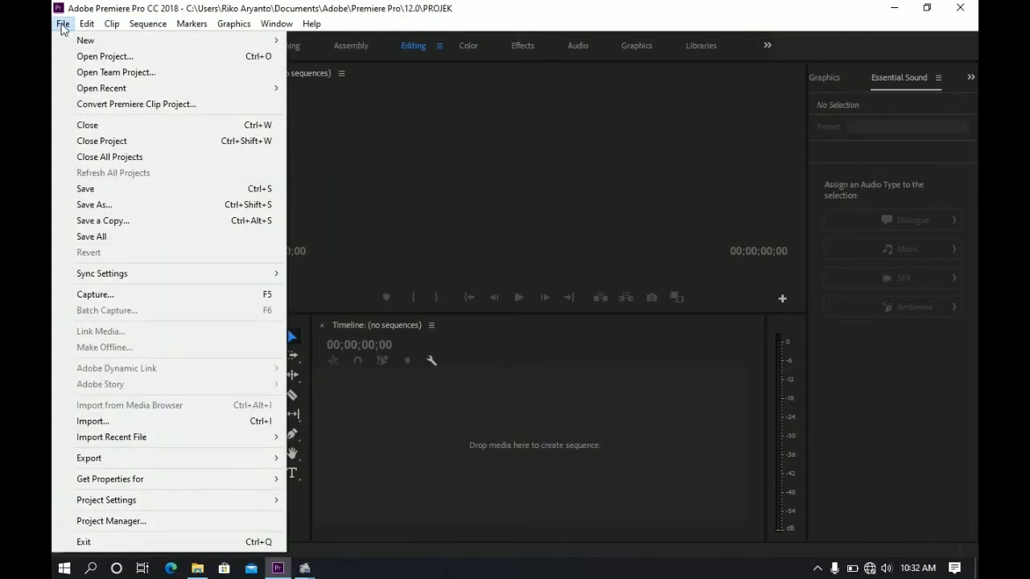
pyautogui.moveTo(144, 45)
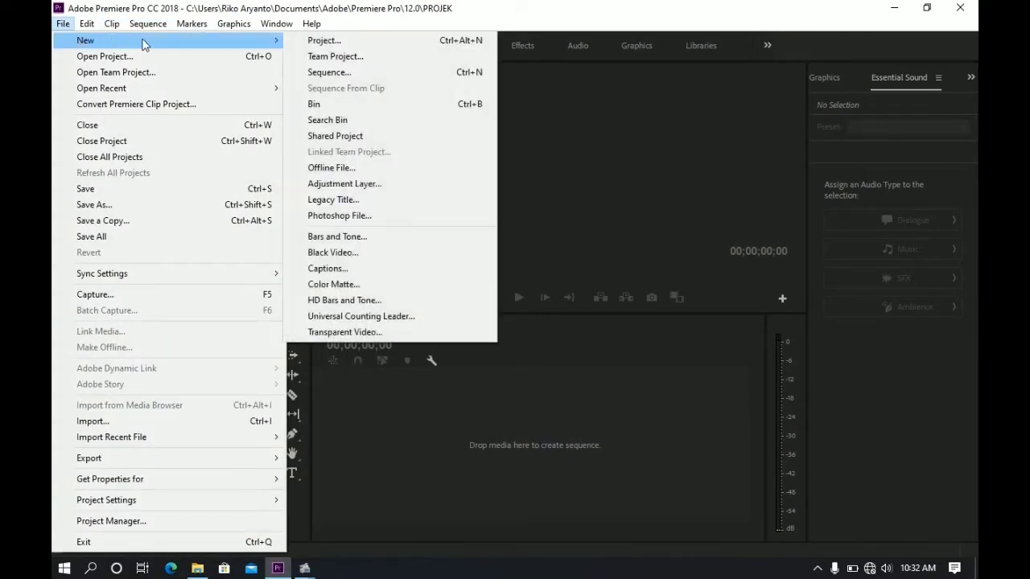
pyautogui.click(317, 73)
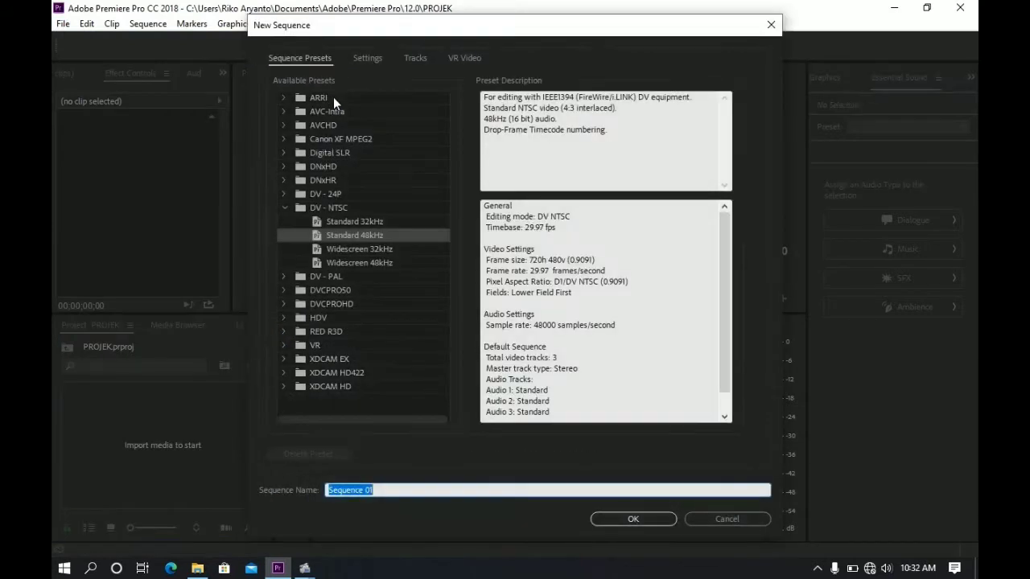
pyautogui.click(384, 225)
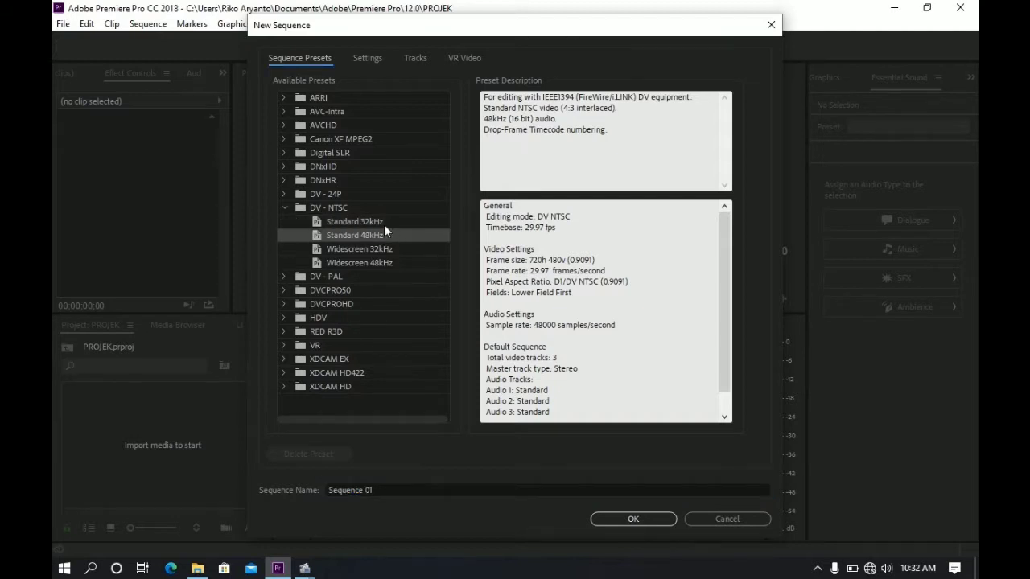
pyautogui.click(381, 232)
pyautogui.click(383, 227)
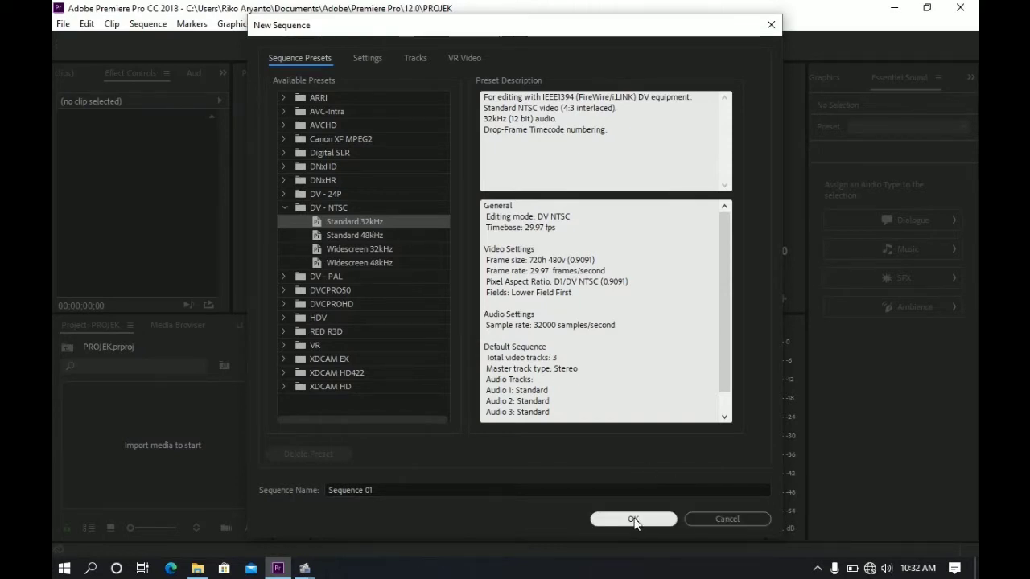
pyautogui.click(365, 55)
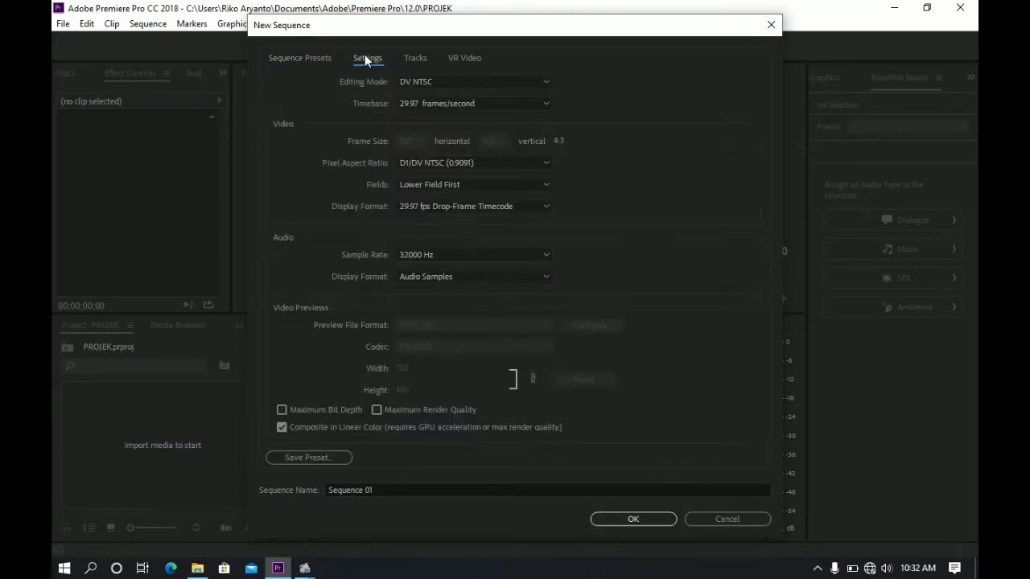
# Set editing mode to Custom at 29.97 fps with a 1280×720 frame size
pyautogui.click(444, 81)
pyautogui.scroll(5, 439, 113)
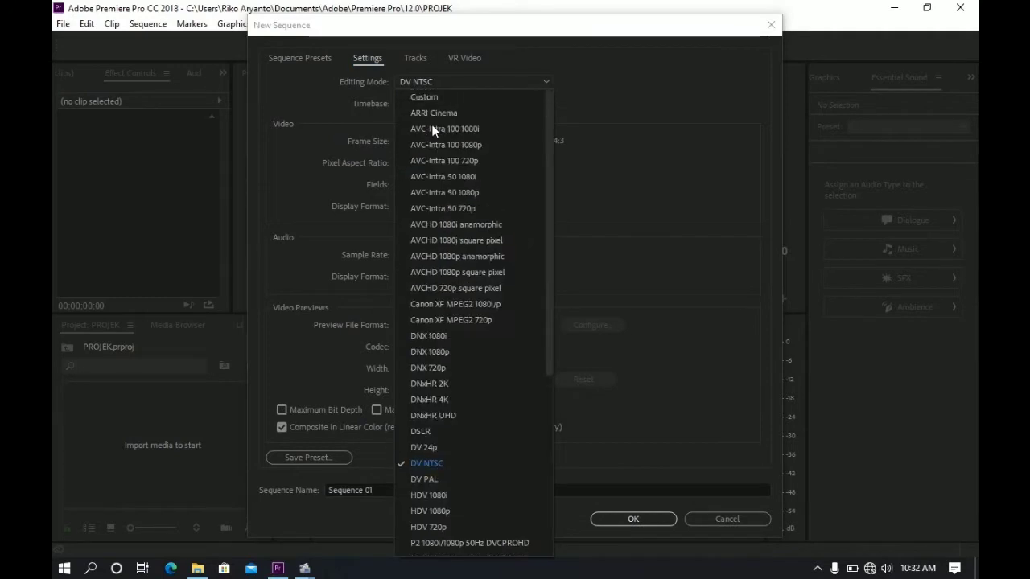
pyautogui.click(441, 97)
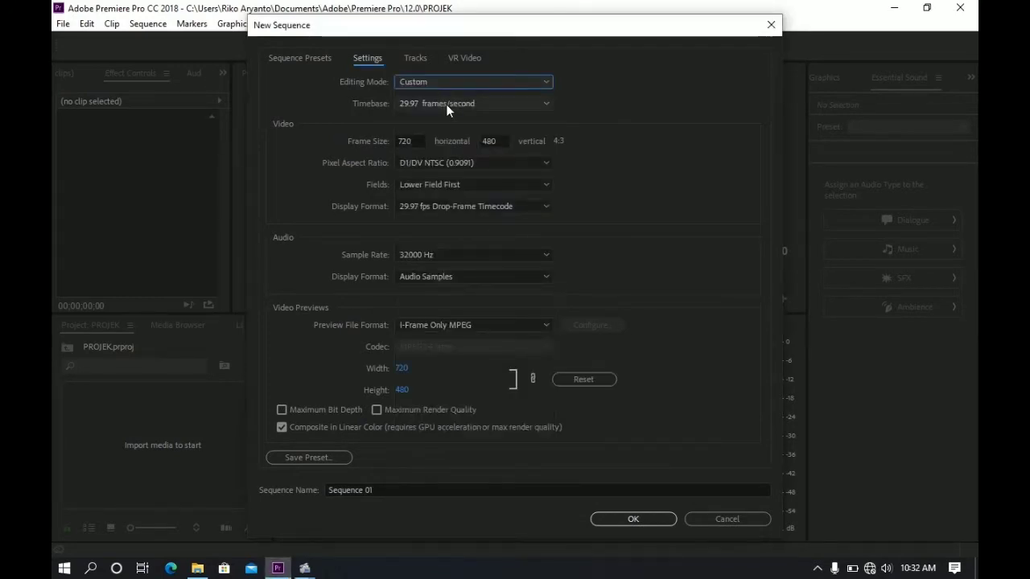
pyautogui.click(445, 104)
pyautogui.click(446, 104)
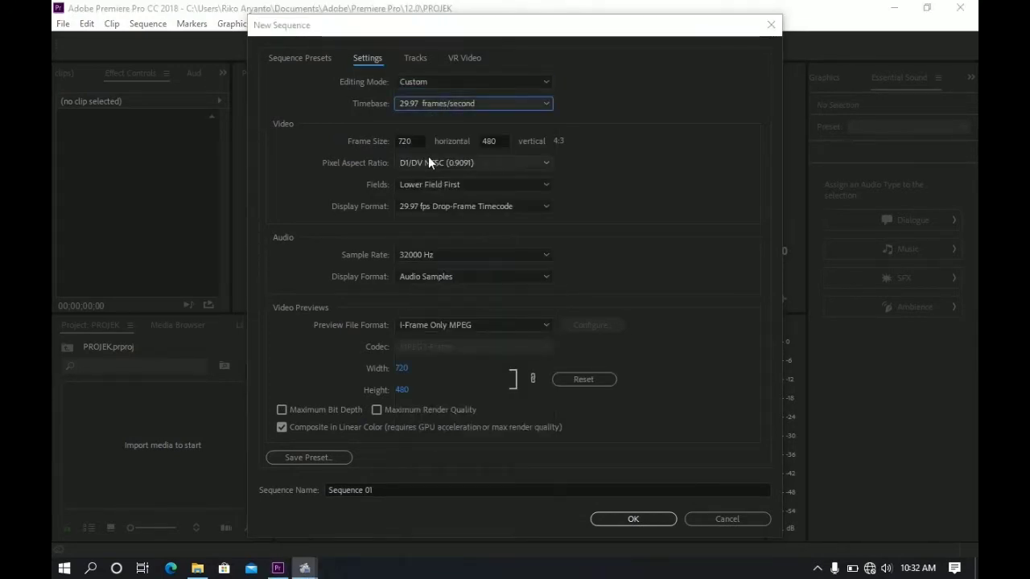
pyautogui.click(398, 141)
pyautogui.write('1')
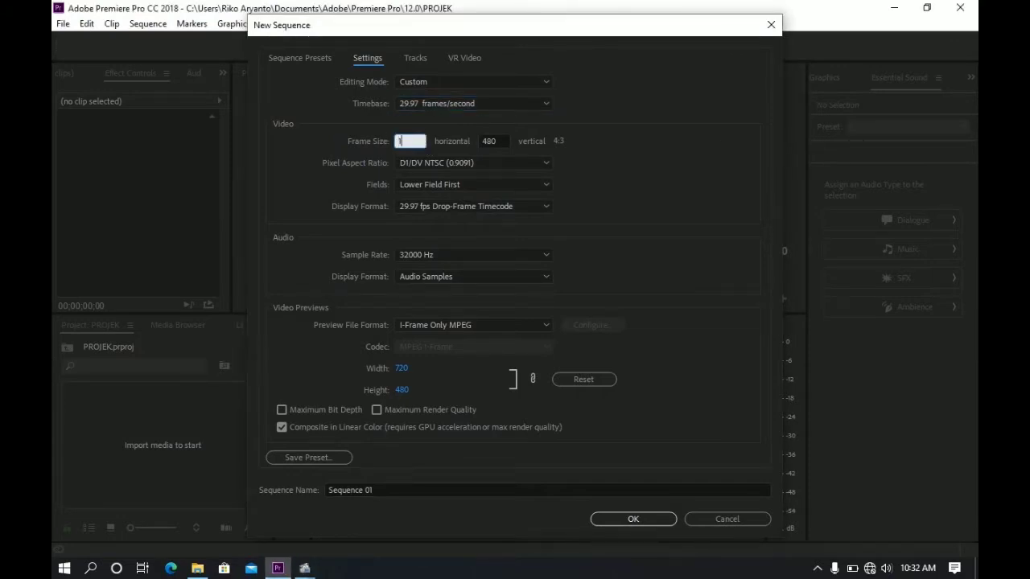
pyautogui.write('280')
pyautogui.click(496, 141)
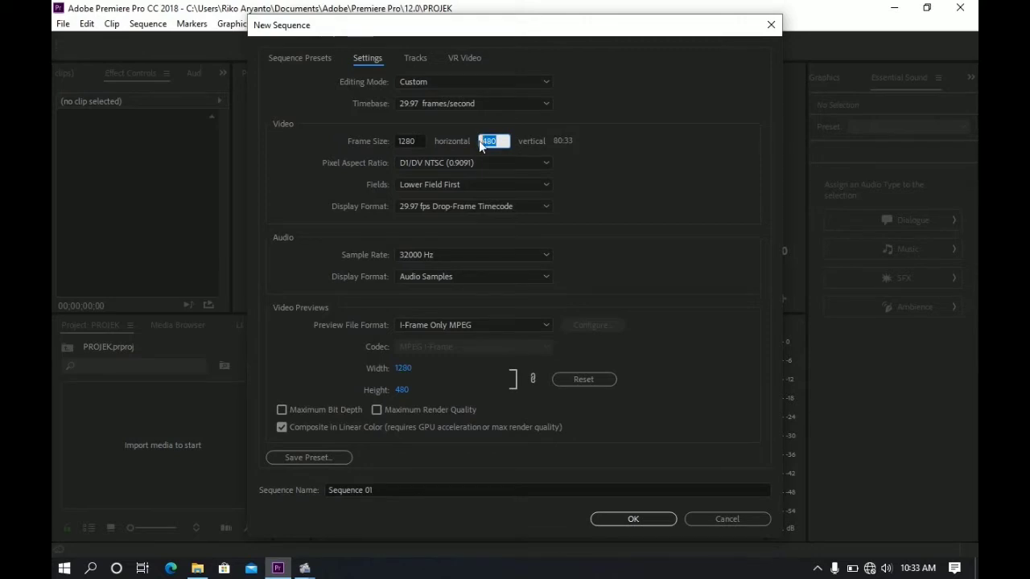
pyautogui.write('720')
pyautogui.click(588, 178)
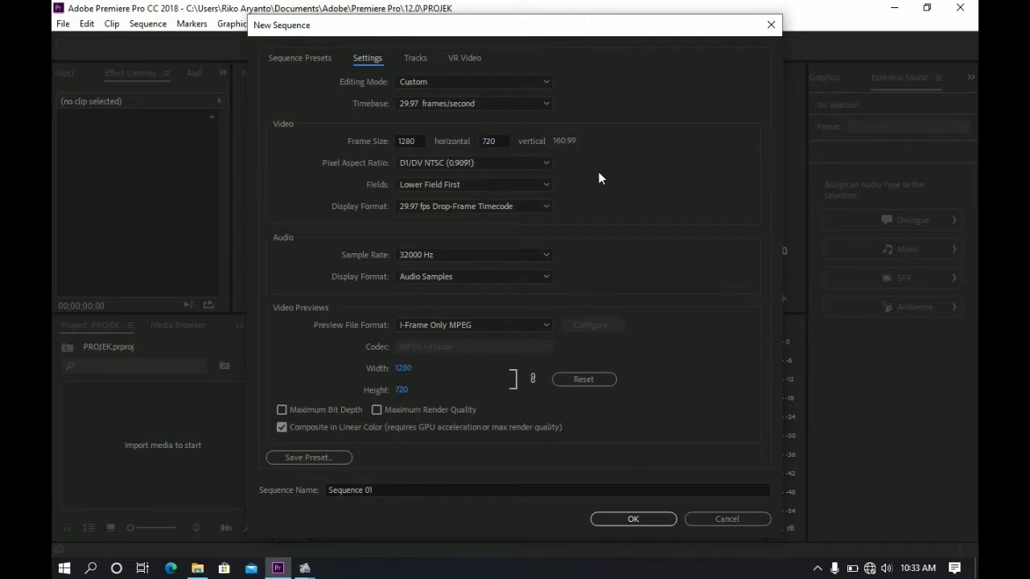
# Use Square Pixels (1.0) and QuickTime preview files, then create Sequence 01
pyautogui.click(494, 164)
pyautogui.click(484, 176)
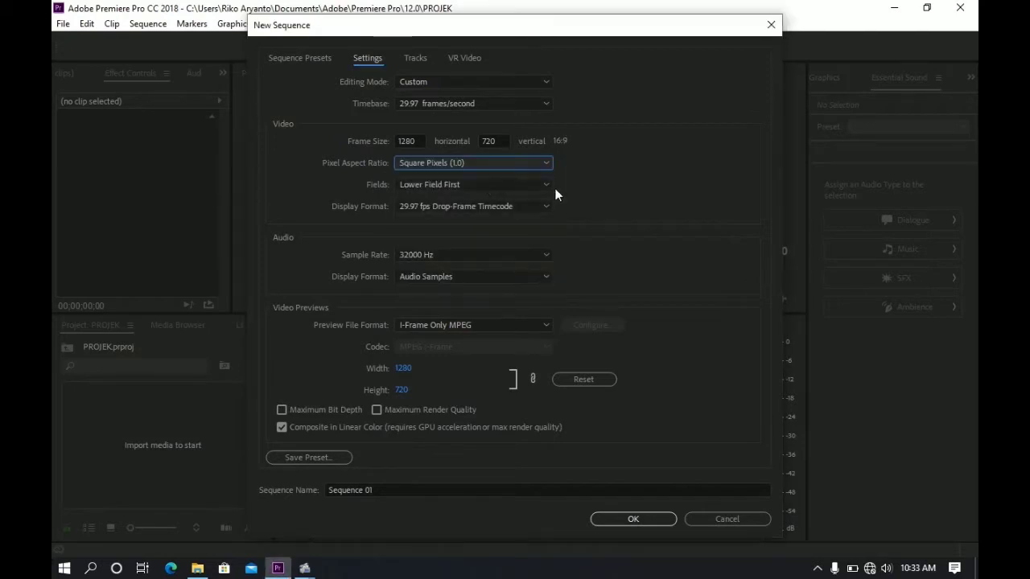
pyautogui.click(497, 210)
pyautogui.click(497, 215)
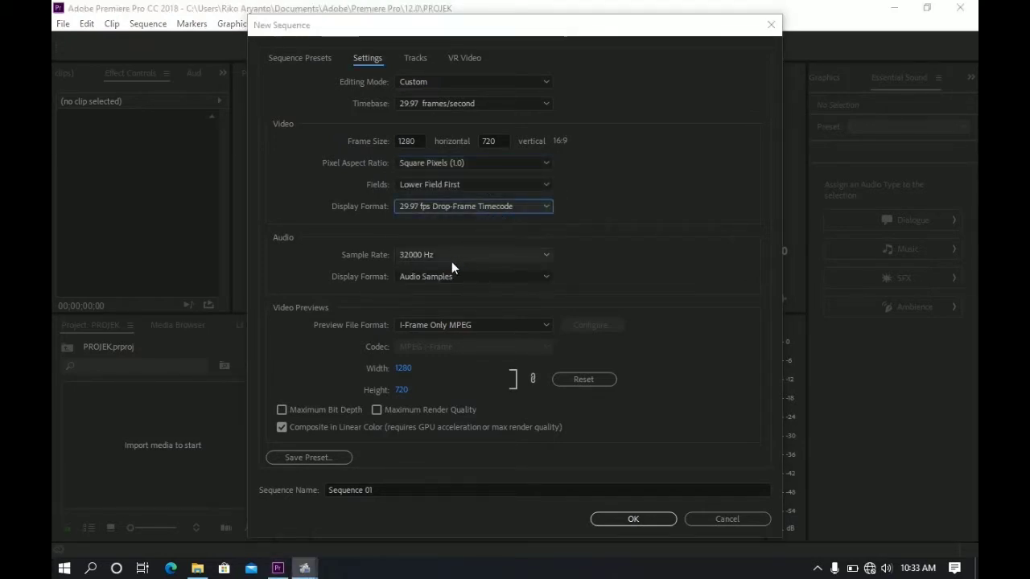
pyautogui.click(452, 325)
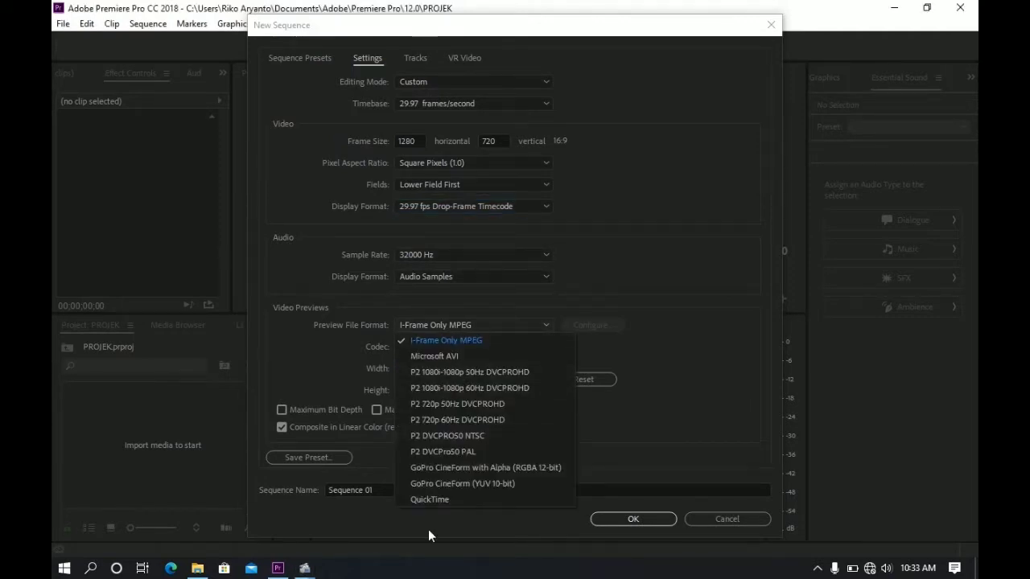
pyautogui.click(452, 499)
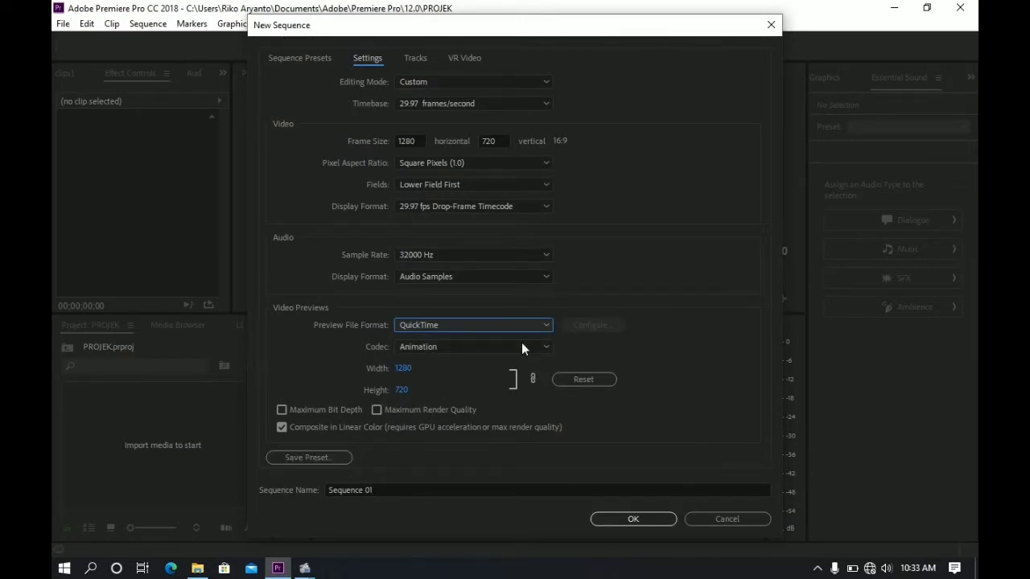
pyautogui.click(634, 520)
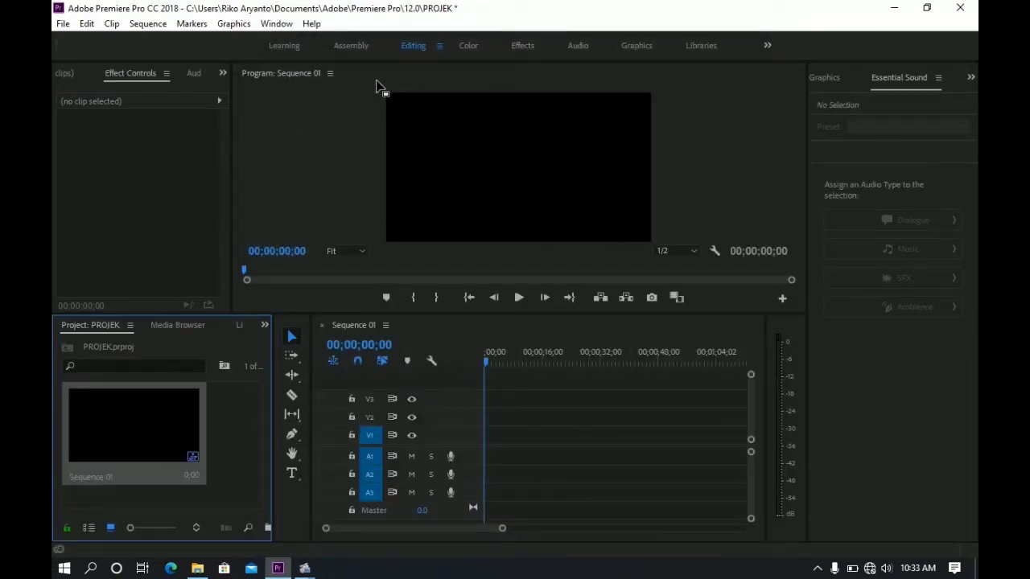
pyautogui.click(462, 178)
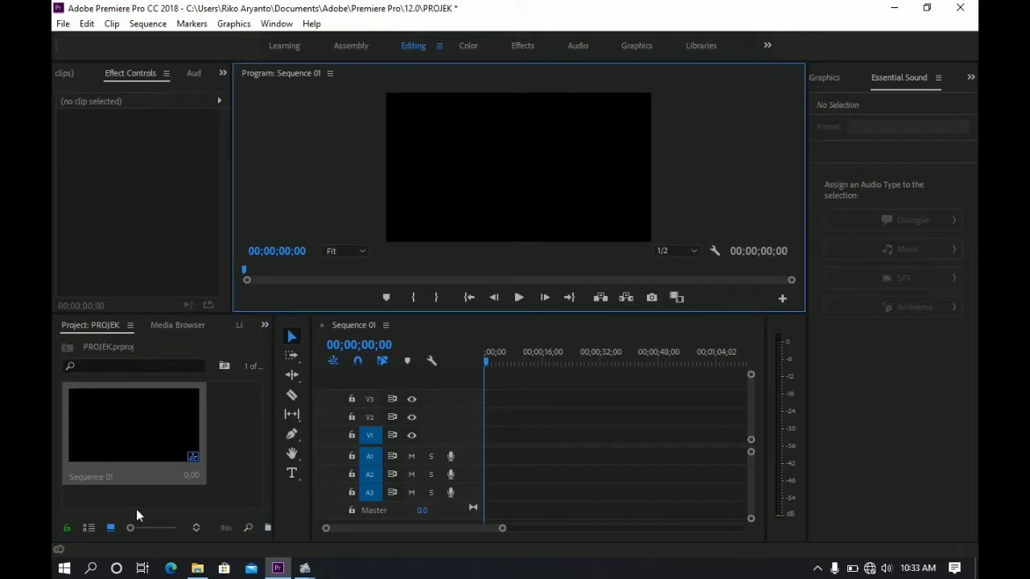
pyautogui.click(143, 426)
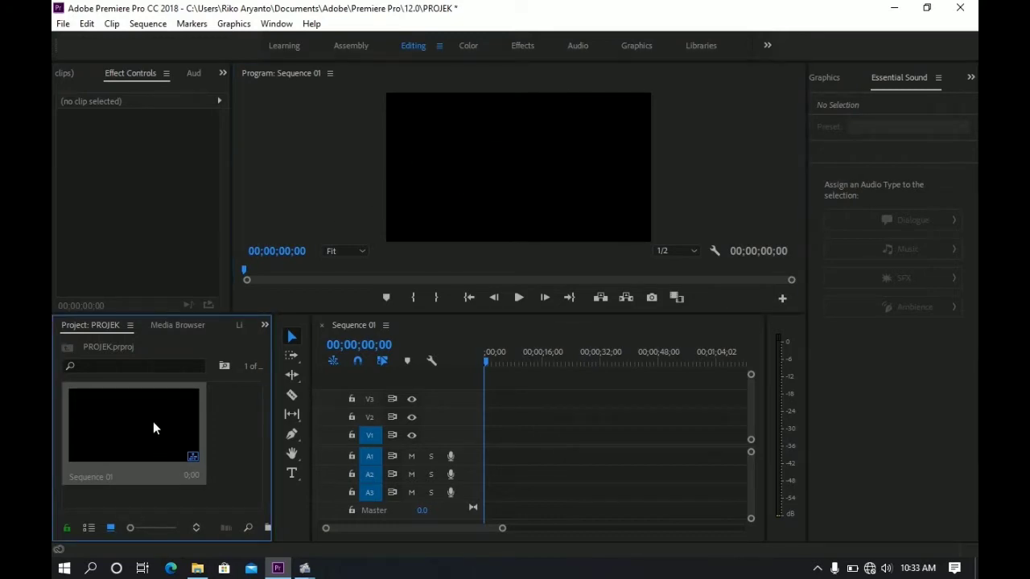
pyautogui.click(613, 436)
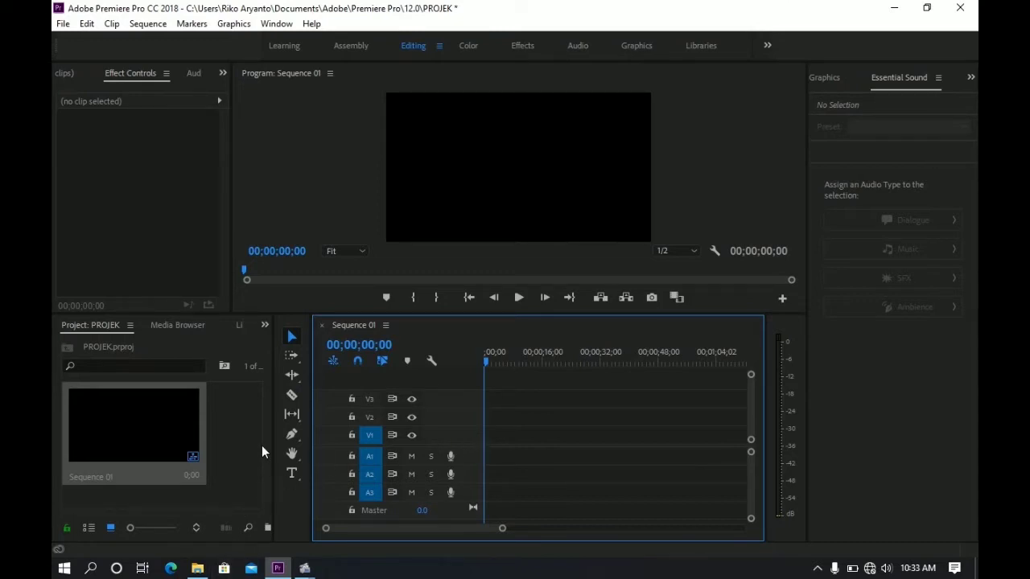
# Bring up the VIDEO folder window and move it to the right
pyautogui.click(197, 569)
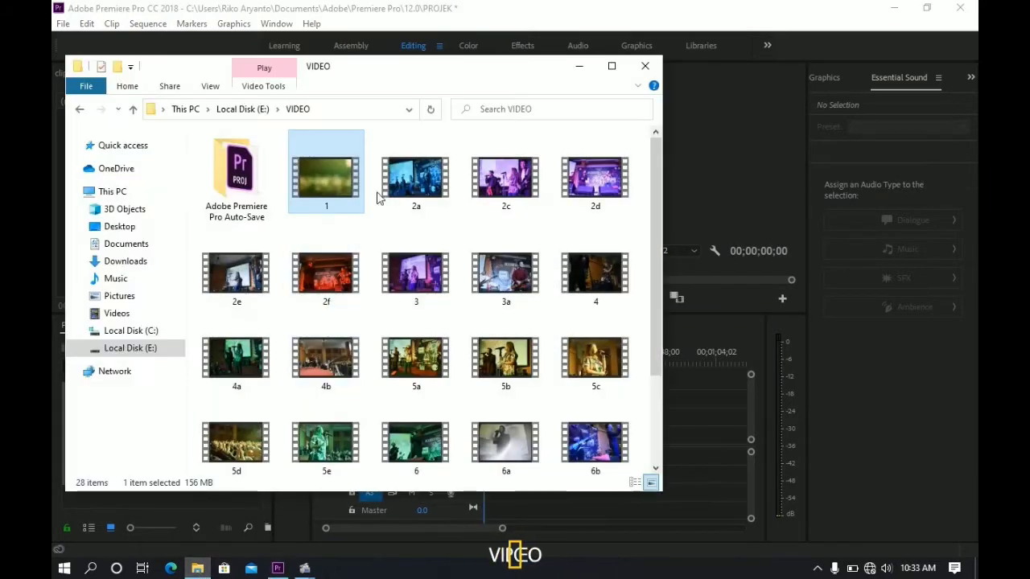
pyautogui.moveTo(376, 67); pyautogui.dragTo(572, 46)
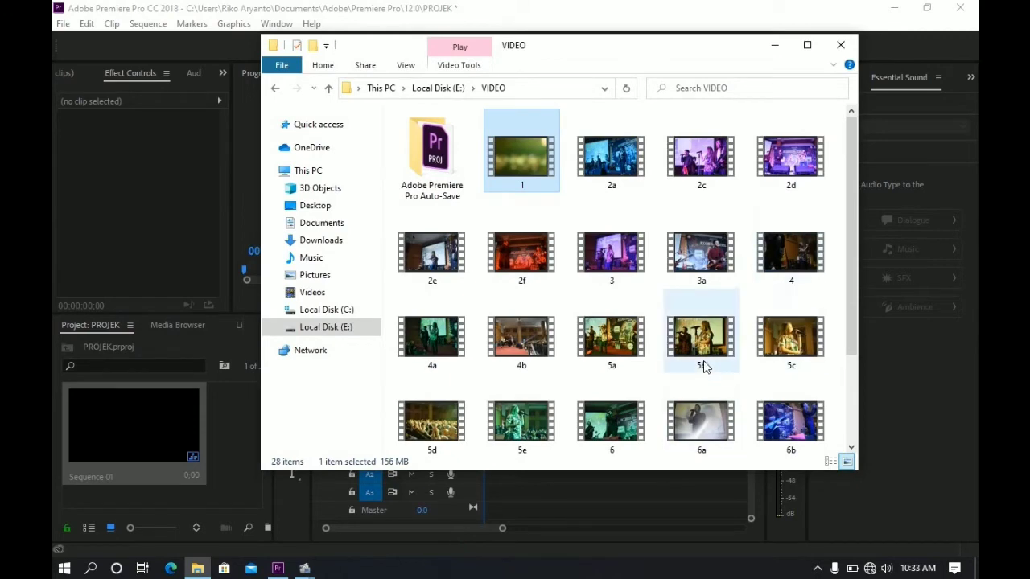
pyautogui.scroll(-3, 704, 367)
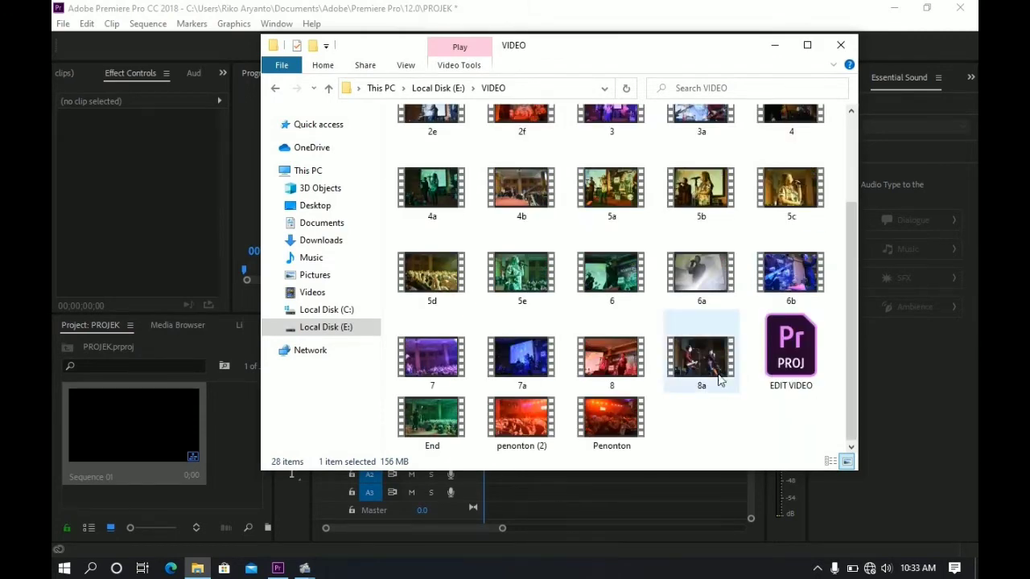
pyautogui.scroll(5, 663, 395)
pyautogui.scroll(-5, 663, 395)
# Import clips 1 through 8a into the Project panel, then minimize Explorer
pyautogui.click(697, 366)
pyautogui.scroll(5, 668, 354)
pyautogui.click(528, 161)
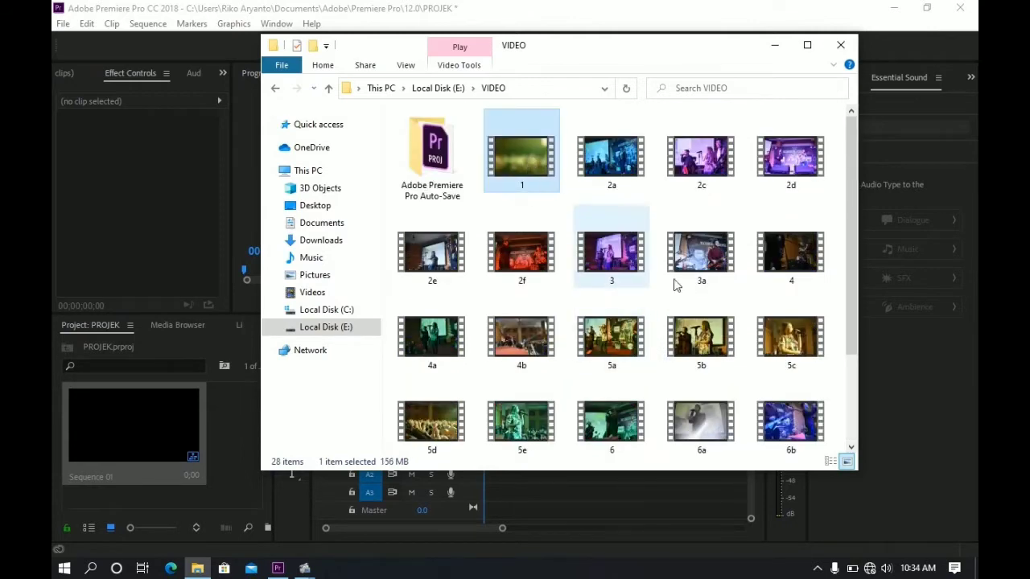
pyautogui.scroll(-5, 752, 363)
pyautogui.click(682, 366)
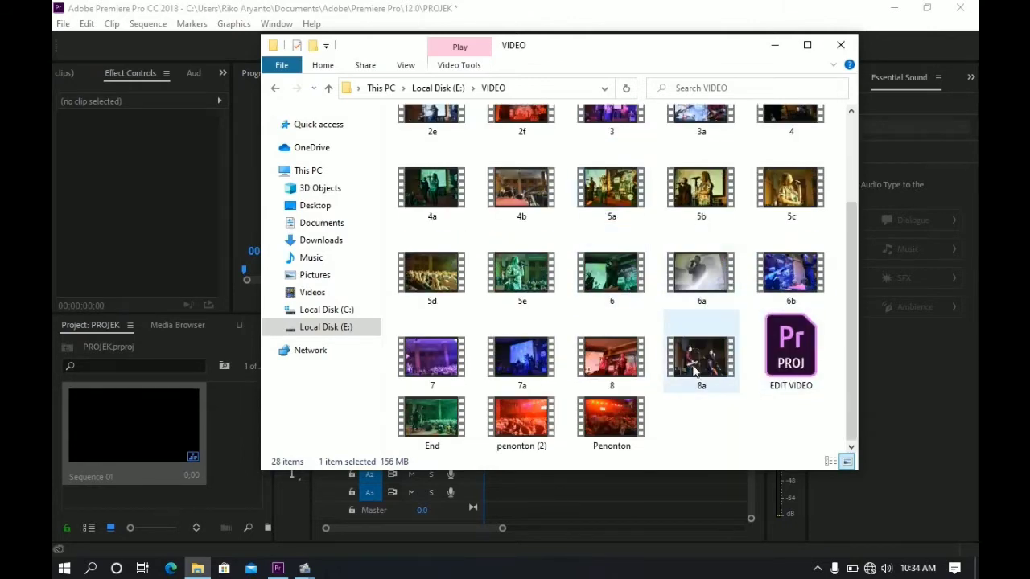
pyautogui.keyDown('shift'); pyautogui.click(682, 366); pyautogui.keyUp('shift')
pyautogui.scroll(3, 603, 223)
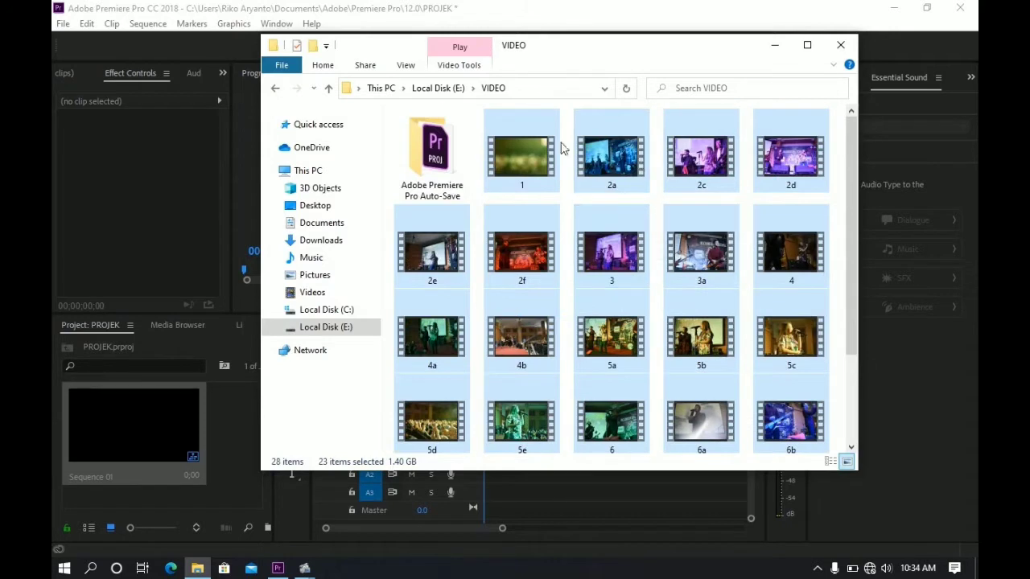
pyautogui.moveTo(547, 153)
pyautogui.mouseDown()
pyautogui.moveTo(223, 453)
pyautogui.moveTo(219, 438)
pyautogui.mouseUp()
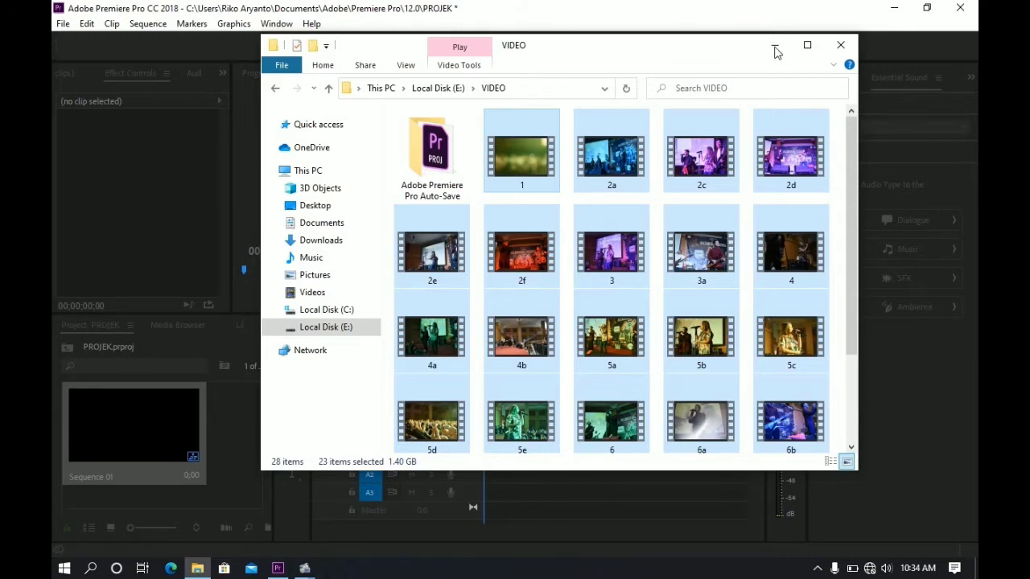
pyautogui.click(775, 50)
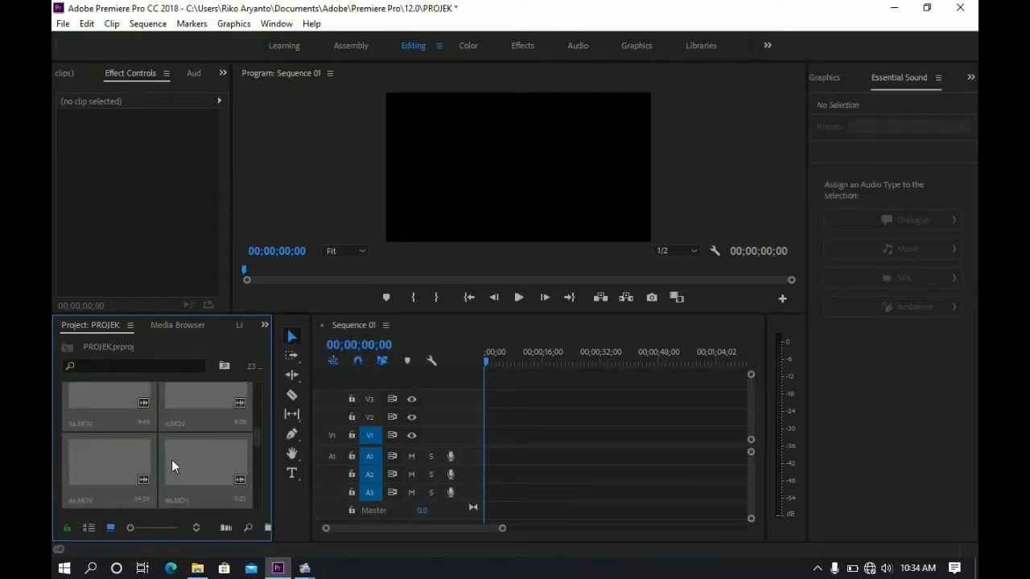
# Show the Project bin as a name-sorted list view and deselect all items
pyautogui.scroll(3, 171, 460)
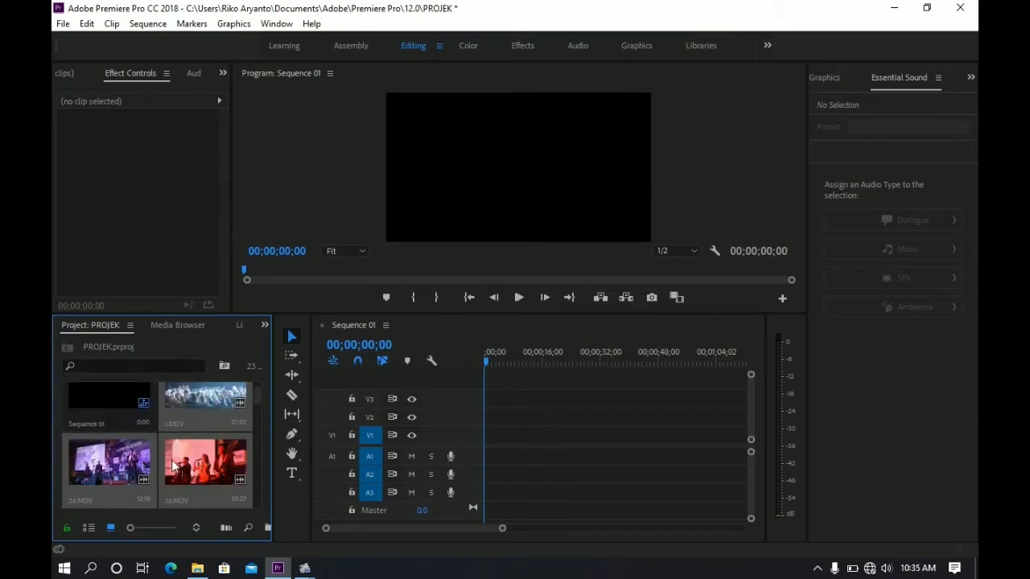
pyautogui.scroll(1, 172, 465)
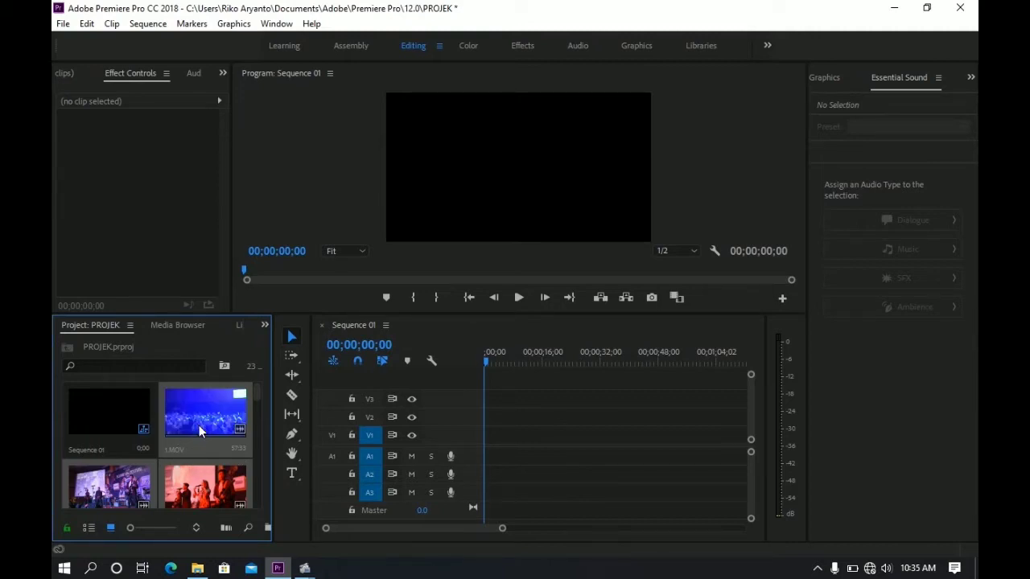
pyautogui.click(203, 492)
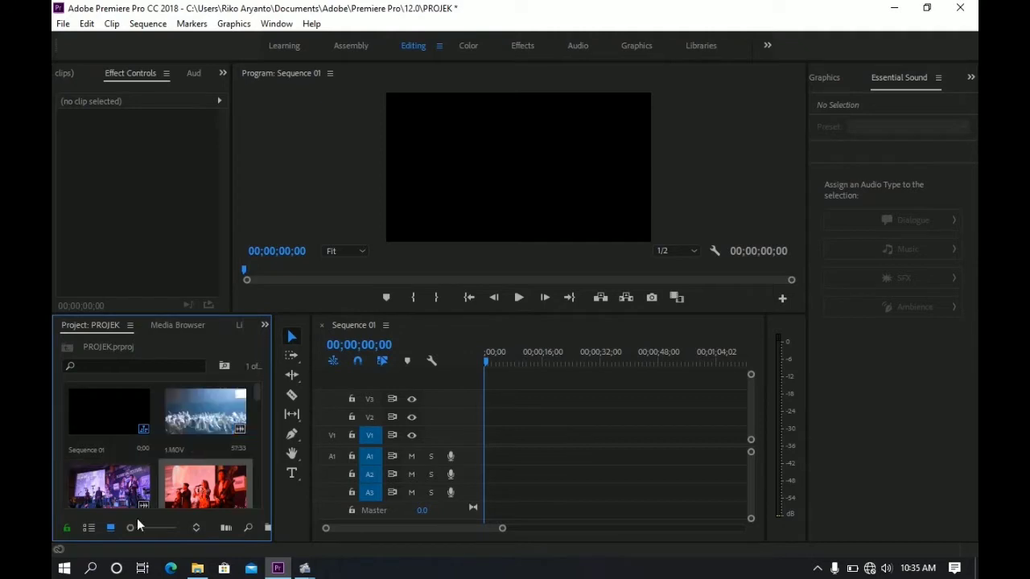
pyautogui.click(178, 456)
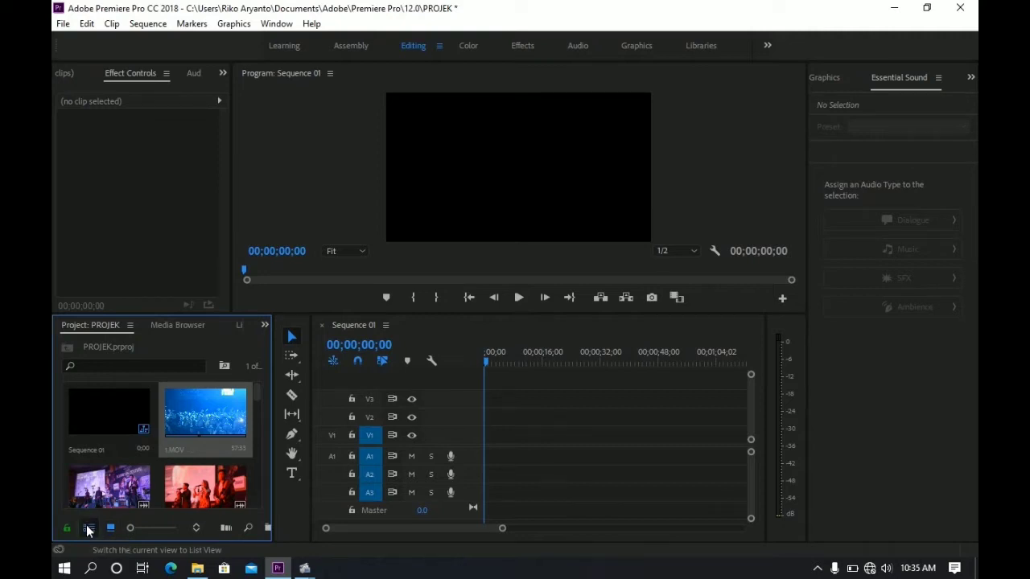
pyautogui.click(88, 528)
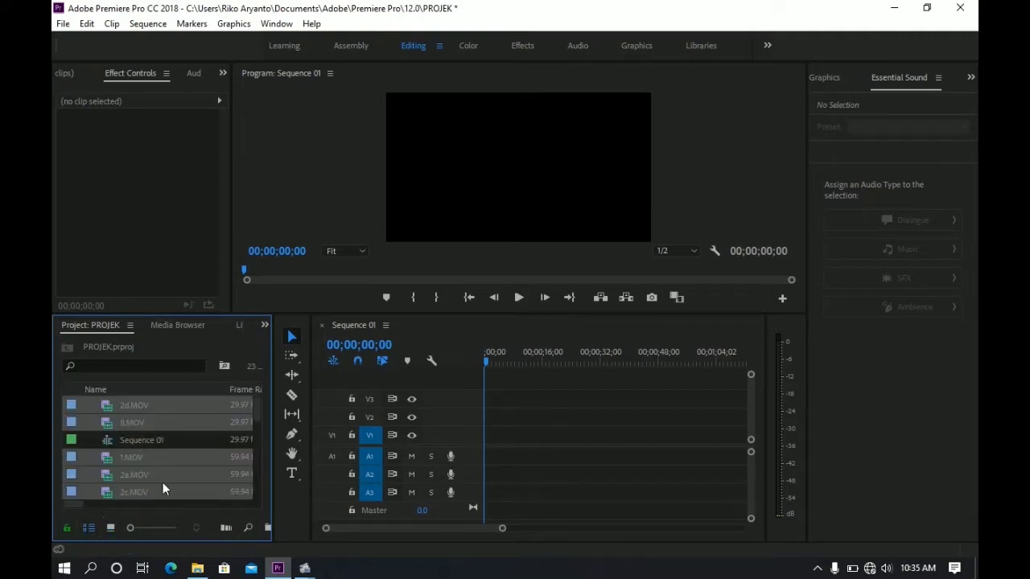
pyautogui.hotkey('ctrl', 'shift', 'a')
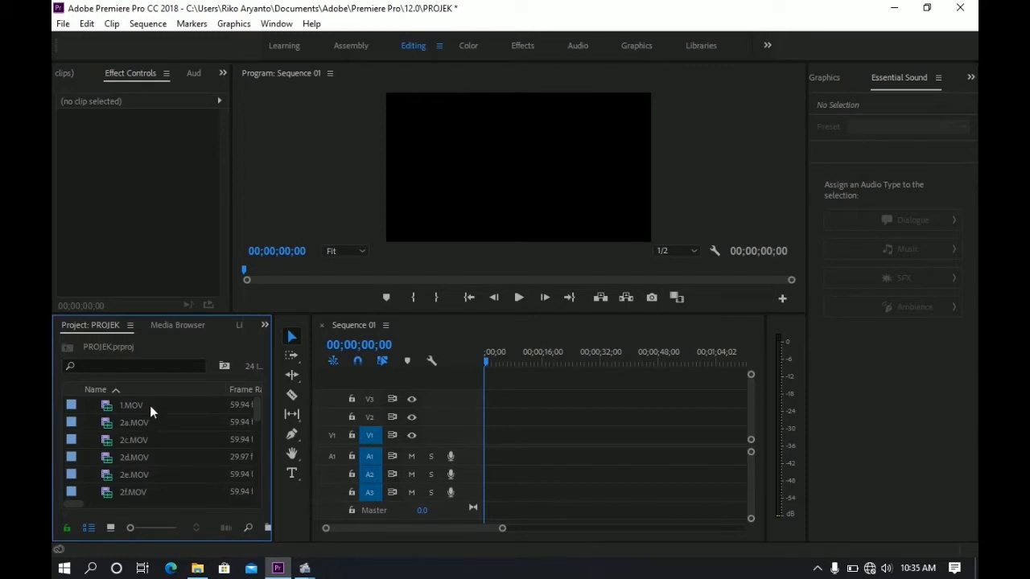
# Place 1.MOV on Sequence 01's first tracks, matching its settings, and set playhead to 00;00;16;58
pyautogui.click(121, 404)
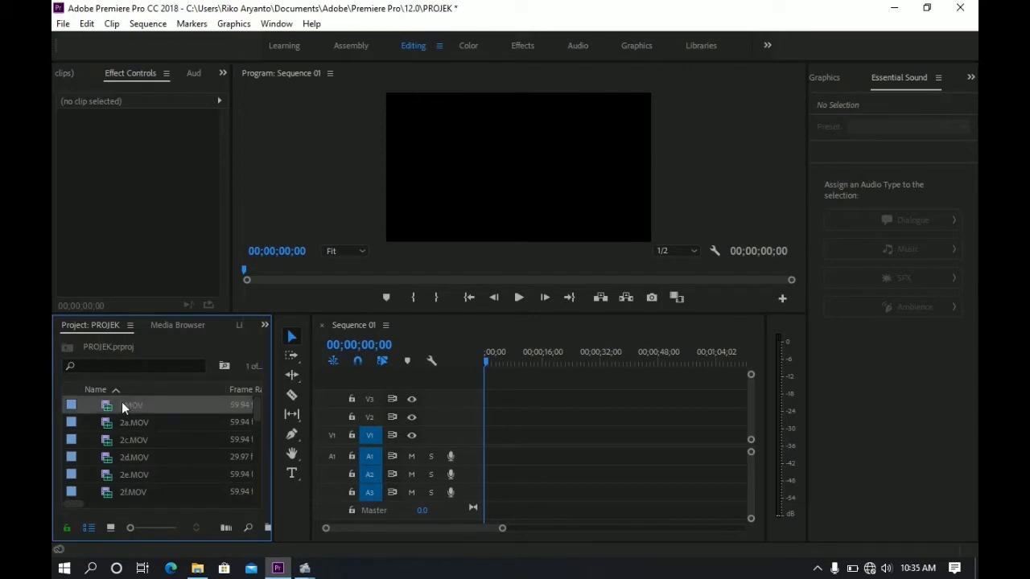
pyautogui.moveTo(307, 389); pyautogui.dragTo(490, 437)
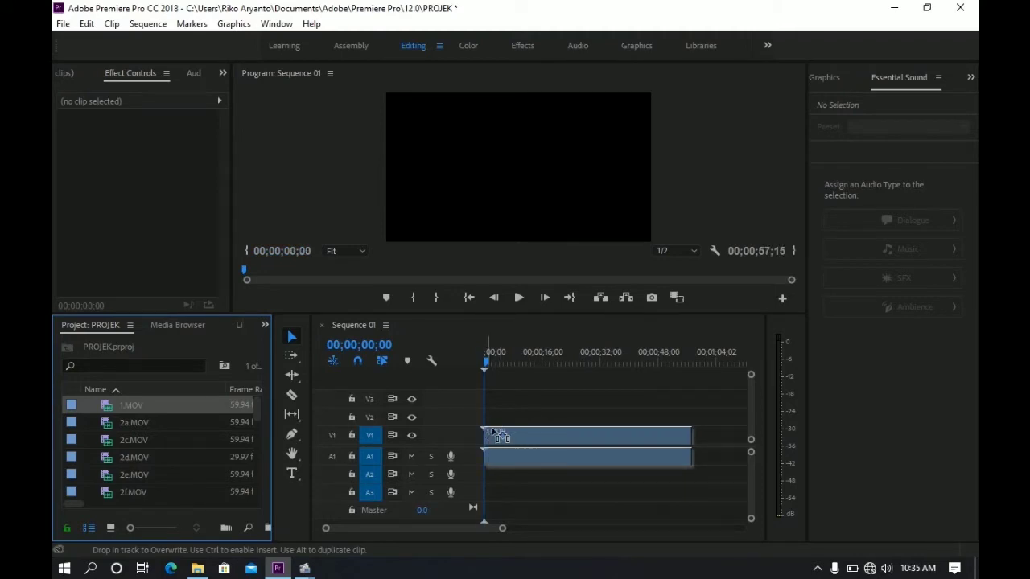
pyautogui.moveTo(488, 436); pyautogui.dragTo(492, 432)
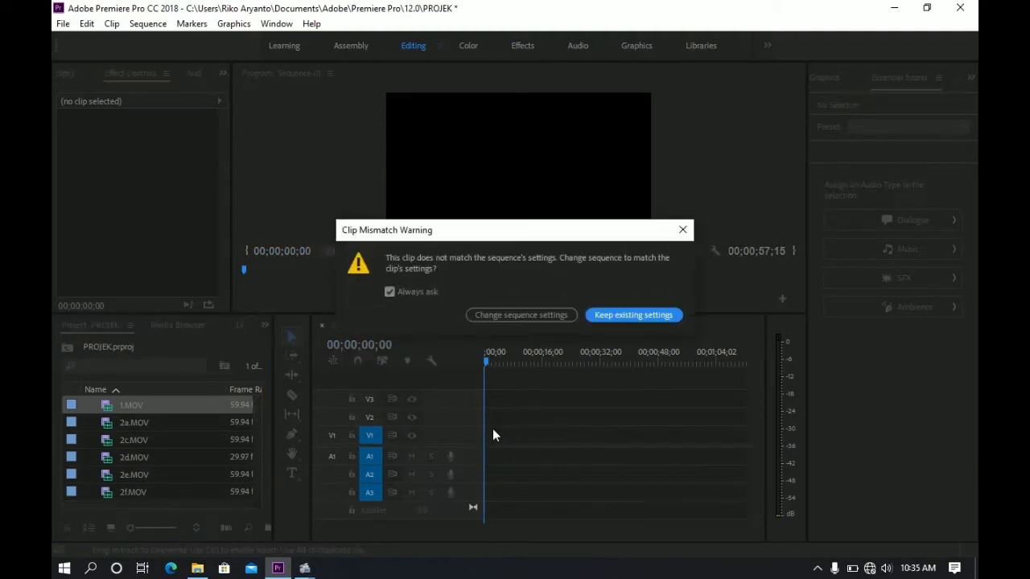
pyautogui.click(527, 316)
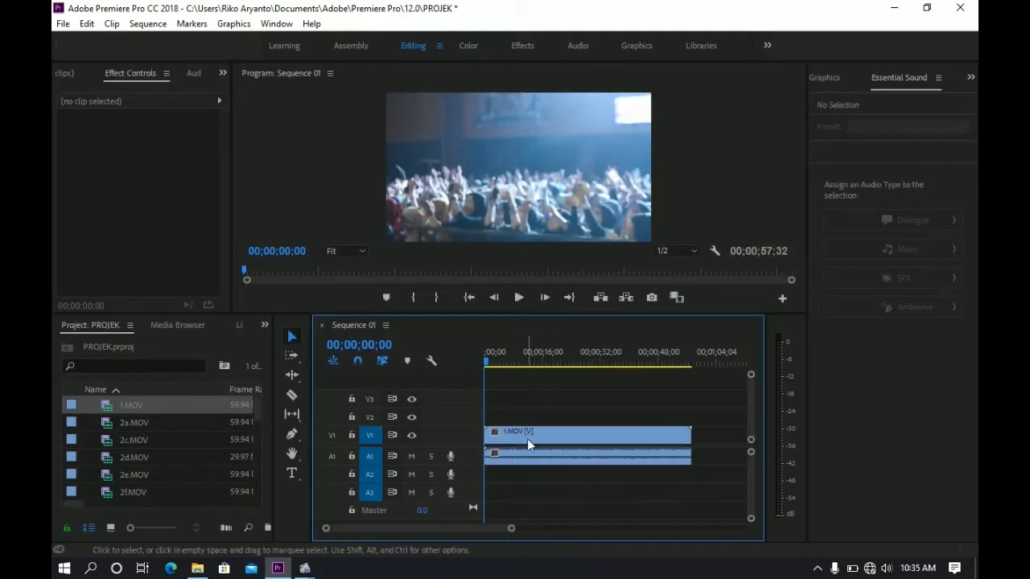
pyautogui.moveTo(512, 528); pyautogui.dragTo(554, 523)
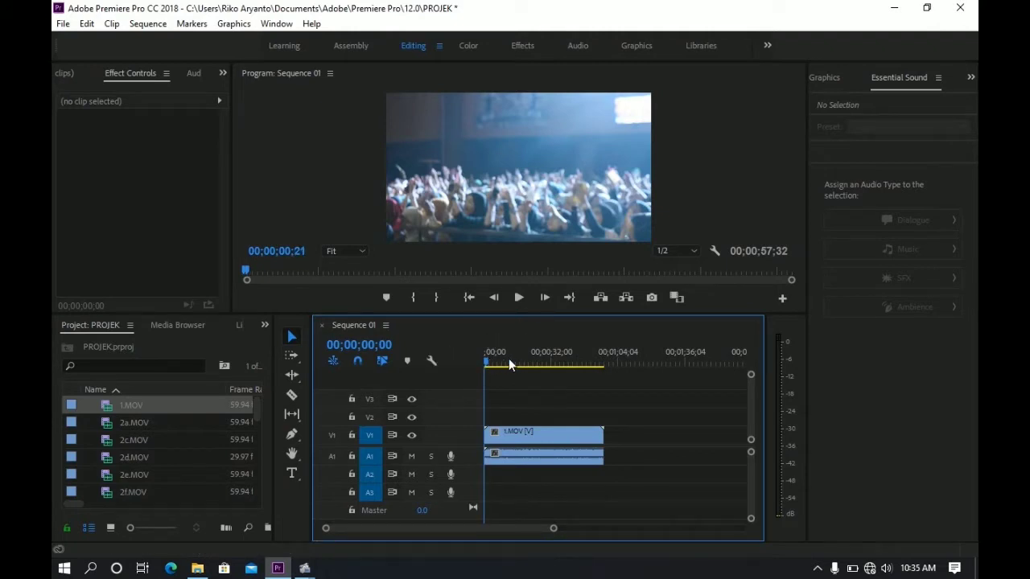
pyautogui.moveTo(487, 358)
pyautogui.mouseDown()
pyautogui.moveTo(526, 358)
pyautogui.moveTo(508, 367)
pyautogui.moveTo(516, 372)
pyautogui.moveTo(519, 364)
pyautogui.mouseUp()
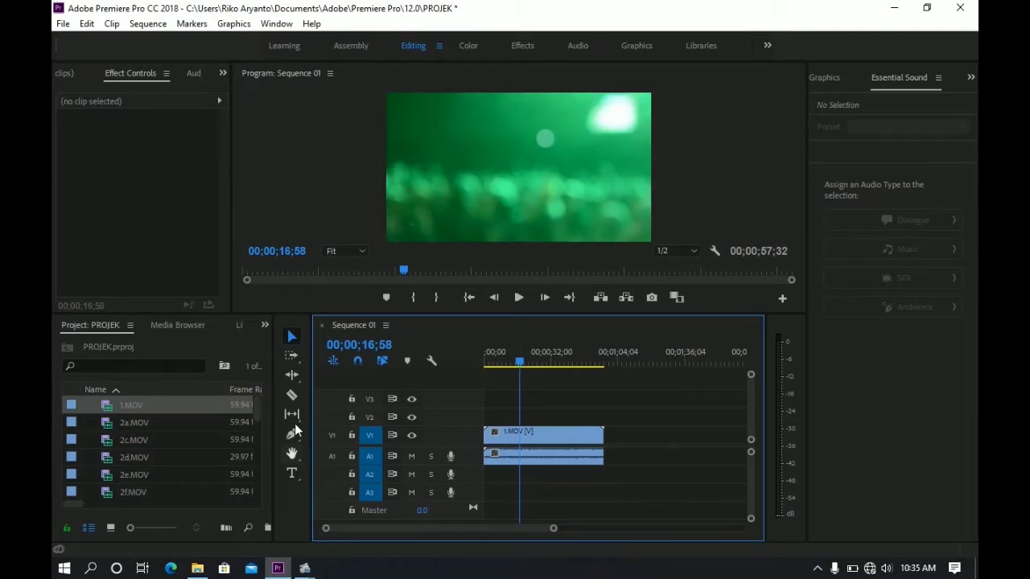
# Razor 1.MOV at 00;00;16;58 and delete the portion after the cut
pyautogui.click(291, 398)
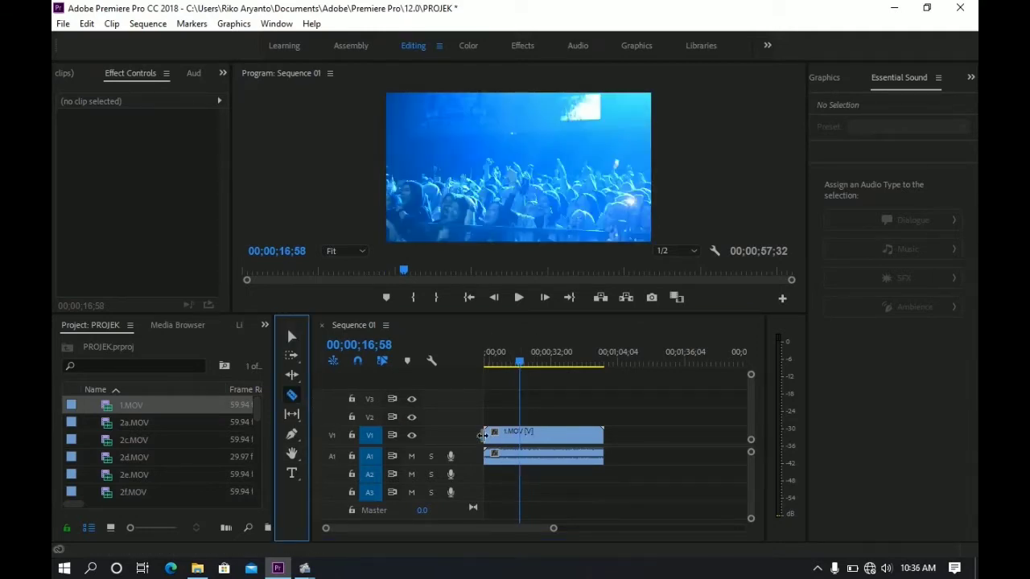
pyautogui.click(527, 434)
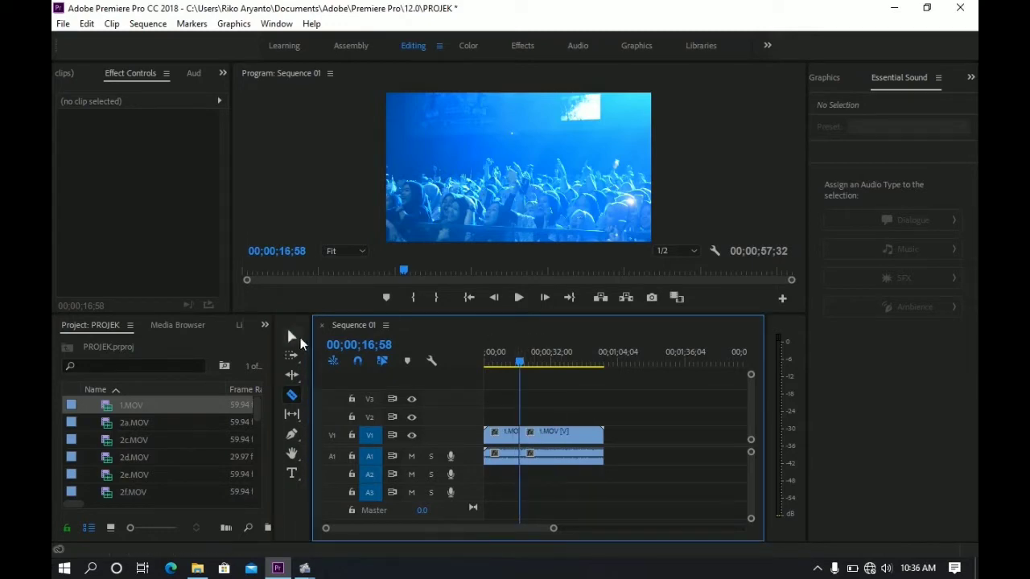
pyautogui.click(294, 337)
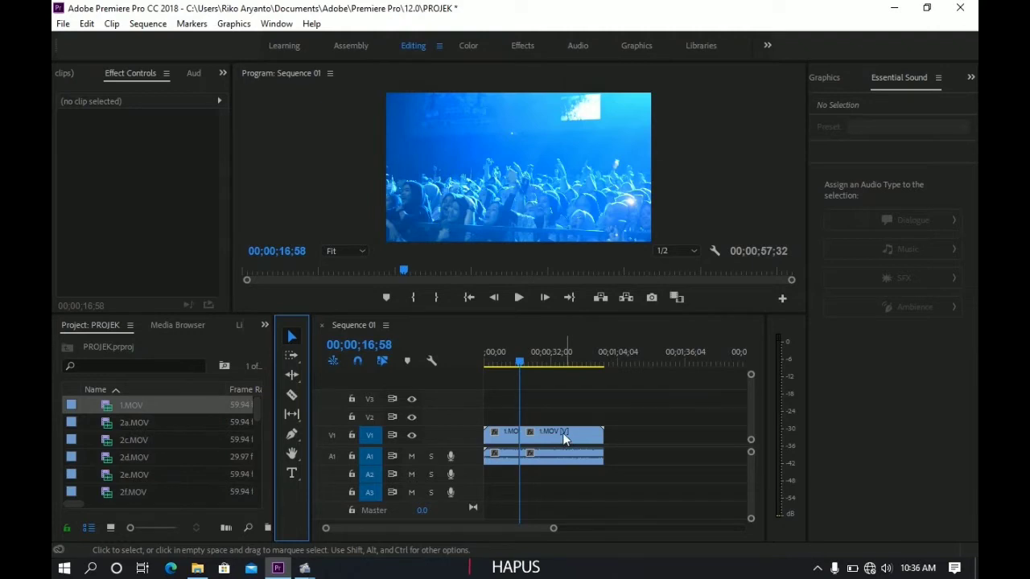
pyautogui.click(563, 433)
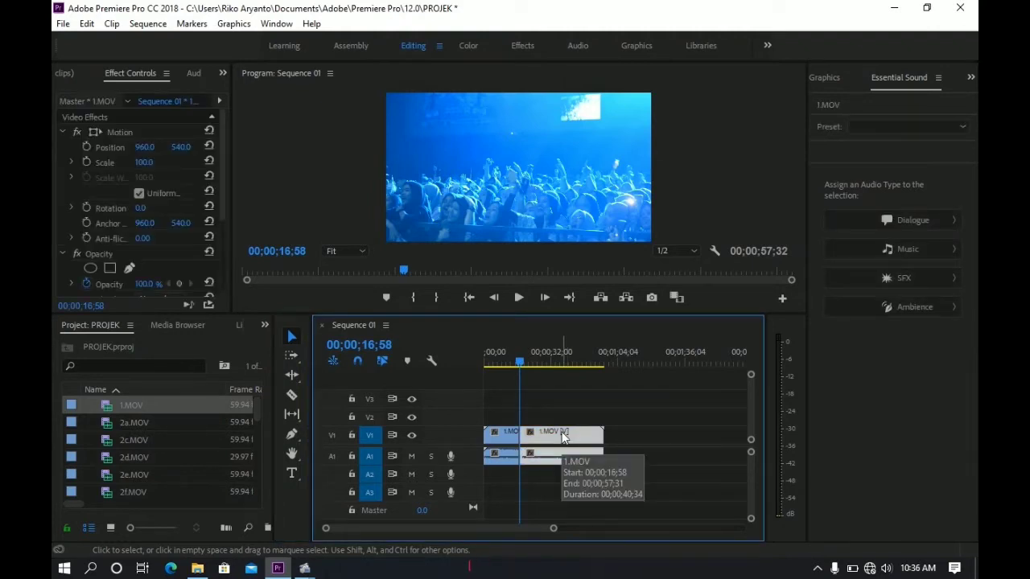
pyautogui.press('Delete')
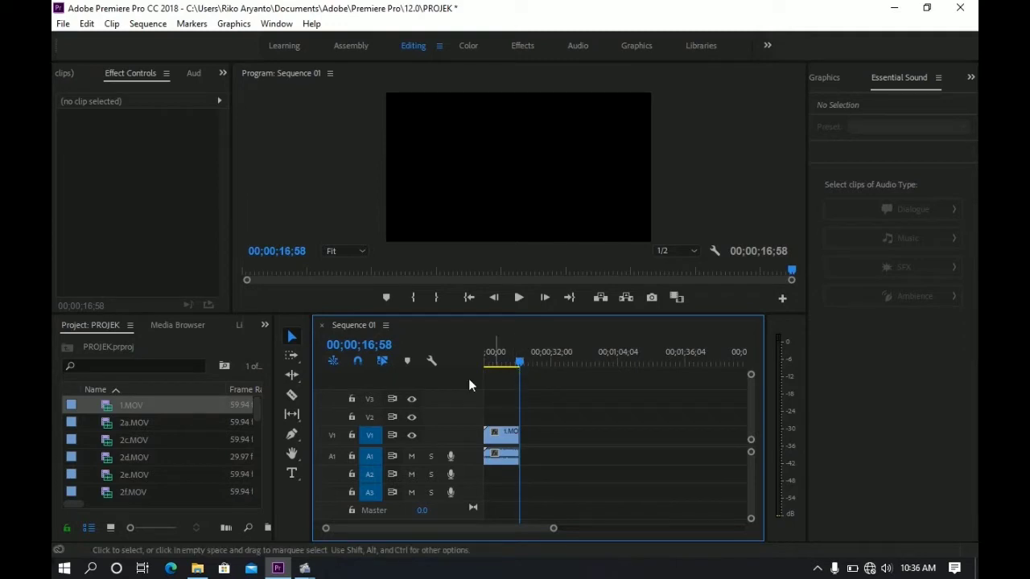
pyautogui.click(127, 423)
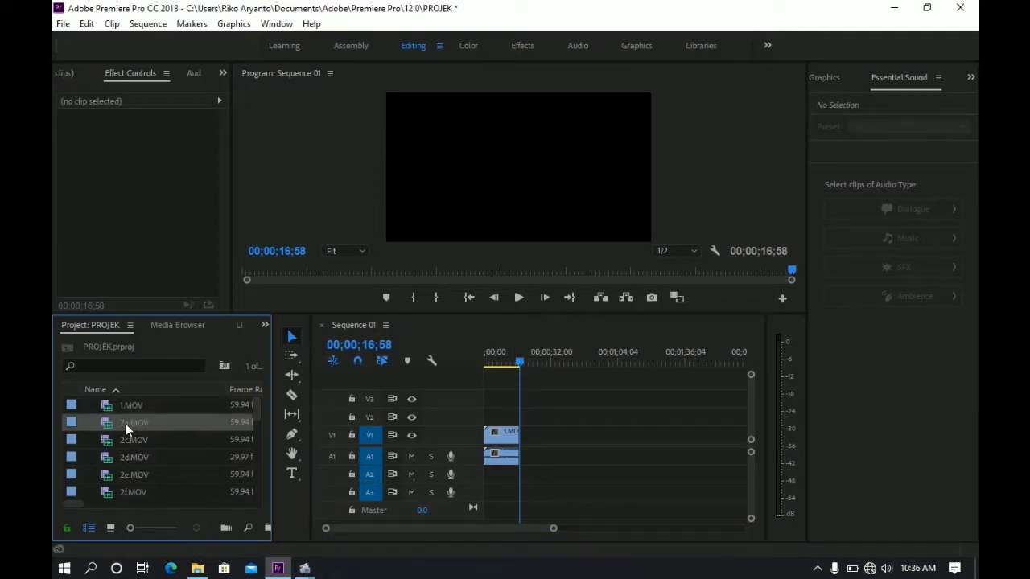
# Append 2a, 2d, 2e, 2f, 3 and 3a.MOV one after another following 1.MOV
pyautogui.moveTo(292, 414); pyautogui.dragTo(528, 445)
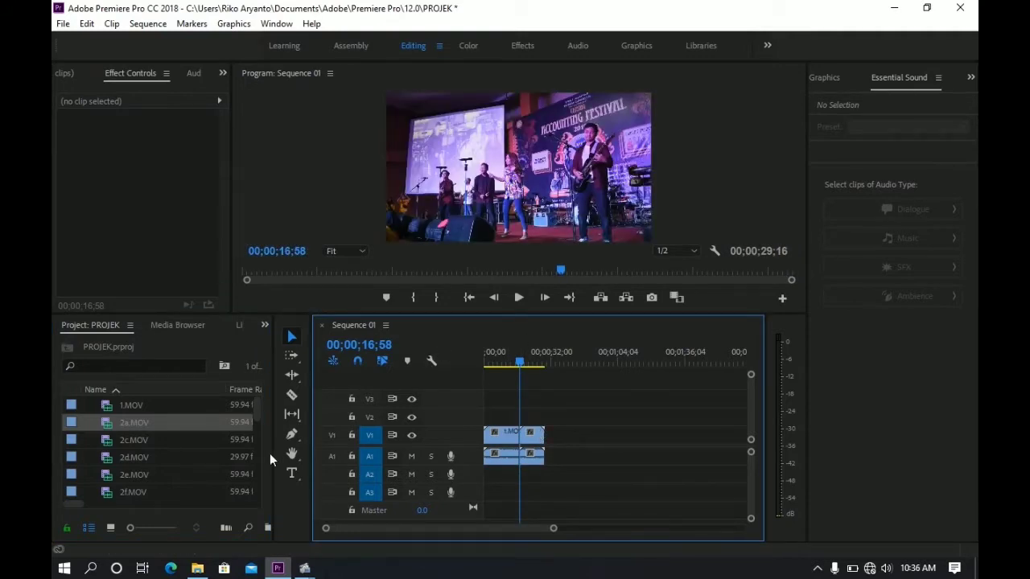
pyautogui.click(122, 441)
pyautogui.click(124, 459)
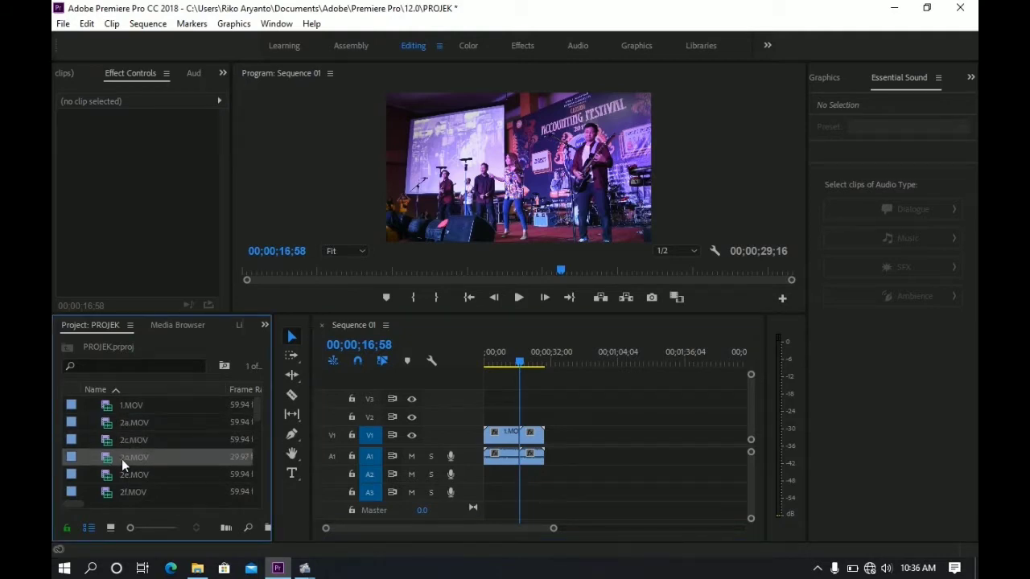
pyautogui.moveTo(125, 458); pyautogui.dragTo(556, 435)
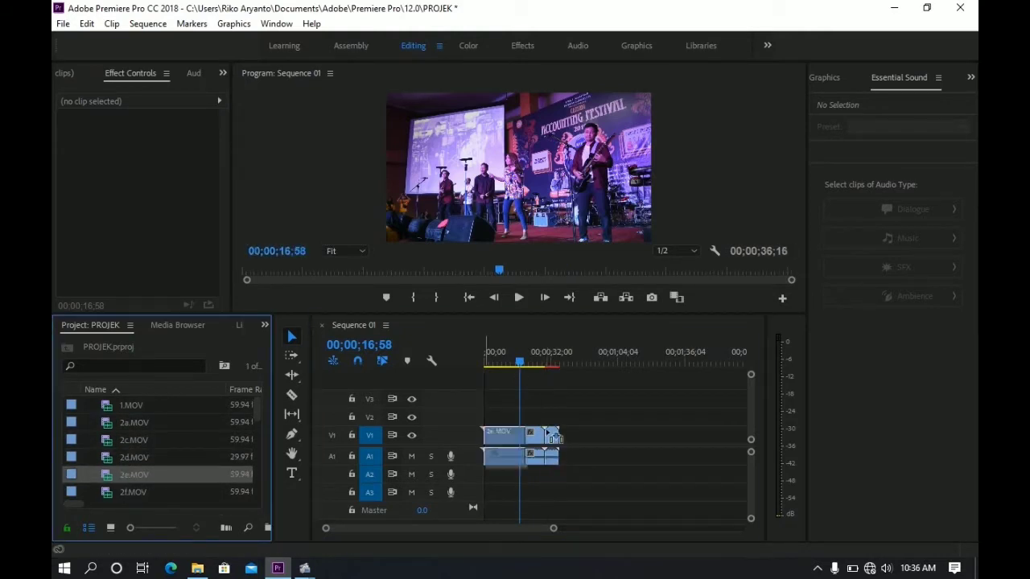
pyautogui.moveTo(125, 475); pyautogui.dragTo(579, 435)
pyautogui.scroll(-1, 170, 486)
pyautogui.click(140, 474)
pyautogui.moveTo(140, 474); pyautogui.dragTo(615, 436)
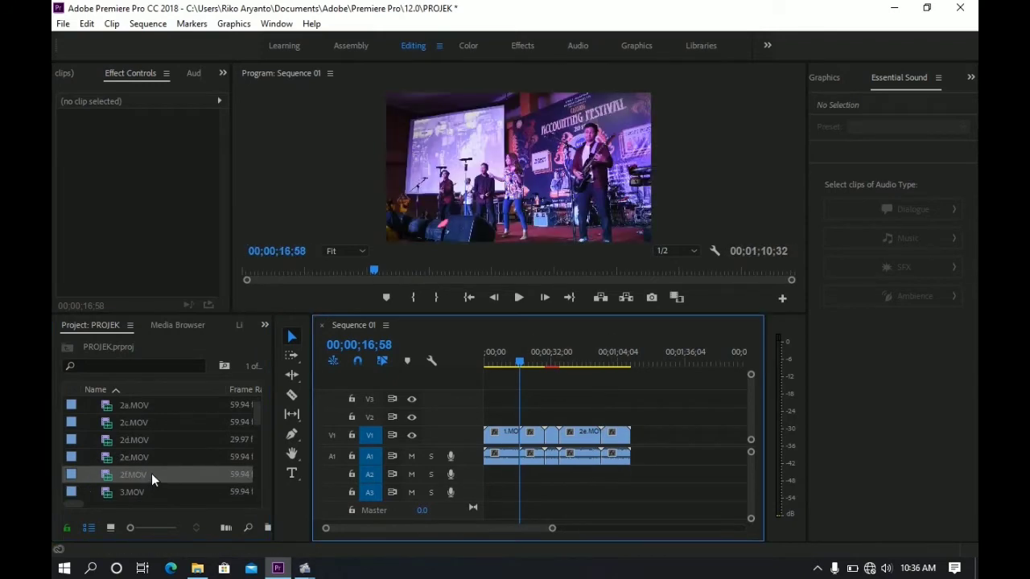
pyautogui.scroll(-1, 151, 473)
pyautogui.moveTo(129, 475); pyautogui.dragTo(640, 435)
pyautogui.scroll(-1, 141, 468)
pyautogui.moveTo(141, 471); pyautogui.dragTo(668, 435)
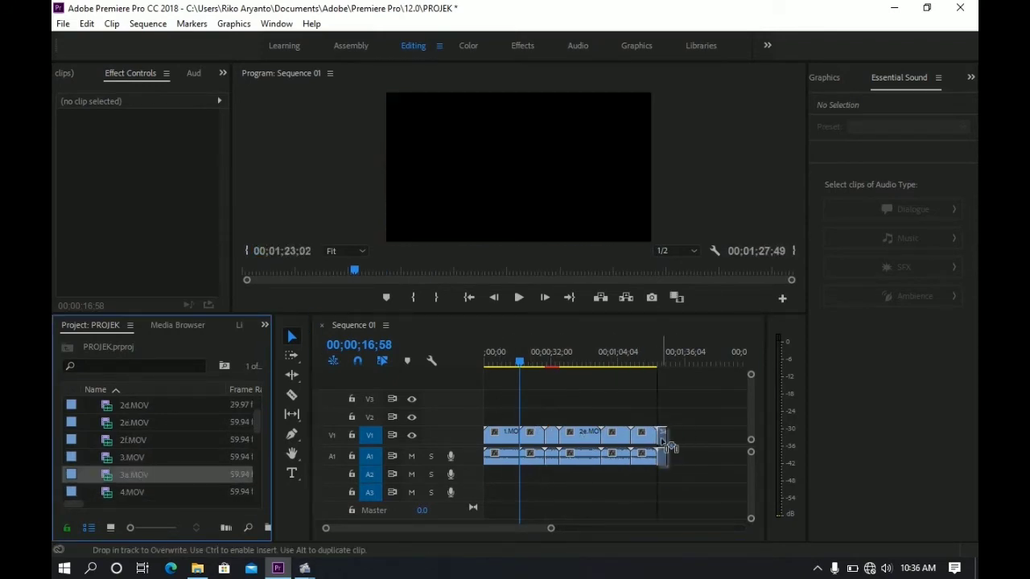
pyautogui.scroll(2, 165, 474)
pyautogui.scroll(-2, 164, 477)
# Append 4.MOV, 4a.MOV, the 5a clips and the multi-selected 6b–8a.MOV to the sequence end
pyautogui.moveTo(158, 473); pyautogui.dragTo(688, 435)
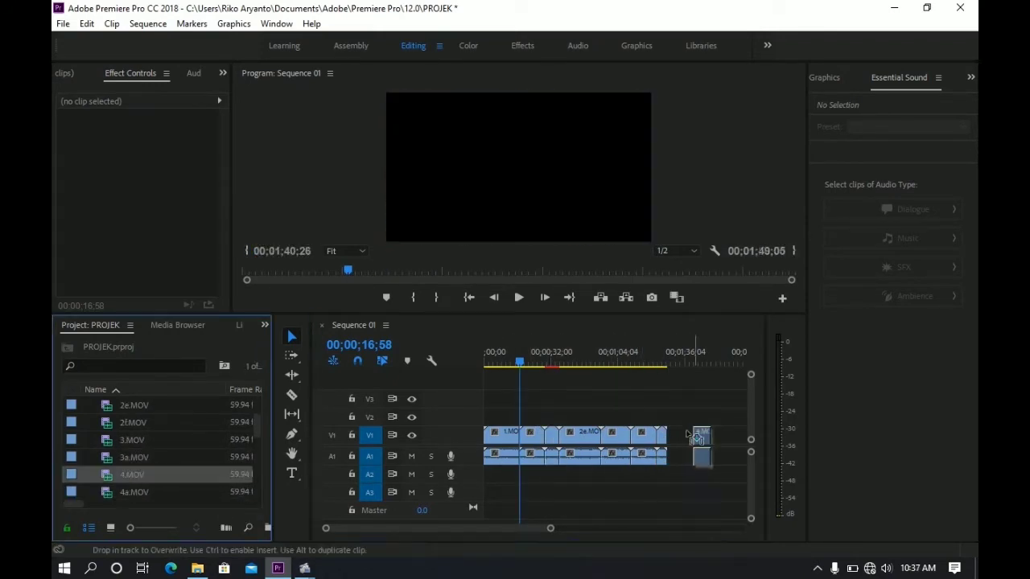
pyautogui.scroll(-1, 129, 487)
pyautogui.moveTo(126, 492); pyautogui.dragTo(682, 453)
pyautogui.scroll(-2, 167, 476)
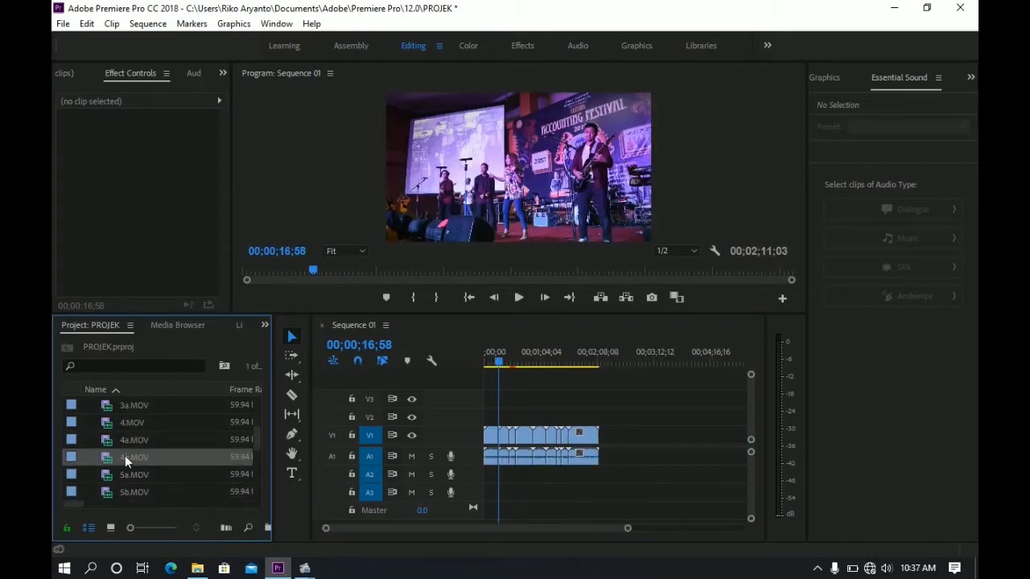
pyautogui.scroll(-1, 124, 456)
pyautogui.click(129, 475)
pyautogui.scroll(-1, 138, 456)
pyautogui.moveTo(138, 455); pyautogui.dragTo(640, 448)
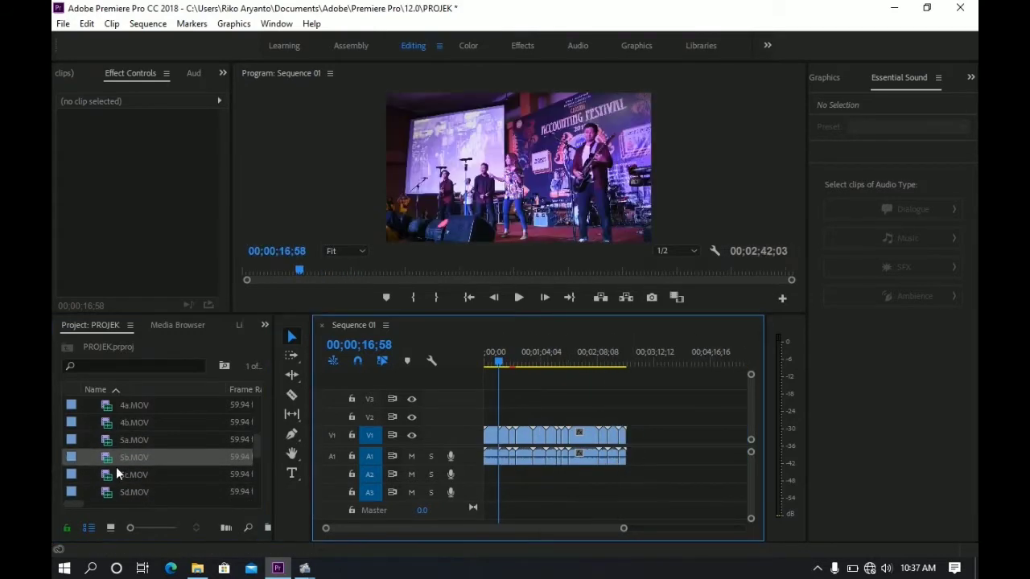
pyautogui.scroll(-2, 137, 457)
pyautogui.moveTo(133, 457); pyautogui.dragTo(652, 462)
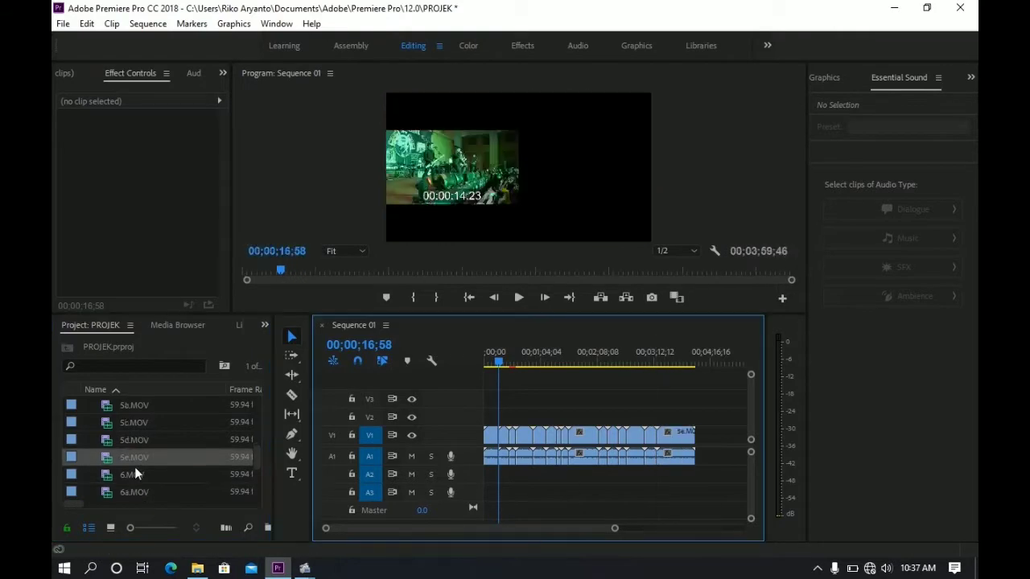
pyautogui.scroll(-2, 135, 467)
pyautogui.click(131, 423)
pyautogui.scroll(-2, 130, 439)
pyautogui.keyDown('shift'); pyautogui.click(126, 473); pyautogui.keyUp('shift')
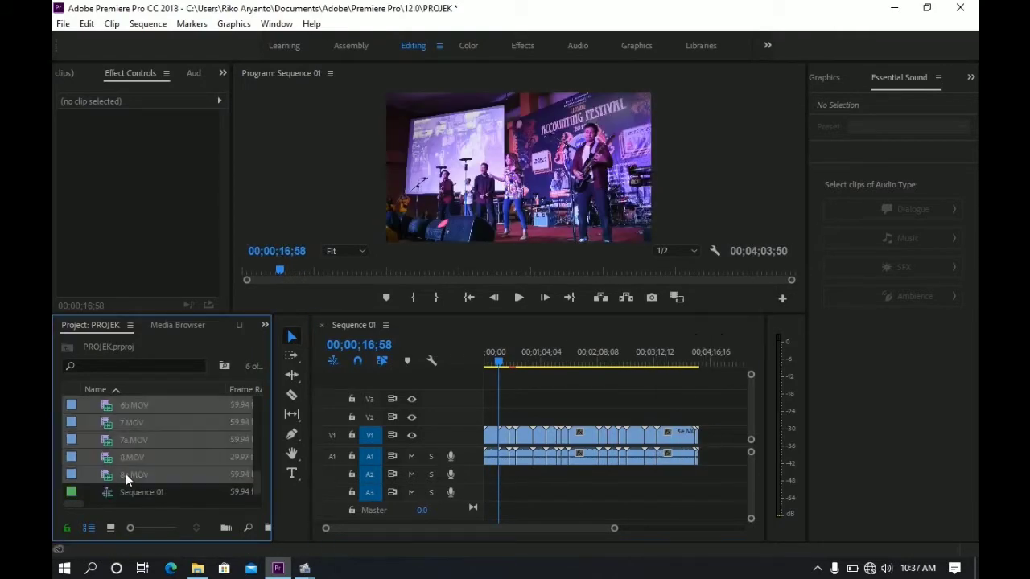
pyautogui.moveTo(126, 473); pyautogui.dragTo(734, 455)
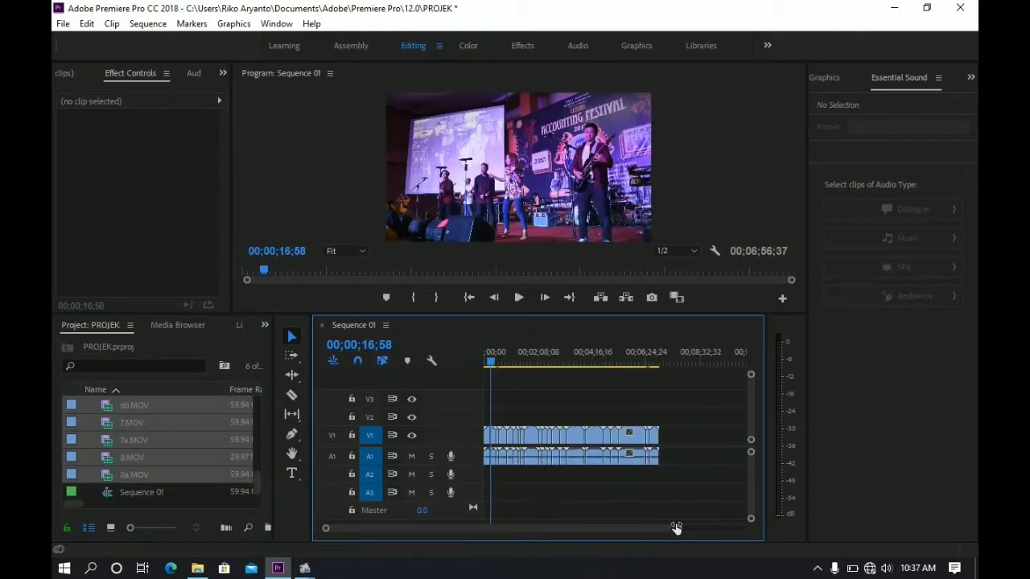
pyautogui.click(304, 568)
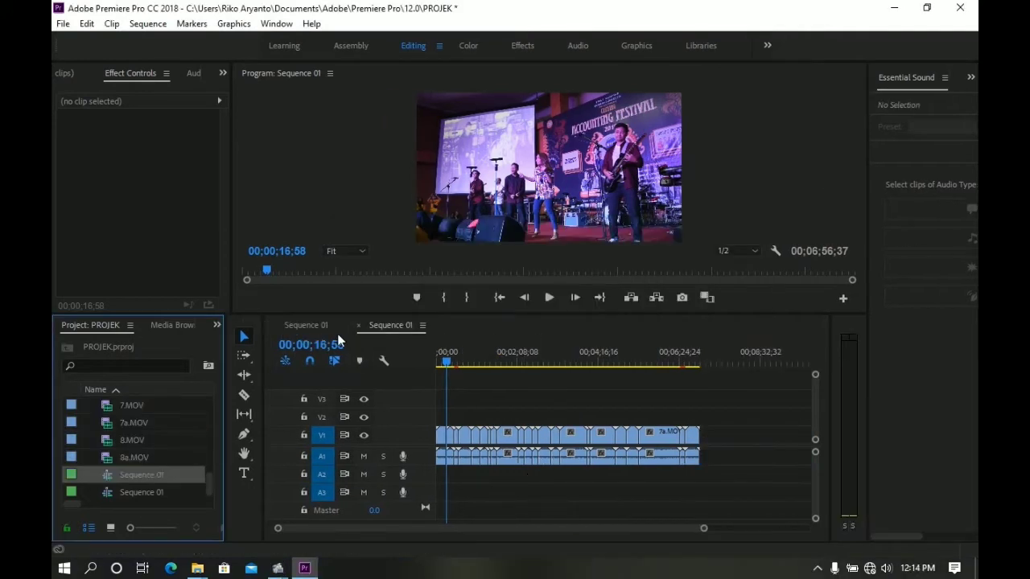
# Close the first Sequence 01 tab and zoom the timeline in on the sequence start
pyautogui.click(275, 323)
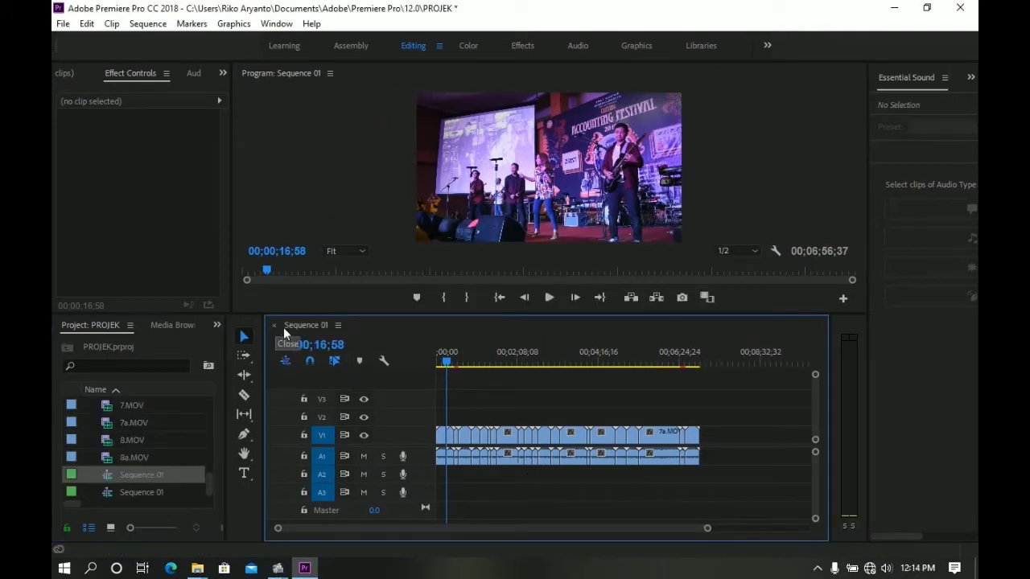
pyautogui.click(441, 359)
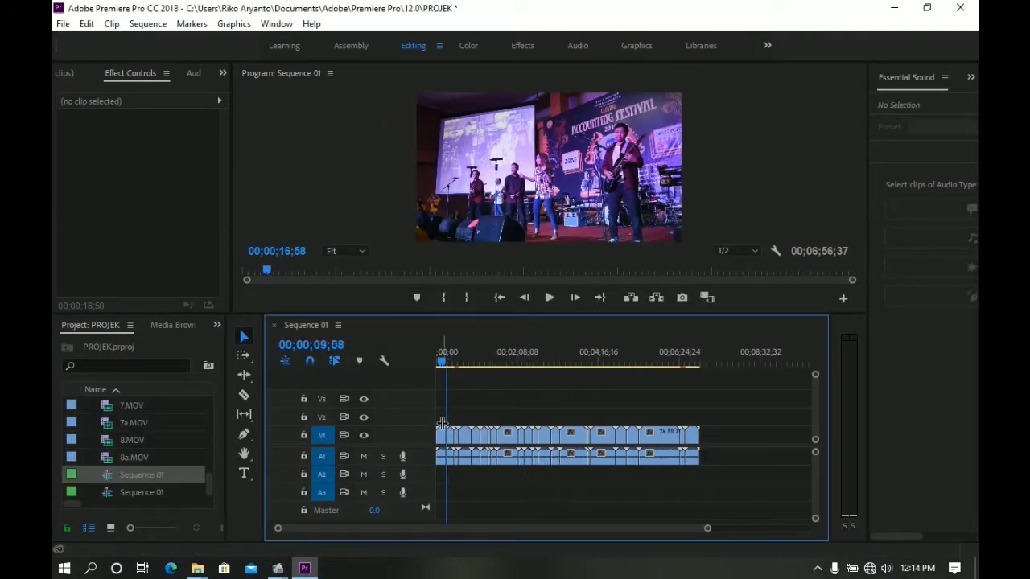
pyautogui.moveTo(720, 430); pyautogui.dragTo(434, 489)
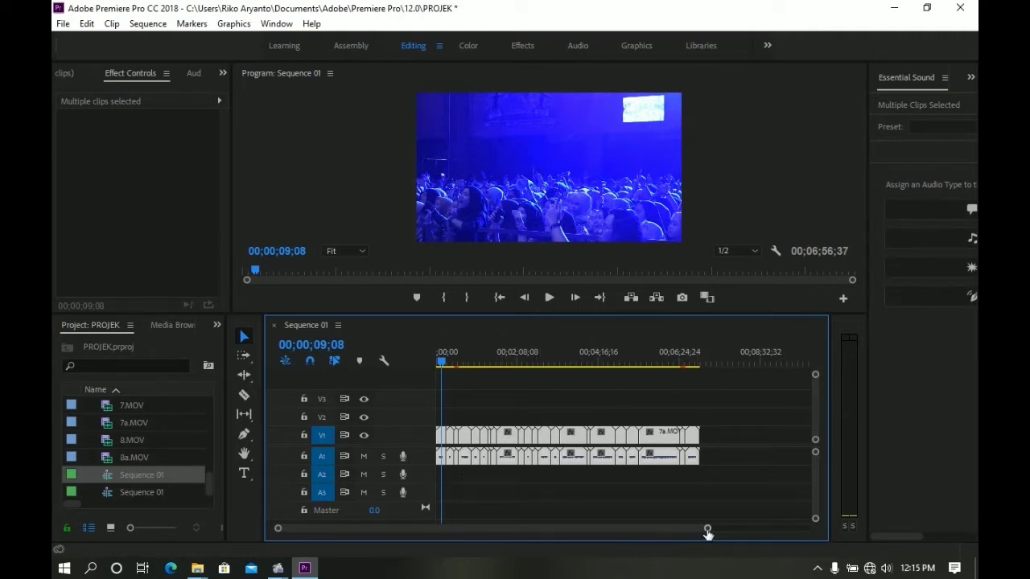
pyautogui.moveTo(708, 533); pyautogui.dragTo(678, 539)
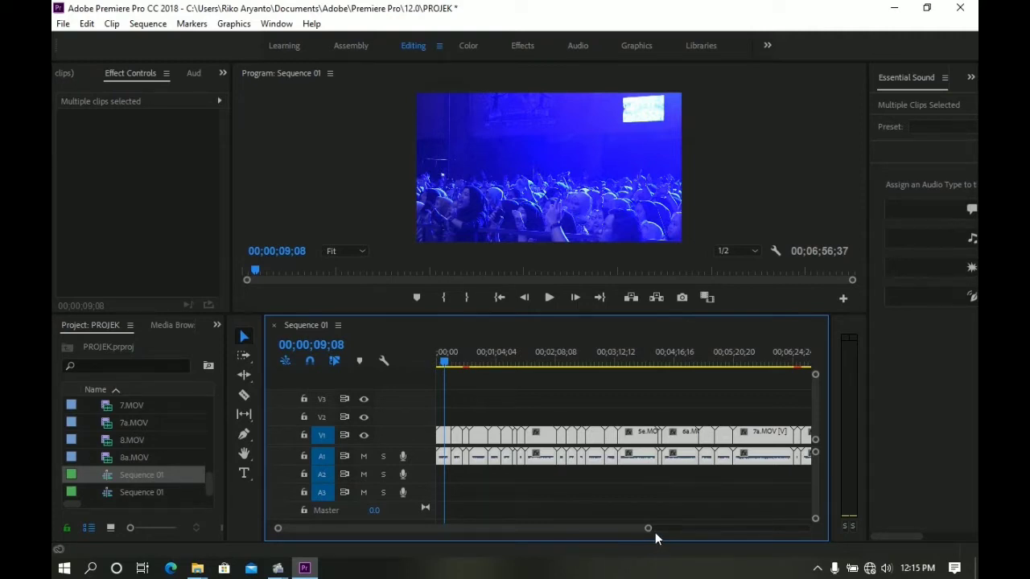
pyautogui.moveTo(647, 529); pyautogui.dragTo(423, 529)
pyautogui.click(563, 393)
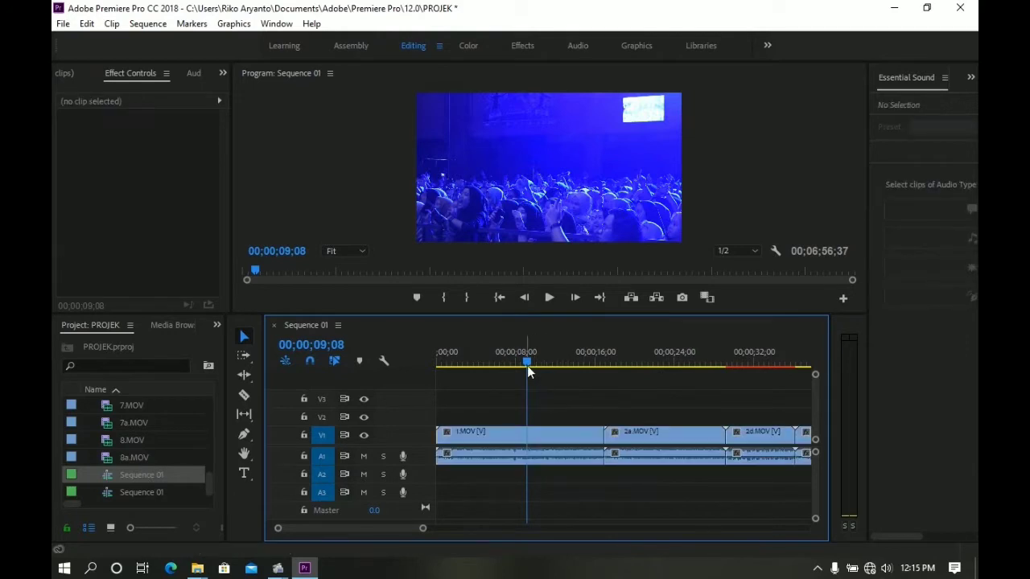
# Razor-cut 1.MOV at about six seconds and delete its second part
pyautogui.moveTo(526, 365); pyautogui.dragTo(494, 365)
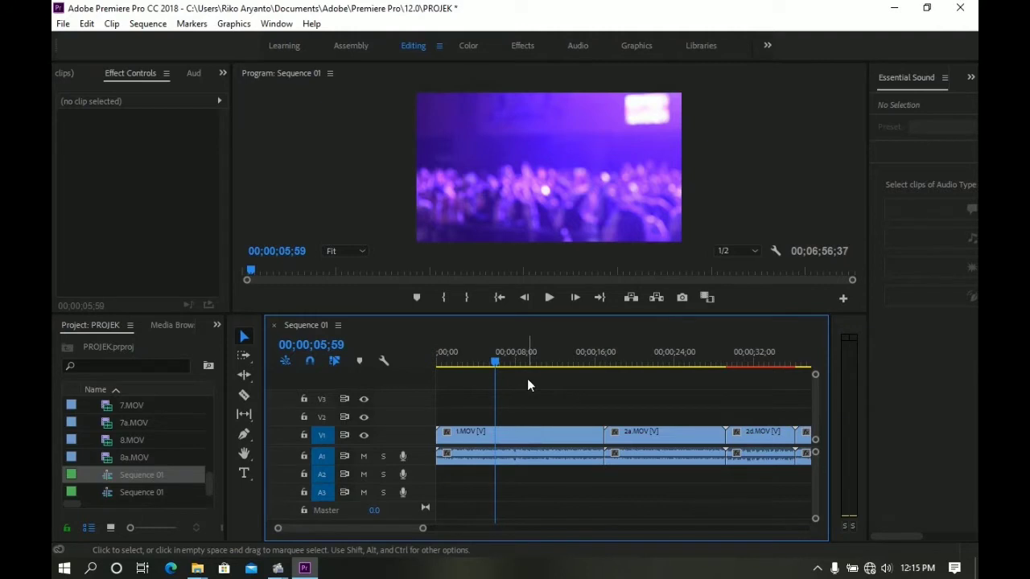
pyautogui.click(243, 395)
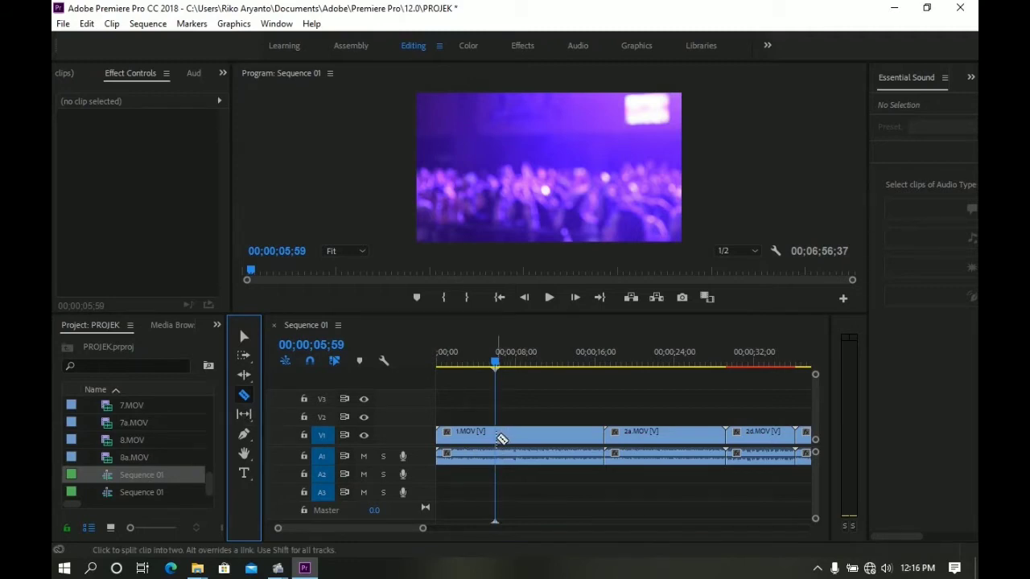
pyautogui.click(499, 439)
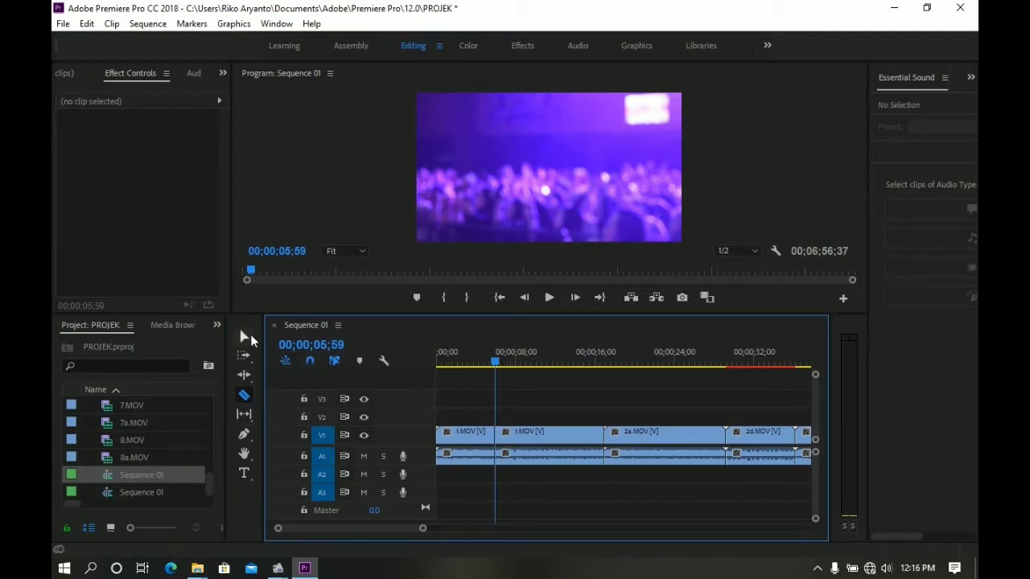
pyautogui.click(249, 336)
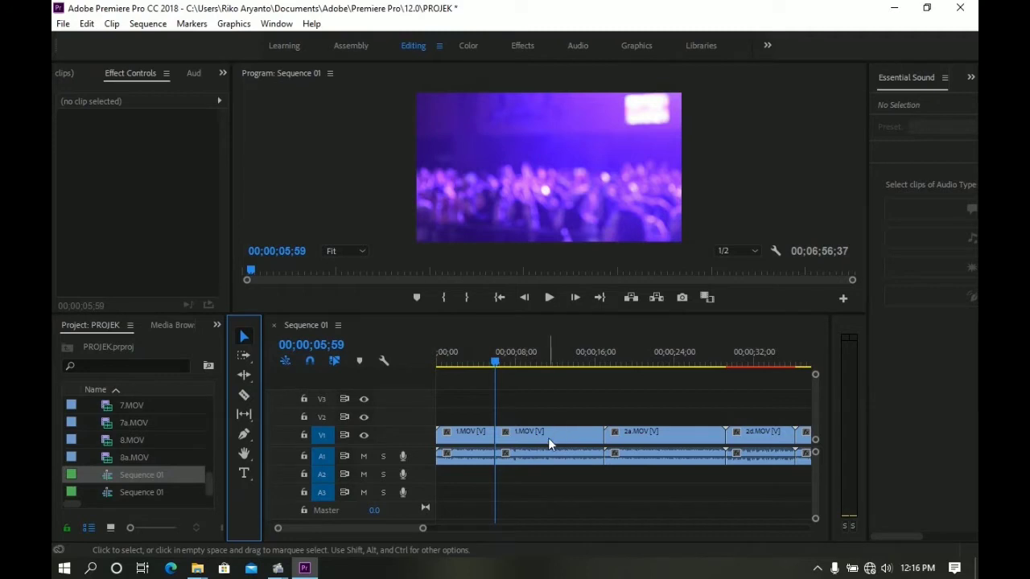
pyautogui.click(549, 442)
pyautogui.press('Delete')
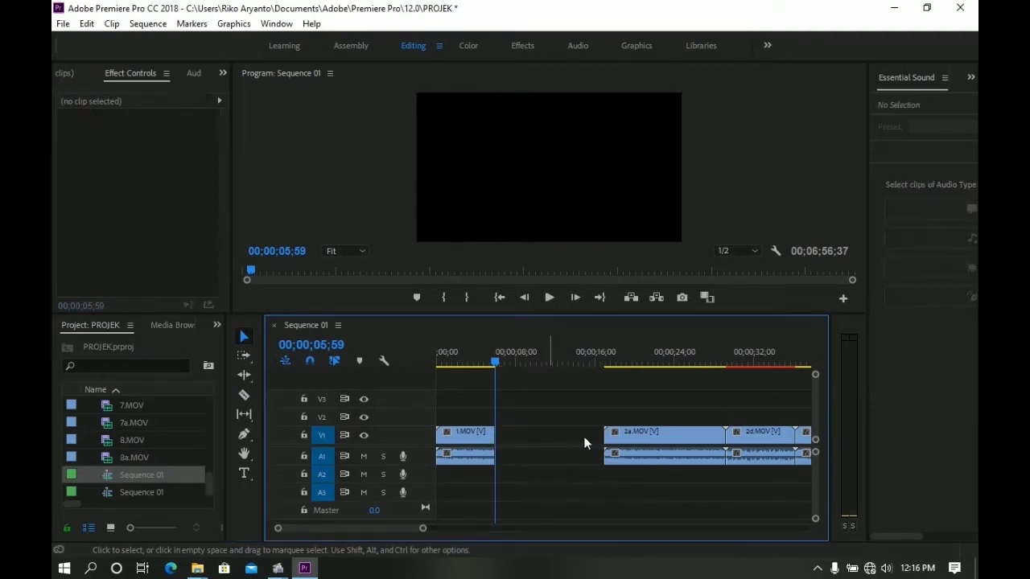
# Cut 2a.MOV twice and delete its first piece
pyautogui.click(243, 395)
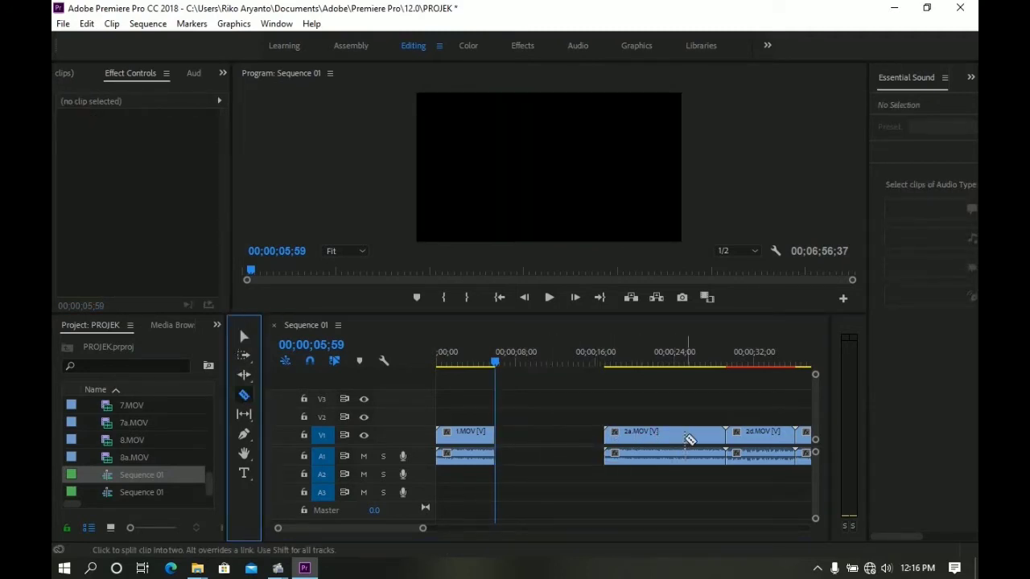
pyautogui.click(656, 439)
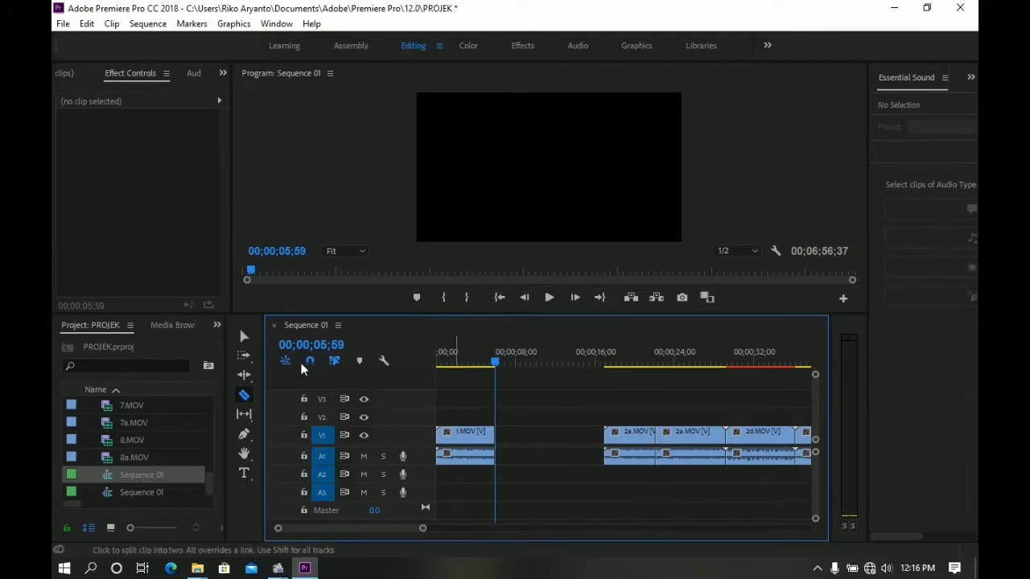
pyautogui.click(244, 336)
pyautogui.click(673, 435)
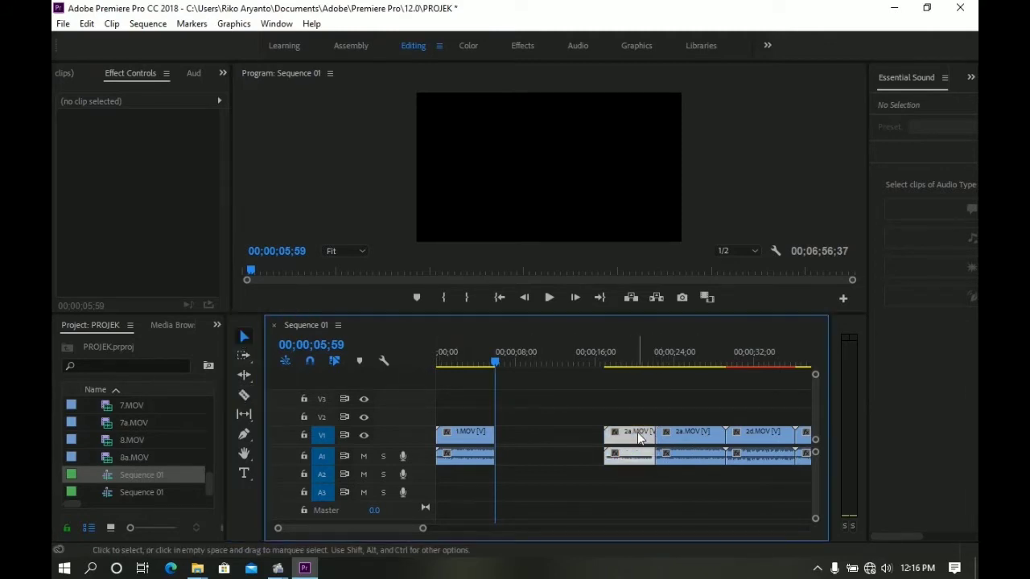
pyautogui.click(629, 364)
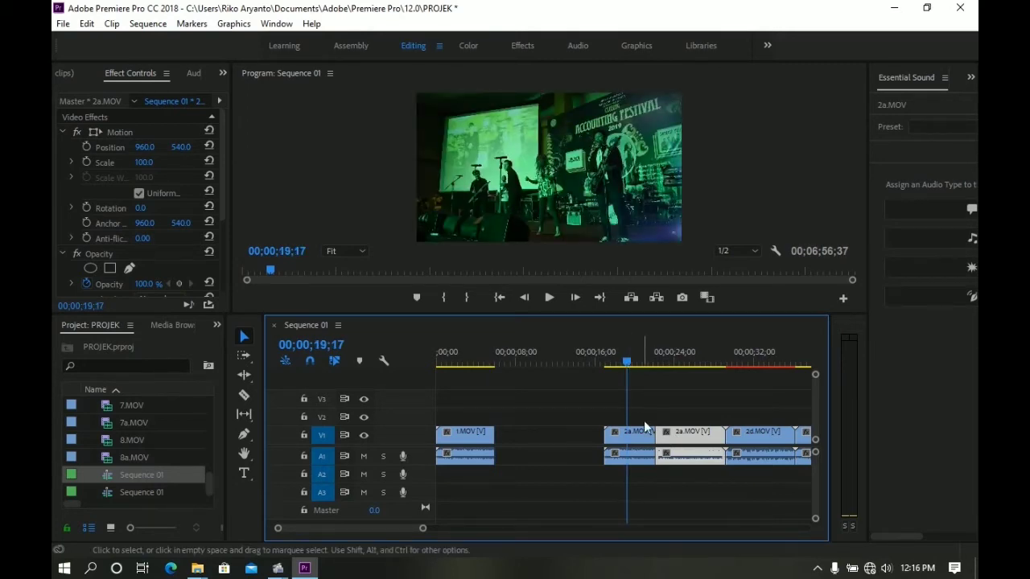
pyautogui.moveTo(630, 366); pyautogui.dragTo(656, 372)
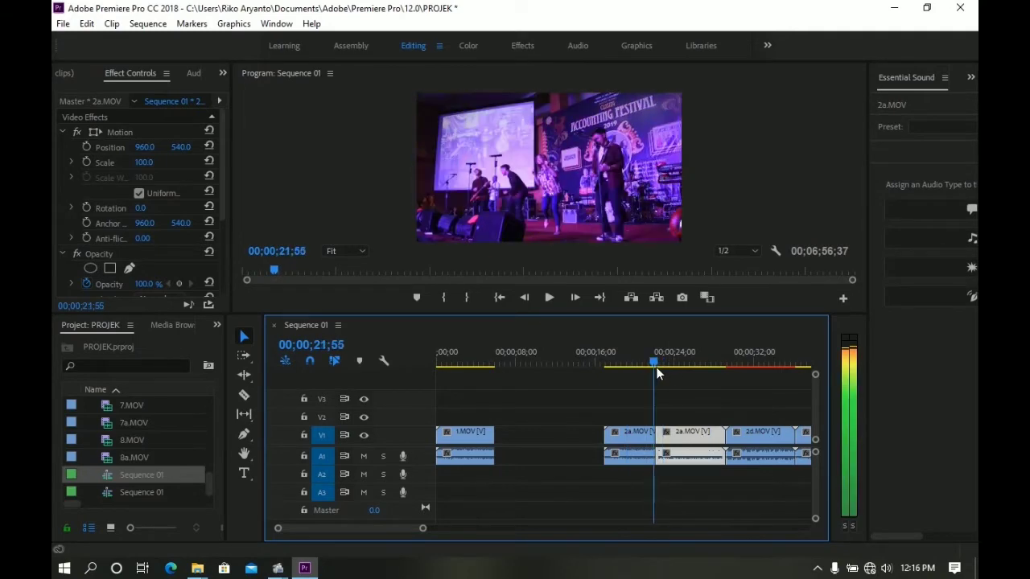
pyautogui.click(622, 435)
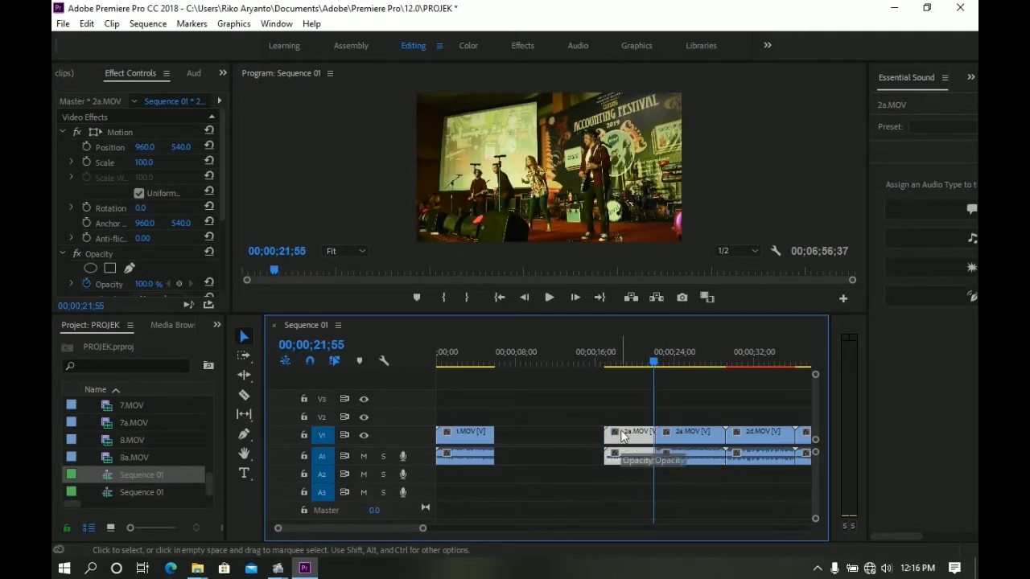
pyautogui.press('Delete')
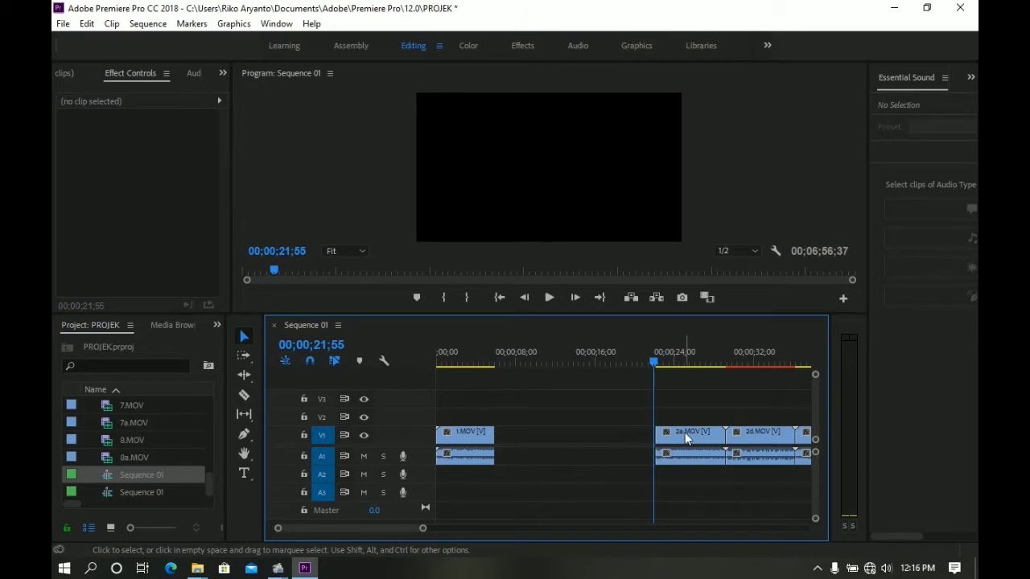
# Move the kept 2a.MOV piece left to about eight seconds, right after 1.MOV
pyautogui.moveTo(684, 433); pyautogui.dragTo(552, 435)
pyautogui.click(523, 364)
pyautogui.moveTo(523, 363); pyautogui.dragTo(591, 367)
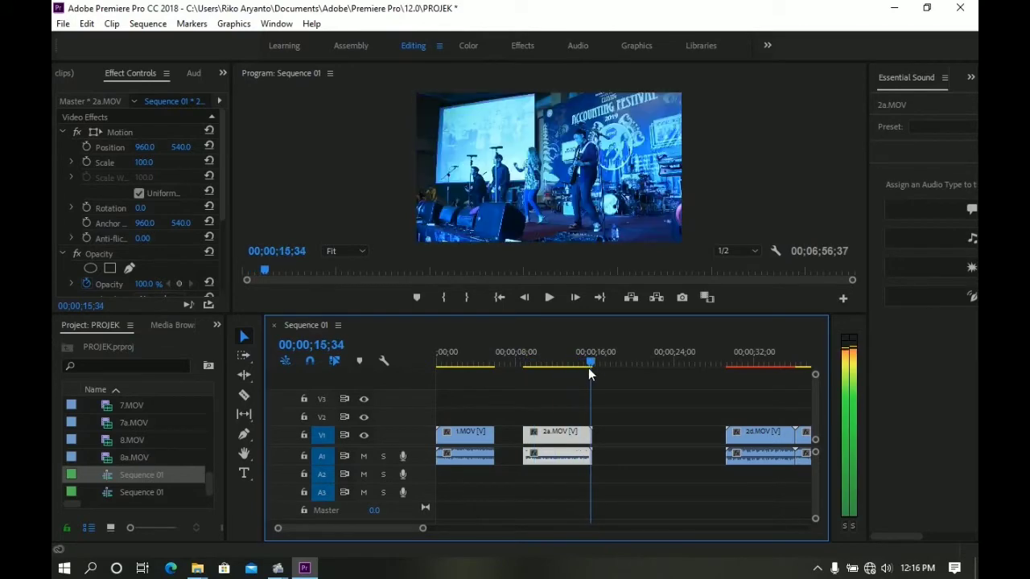
# Razor-cut the 2d.MOV clip into two pieces
pyautogui.click(244, 395)
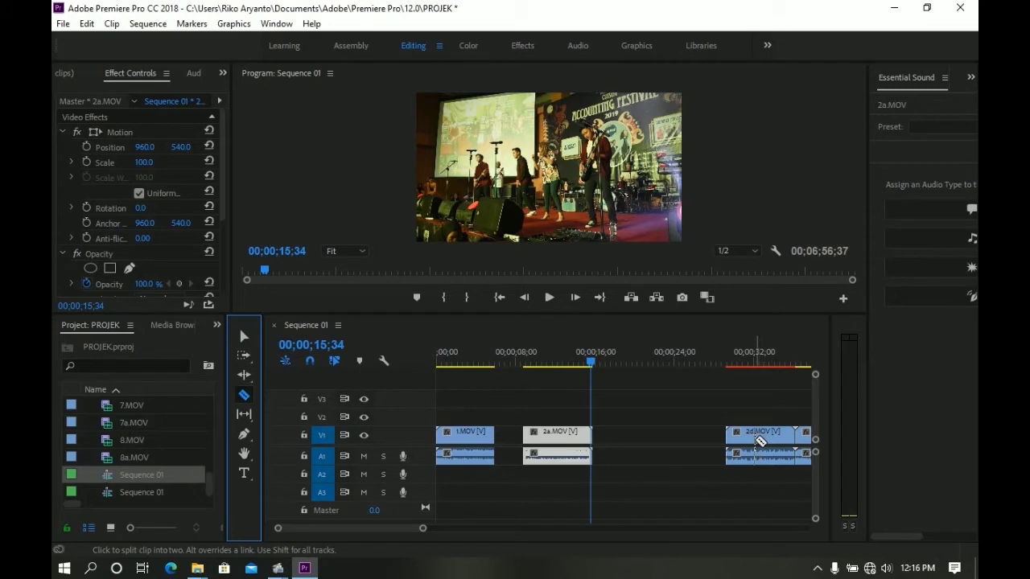
pyautogui.click(756, 439)
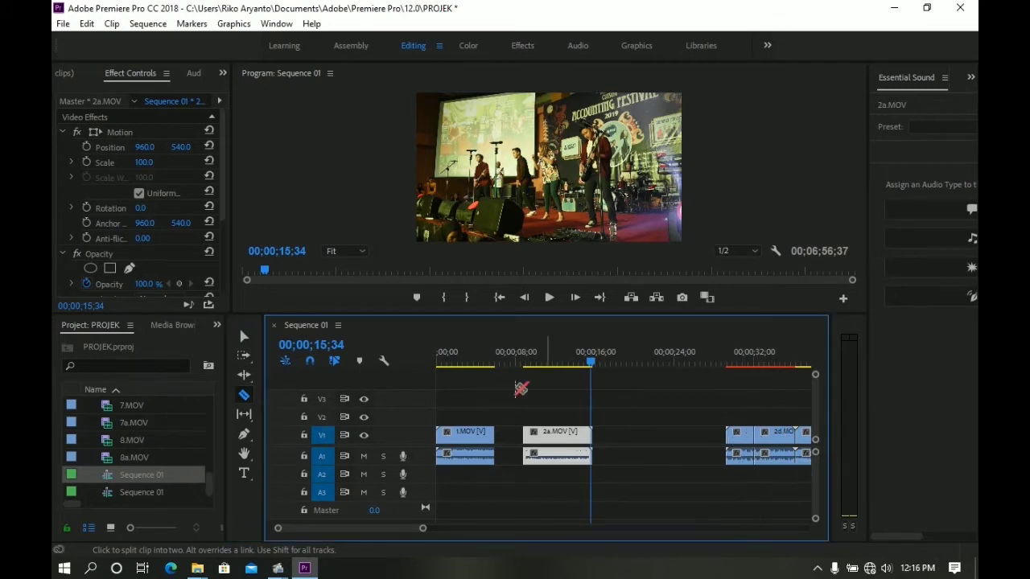
pyautogui.moveTo(423, 528); pyautogui.dragTo(526, 528)
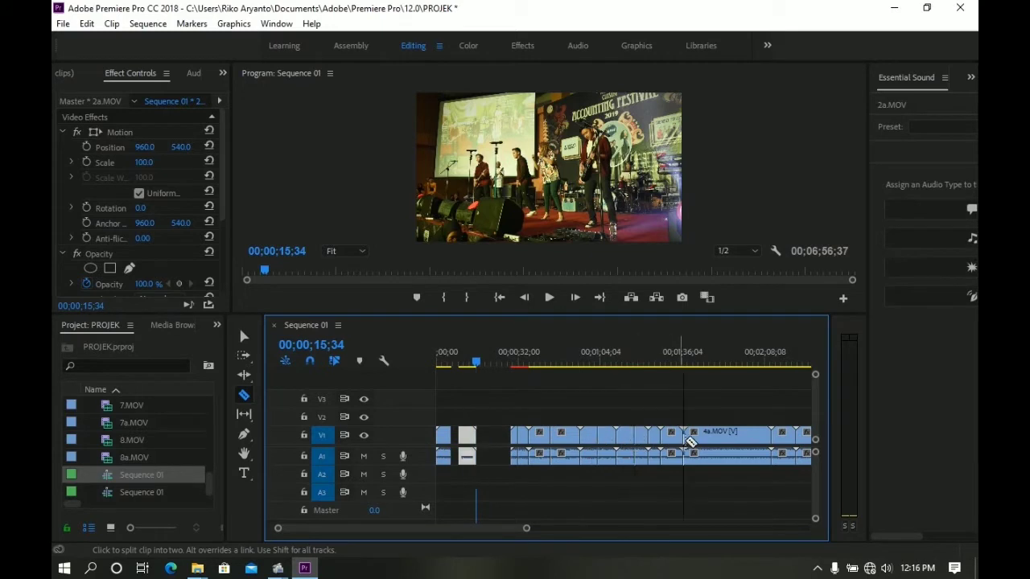
# Split the 4a.MOV clip in two
pyautogui.click(739, 437)
pyautogui.moveTo(595, 530); pyautogui.dragTo(615, 529)
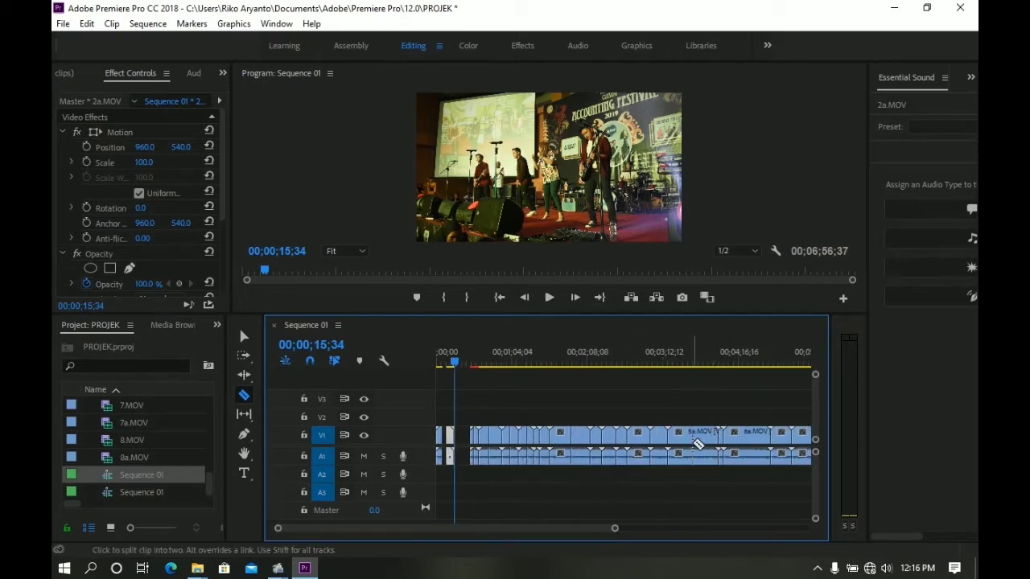
pyautogui.press('=')
pyautogui.press('=')
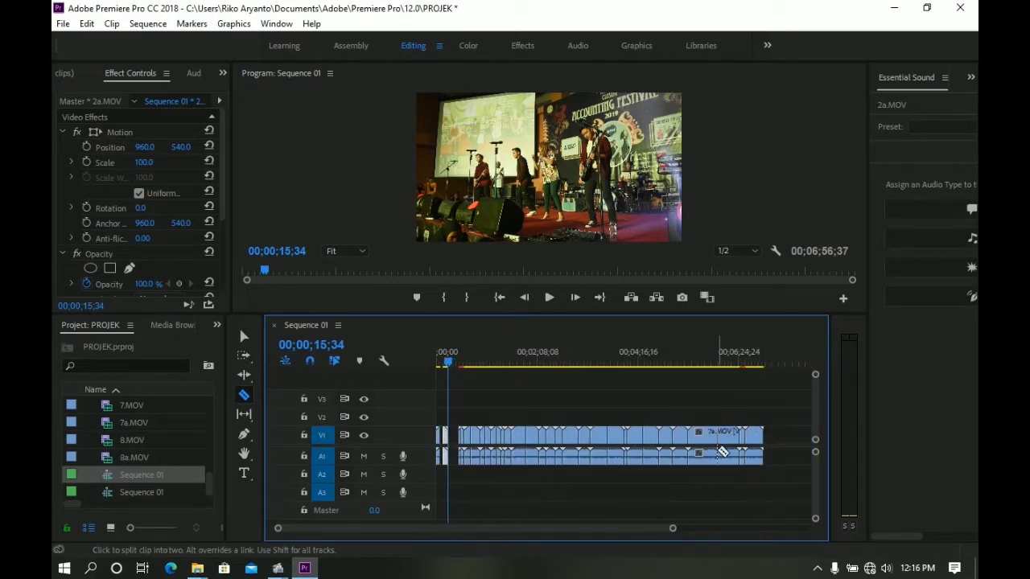
pyautogui.press('=')
pyautogui.press('=')
pyautogui.press('-')
pyautogui.press('-')
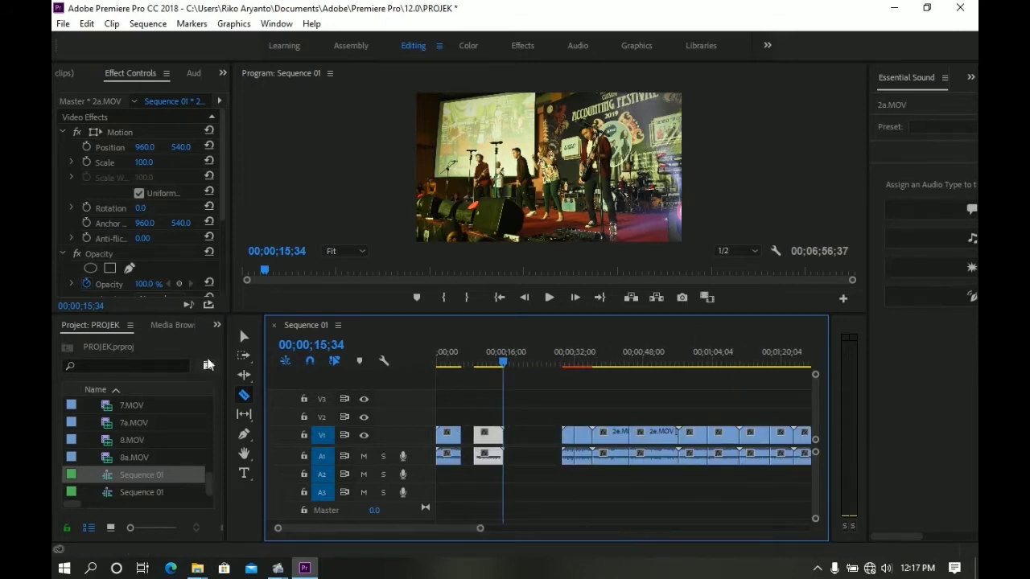
# Delete the clip piece at the cut near 30 seconds
pyautogui.click(244, 337)
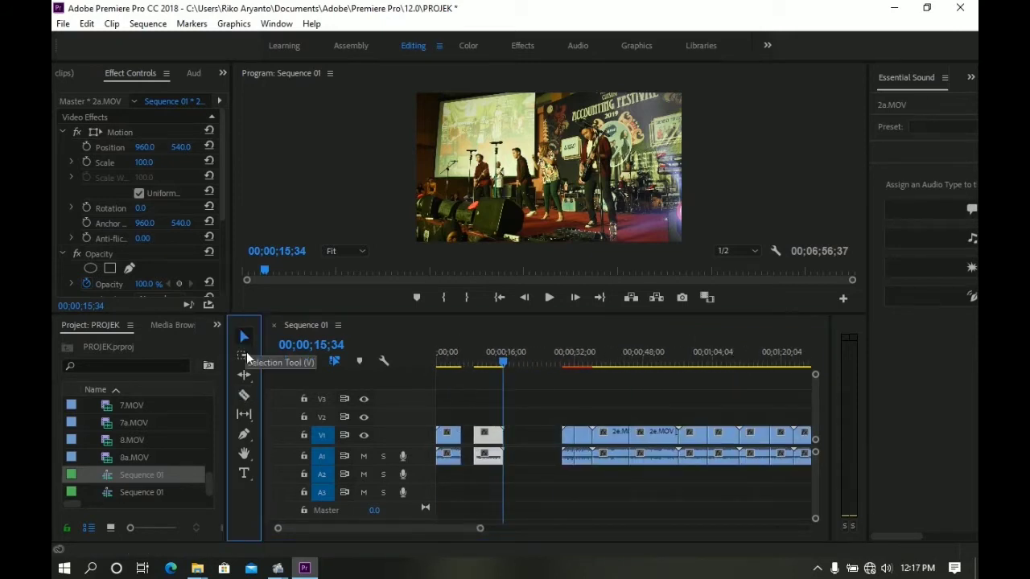
pyautogui.click(615, 439)
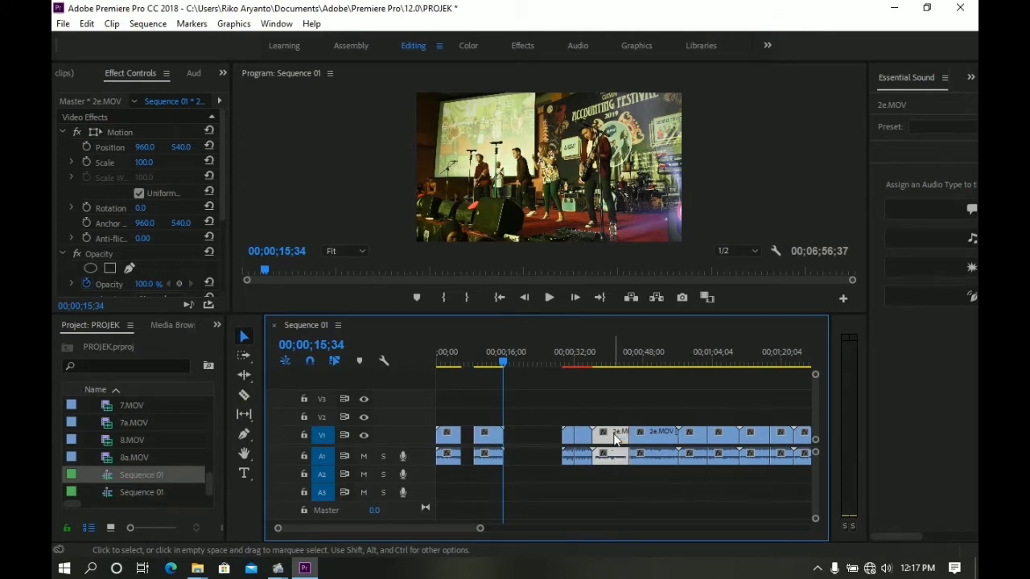
pyautogui.click(577, 436)
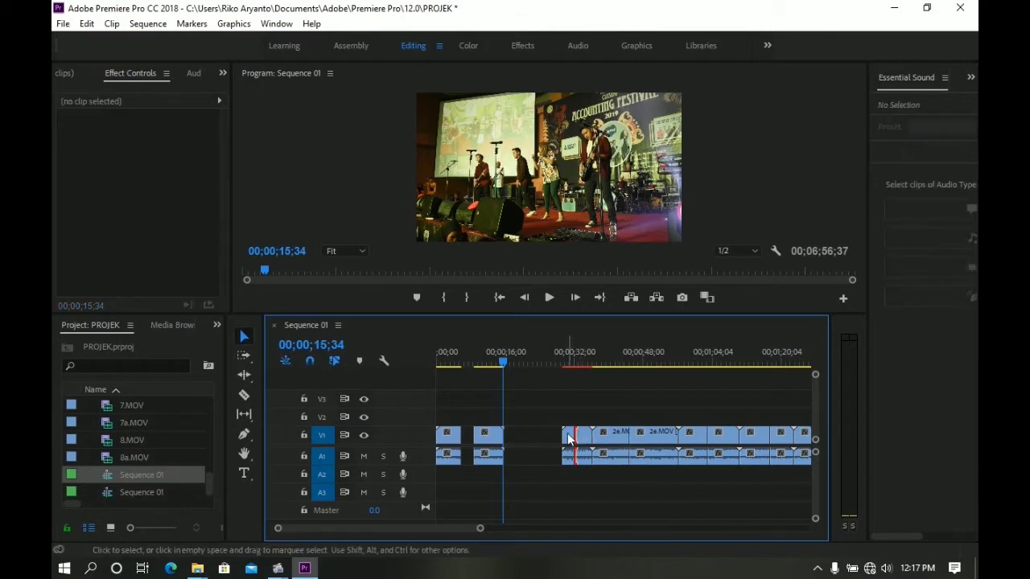
pyautogui.click(569, 366)
pyautogui.moveTo(569, 367)
pyautogui.mouseDown()
pyautogui.moveTo(567, 375)
pyautogui.moveTo(607, 373)
pyautogui.mouseUp()
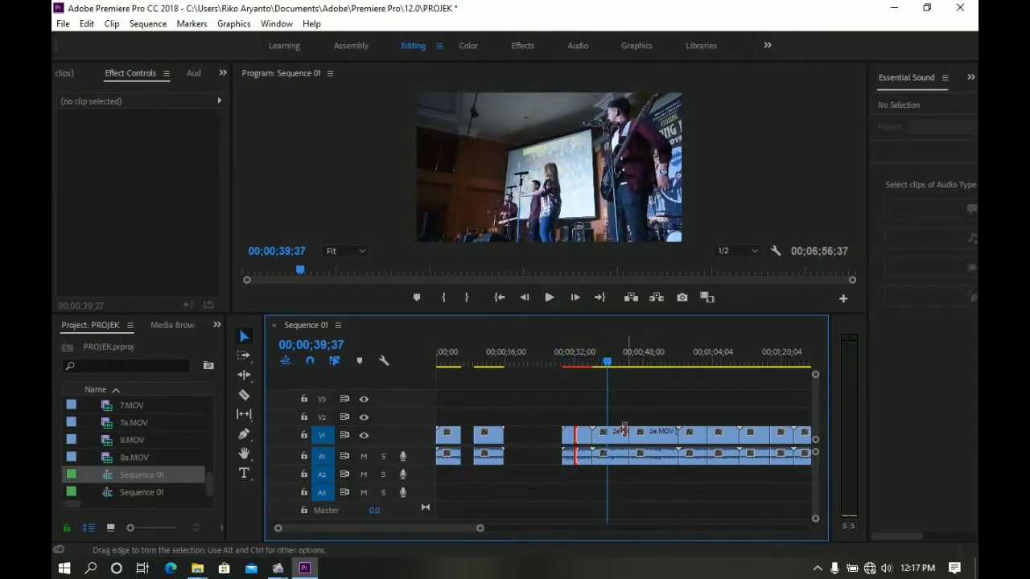
pyautogui.press('Delete')
pyautogui.moveTo(610, 367); pyautogui.dragTo(687, 371)
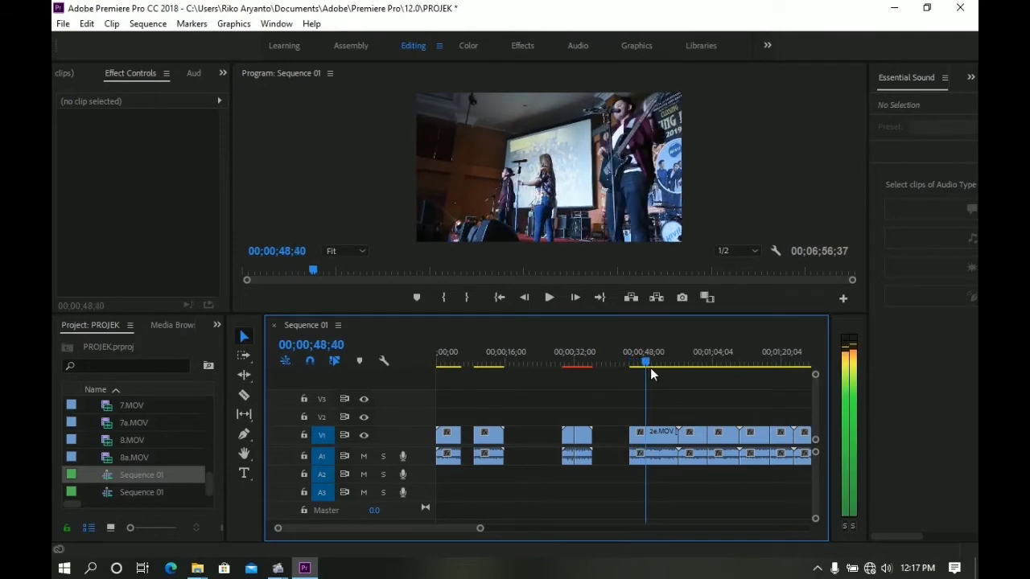
# Delete the unwanted clip section around one minute fifteen
pyautogui.moveTo(480, 528); pyautogui.dragTo(543, 528)
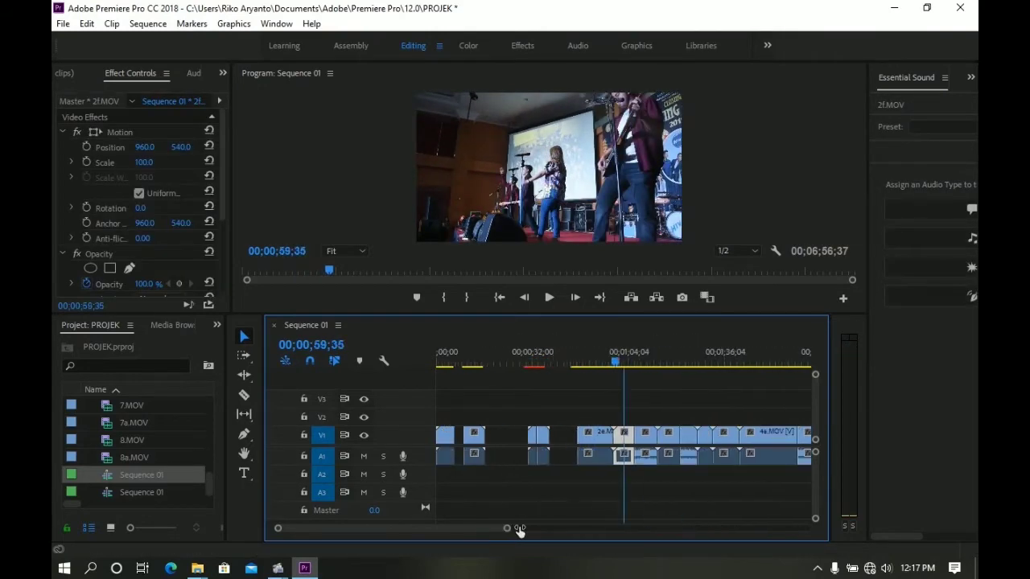
pyautogui.click(573, 361)
pyautogui.moveTo(575, 362); pyautogui.dragTo(608, 370)
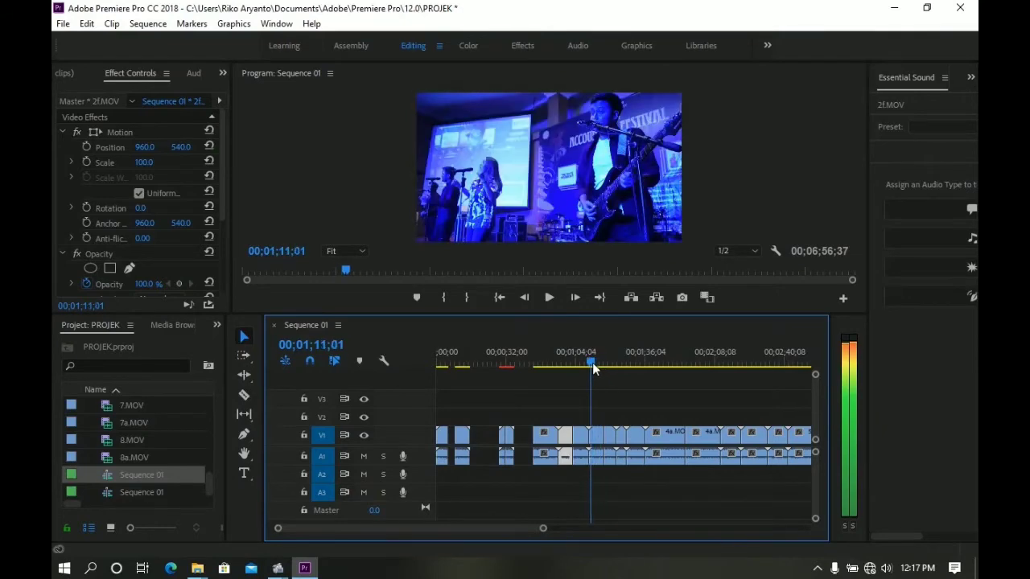
pyautogui.click(672, 434)
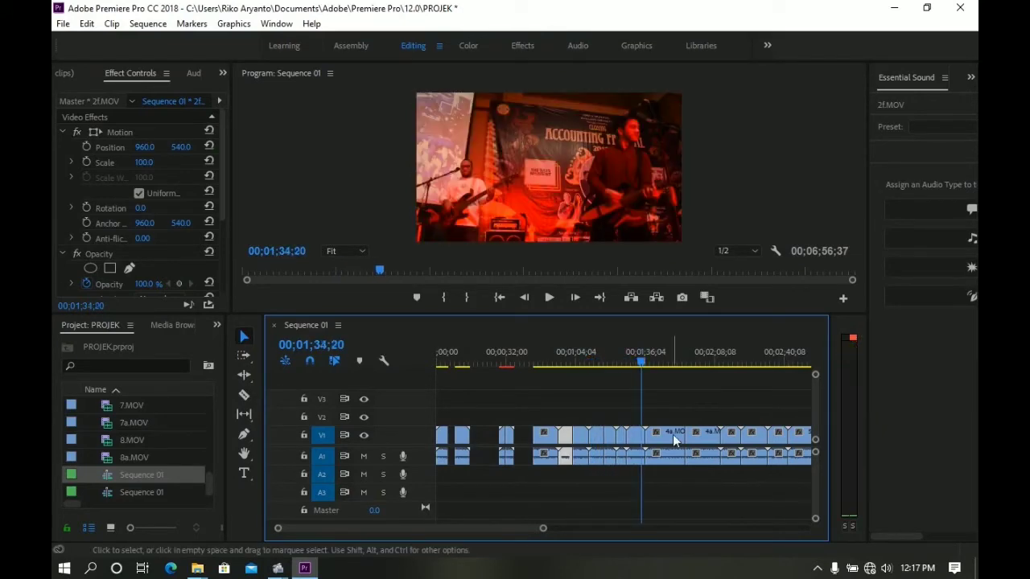
pyautogui.press('Delete')
pyautogui.click(698, 366)
pyautogui.moveTo(700, 366); pyautogui.dragTo(709, 366)
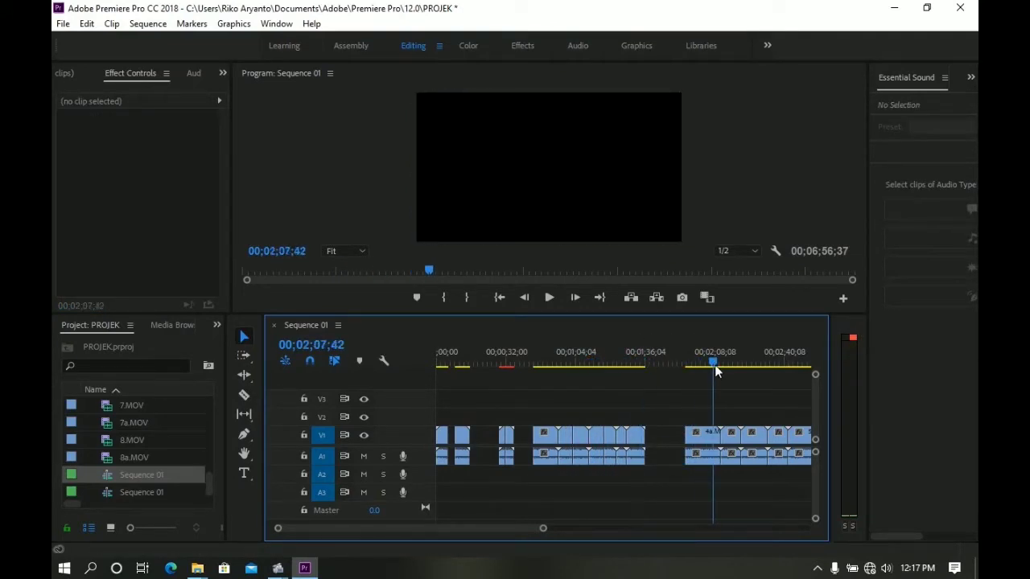
pyautogui.moveTo(543, 528); pyautogui.dragTo(647, 528)
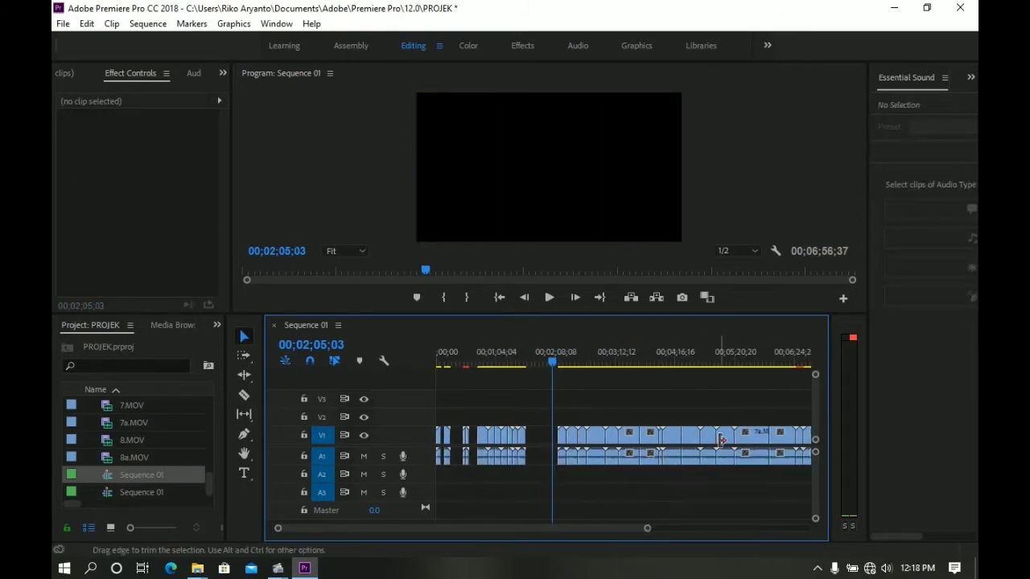
# Review the 6a.MOV footage and delete three short unwanted pieces
pyautogui.click(673, 435)
pyautogui.click(575, 363)
pyautogui.moveTo(576, 363); pyautogui.dragTo(632, 384)
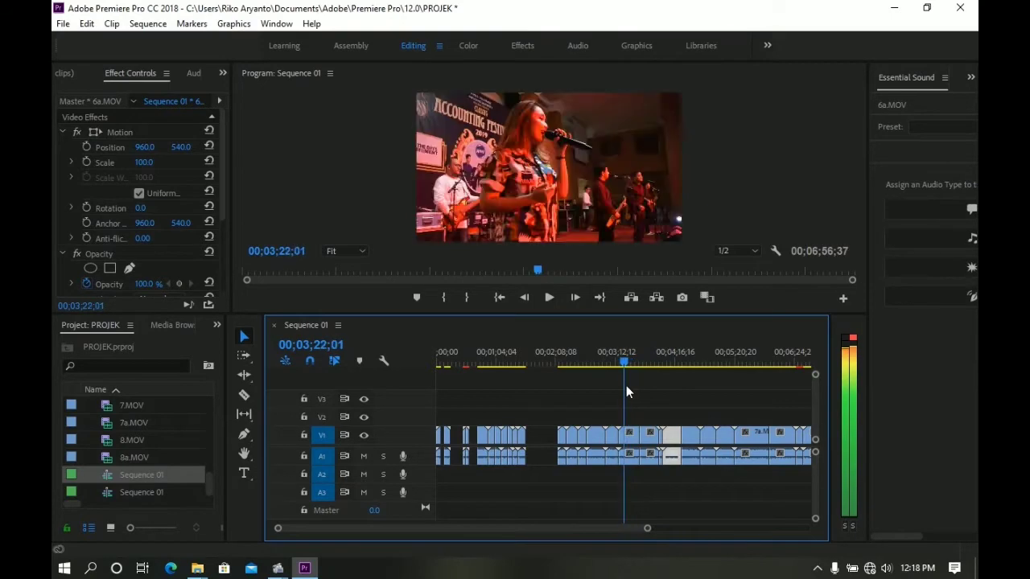
pyautogui.moveTo(631, 385); pyautogui.dragTo(688, 384)
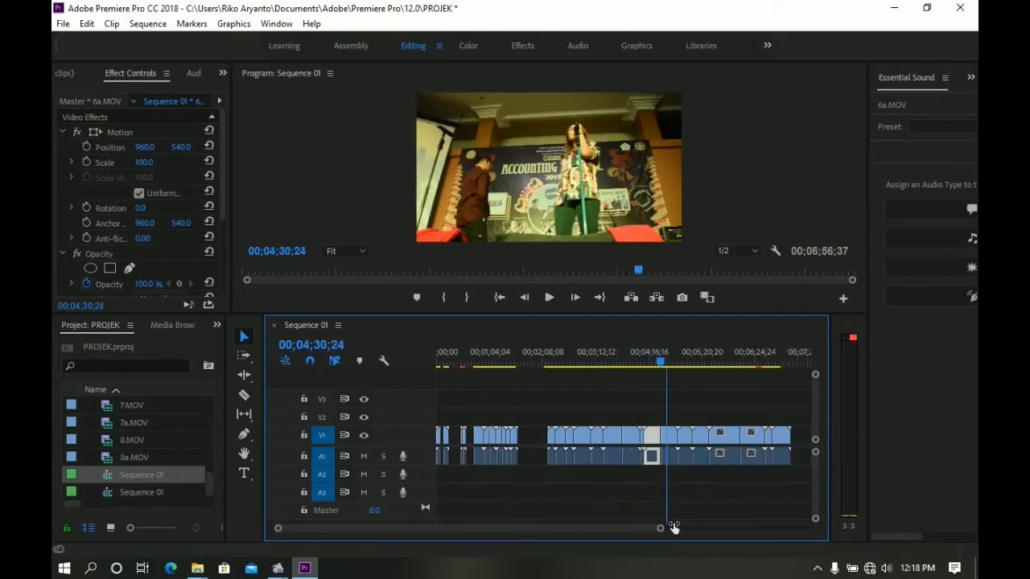
pyautogui.moveTo(658, 453); pyautogui.dragTo(605, 438)
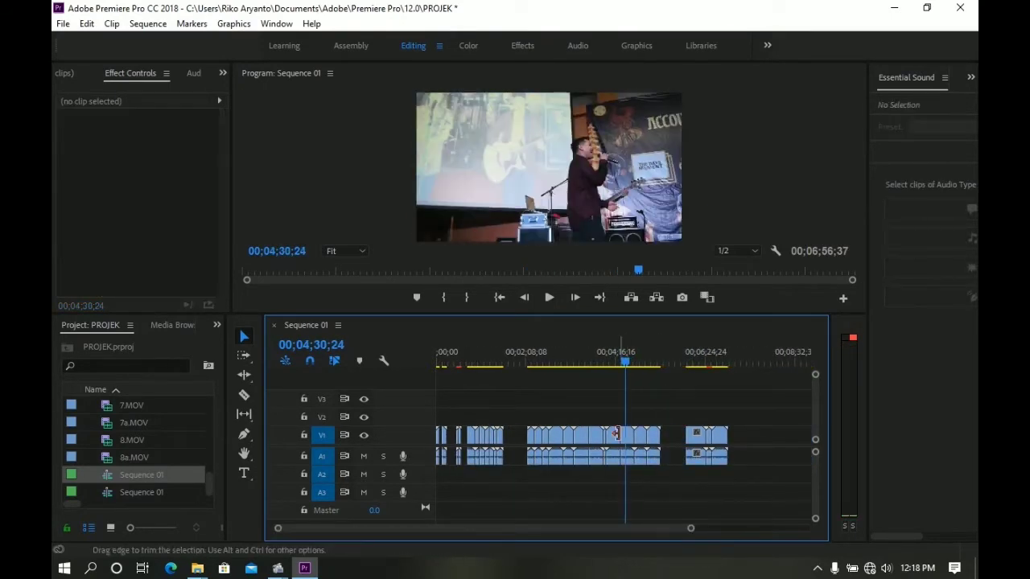
pyautogui.click(546, 439)
pyautogui.keyDown('shift'); pyautogui.click(568, 438); pyautogui.keyUp('shift')
pyautogui.keyDown('shift'); pyautogui.click(596, 438); pyautogui.keyUp('shift')
pyautogui.press('Delete')
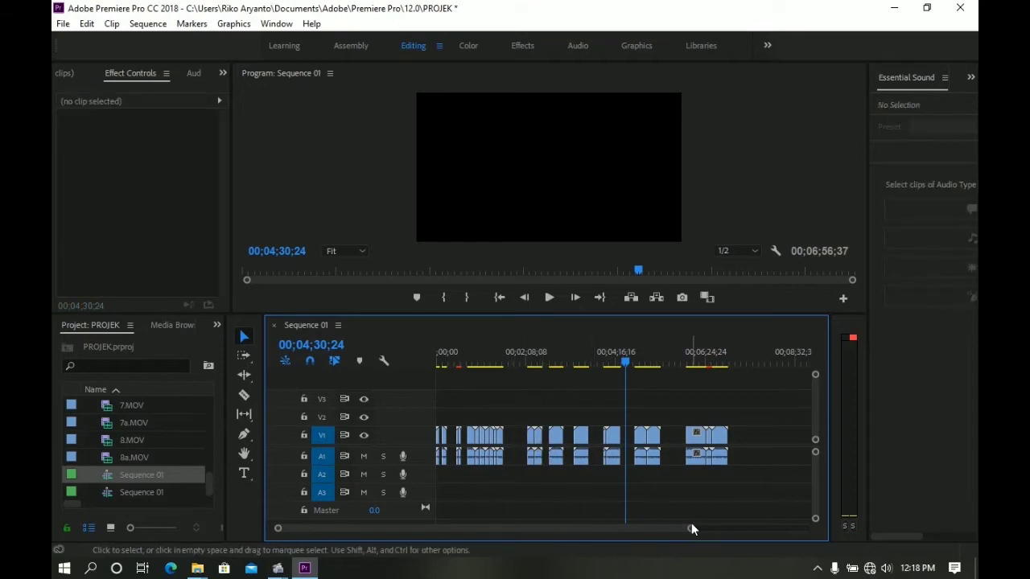
# Drag the block of clips after the gap, including Sc.MOV, left against the first clip group
pyautogui.moveTo(691, 529); pyautogui.dragTo(522, 536)
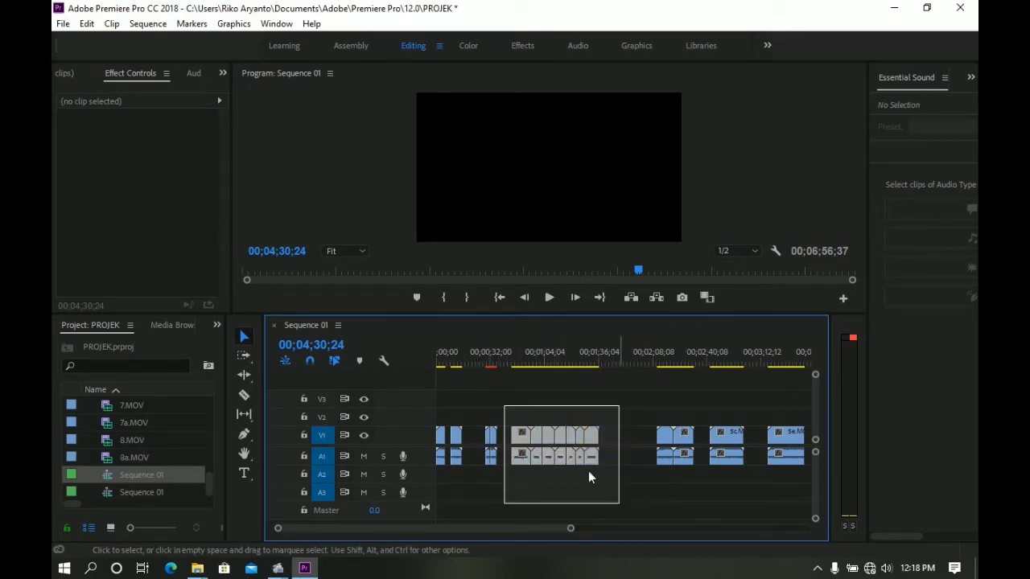
pyautogui.moveTo(506, 412); pyautogui.dragTo(621, 507)
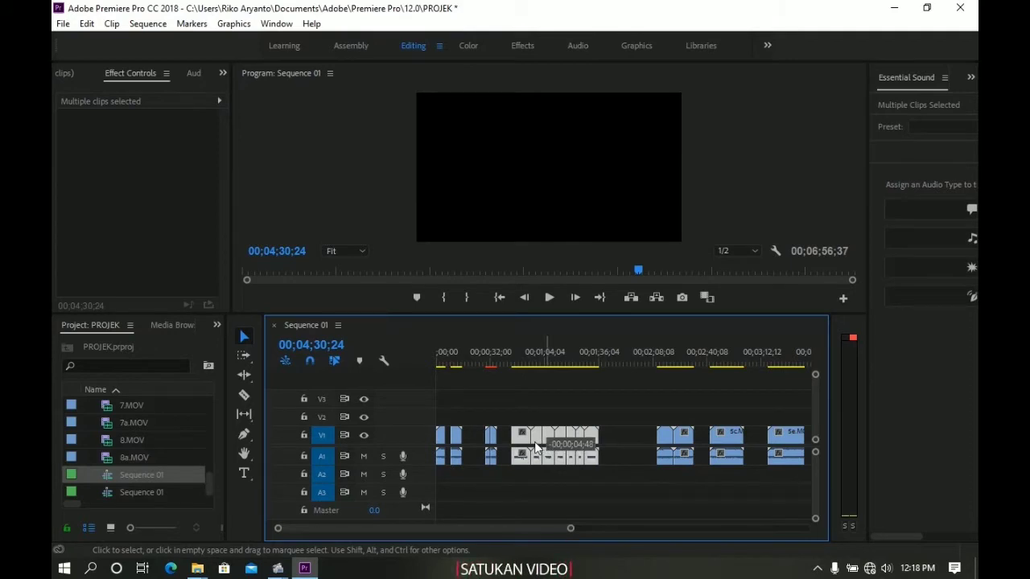
pyautogui.moveTo(536, 448); pyautogui.dragTo(535, 456)
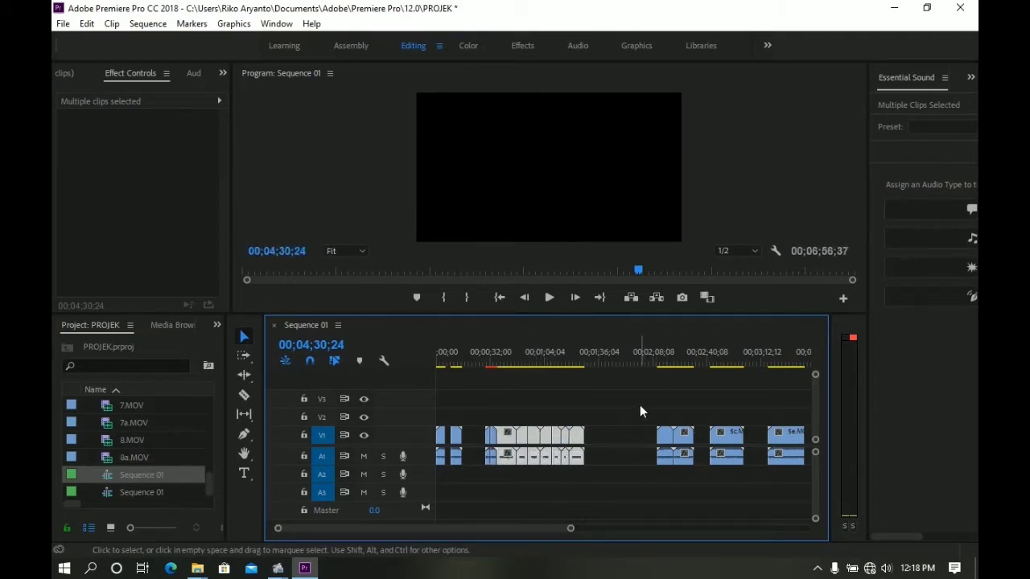
pyautogui.moveTo(677, 439); pyautogui.dragTo(642, 443)
pyautogui.moveTo(570, 528); pyautogui.dragTo(620, 528)
pyautogui.moveTo(666, 445); pyautogui.dragTo(616, 445)
pyautogui.moveTo(749, 378); pyautogui.dragTo(692, 471)
pyautogui.moveTo(720, 438); pyautogui.dragTo(624, 439)
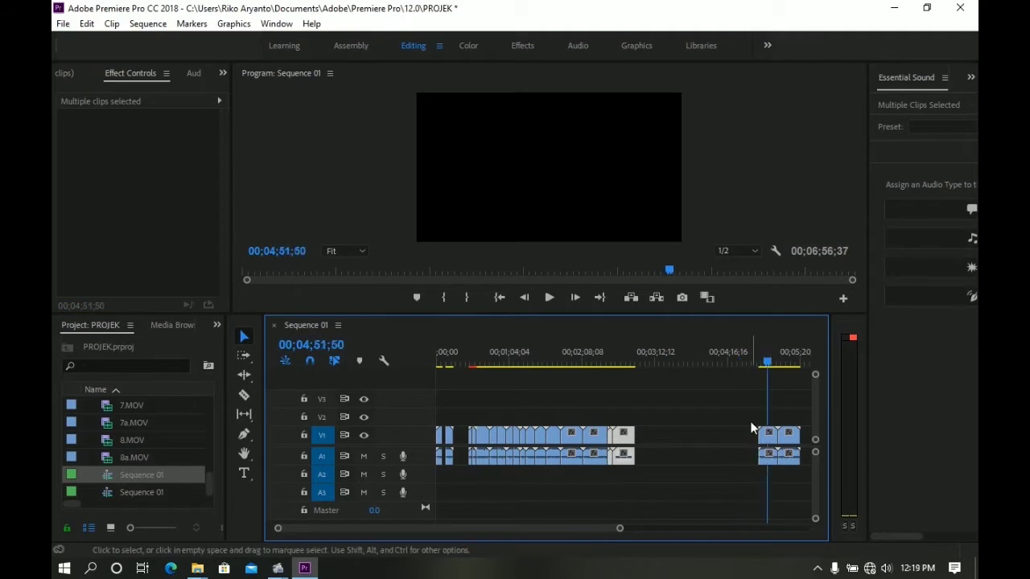
pyautogui.moveTo(763, 434); pyautogui.dragTo(651, 439)
# Shift the remaining V1/A1 clips about 13 seconds earlier to close the last gaps, then deselect
pyautogui.moveTo(620, 527); pyautogui.dragTo(671, 528)
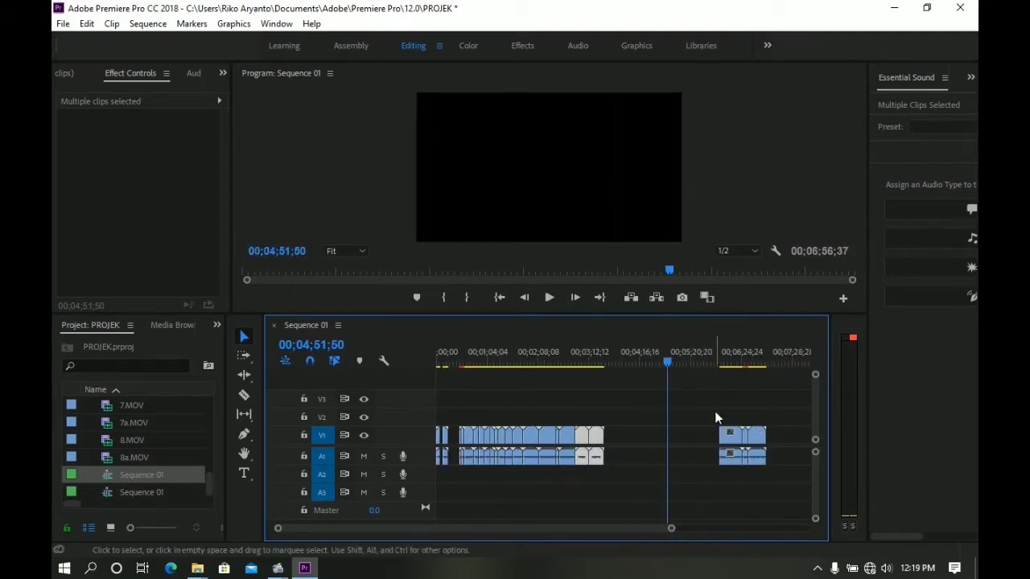
pyautogui.moveTo(724, 435); pyautogui.dragTo(609, 435)
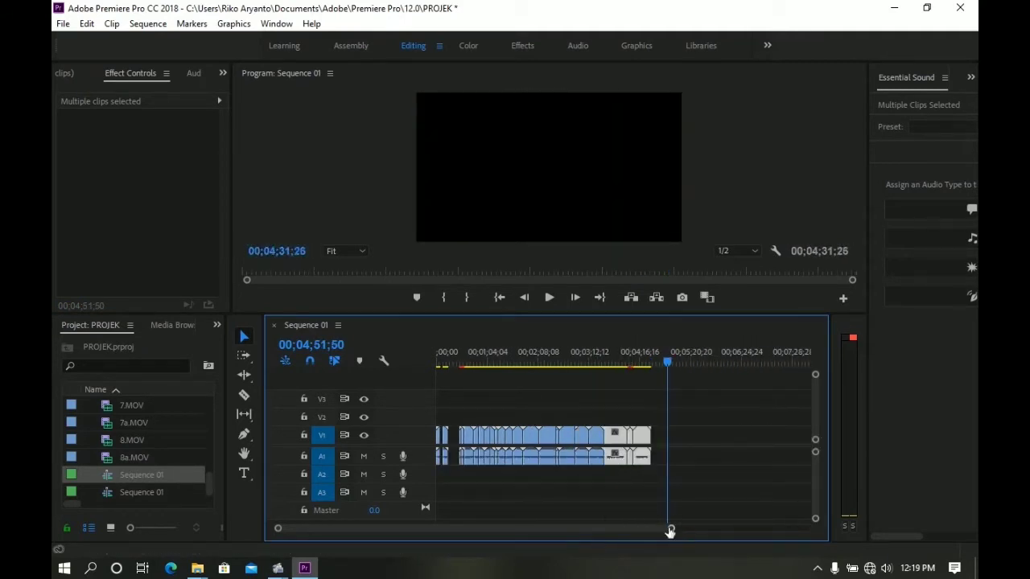
pyautogui.moveTo(670, 532)
pyautogui.mouseDown()
pyautogui.moveTo(507, 529)
pyautogui.moveTo(651, 529)
pyautogui.mouseUp()
pyautogui.moveTo(681, 354); pyautogui.dragTo(697, 434)
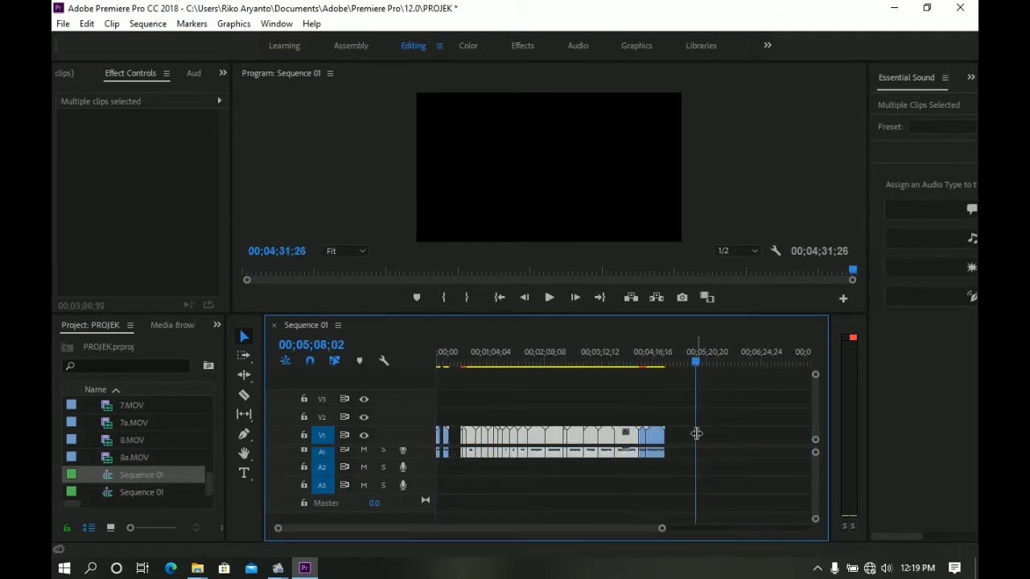
pyautogui.moveTo(458, 401); pyautogui.dragTo(655, 477)
pyautogui.moveTo(548, 445); pyautogui.dragTo(536, 445)
pyautogui.moveTo(662, 528); pyautogui.dragTo(508, 528)
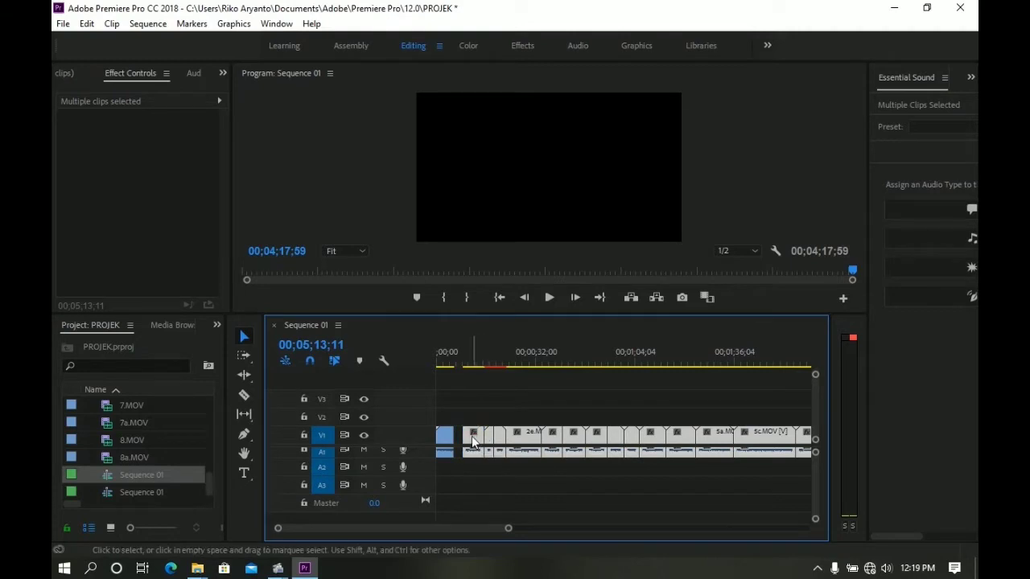
pyautogui.moveTo(472, 437); pyautogui.dragTo(467, 441)
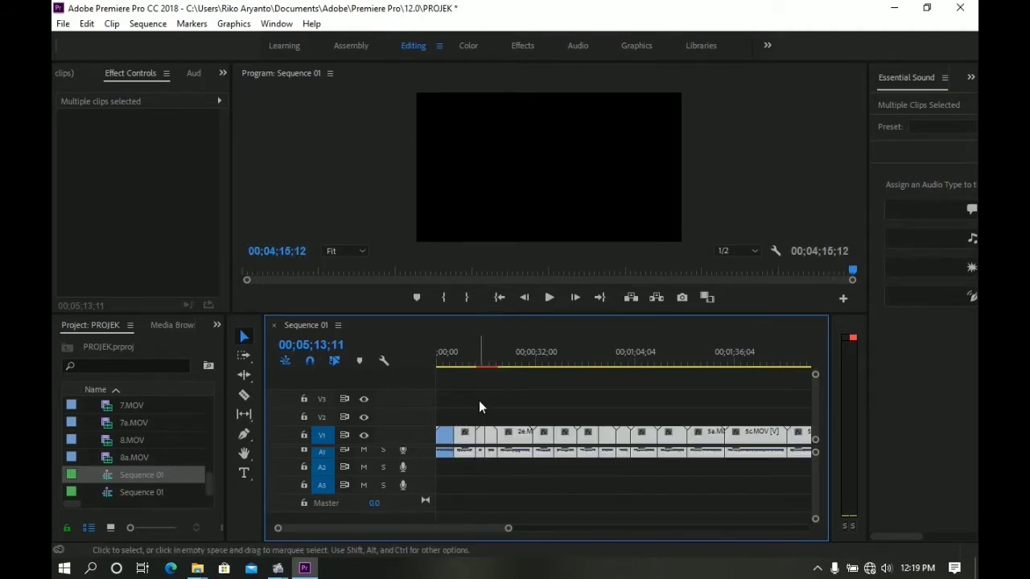
pyautogui.click(479, 400)
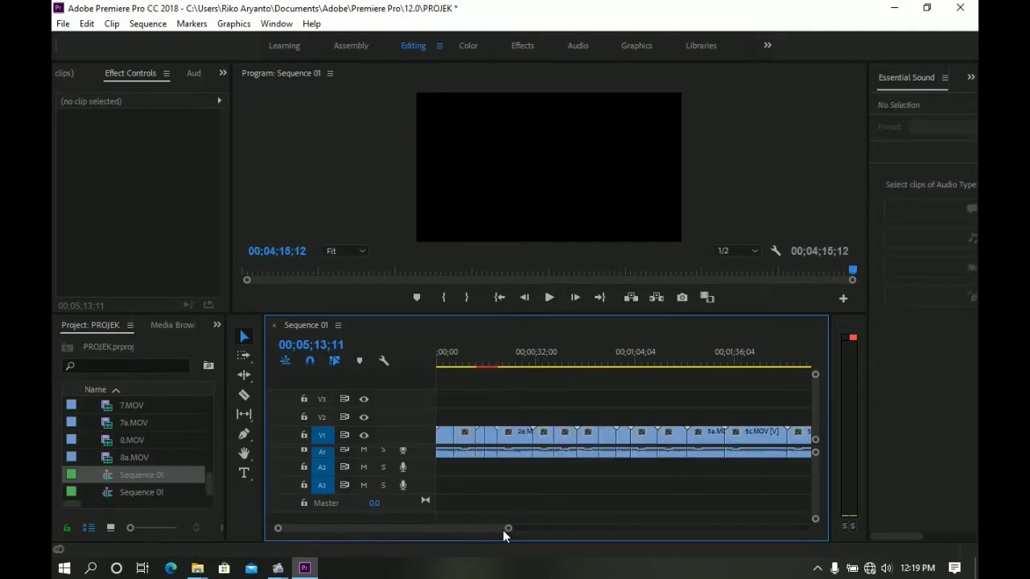
# Scrub the playhead from about 6 seconds through the first 20 seconds of the opening clips
pyautogui.moveTo(509, 532)
pyautogui.mouseDown()
pyautogui.moveTo(562, 536)
pyautogui.moveTo(445, 531)
pyautogui.mouseUp()
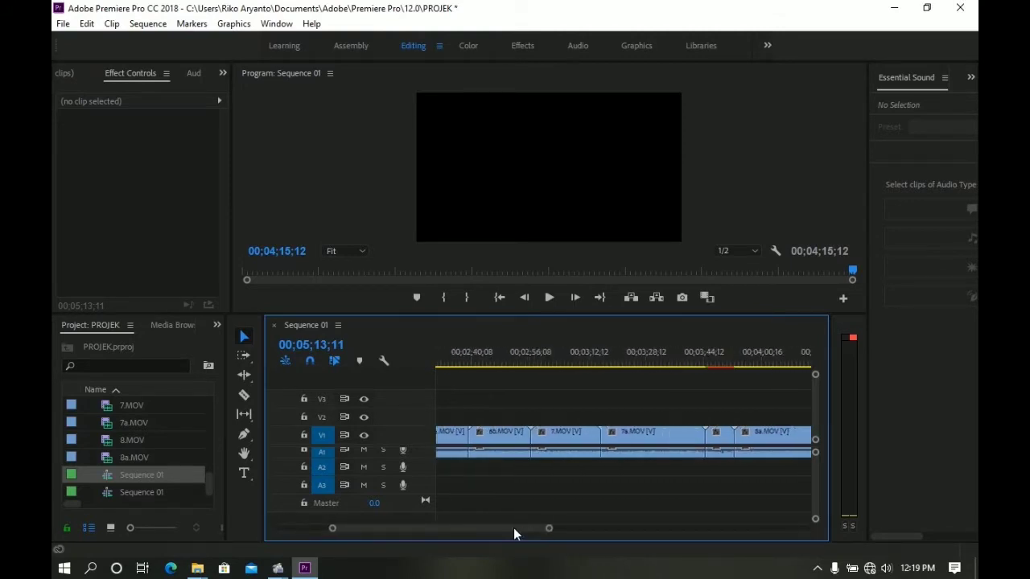
pyautogui.click(468, 358)
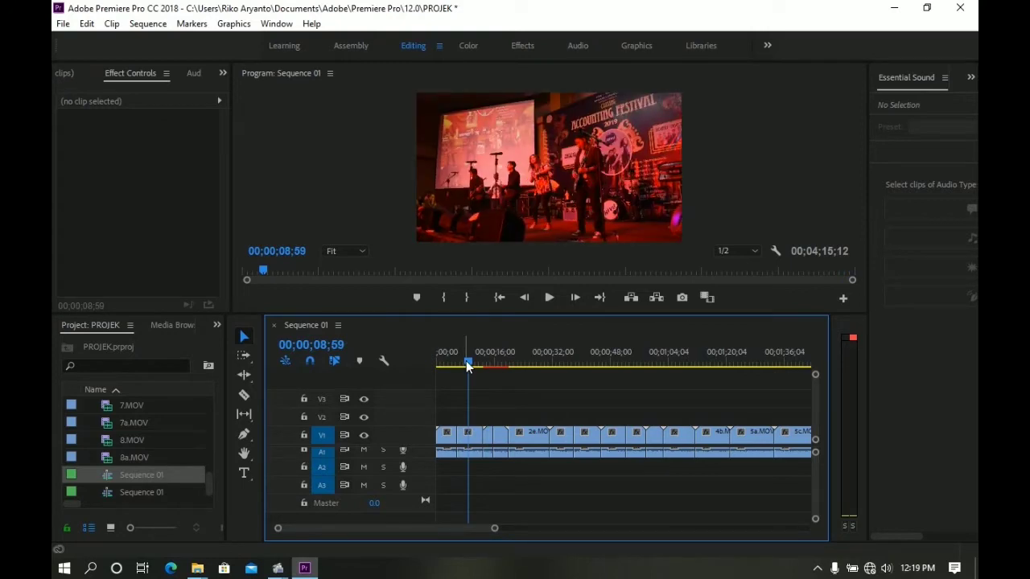
pyautogui.moveTo(468, 366); pyautogui.dragTo(460, 367)
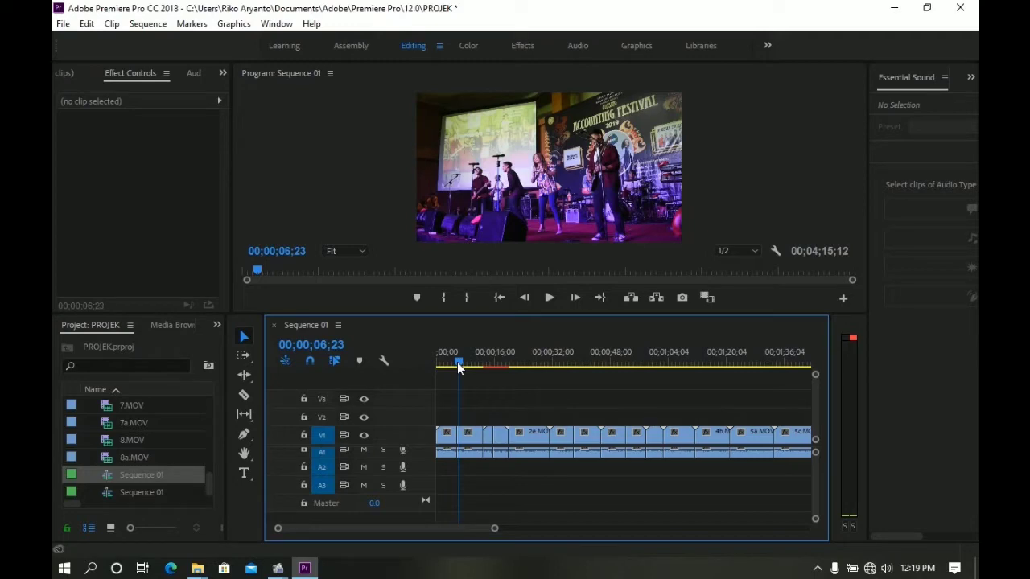
pyautogui.moveTo(455, 369); pyautogui.dragTo(508, 373)
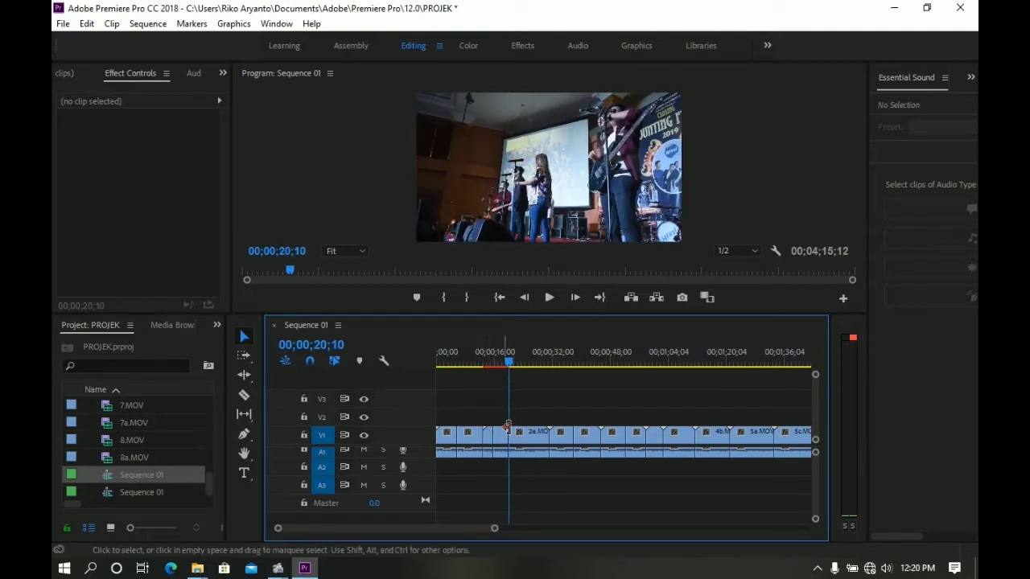
# Push the clips after 0:20 slightly right to open a small gap
pyautogui.moveTo(520, 404)
pyautogui.mouseDown()
pyautogui.moveTo(841, 471)
pyautogui.moveTo(636, 514)
pyautogui.mouseUp()
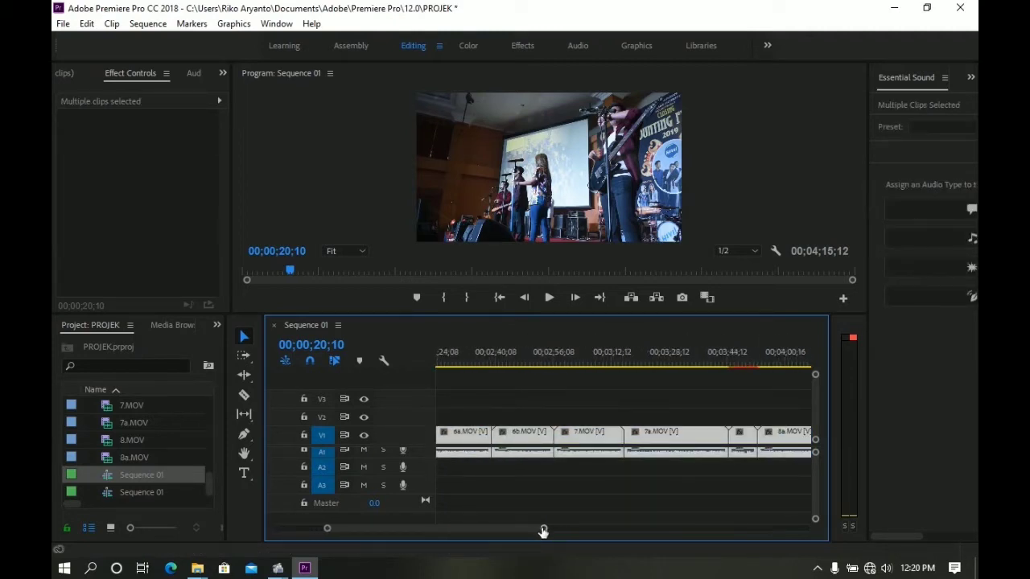
pyautogui.press('\\')
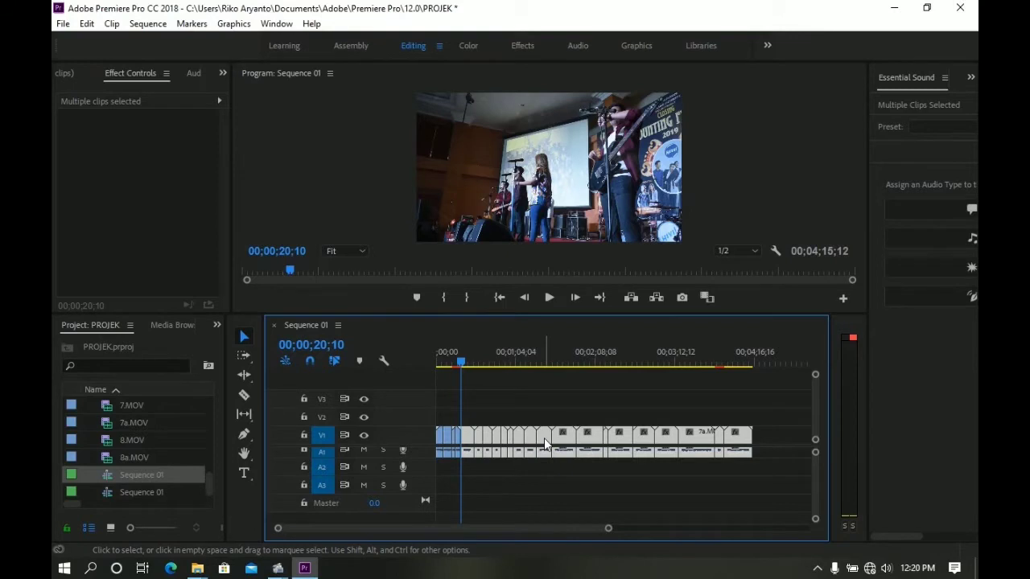
pyautogui.moveTo(544, 438); pyautogui.dragTo(551, 440)
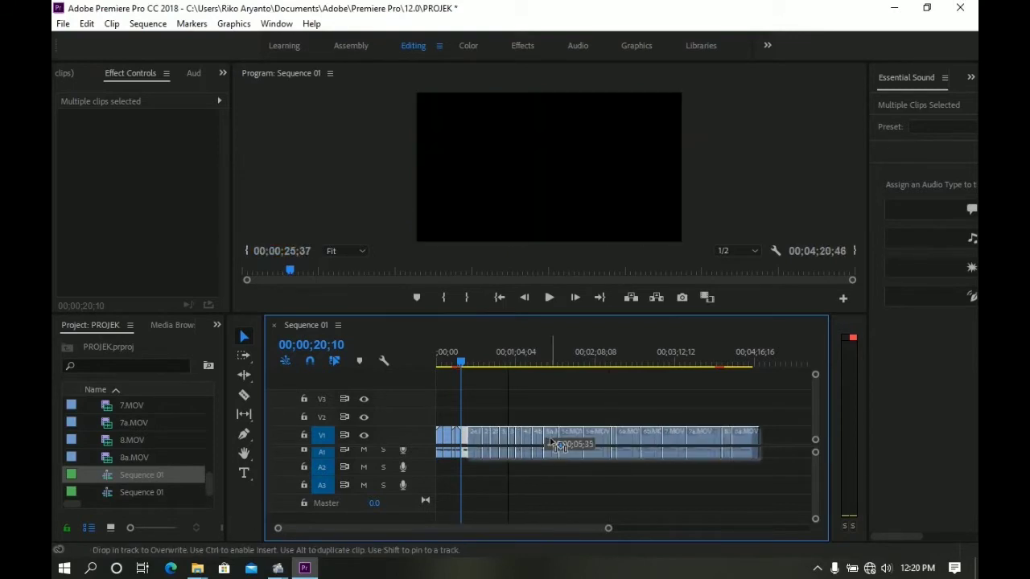
pyautogui.moveTo(605, 529); pyautogui.dragTo(514, 529)
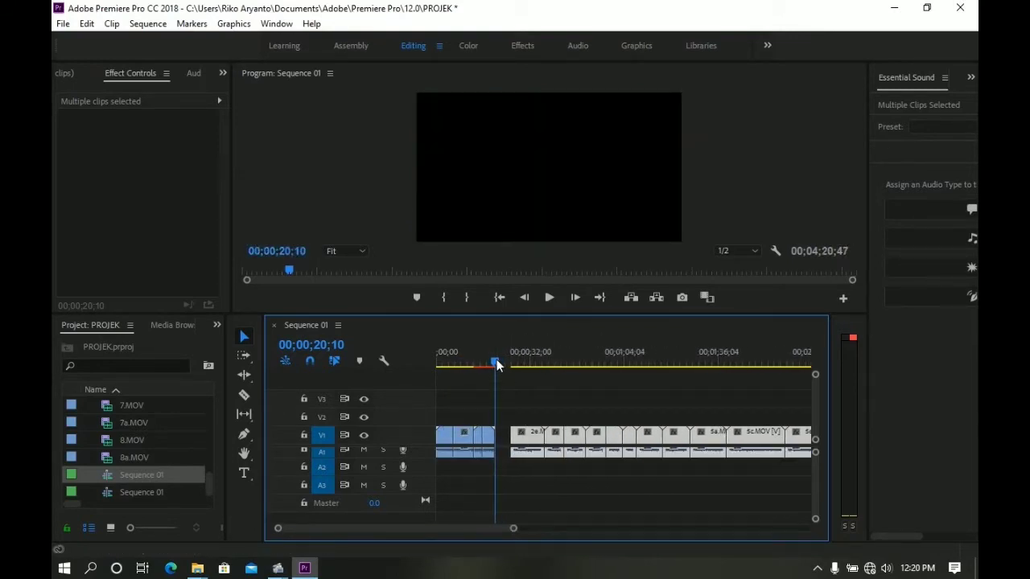
pyautogui.moveTo(497, 364); pyautogui.dragTo(520, 371)
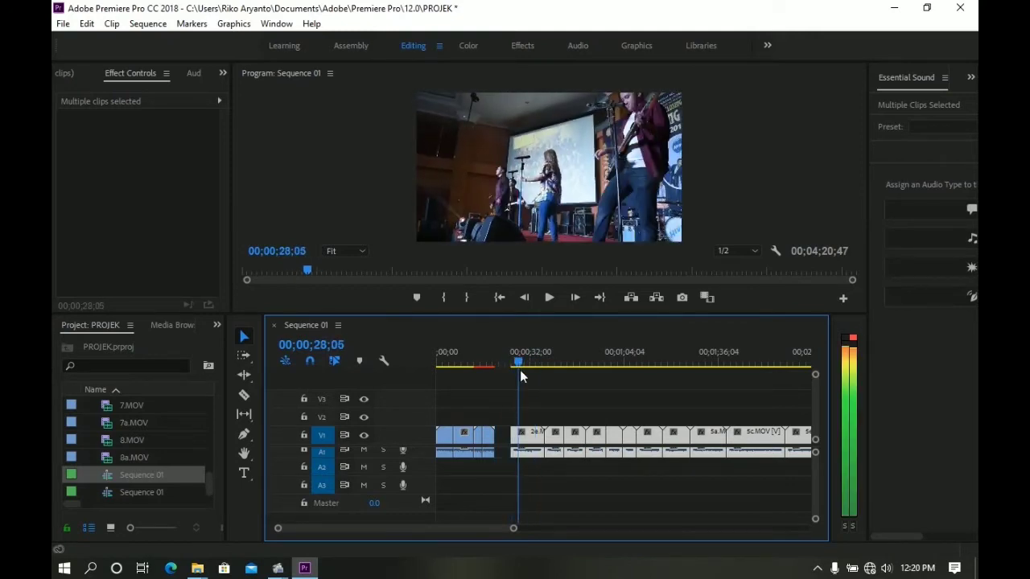
pyautogui.moveTo(520, 370)
pyautogui.mouseDown()
pyautogui.moveTo(643, 374)
pyautogui.moveTo(625, 379)
pyautogui.mouseUp()
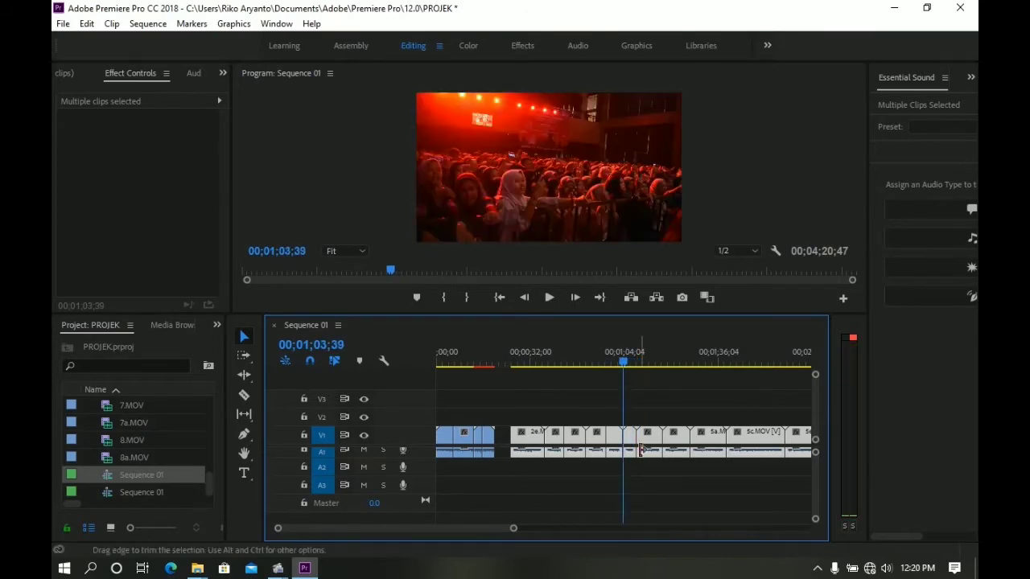
# Push the V1/A1 clips after 1:03 right to open a second gap, then deselect
pyautogui.moveTo(627, 447)
pyautogui.mouseDown()
pyautogui.moveTo(823, 485)
pyautogui.moveTo(748, 489)
pyautogui.mouseUp()
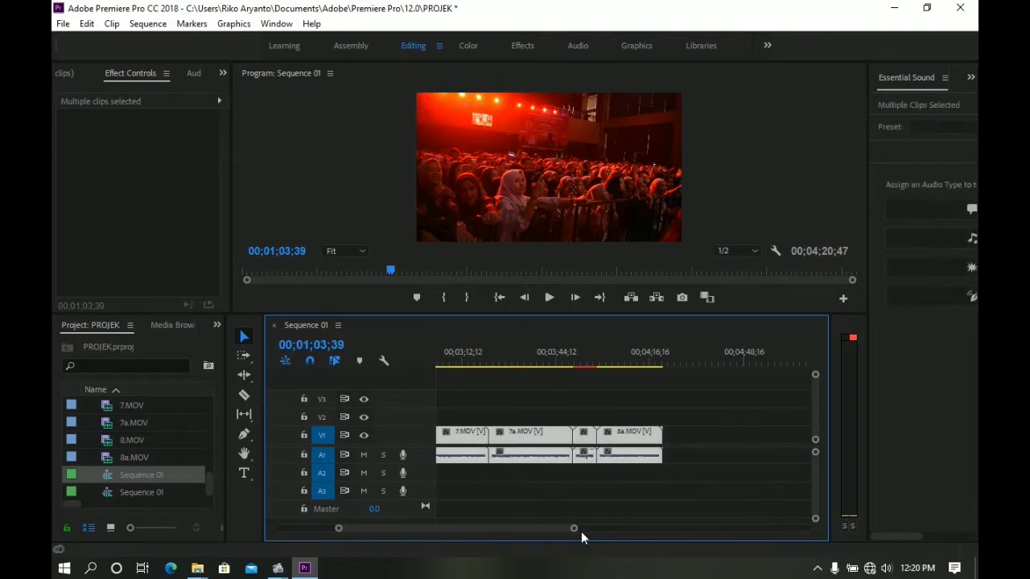
pyautogui.moveTo(581, 531); pyautogui.dragTo(475, 533)
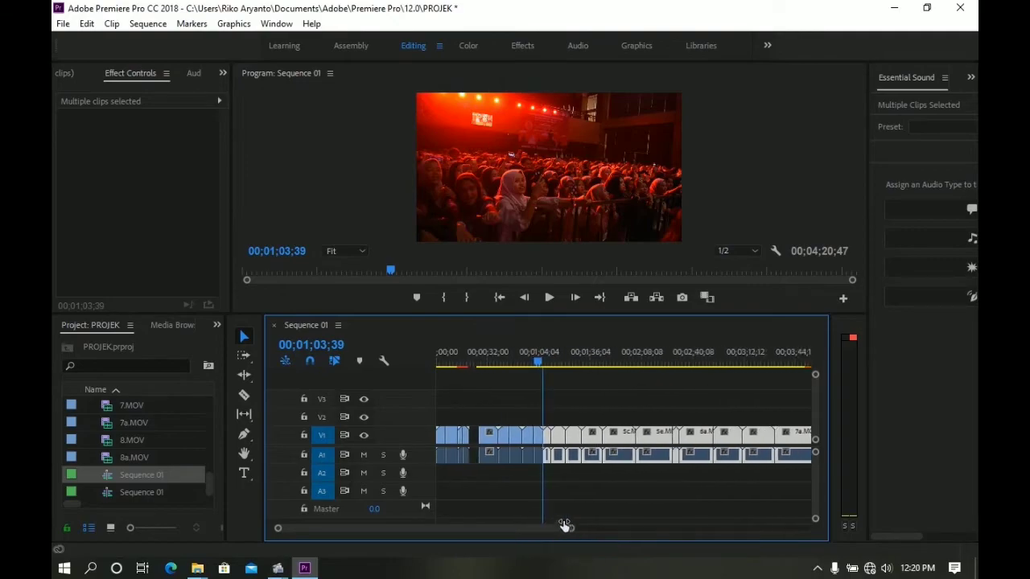
pyautogui.moveTo(464, 530); pyautogui.dragTo(568, 527)
pyautogui.moveTo(551, 439); pyautogui.dragTo(557, 439)
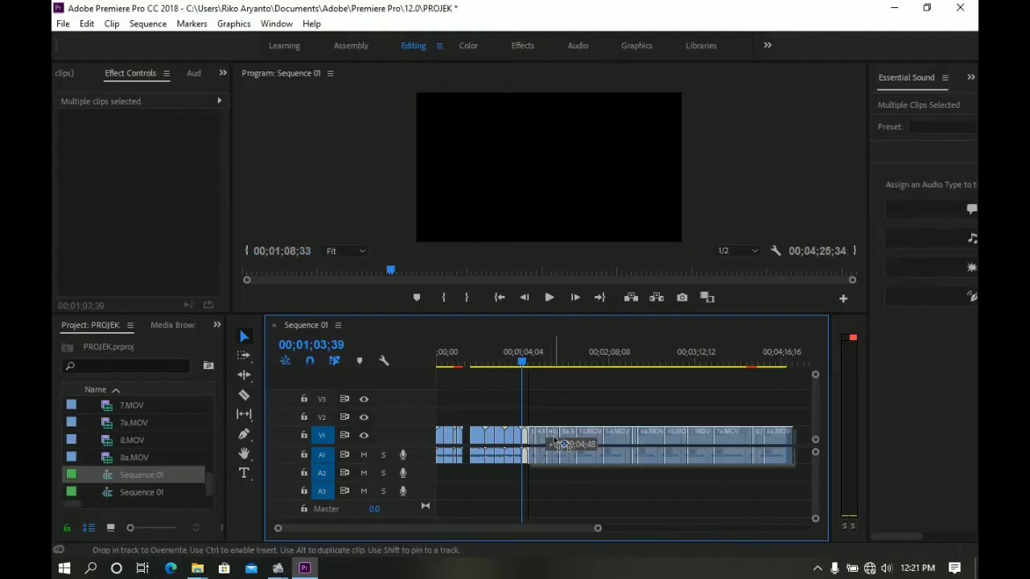
pyautogui.click(610, 414)
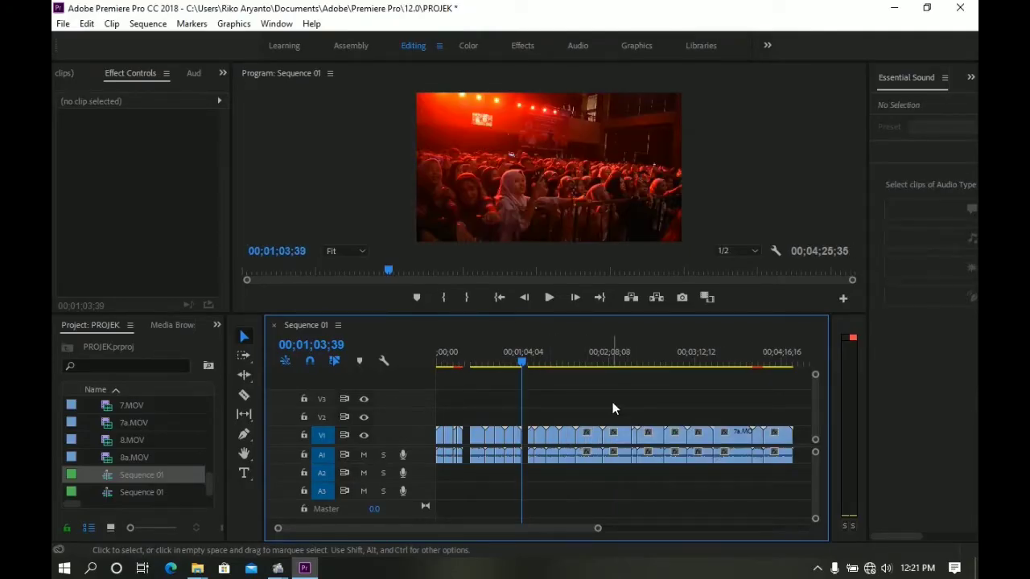
# Move the later V1/A1 clips right and nudge the last clip further, reaching 00;04;52;56
pyautogui.moveTo(531, 415)
pyautogui.mouseDown()
pyautogui.moveTo(584, 435)
pyautogui.moveTo(644, 480)
pyautogui.mouseUp()
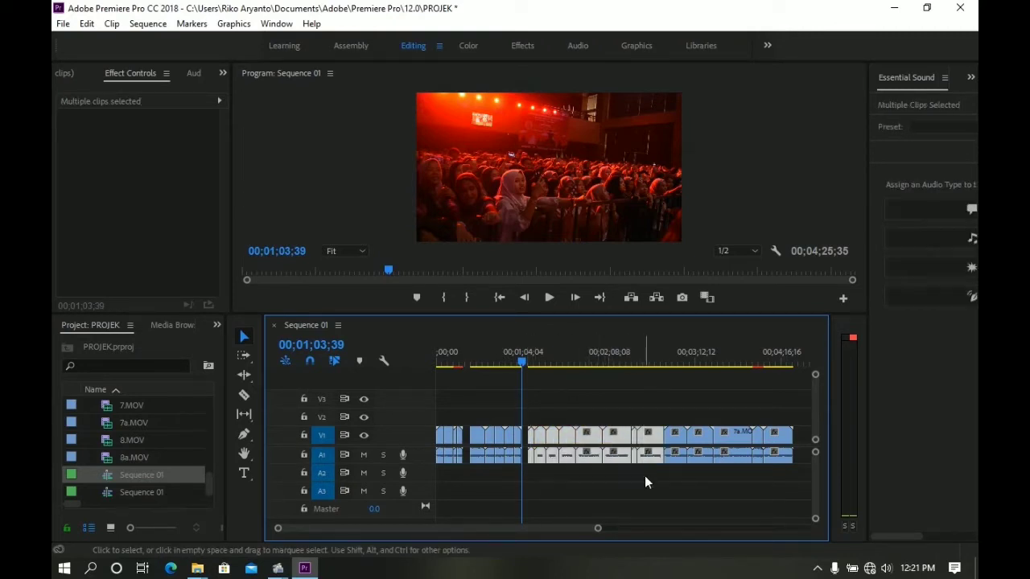
pyautogui.moveTo(668, 416)
pyautogui.mouseDown()
pyautogui.moveTo(718, 470)
pyautogui.moveTo(754, 400)
pyautogui.mouseUp()
pyautogui.moveTo(688, 408); pyautogui.dragTo(793, 473)
pyautogui.moveTo(737, 439)
pyautogui.mouseDown()
pyautogui.moveTo(756, 439)
pyautogui.moveTo(734, 439)
pyautogui.mouseUp()
pyautogui.moveTo(598, 528); pyautogui.dragTo(635, 528)
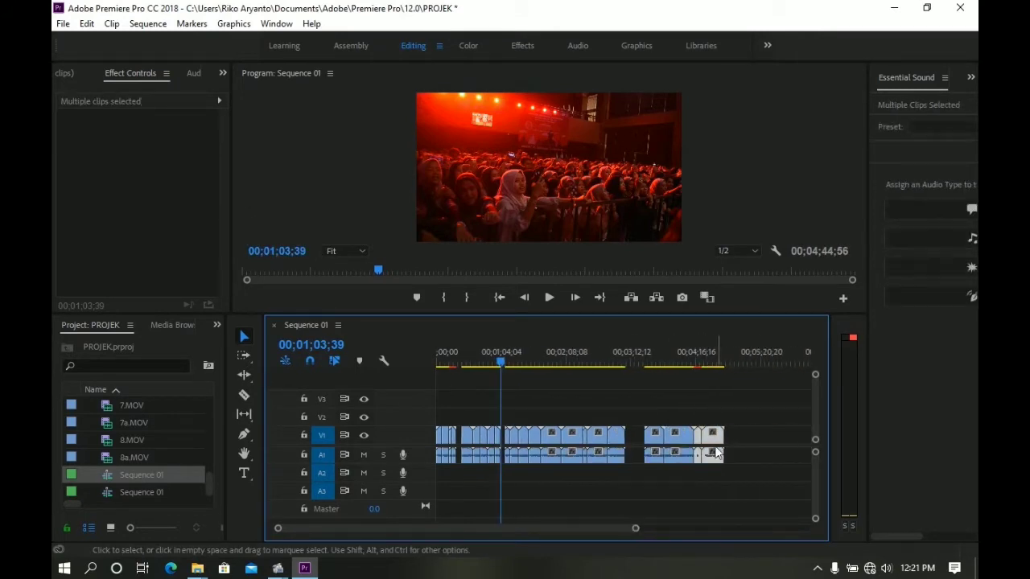
pyautogui.moveTo(722, 441); pyautogui.dragTo(729, 441)
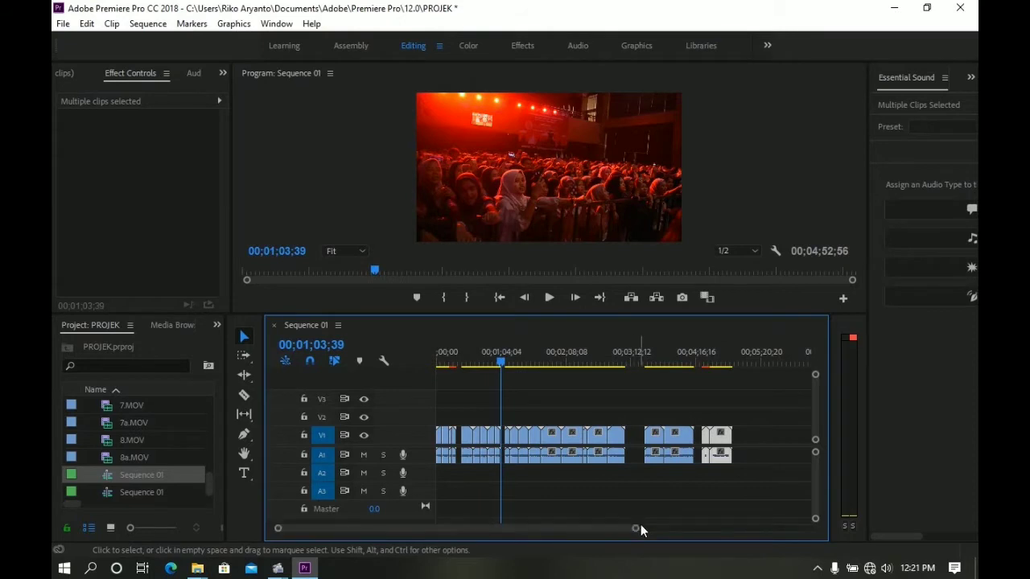
pyautogui.moveTo(641, 528); pyautogui.dragTo(564, 531)
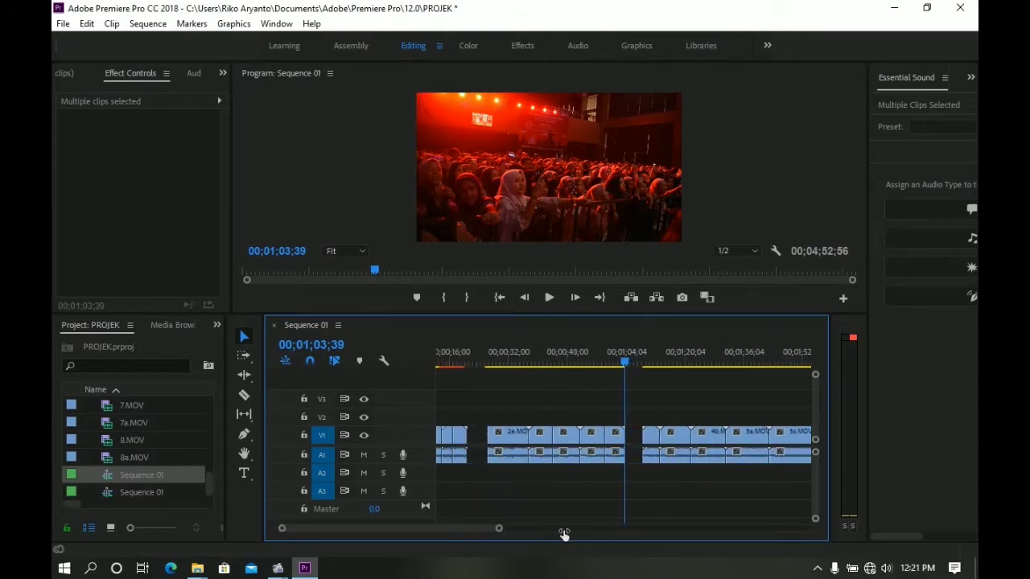
pyautogui.scroll(2, 459, 527)
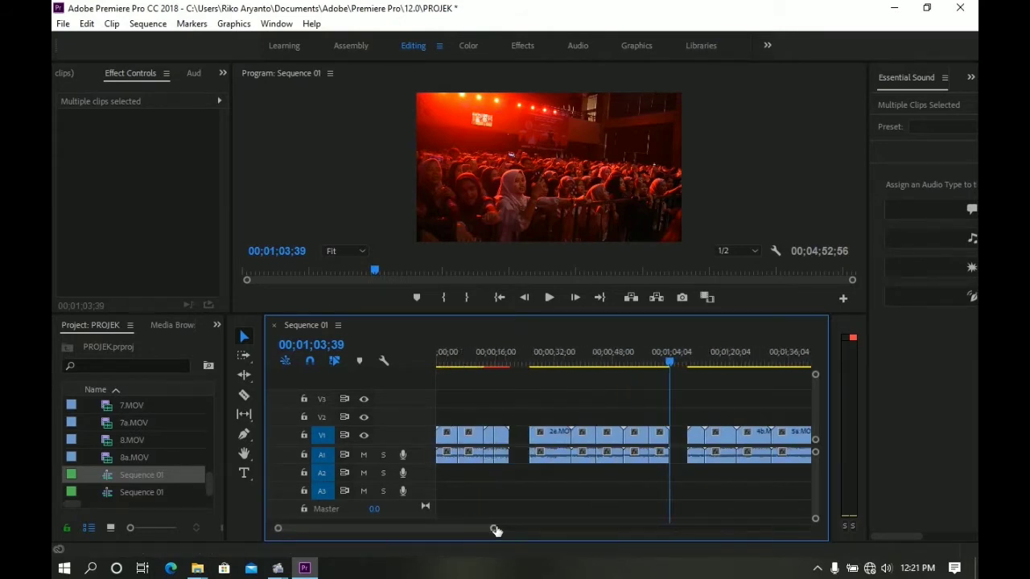
pyautogui.moveTo(494, 529); pyautogui.dragTo(483, 529)
pyautogui.scroll(4, 463, 530)
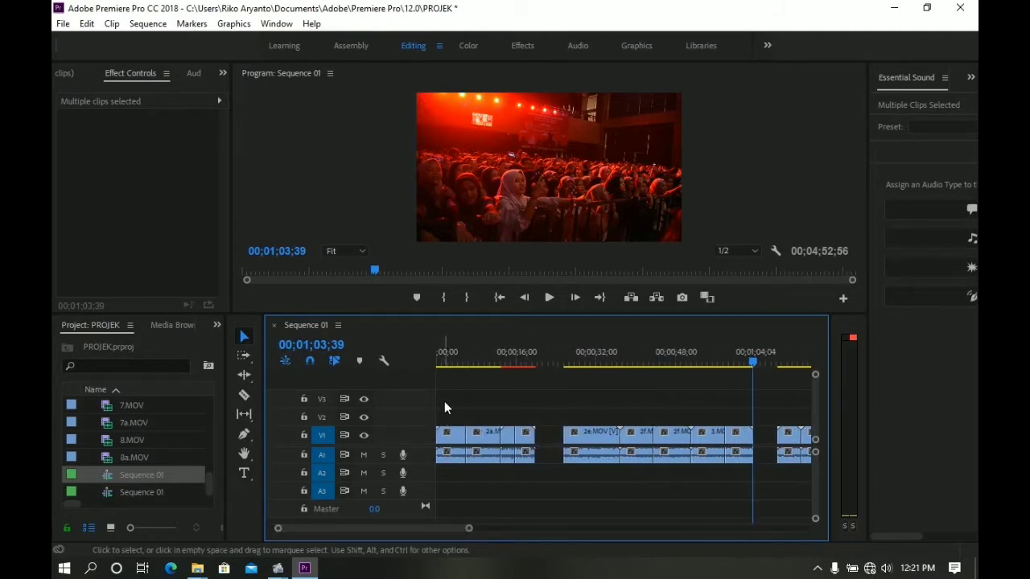
pyautogui.click(445, 411)
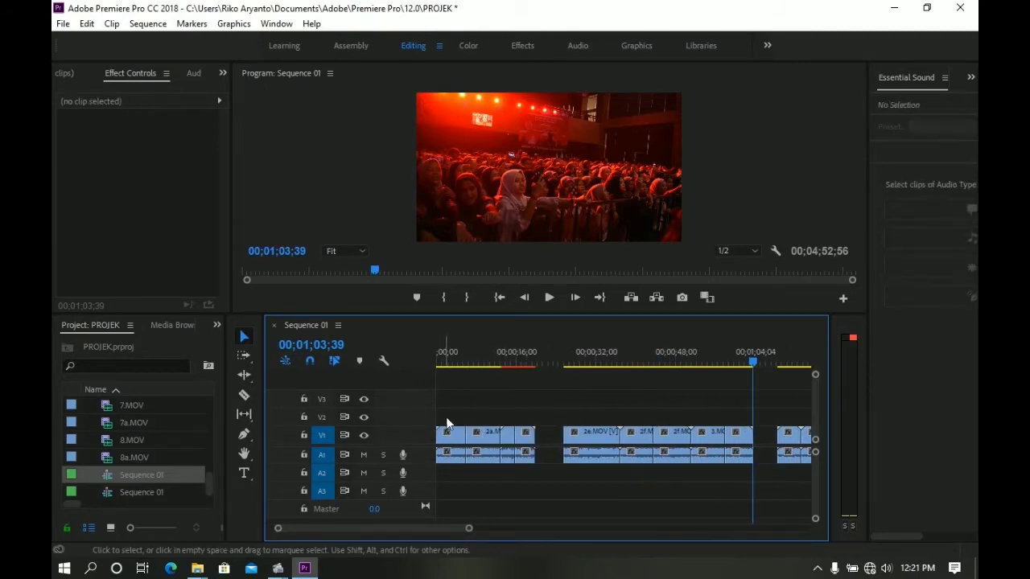
# Show the Effects panel with Video Transitions > Dissolve expanded
pyautogui.click(215, 327)
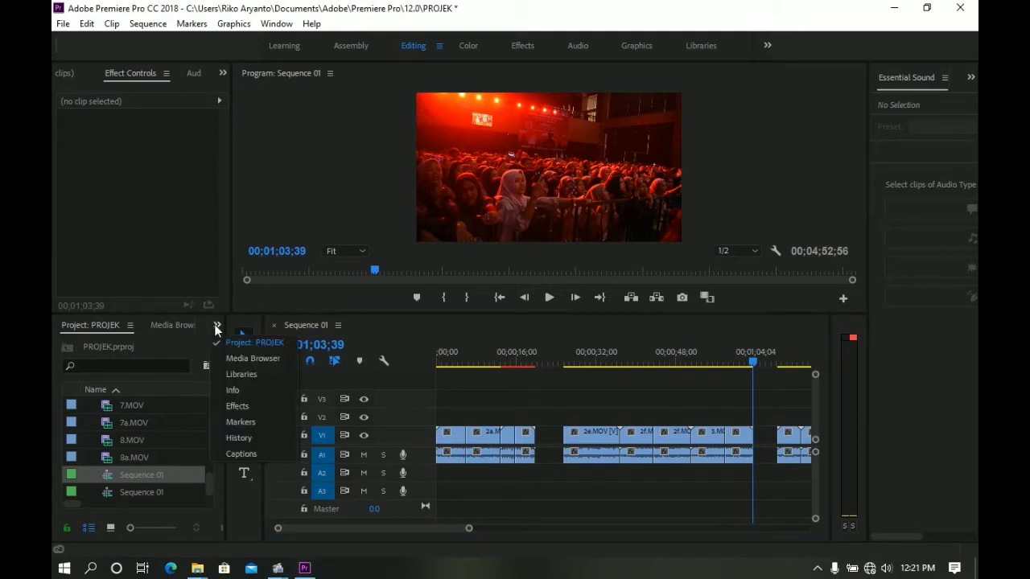
pyautogui.click(238, 407)
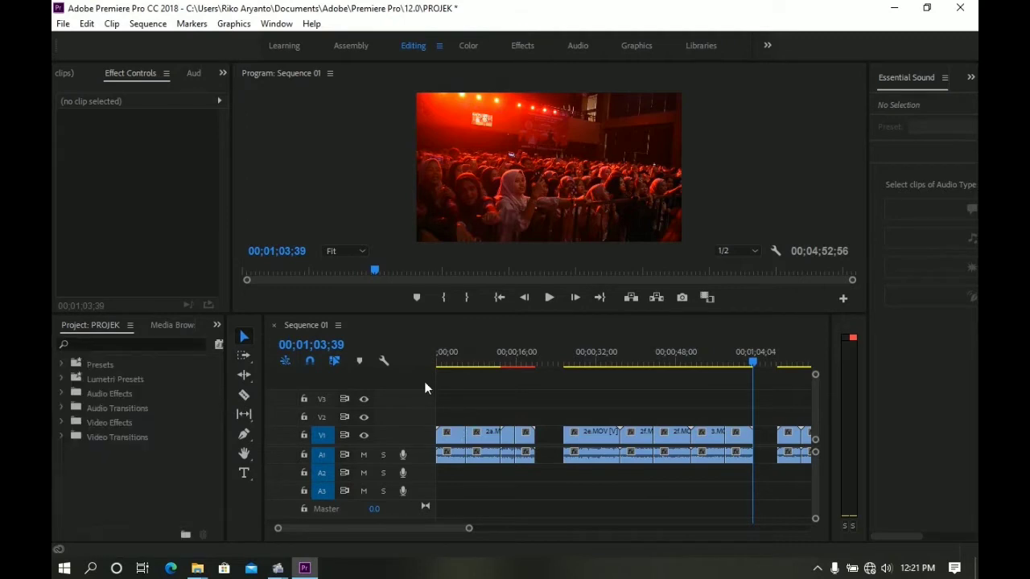
pyautogui.click(439, 354)
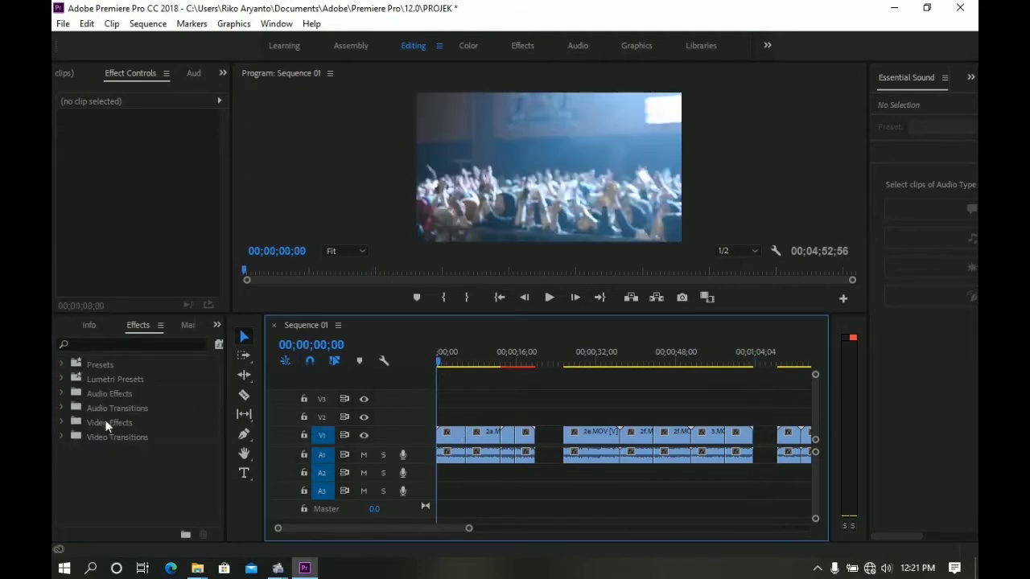
pyautogui.click(61, 437)
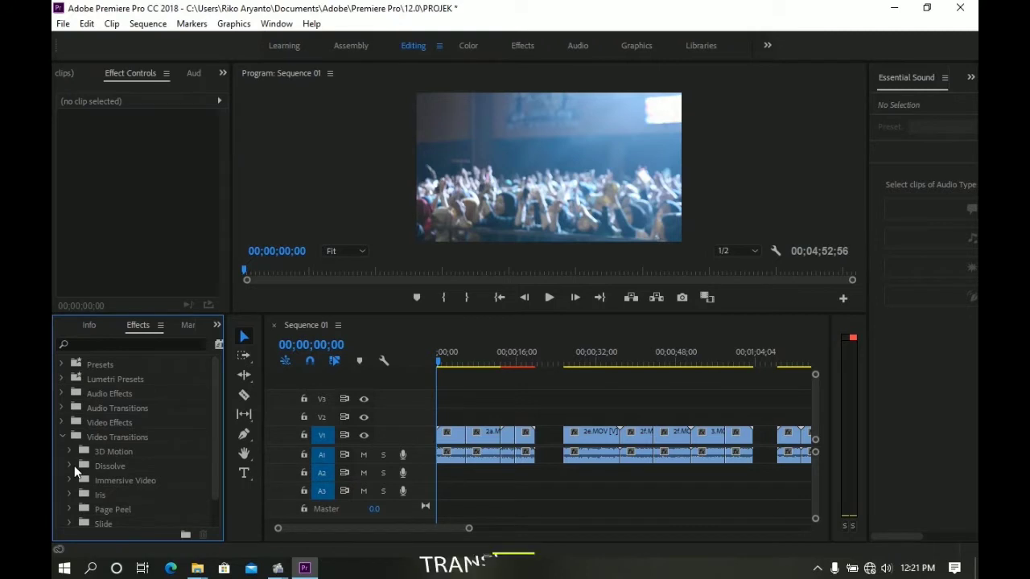
pyautogui.click(71, 467)
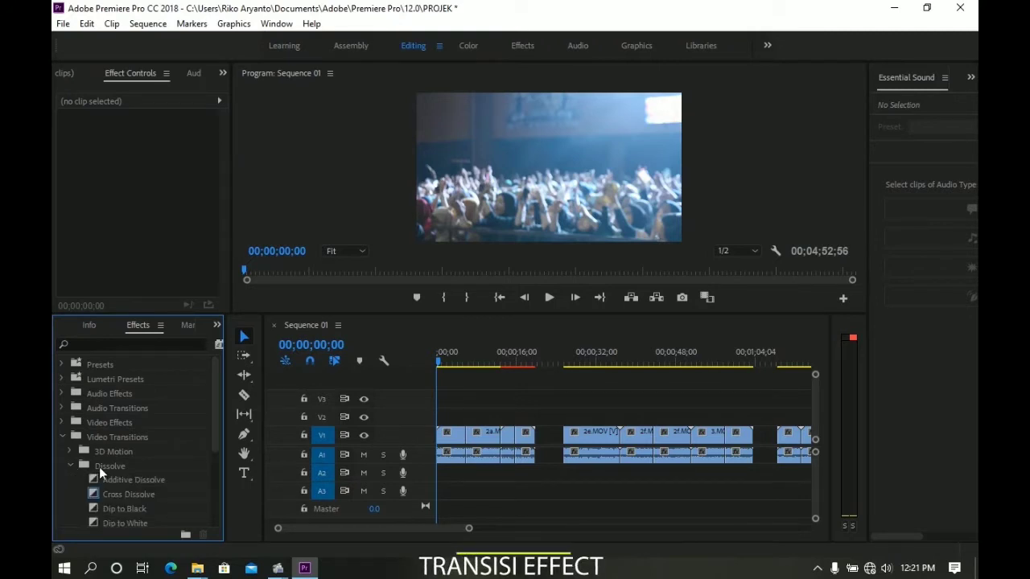
pyautogui.scroll(-2, 99, 467)
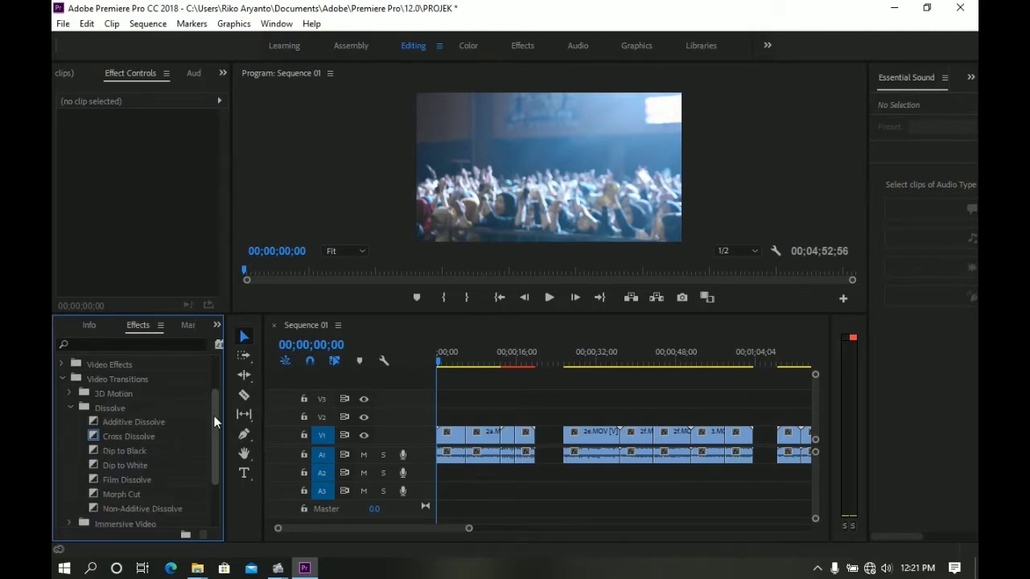
pyautogui.moveTo(215, 415); pyautogui.dragTo(202, 464)
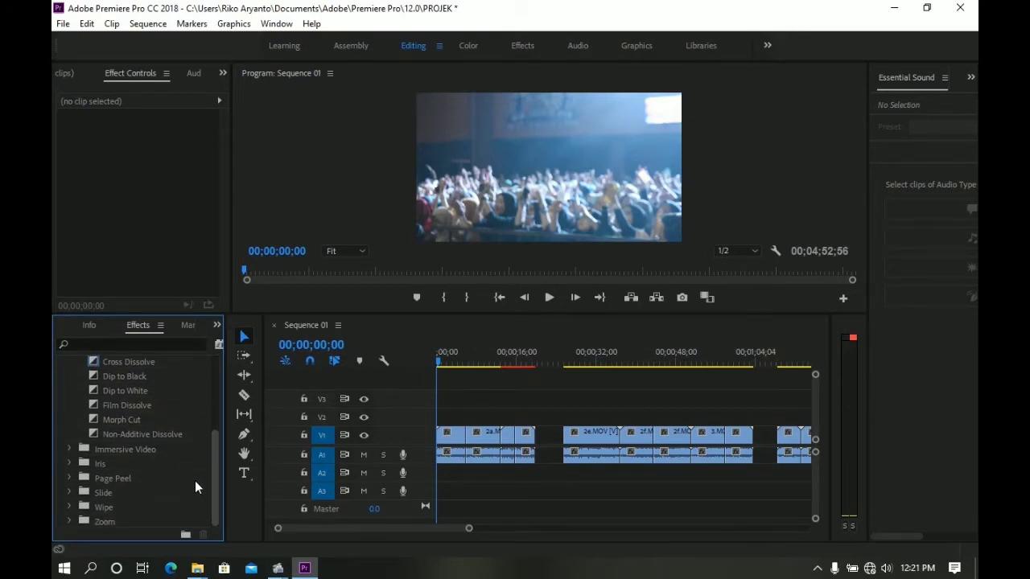
pyautogui.scroll(2, 202, 439)
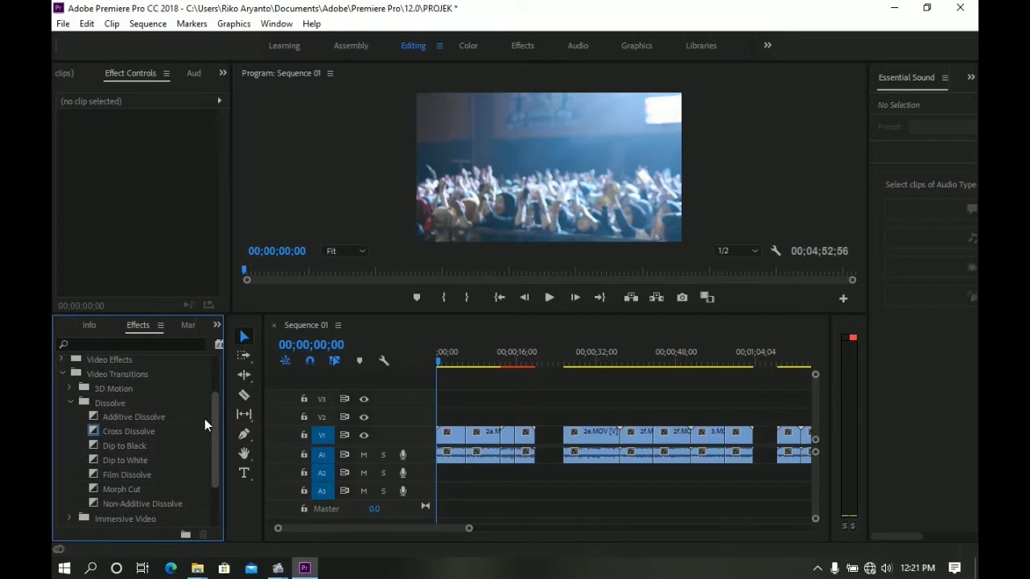
# Apply Additive Dissolve at the cut between 1.MOV and 2a.MOV
pyautogui.click(129, 418)
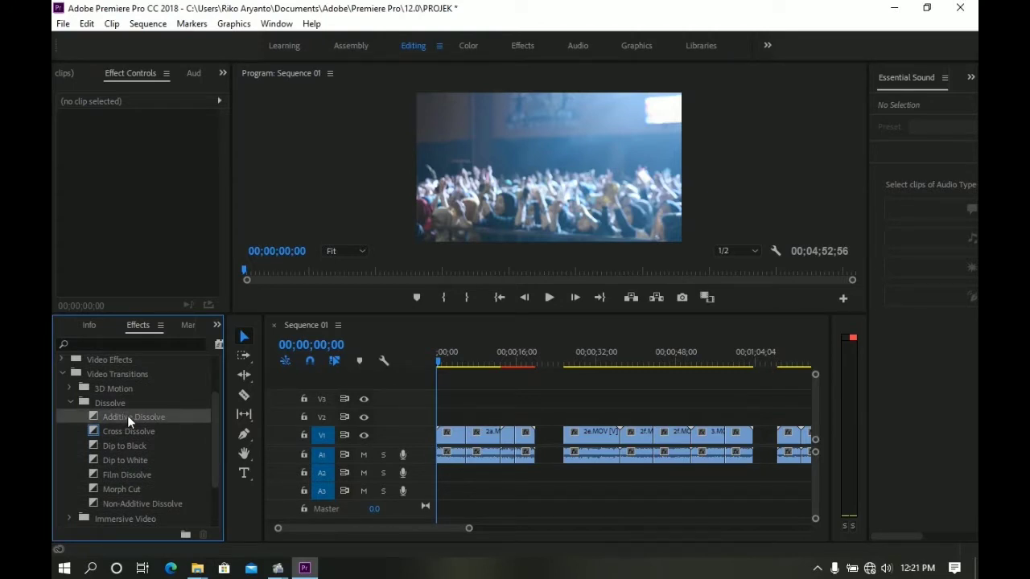
pyautogui.moveTo(128, 415); pyautogui.dragTo(465, 436)
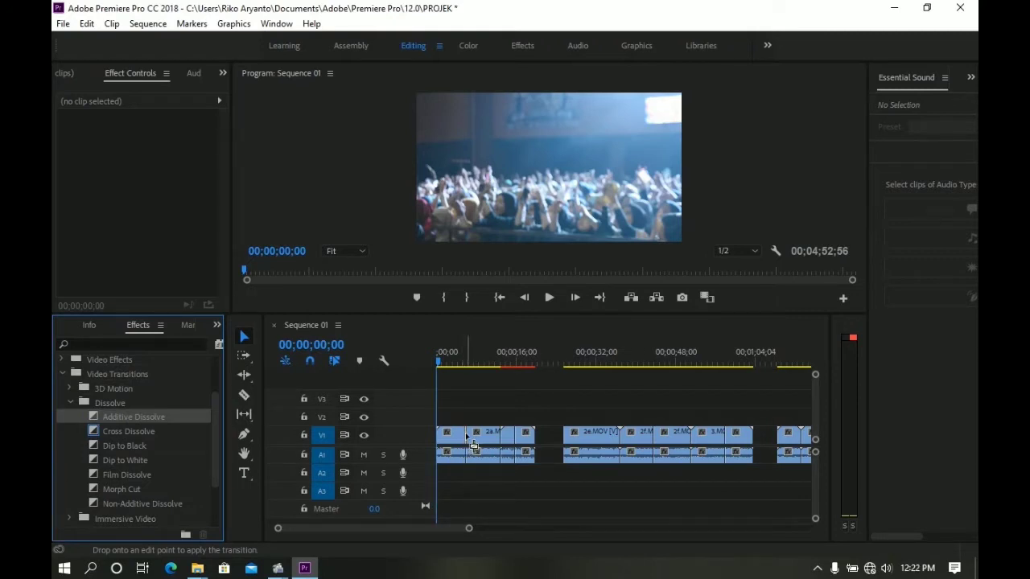
pyautogui.moveTo(473, 444); pyautogui.dragTo(472, 443)
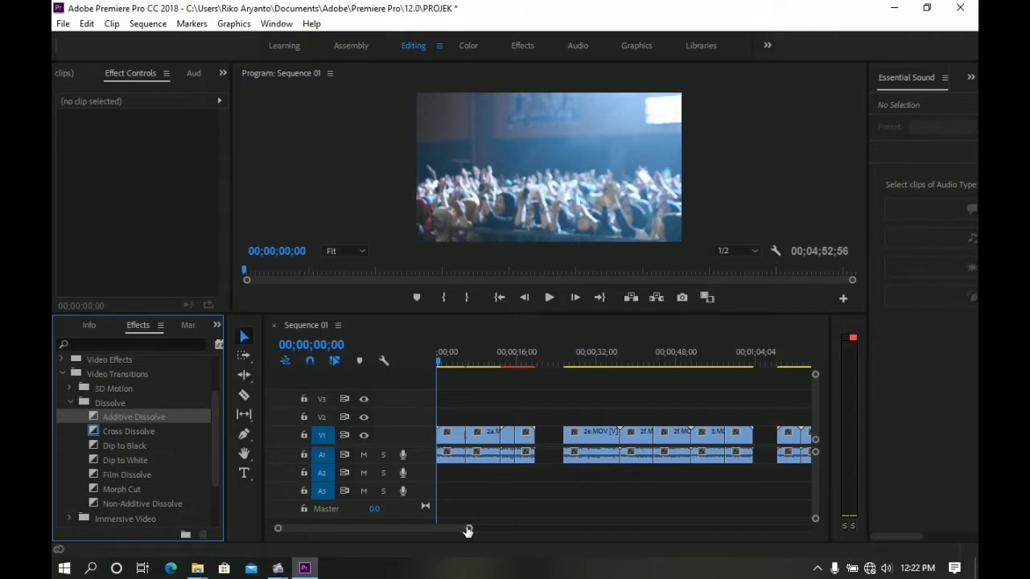
pyautogui.moveTo(469, 528)
pyautogui.mouseDown()
pyautogui.moveTo(494, 528)
pyautogui.moveTo(428, 531)
pyautogui.mouseUp()
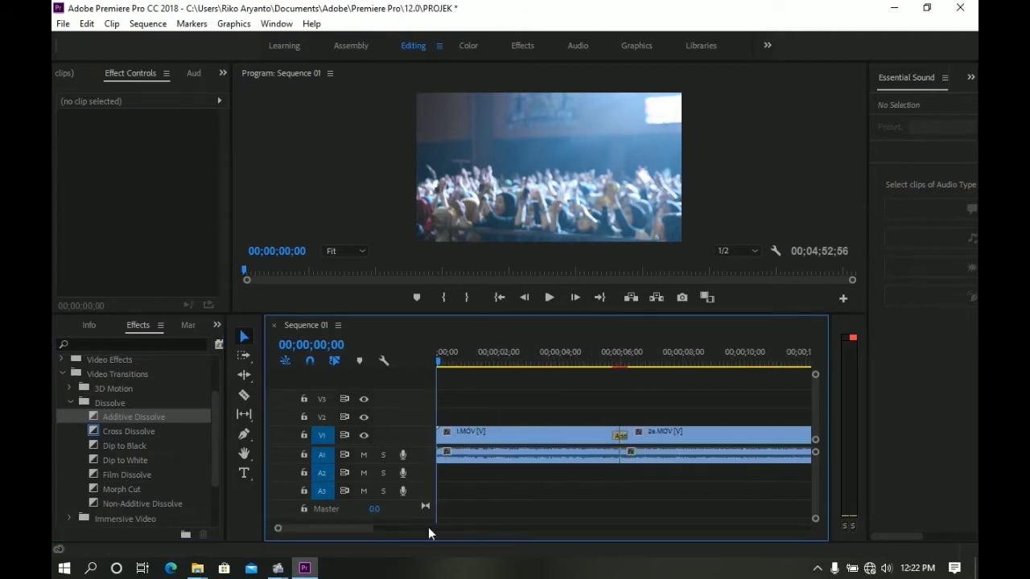
pyautogui.moveTo(369, 529); pyautogui.dragTo(338, 529)
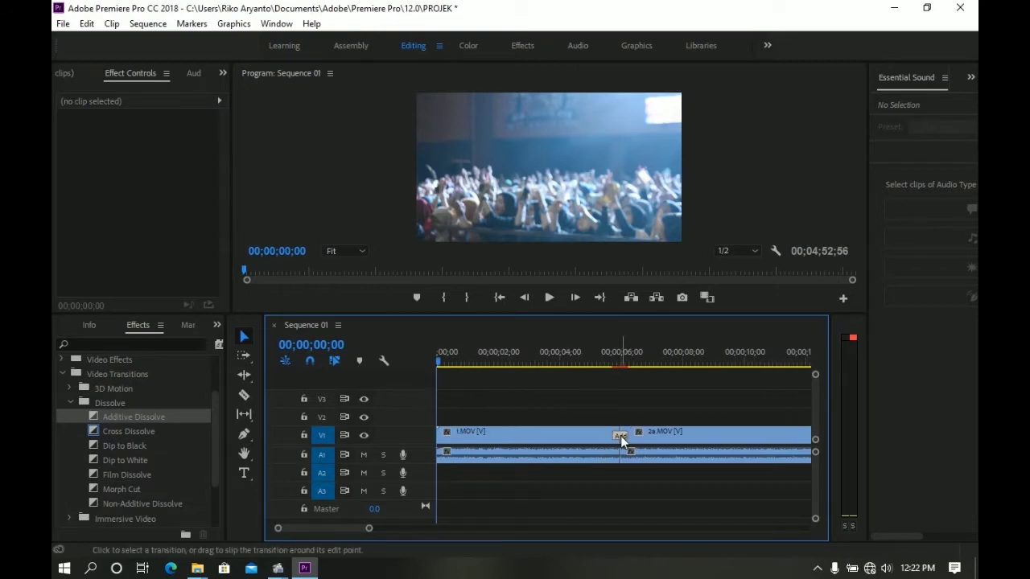
pyautogui.click(621, 436)
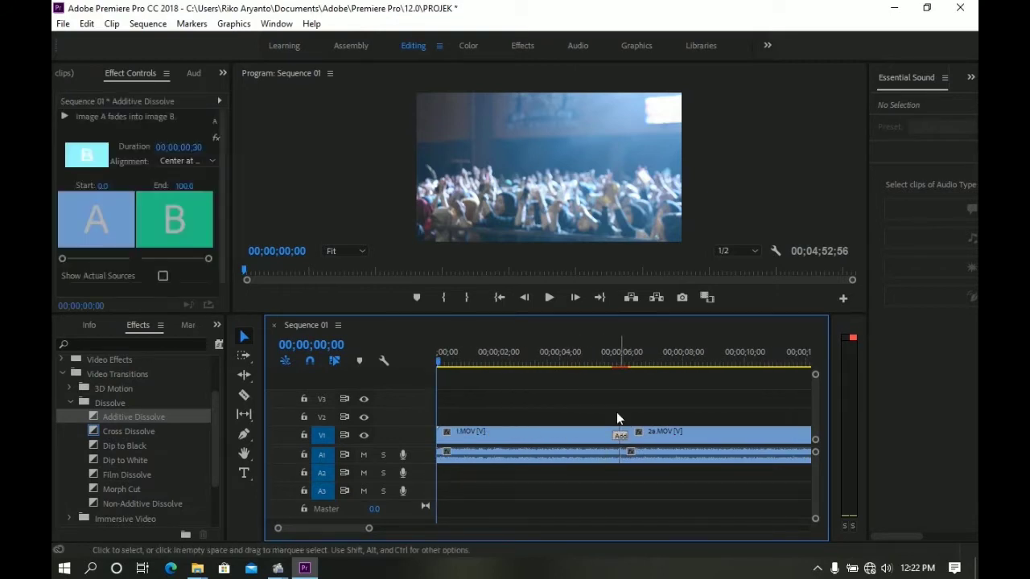
pyautogui.click(617, 354)
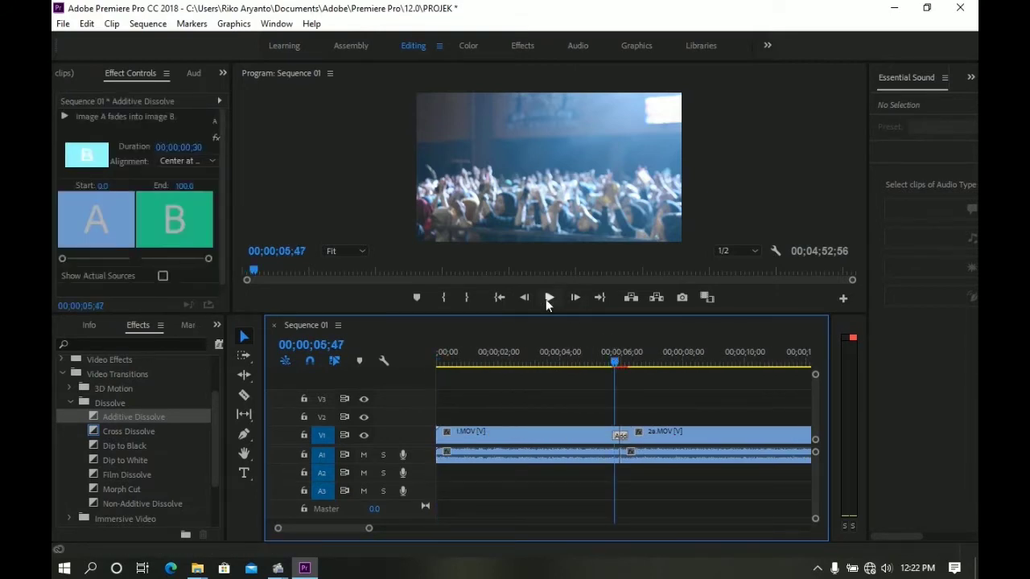
# Play back the new dissolve twice to preview it
pyautogui.click(548, 297)
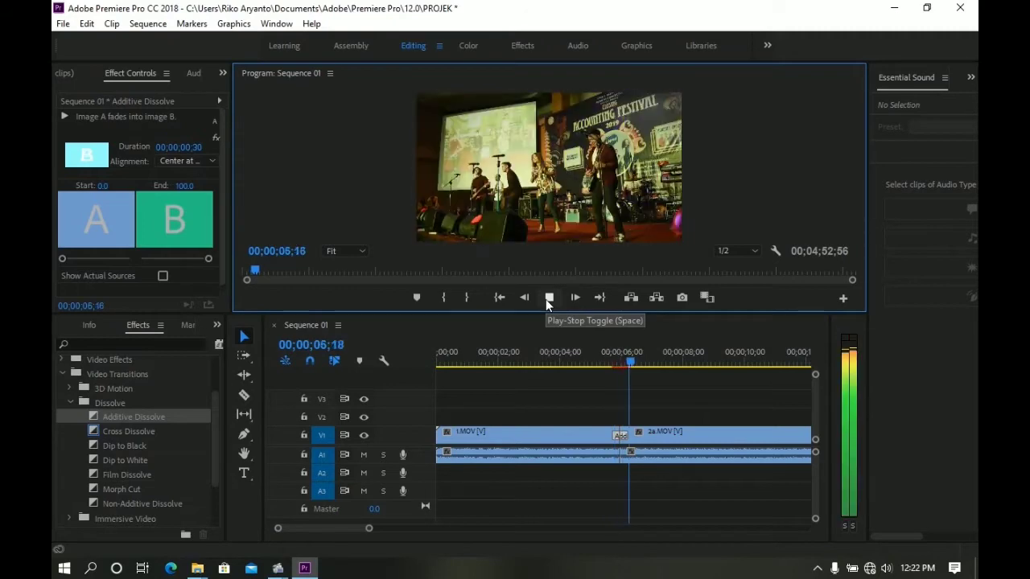
pyautogui.click(604, 355)
pyautogui.click(553, 299)
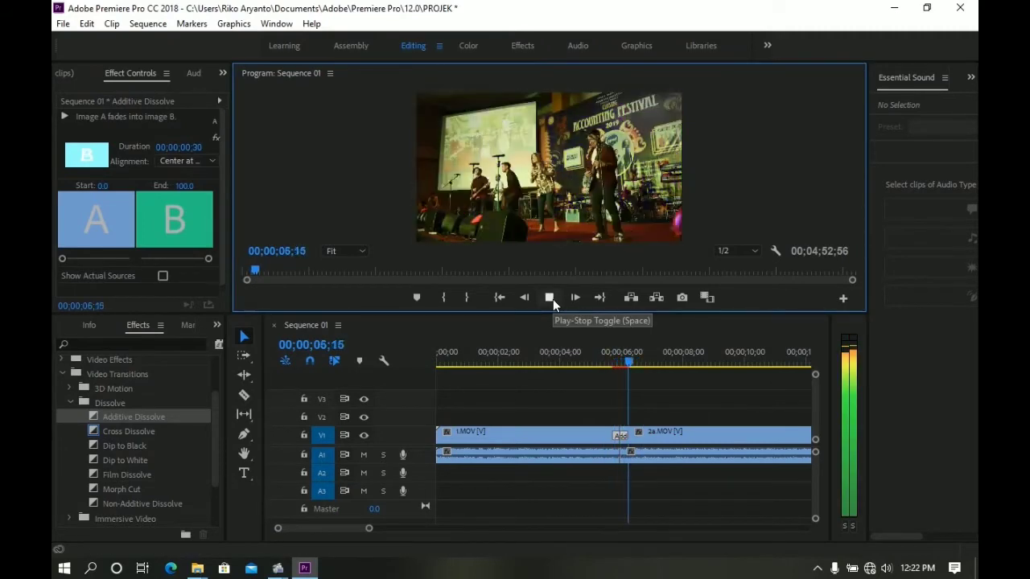
pyautogui.click(553, 299)
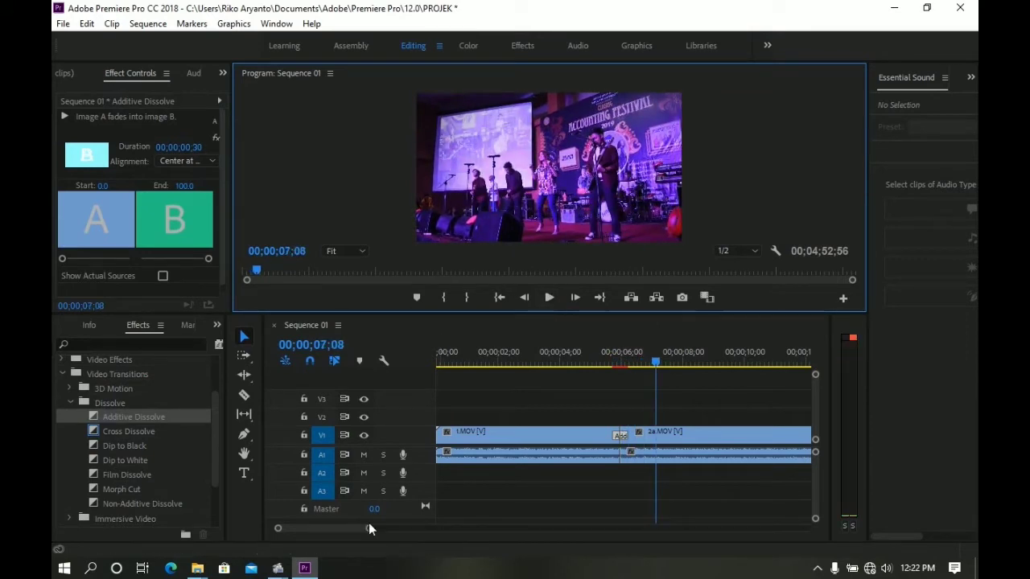
# Drop Additive Dissolve on the cut between the two 2d.MOV pieces, then select all clips
pyautogui.moveTo(369, 528); pyautogui.dragTo(400, 535)
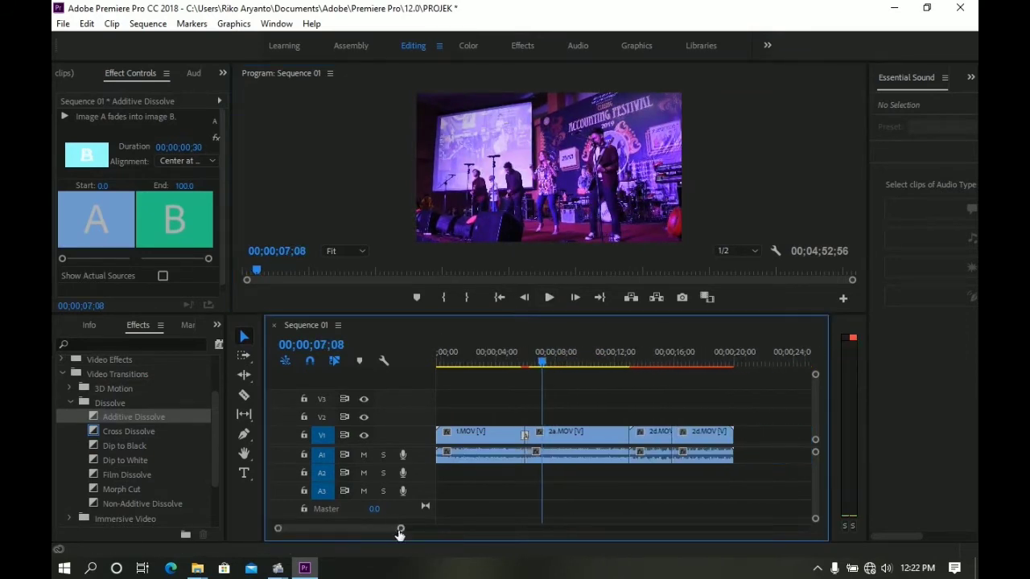
pyautogui.moveTo(156, 417)
pyautogui.mouseDown()
pyautogui.moveTo(629, 442)
pyautogui.moveTo(249, 449)
pyautogui.mouseUp()
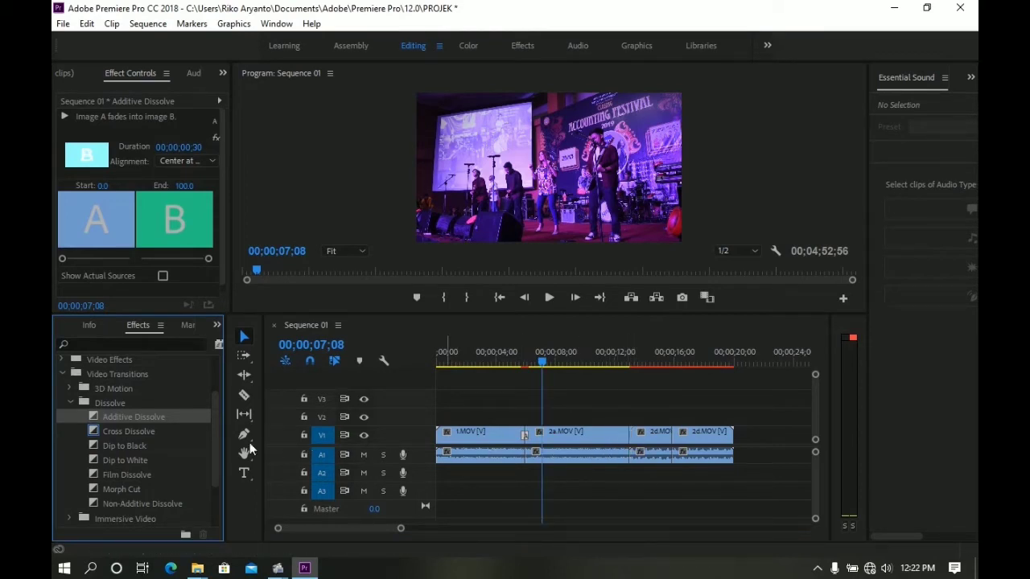
pyautogui.moveTo(156, 417); pyautogui.dragTo(673, 440)
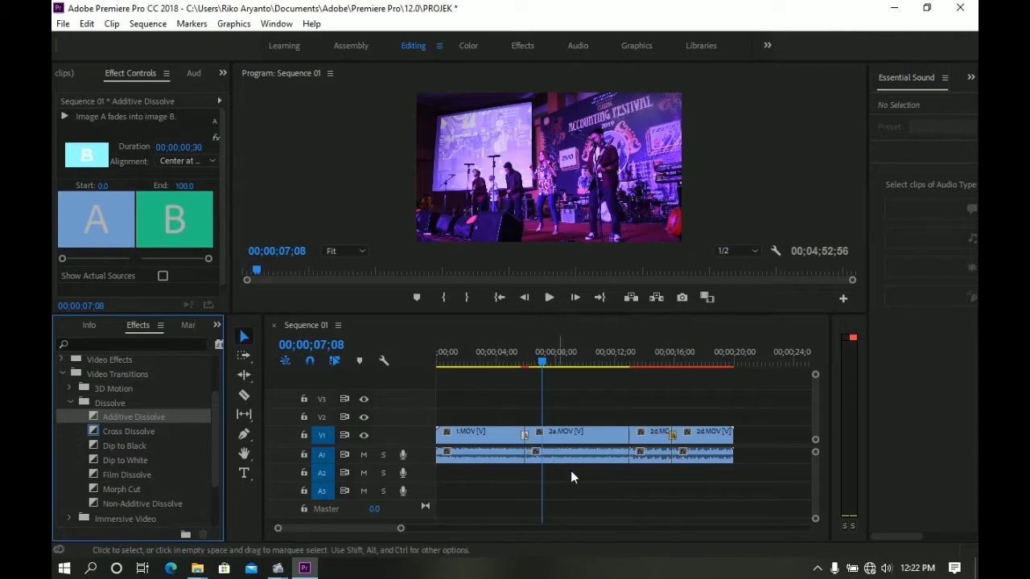
pyautogui.moveTo(723, 482); pyautogui.dragTo(457, 432)
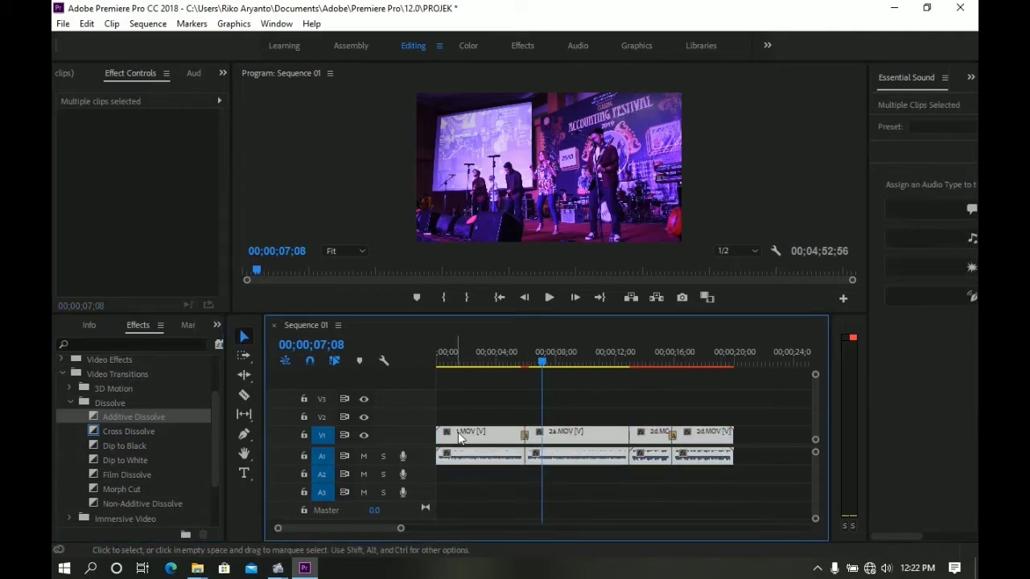
# Unlink the audio from the video on all selected clips
pyautogui.click(608, 486)
pyautogui.moveTo(751, 463); pyautogui.dragTo(507, 468)
pyautogui.rightClick(561, 439)
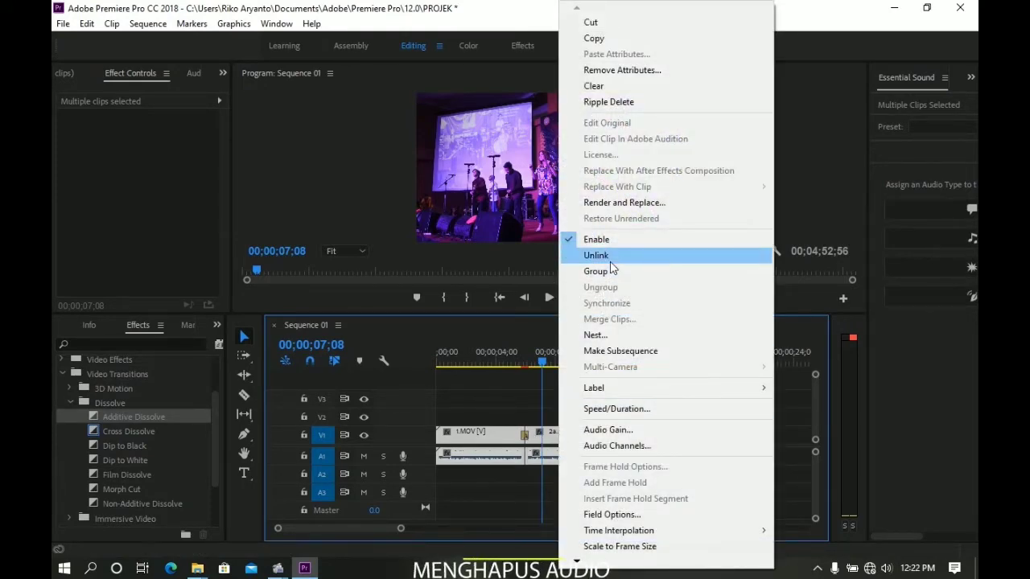
pyautogui.click(587, 255)
pyautogui.click(586, 404)
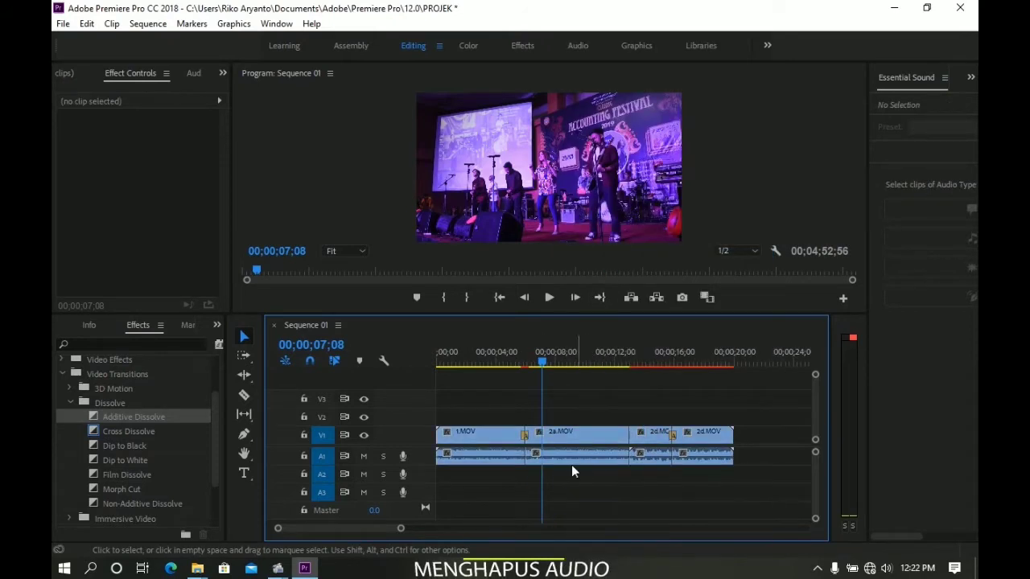
# Delete every audio clip on A1 and return the playhead toward the start
pyautogui.click(496, 457)
pyautogui.moveTo(498, 456); pyautogui.dragTo(731, 463)
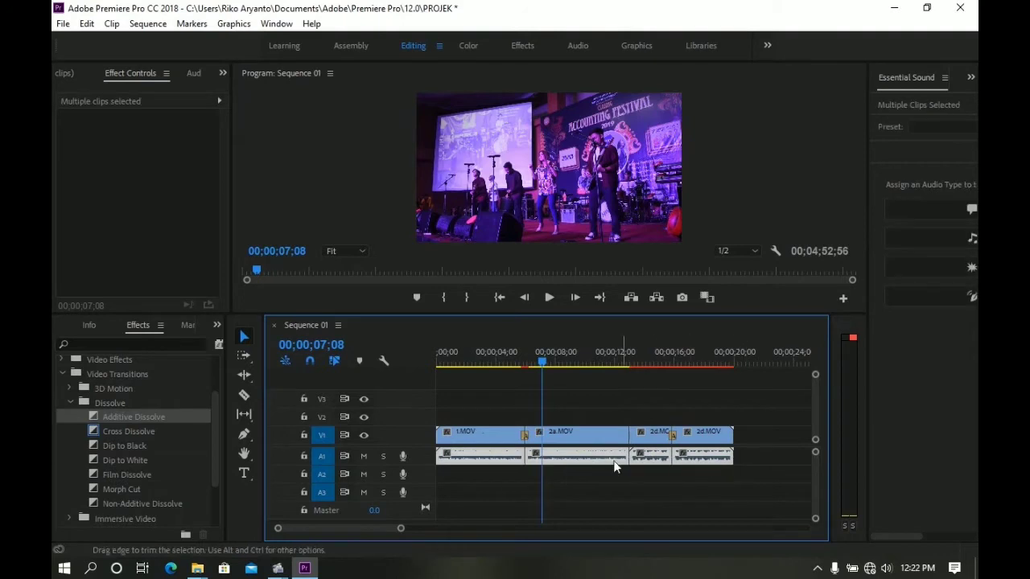
pyautogui.press('Delete')
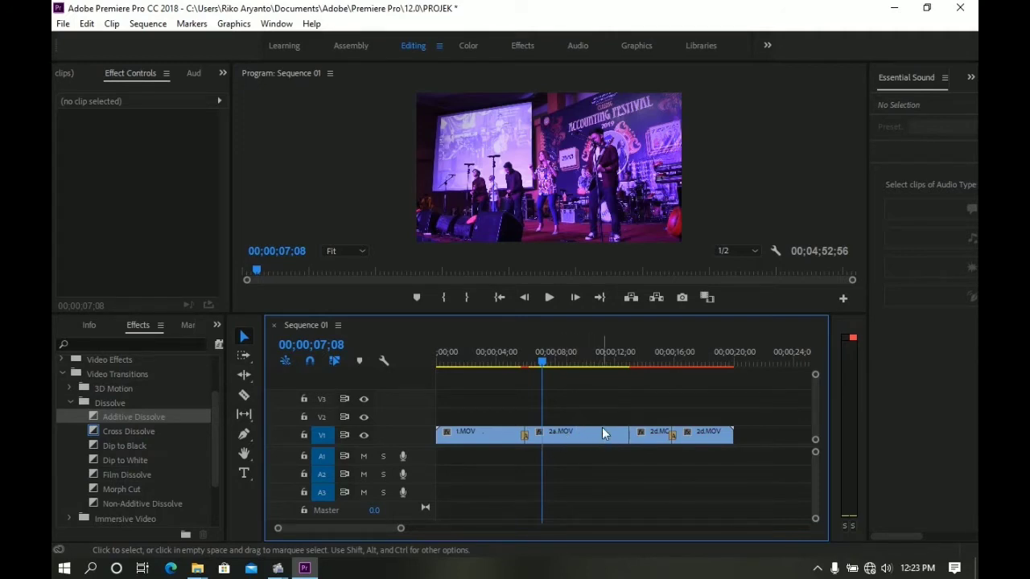
pyautogui.moveTo(531, 363)
pyautogui.mouseDown()
pyautogui.moveTo(436, 365)
pyautogui.moveTo(554, 382)
pyautogui.moveTo(471, 389)
pyautogui.mouseUp()
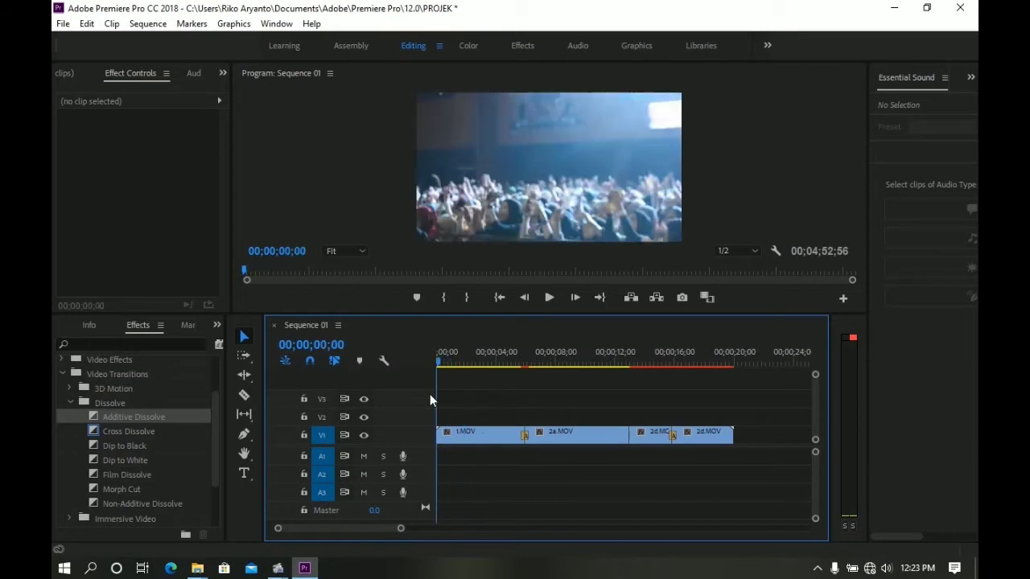
# Select all four V1 clips and set their speed to 200% in Speed/Duration
pyautogui.moveTo(484, 389); pyautogui.dragTo(433, 394)
pyautogui.moveTo(746, 454); pyautogui.dragTo(436, 438)
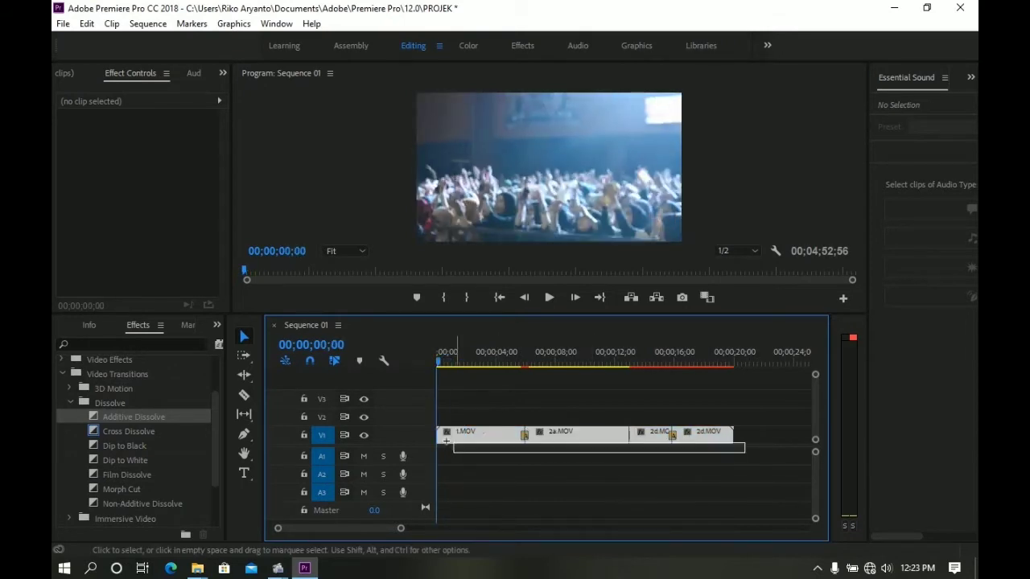
pyautogui.rightClick(555, 441)
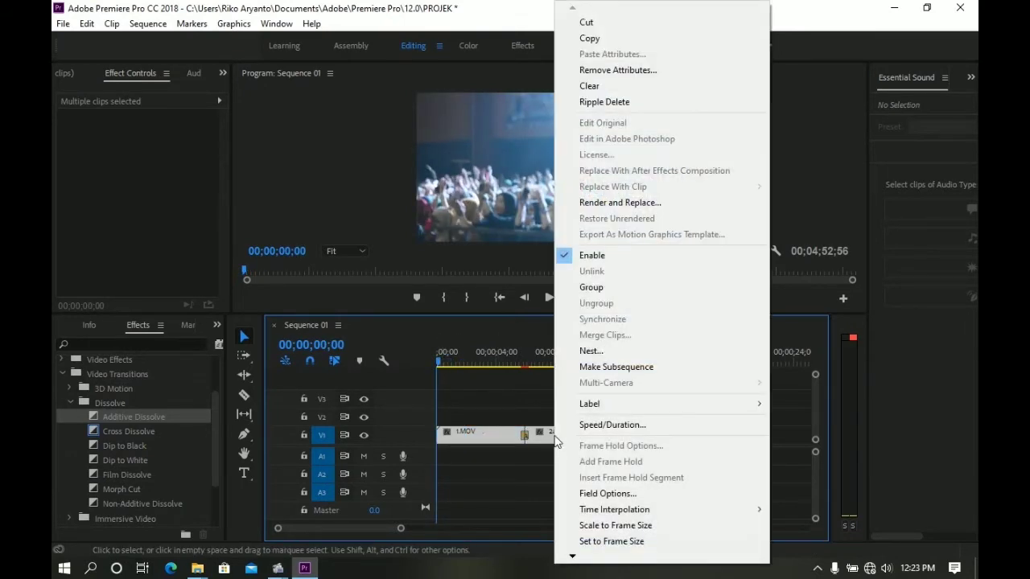
pyautogui.click(608, 426)
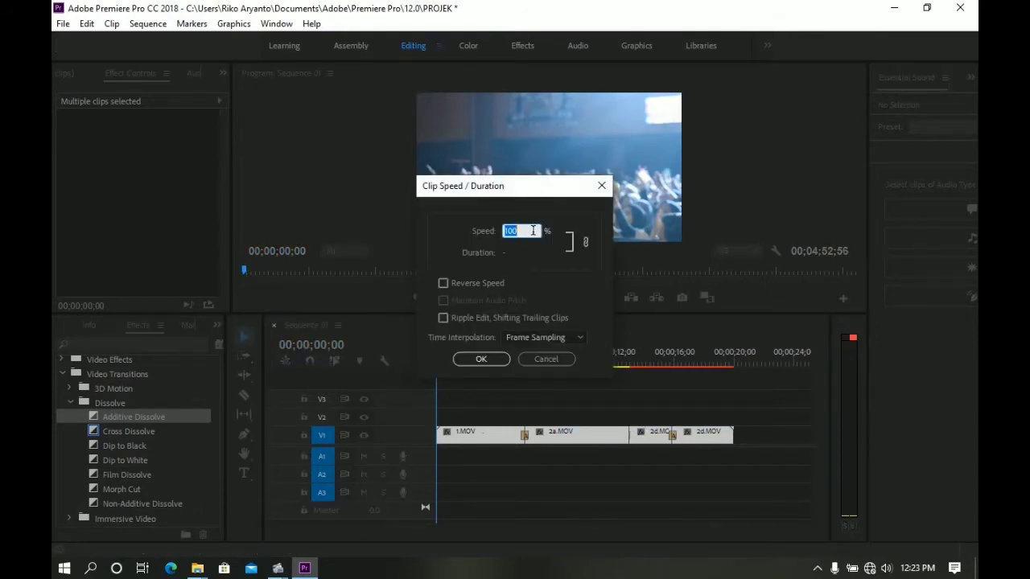
pyautogui.click(490, 359)
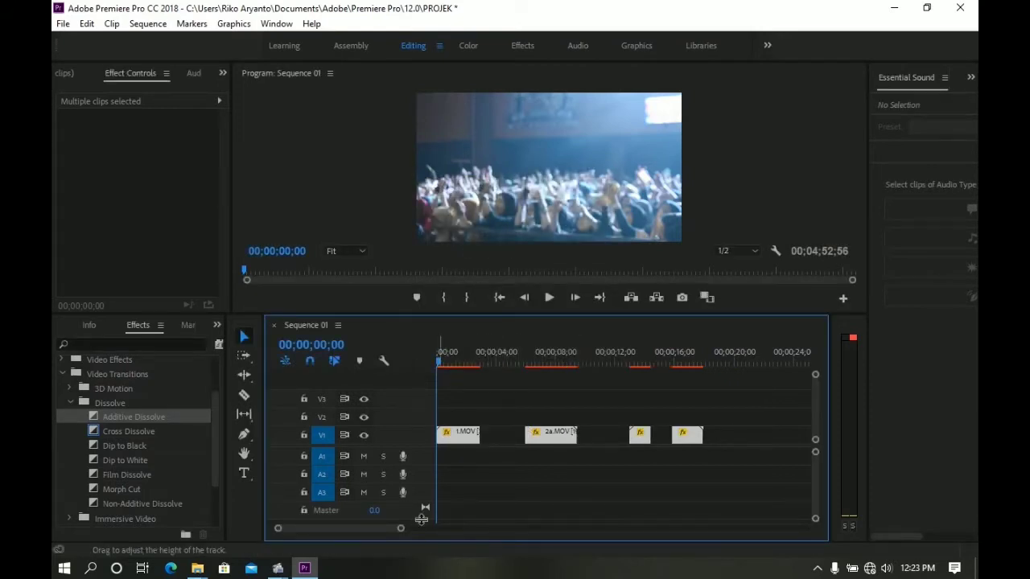
# Slide 2a.MOV and 2d.MOV left to close the gaps, then play back the sequence
pyautogui.moveTo(400, 529)
pyautogui.mouseDown()
pyautogui.moveTo(429, 529)
pyautogui.moveTo(391, 530)
pyautogui.mouseUp()
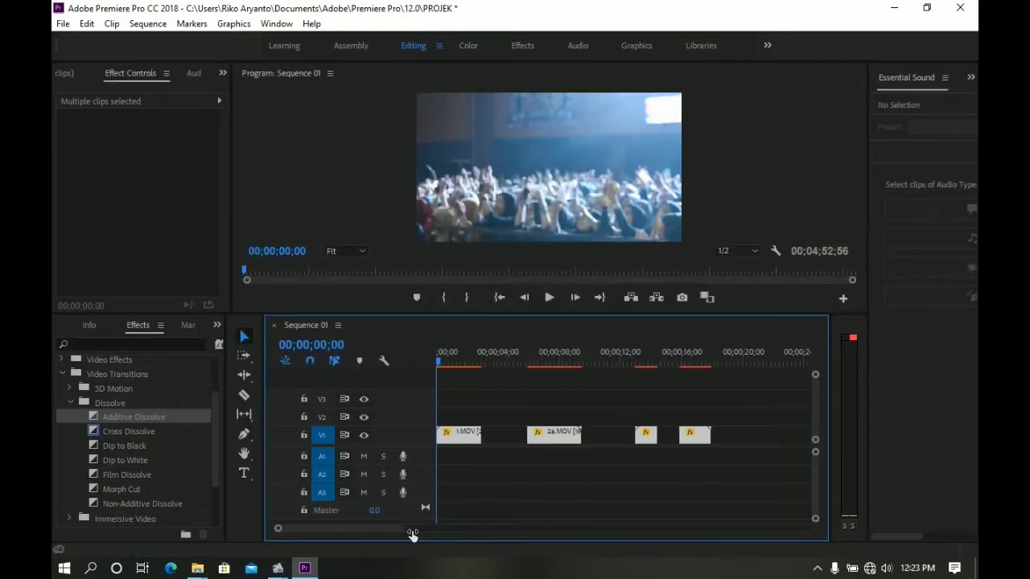
pyautogui.click(549, 478)
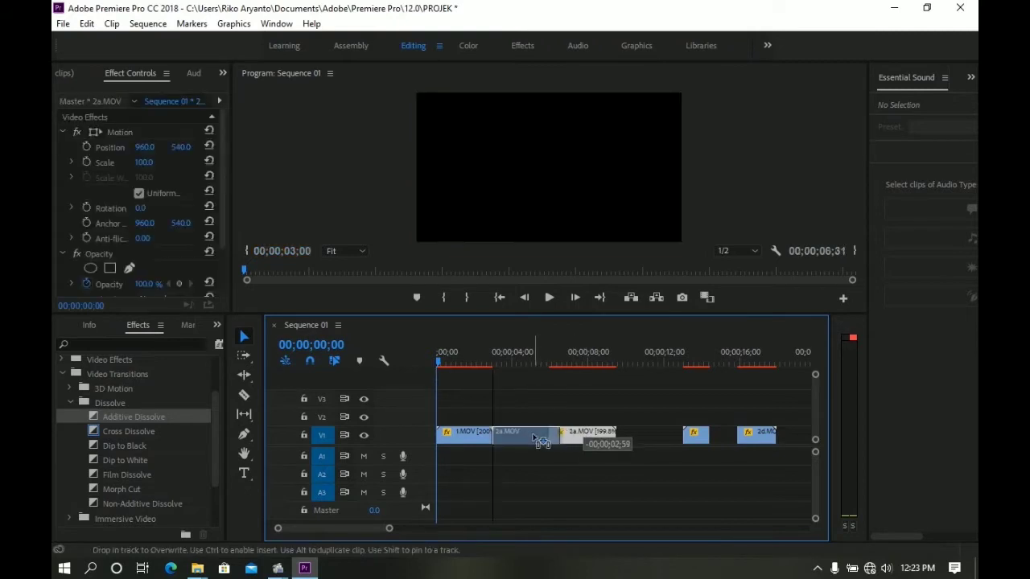
pyautogui.moveTo(585, 440); pyautogui.dragTo(529, 439)
pyautogui.moveTo(697, 439); pyautogui.dragTo(575, 448)
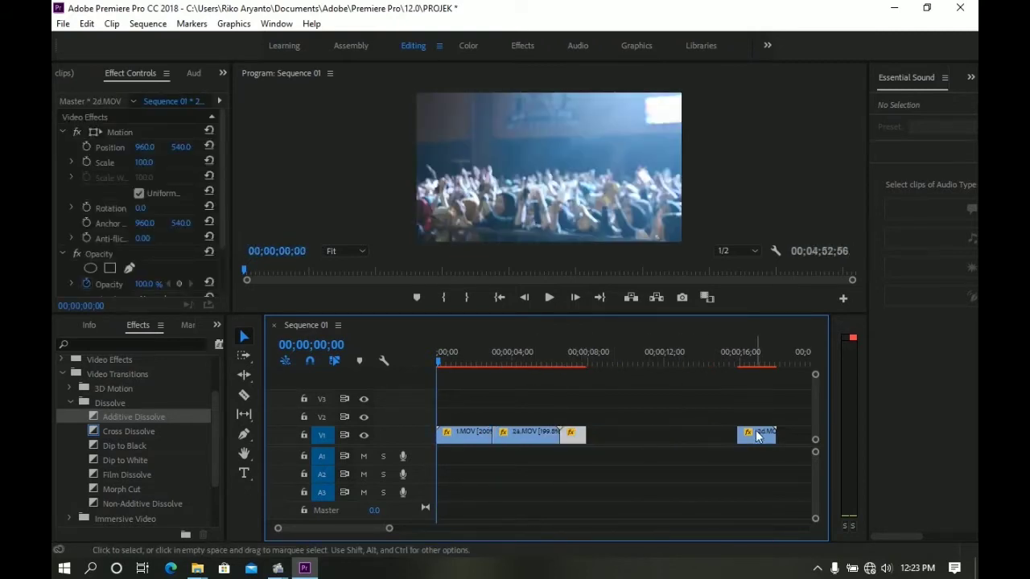
pyautogui.moveTo(757, 435); pyautogui.dragTo(606, 434)
pyautogui.click(550, 297)
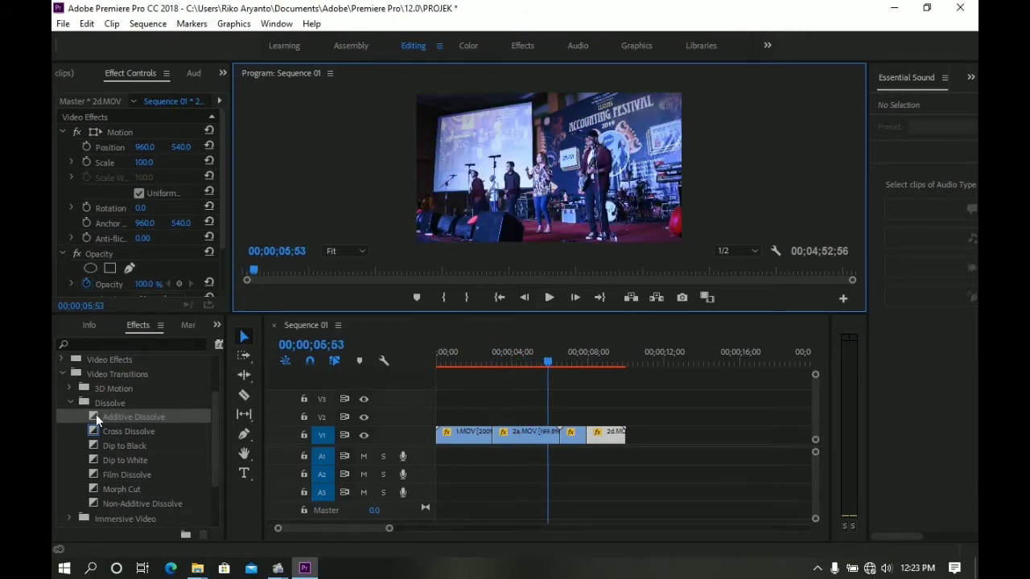
# Add Additive Dissolves at the 1.MOV–2a.MOV and 2a.MOV–2d.MOV cuts, accepting the media warning
pyautogui.moveTo(96, 414)
pyautogui.mouseDown()
pyautogui.moveTo(483, 430)
pyautogui.moveTo(499, 446)
pyautogui.moveTo(494, 435)
pyautogui.mouseUp()
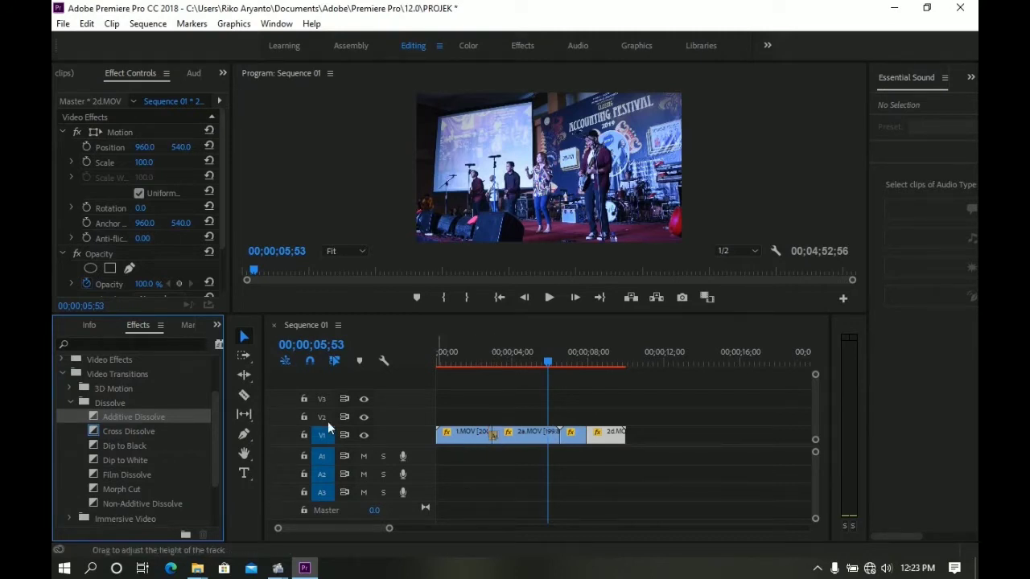
pyautogui.moveTo(153, 415); pyautogui.dragTo(435, 432)
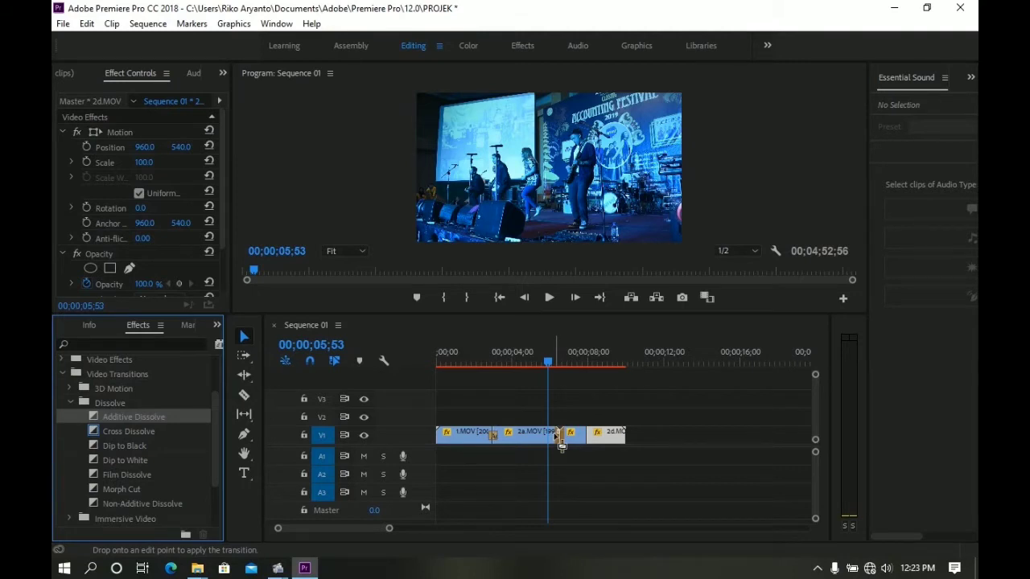
pyautogui.moveTo(562, 443); pyautogui.dragTo(559, 442)
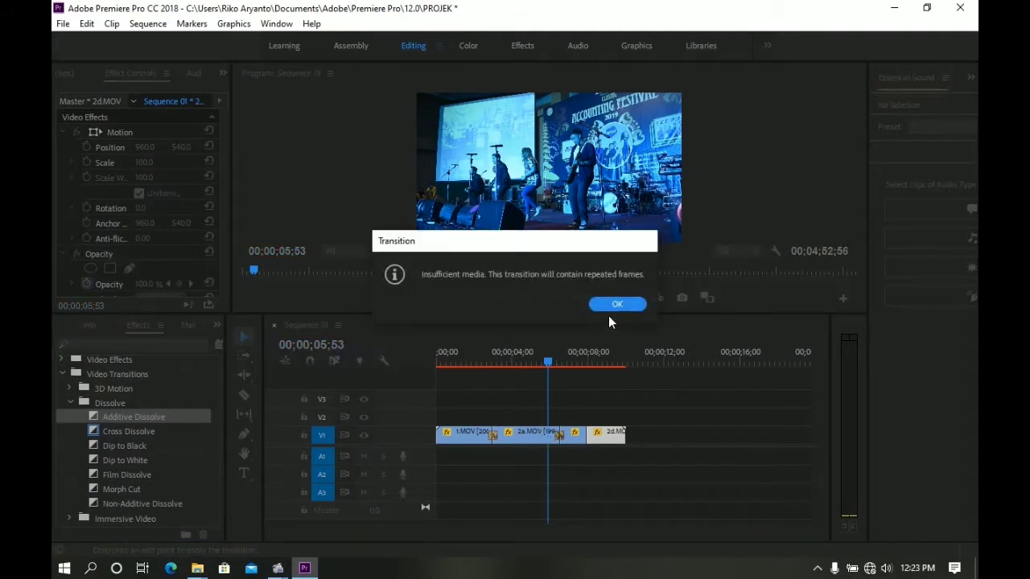
pyautogui.click(613, 303)
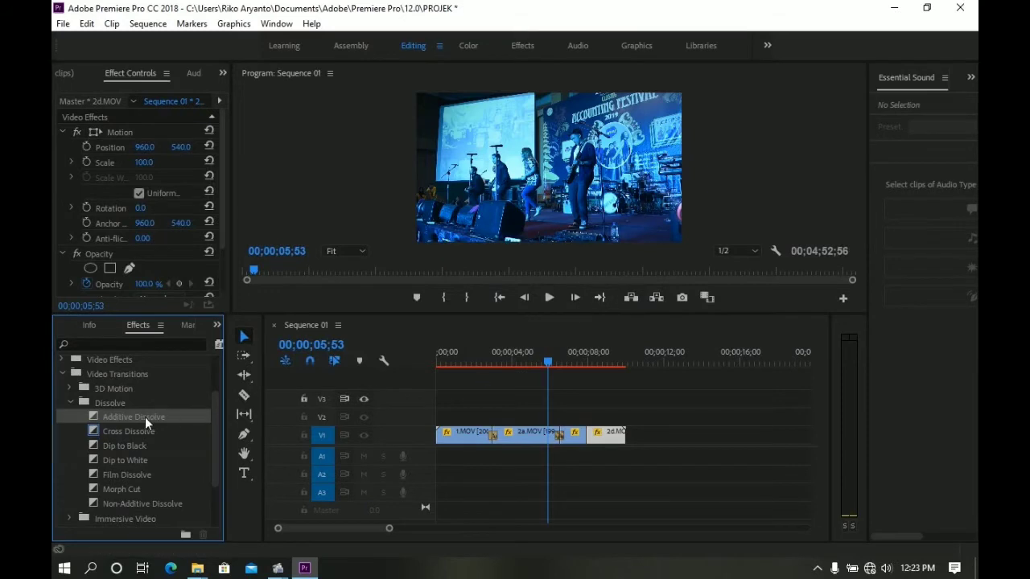
pyautogui.moveTo(145, 417); pyautogui.dragTo(462, 419)
pyautogui.moveTo(124, 413); pyautogui.dragTo(592, 435)
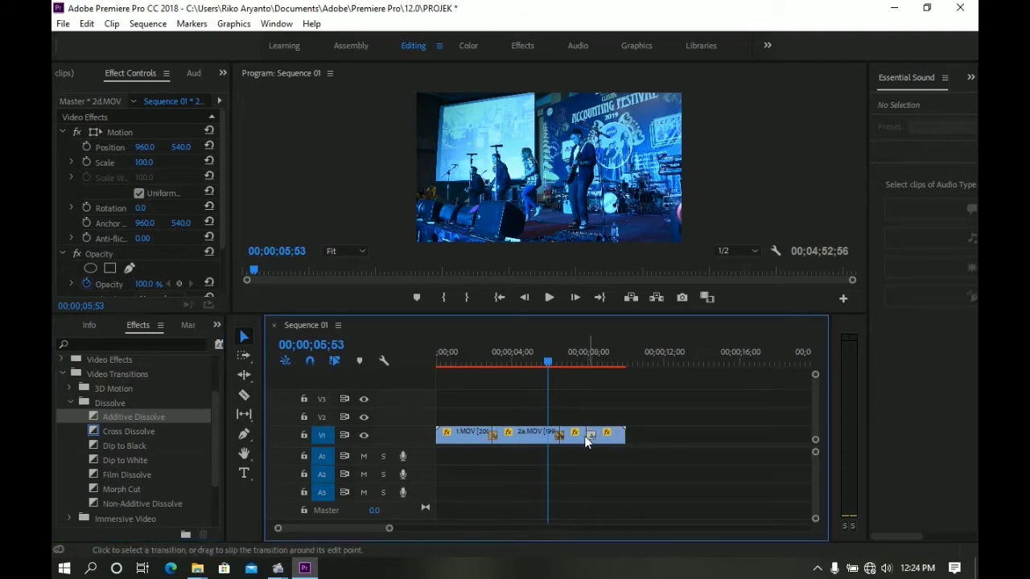
pyautogui.click(588, 437)
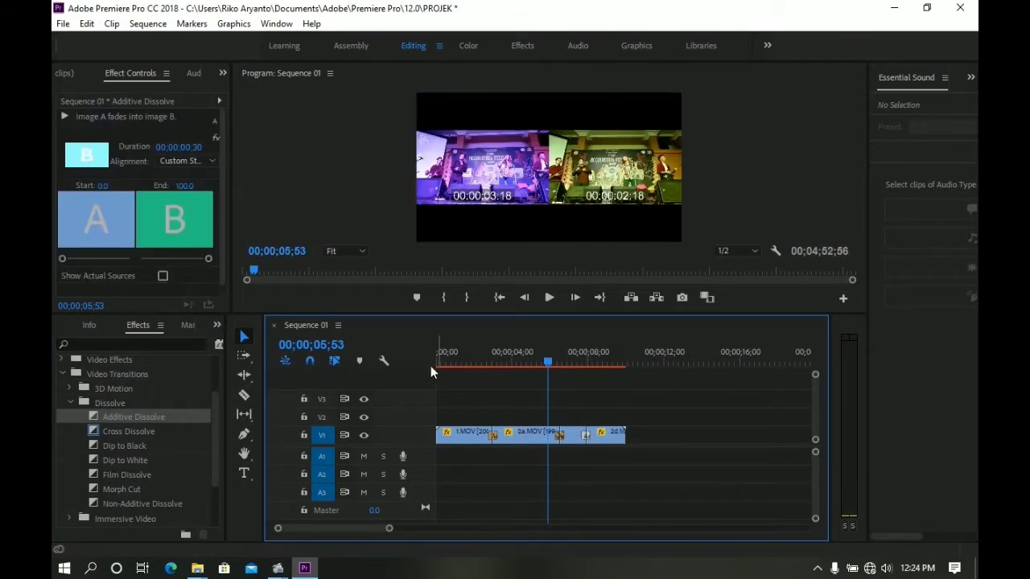
pyautogui.click(436, 360)
pyautogui.click(546, 297)
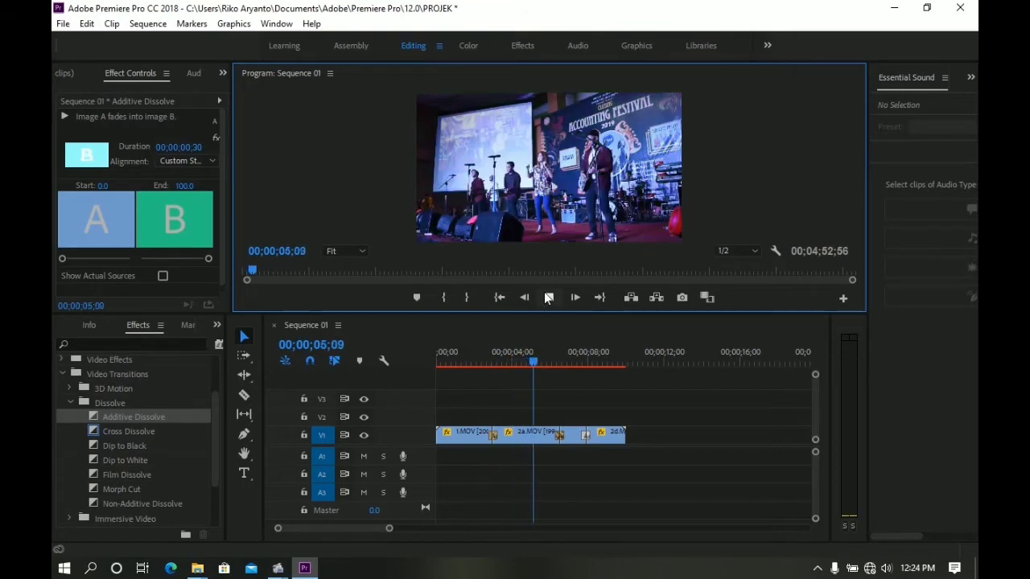
pyautogui.click(549, 298)
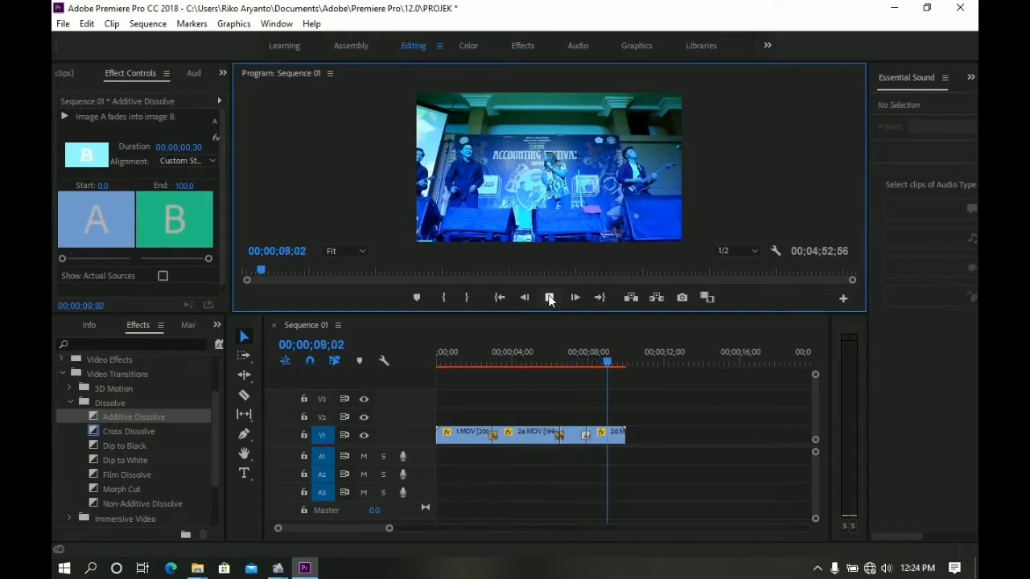
pyautogui.click(549, 297)
# Select the 2e.MOV clips and move them 11;25 earlier
pyautogui.moveTo(388, 531); pyautogui.dragTo(486, 528)
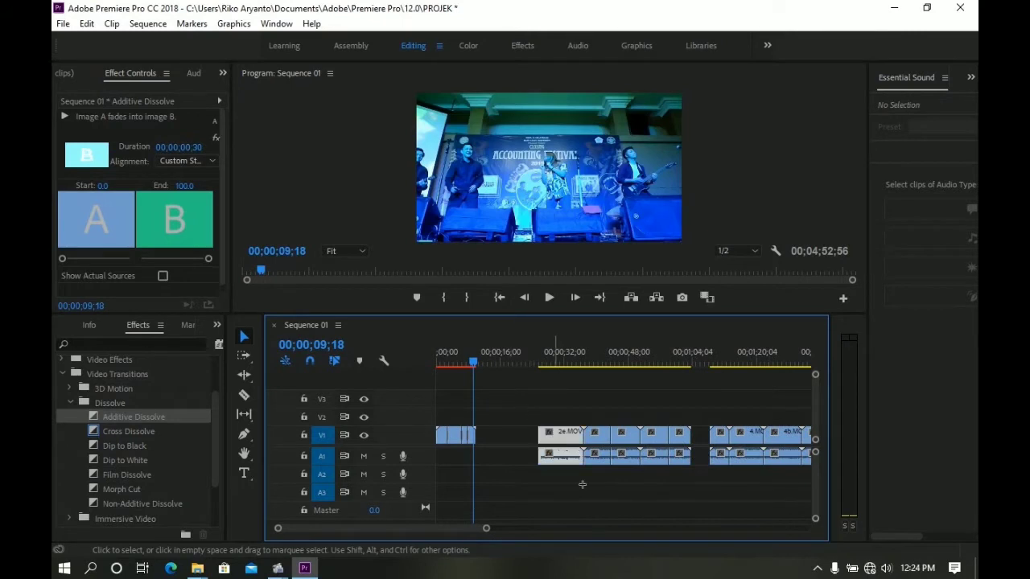
pyautogui.moveTo(528, 404); pyautogui.dragTo(685, 500)
pyautogui.moveTo(626, 436); pyautogui.dragTo(573, 442)
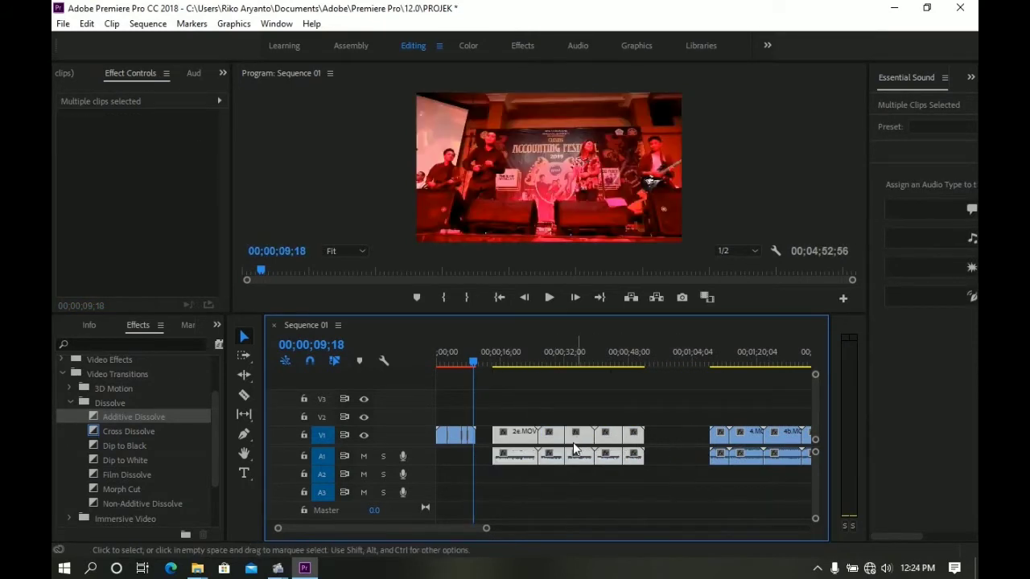
# Place a Dip to Black transition on the 2e.MOV–2f.MOV cut
pyautogui.click(140, 454)
pyautogui.click(143, 476)
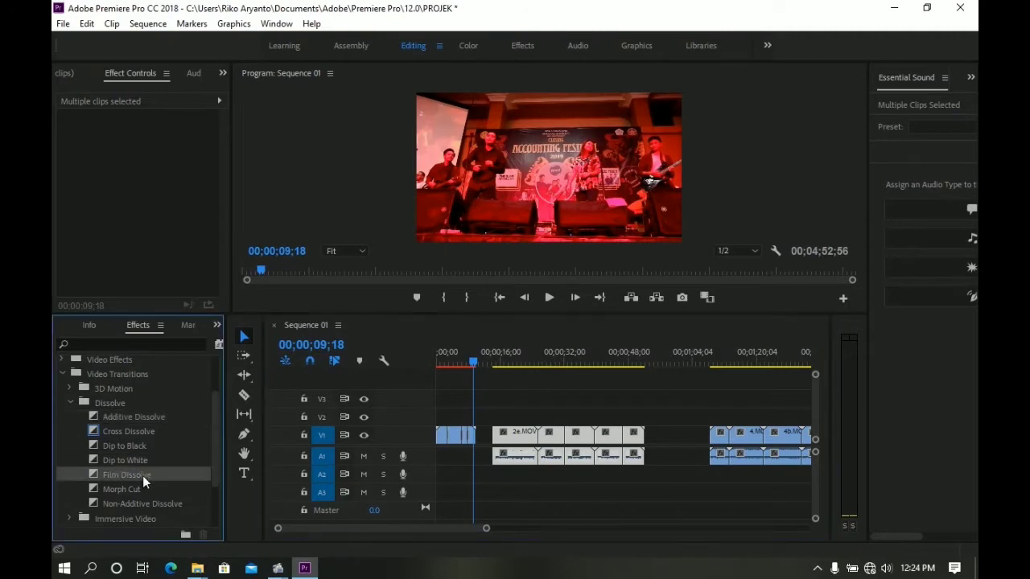
pyautogui.click(134, 431)
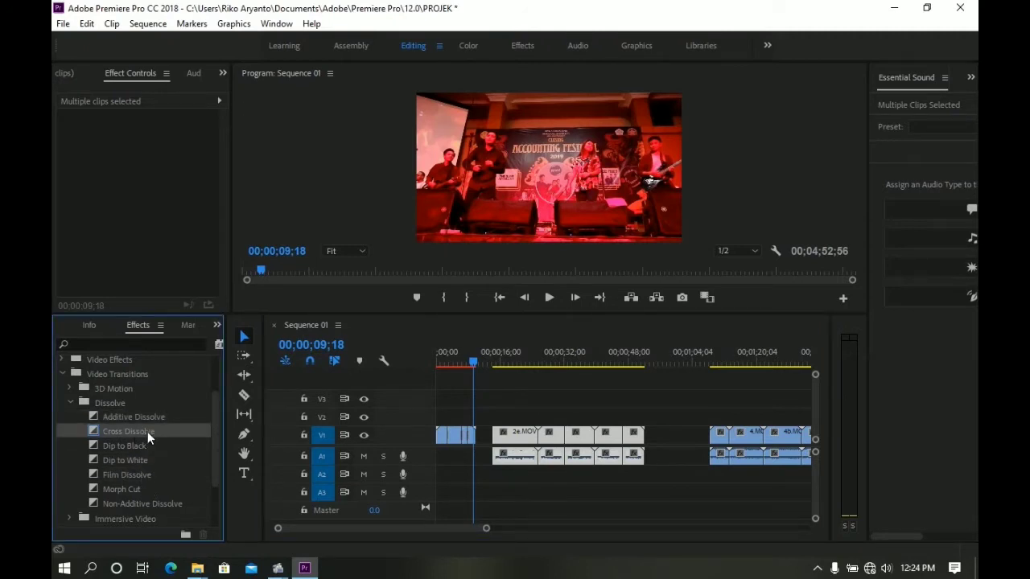
pyautogui.moveTo(145, 432); pyautogui.dragTo(531, 427)
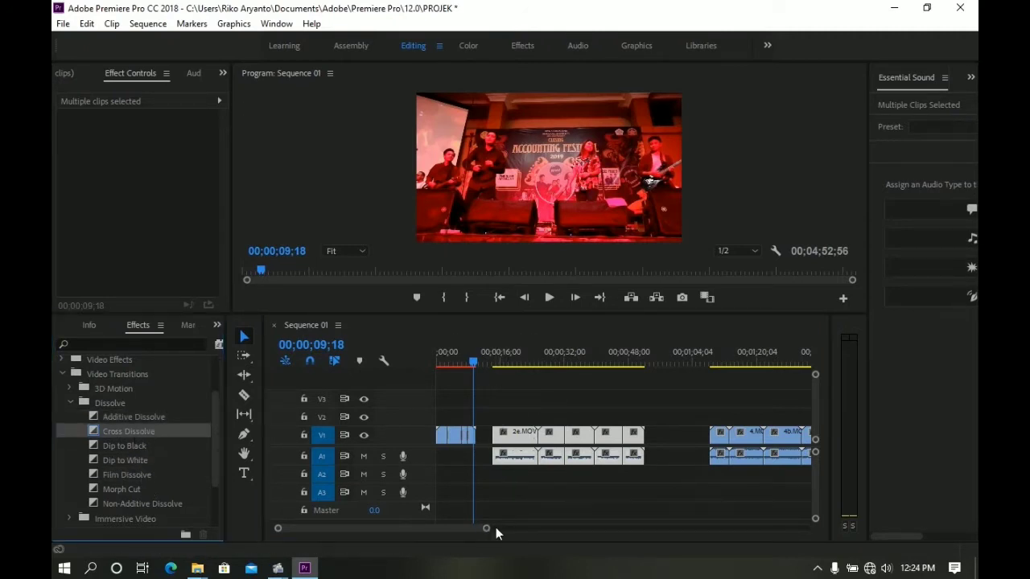
pyautogui.moveTo(496, 527)
pyautogui.mouseDown()
pyautogui.moveTo(524, 528)
pyautogui.moveTo(410, 528)
pyautogui.mouseUp()
pyautogui.click(468, 457)
pyautogui.moveTo(136, 446); pyautogui.dragTo(664, 379)
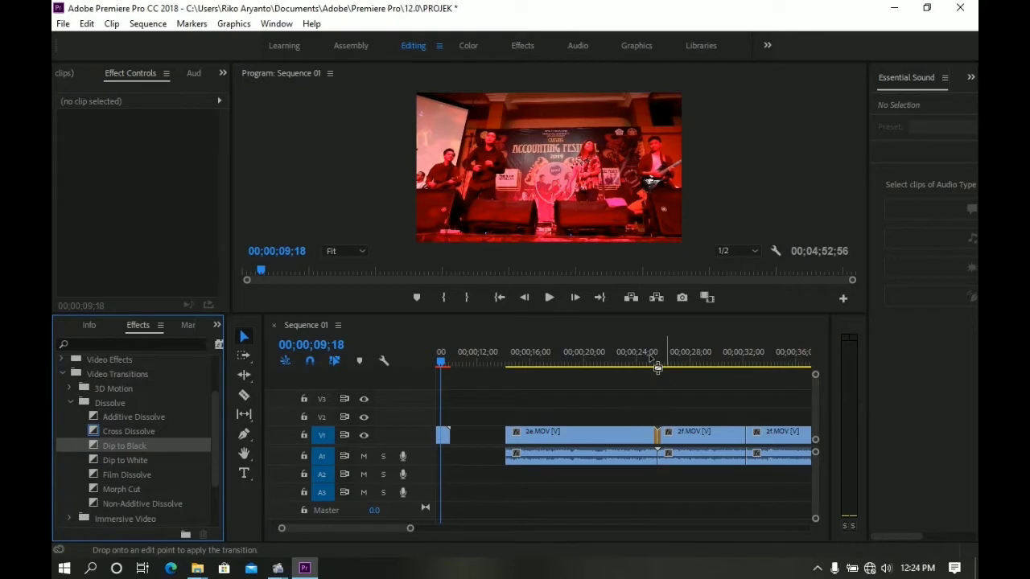
pyautogui.moveTo(657, 368); pyautogui.dragTo(659, 432)
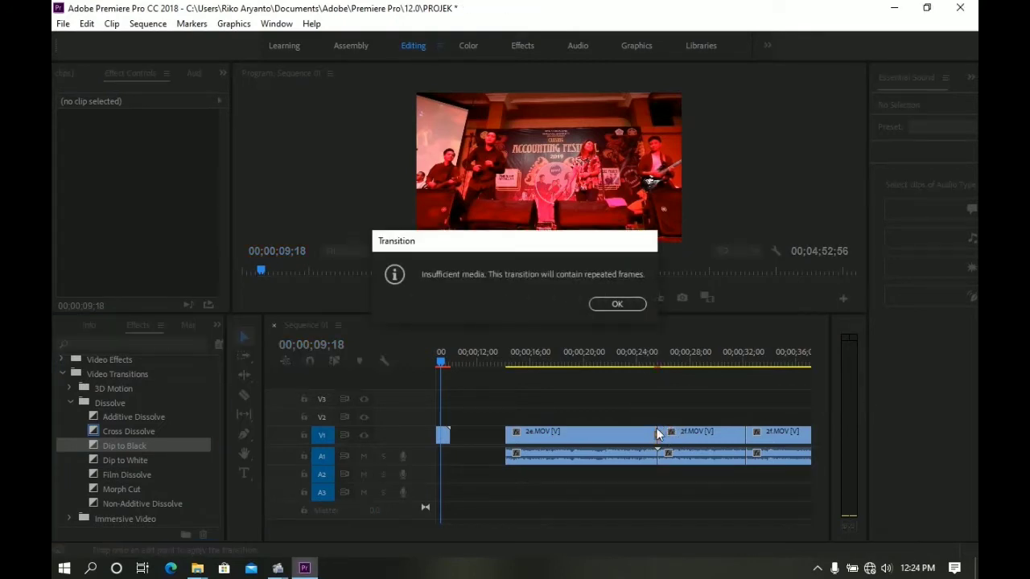
pyautogui.click(615, 305)
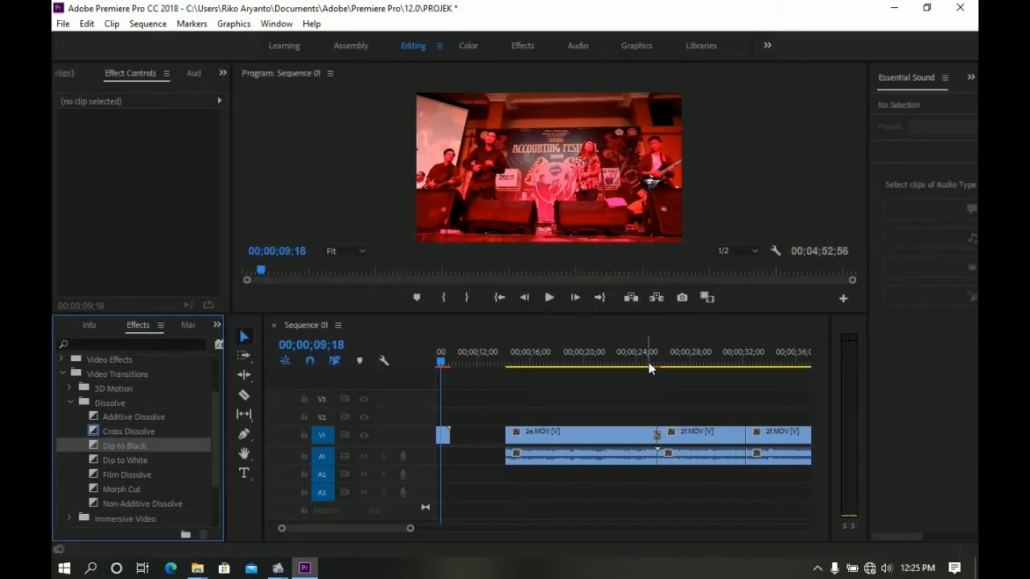
pyautogui.moveTo(649, 362)
pyautogui.mouseDown()
pyautogui.moveTo(661, 365)
pyautogui.moveTo(650, 364)
pyautogui.mouseUp()
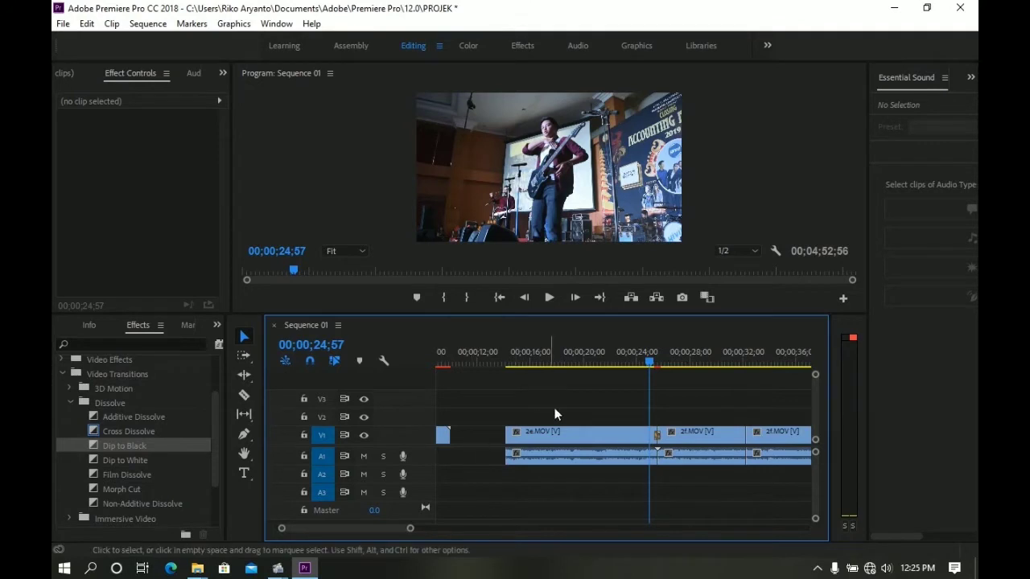
pyautogui.press('space')
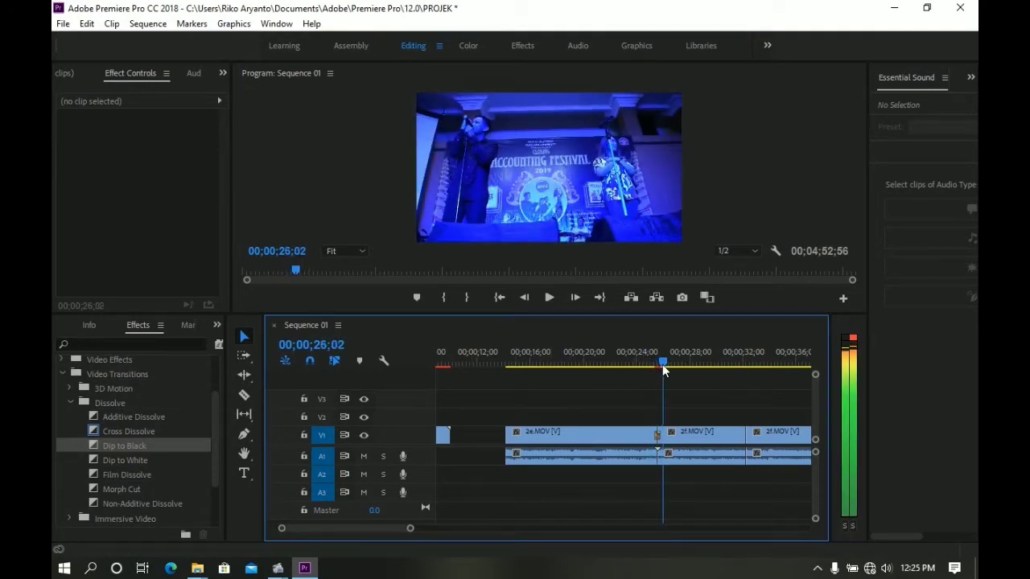
pyautogui.moveTo(662, 365); pyautogui.dragTo(651, 368)
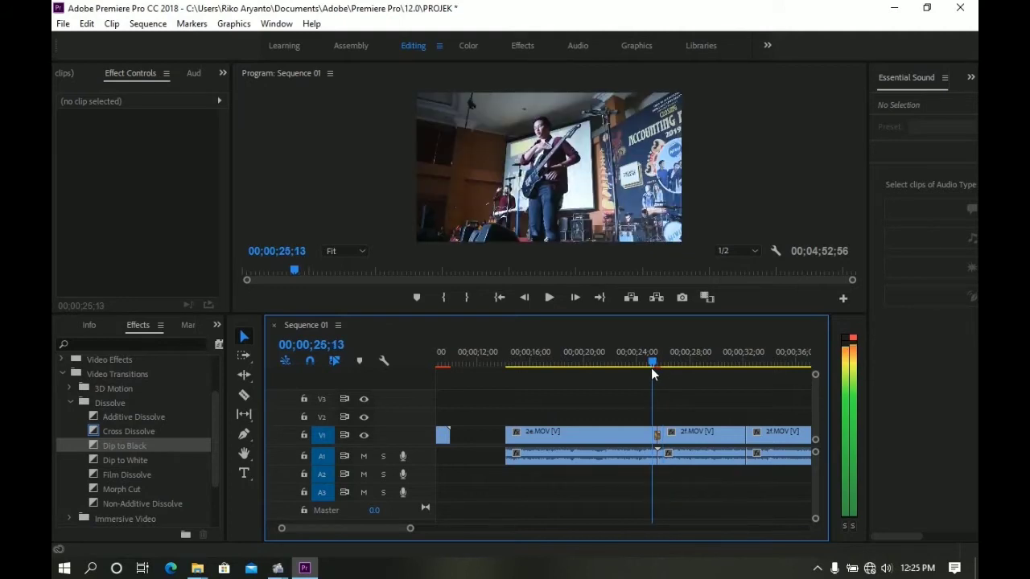
# Add another Dip to Black on a V1 cut, accepting the insufficient media warning
pyautogui.moveTo(410, 531); pyautogui.dragTo(433, 533)
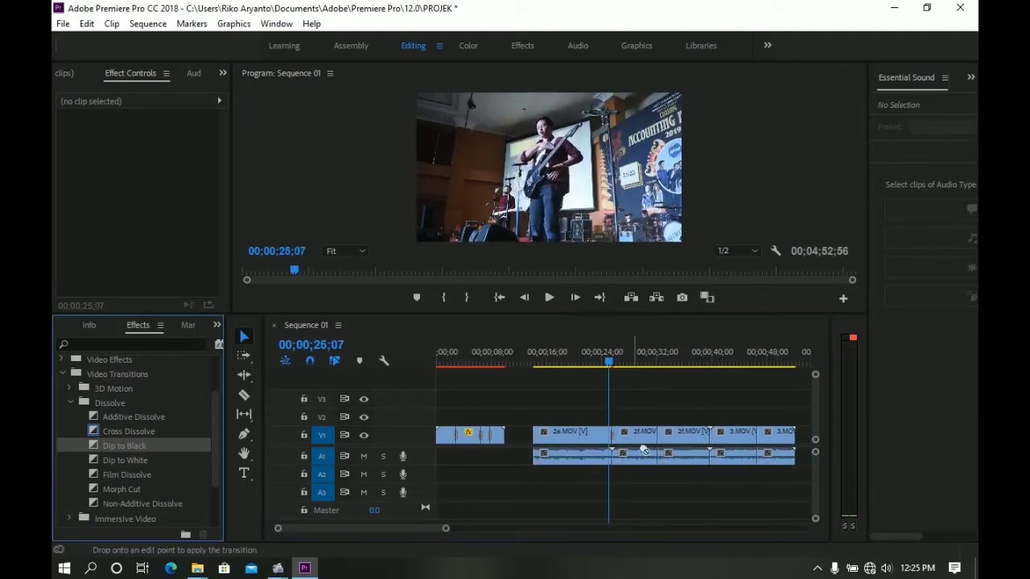
pyautogui.moveTo(142, 444); pyautogui.dragTo(478, 433)
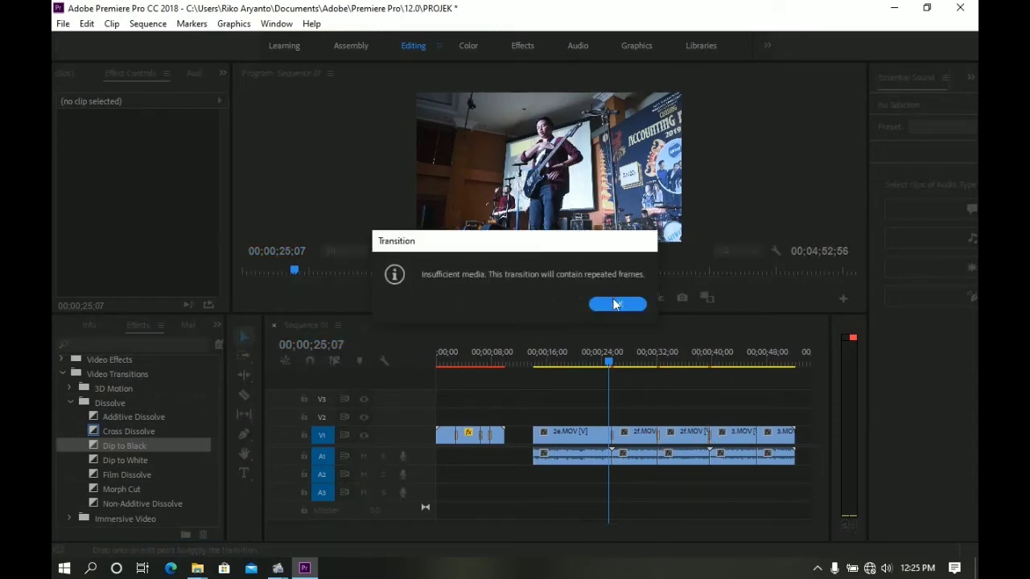
pyautogui.click(617, 304)
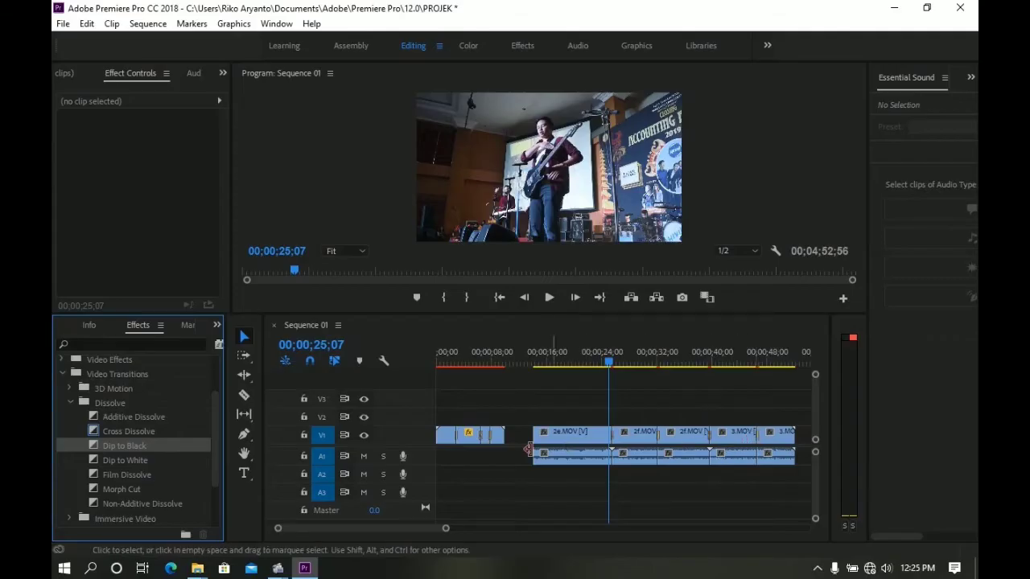
# Unlink clips 2e.MOV through 3.MOV and delete all their audio from A1
pyautogui.moveTo(539, 475); pyautogui.dragTo(681, 441)
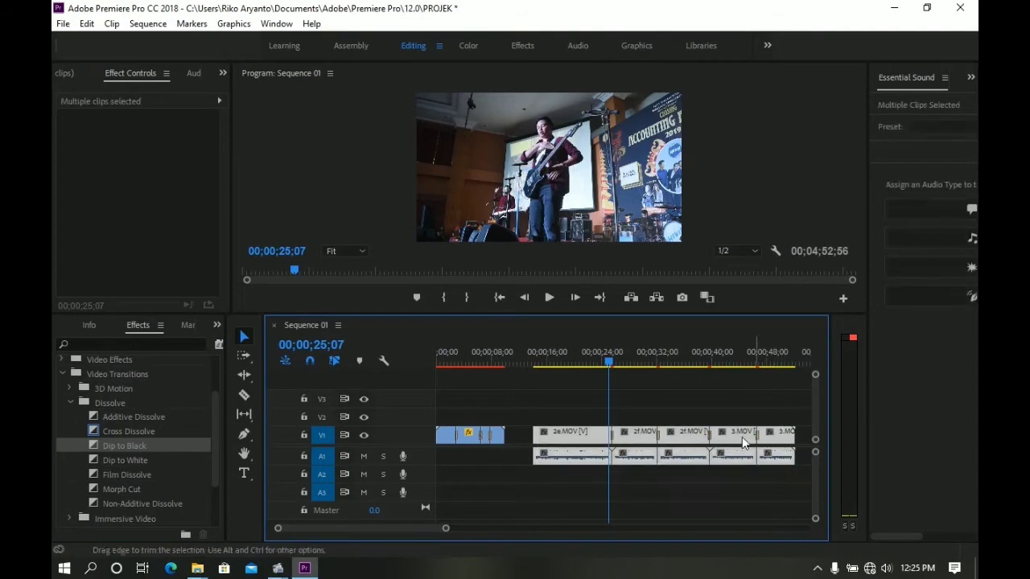
pyautogui.rightClick(682, 437)
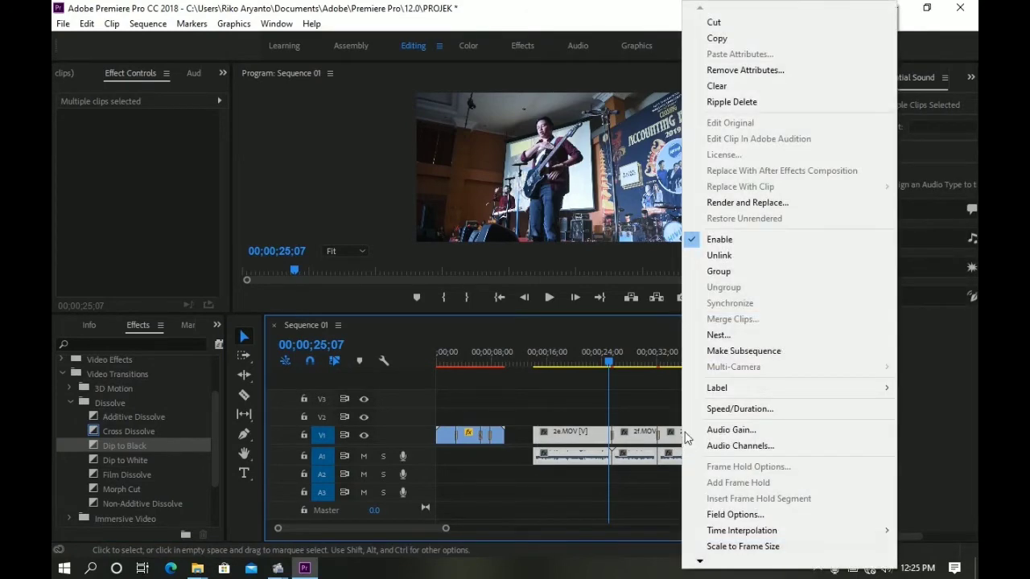
pyautogui.click(734, 256)
pyautogui.click(587, 483)
pyautogui.moveTo(598, 471); pyautogui.dragTo(797, 458)
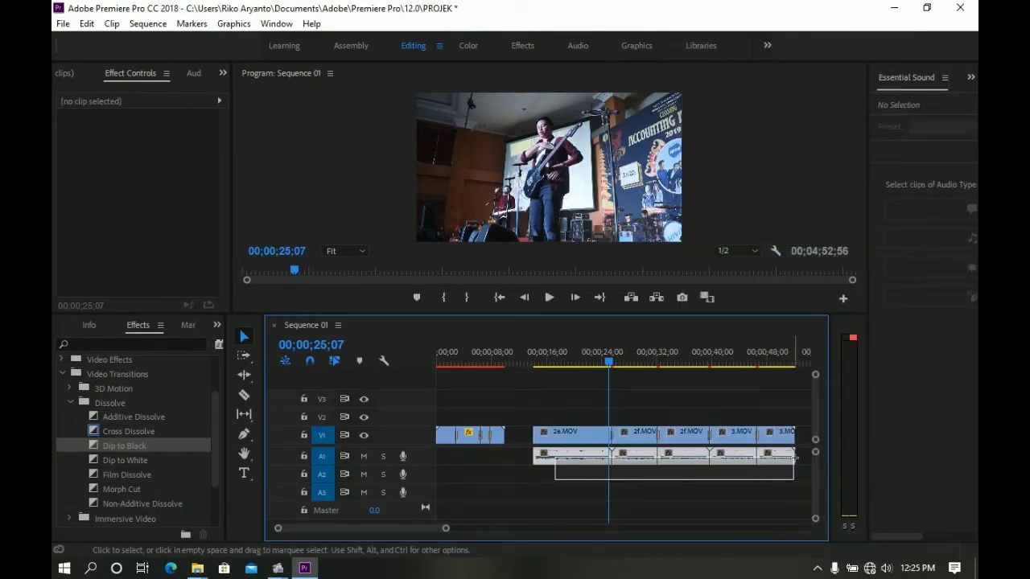
pyautogui.press('Delete')
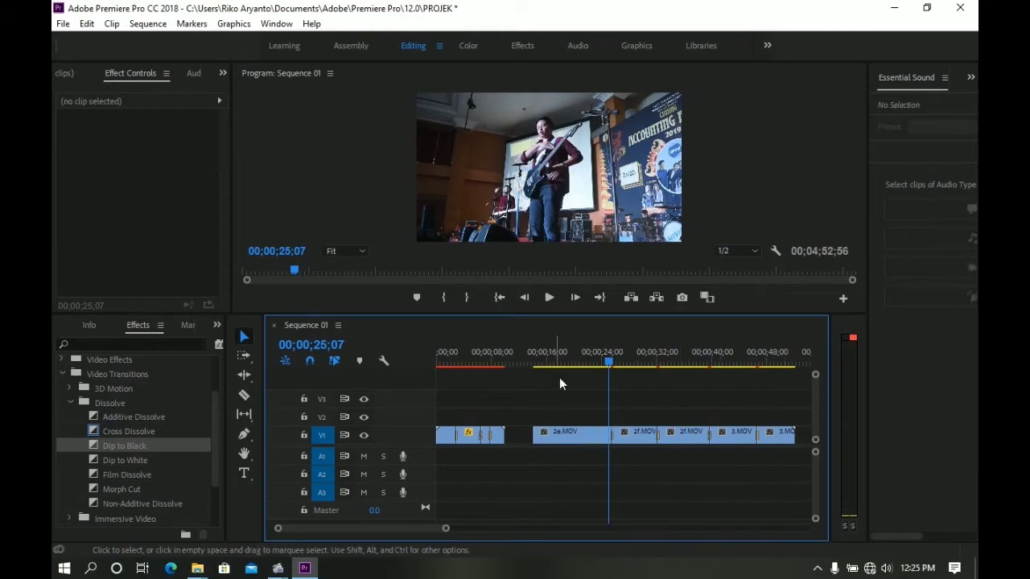
pyautogui.click(545, 301)
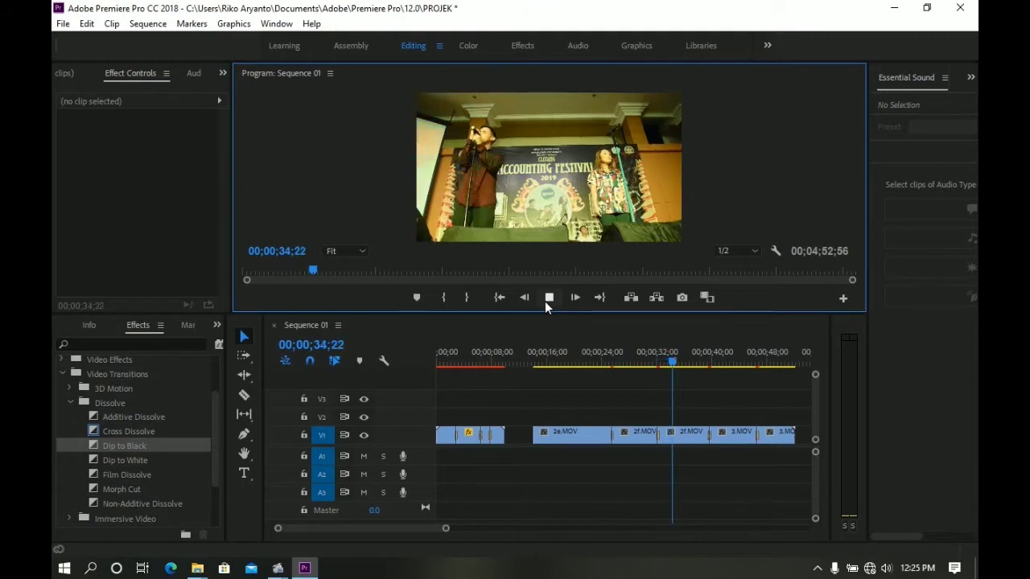
pyautogui.click(545, 299)
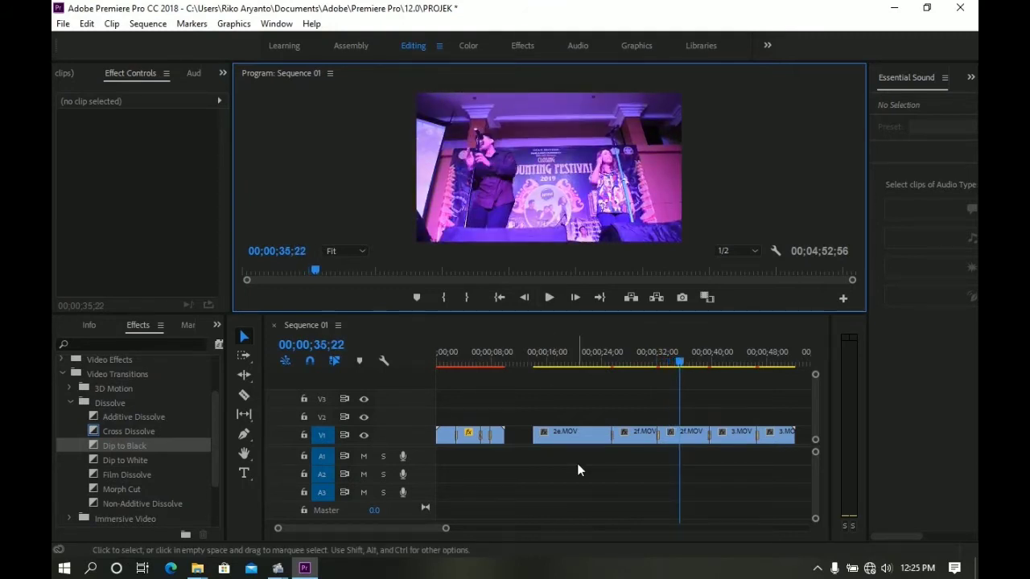
# Razor-split 2e.MOV and delete its unwanted piece
pyautogui.click(245, 397)
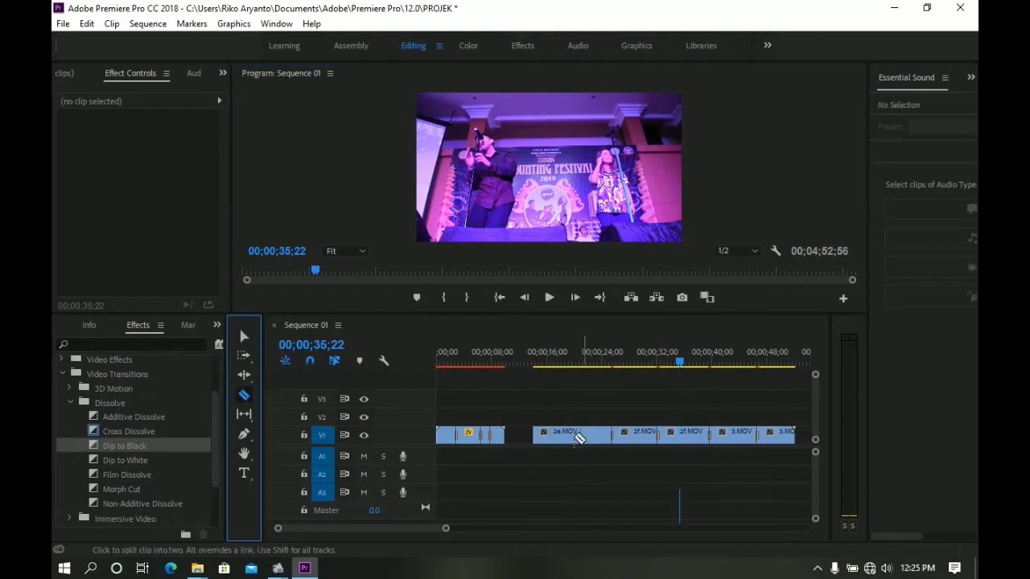
pyautogui.click(551, 434)
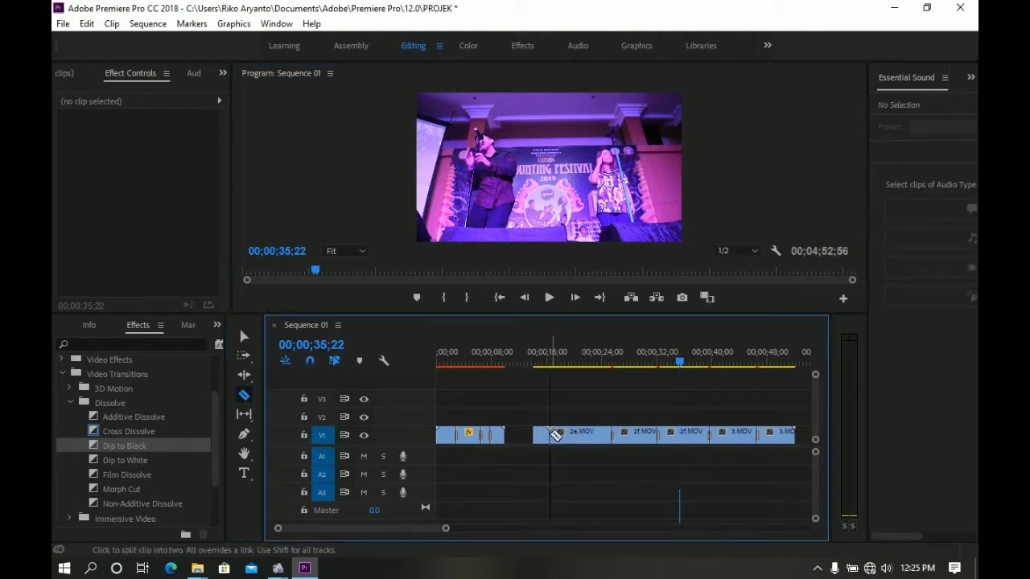
pyautogui.click(245, 337)
pyautogui.click(591, 436)
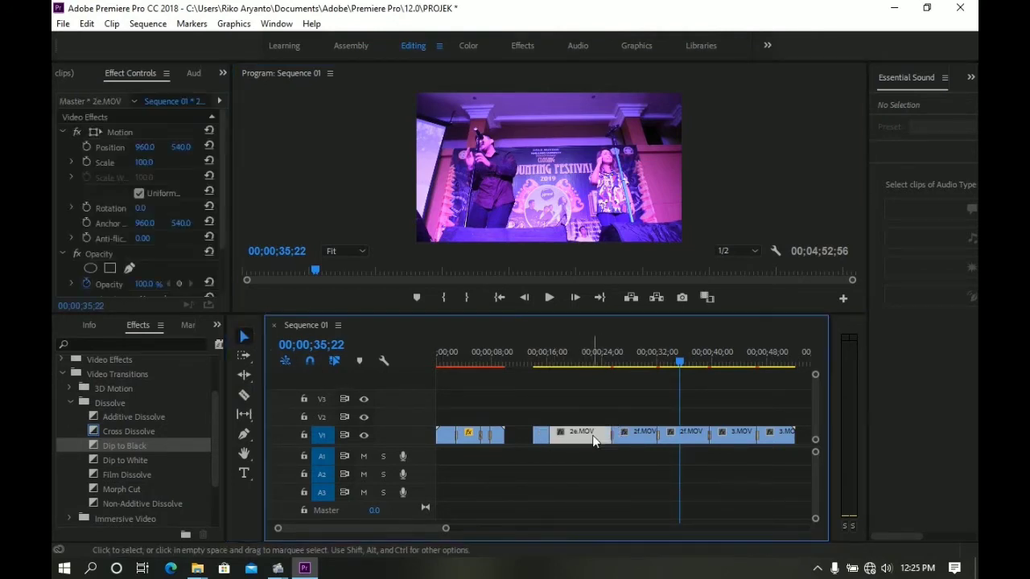
pyautogui.press('Delete')
# Make four more razor cuts along V1 and delete the three unwanted pieces
pyautogui.click(244, 395)
pyautogui.click(632, 435)
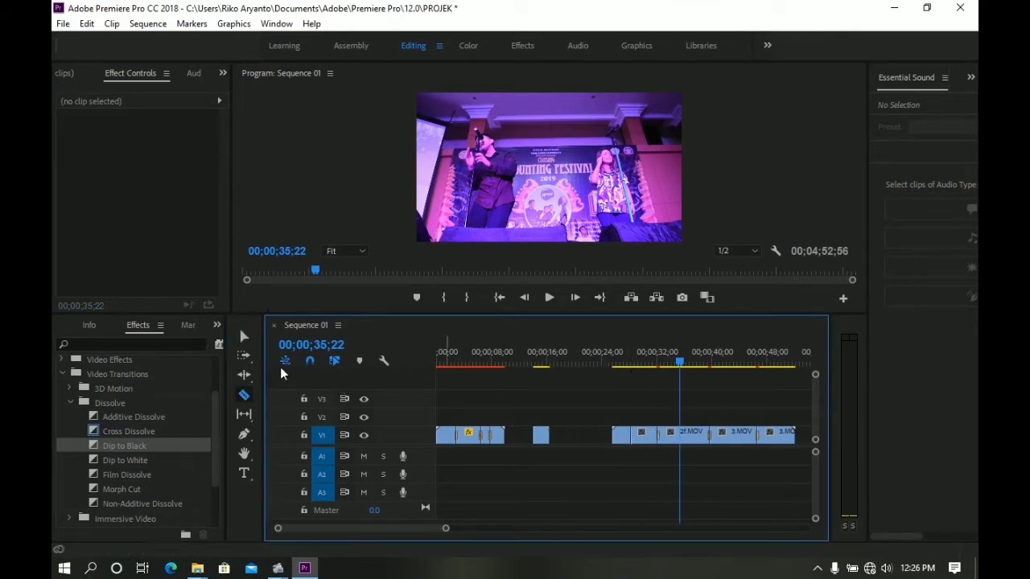
pyautogui.click(680, 436)
pyautogui.click(745, 435)
pyautogui.click(784, 435)
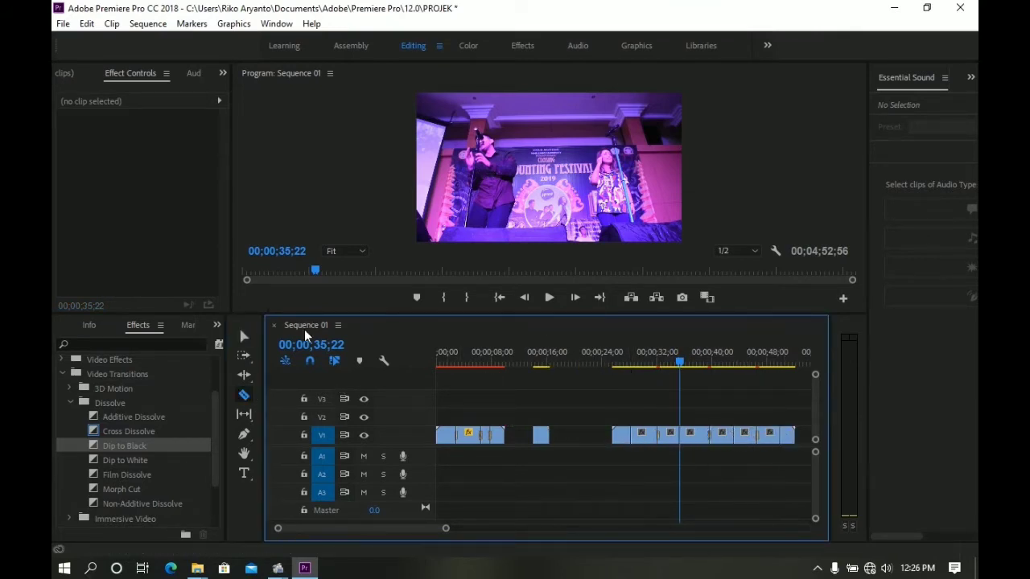
pyautogui.click(244, 337)
pyautogui.click(644, 435)
pyautogui.press('Delete')
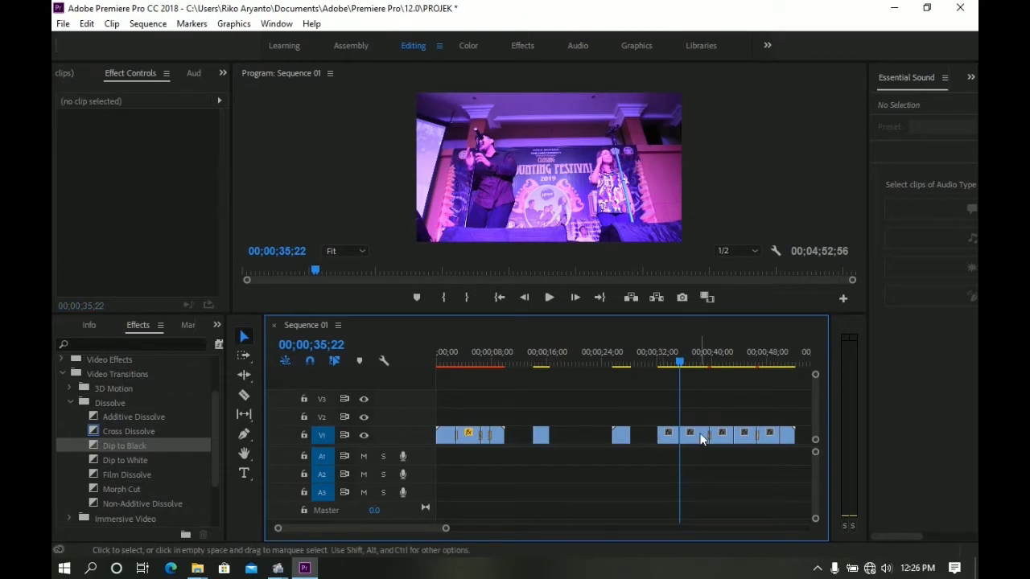
pyautogui.click(688, 435)
pyautogui.press('Delete')
pyautogui.click(744, 436)
pyautogui.press('Delete')
# Trim the last V1 clip's end and set the selected V1 clips' speed to 50%
pyautogui.moveTo(788, 439); pyautogui.dragTo(535, 425)
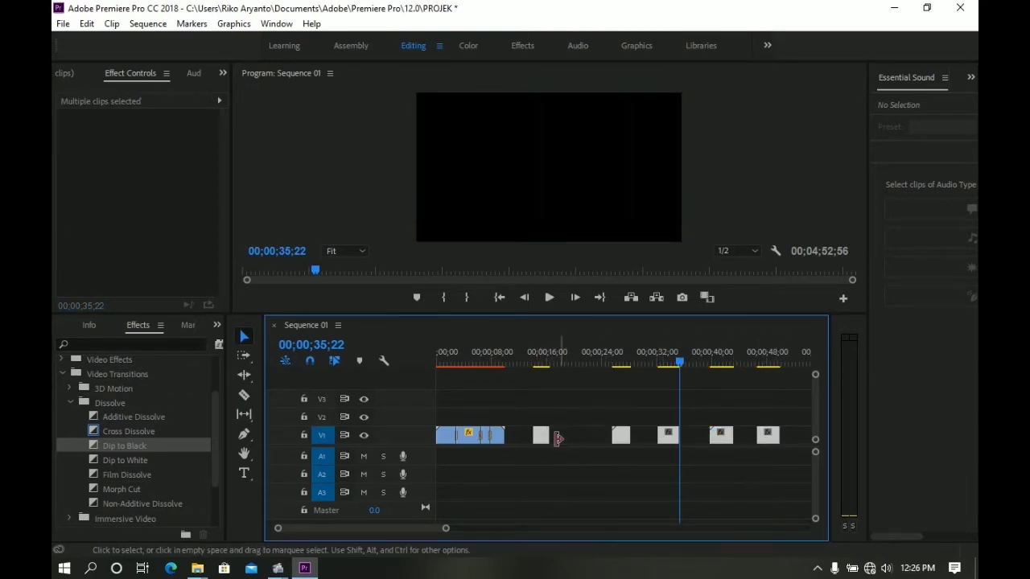
pyautogui.rightClick(541, 440)
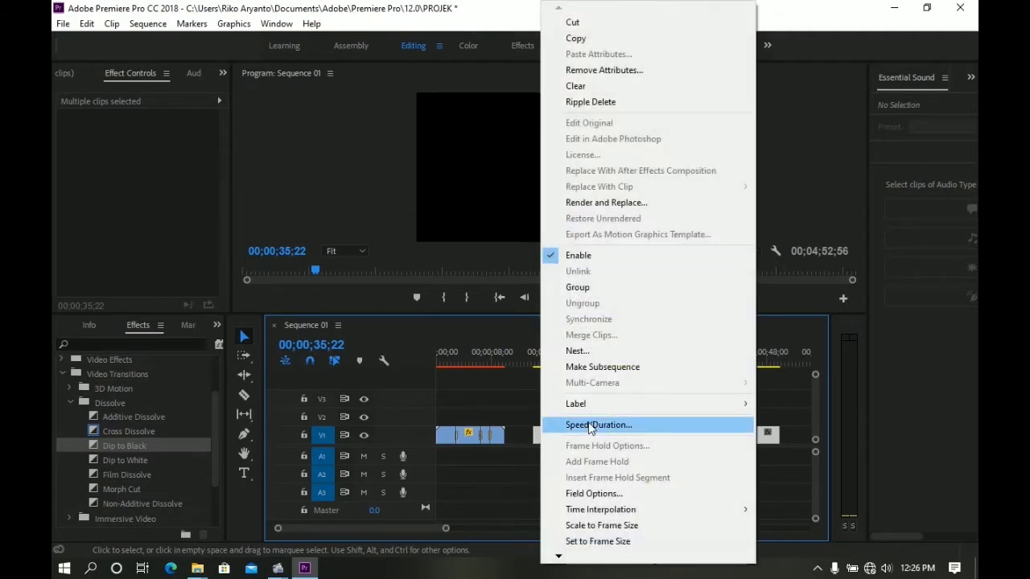
pyautogui.click(590, 426)
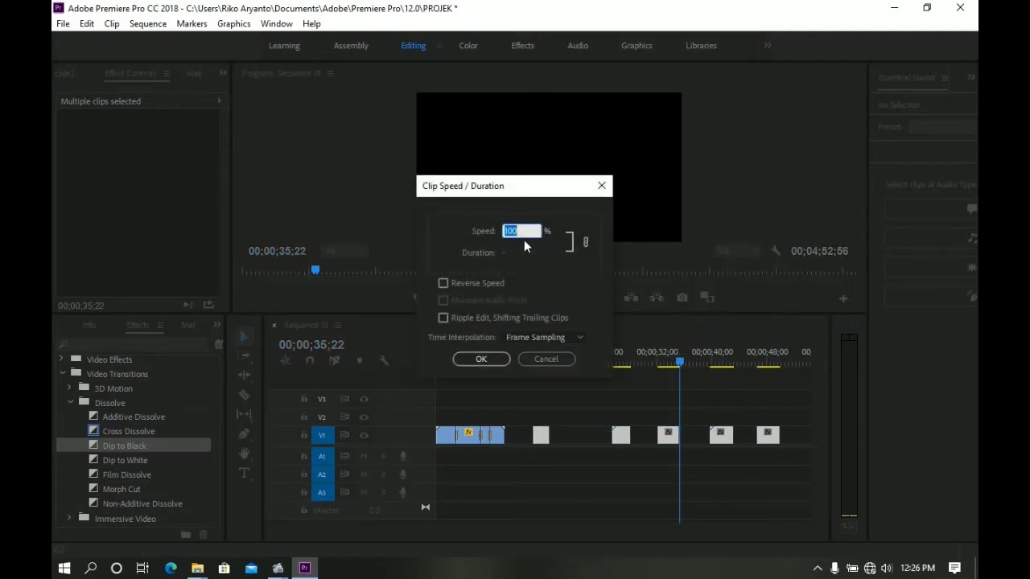
pyautogui.write('50')
pyautogui.click(481, 361)
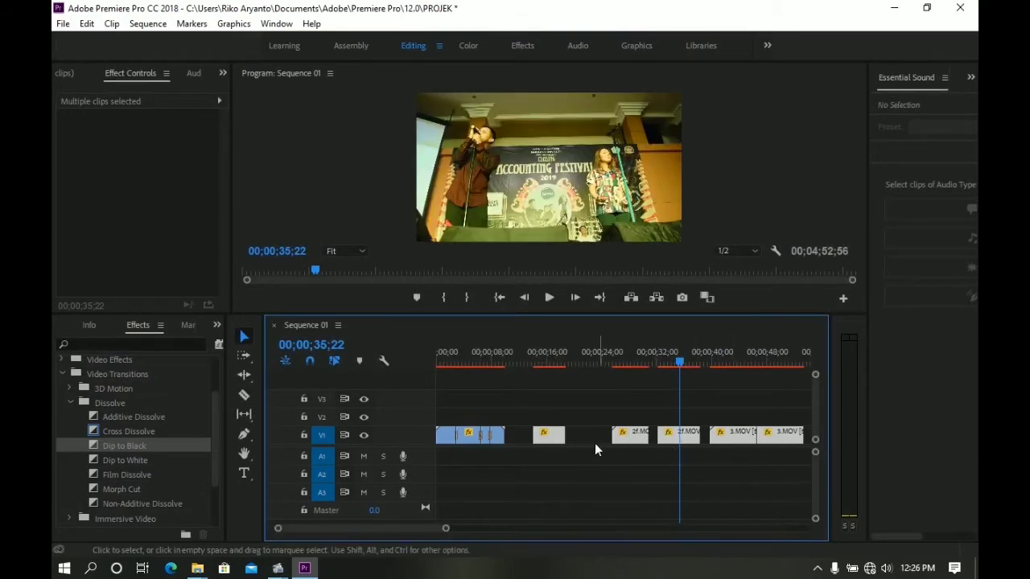
# Slide 2f.MOV and the last 3.MOV clip left against the earlier pieces
pyautogui.moveTo(636, 441); pyautogui.dragTo(590, 437)
pyautogui.moveTo(729, 437); pyautogui.dragTo(662, 437)
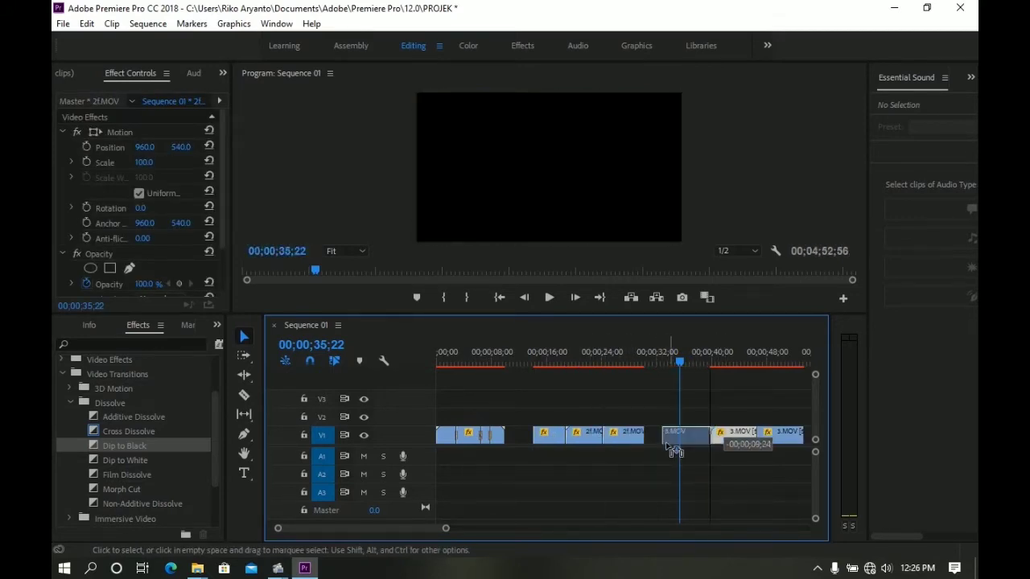
pyautogui.moveTo(779, 441); pyautogui.dragTo(713, 436)
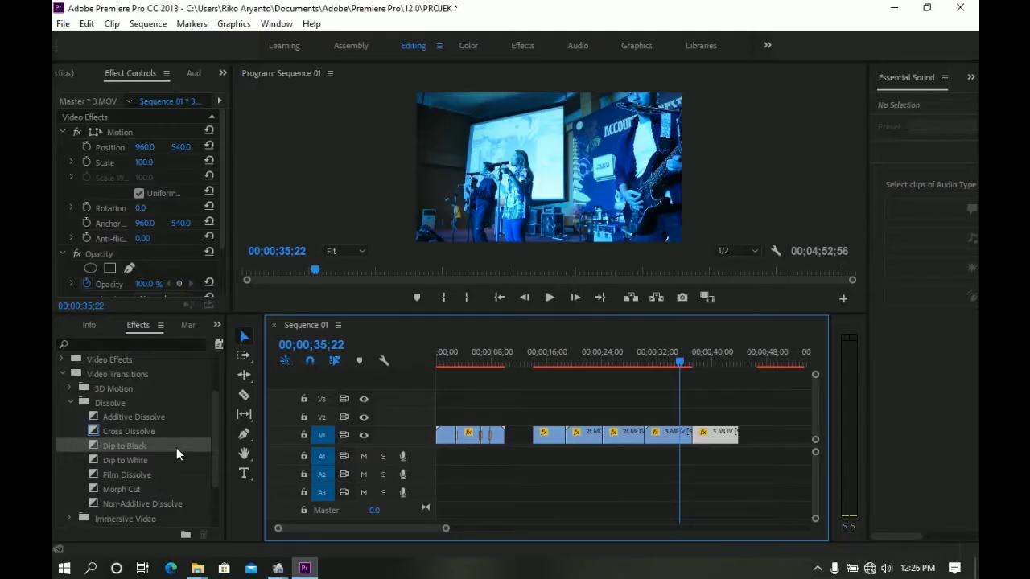
# Add Dip to Black transitions at four V1 edit points
pyautogui.moveTo(176, 447); pyautogui.dragTo(569, 441)
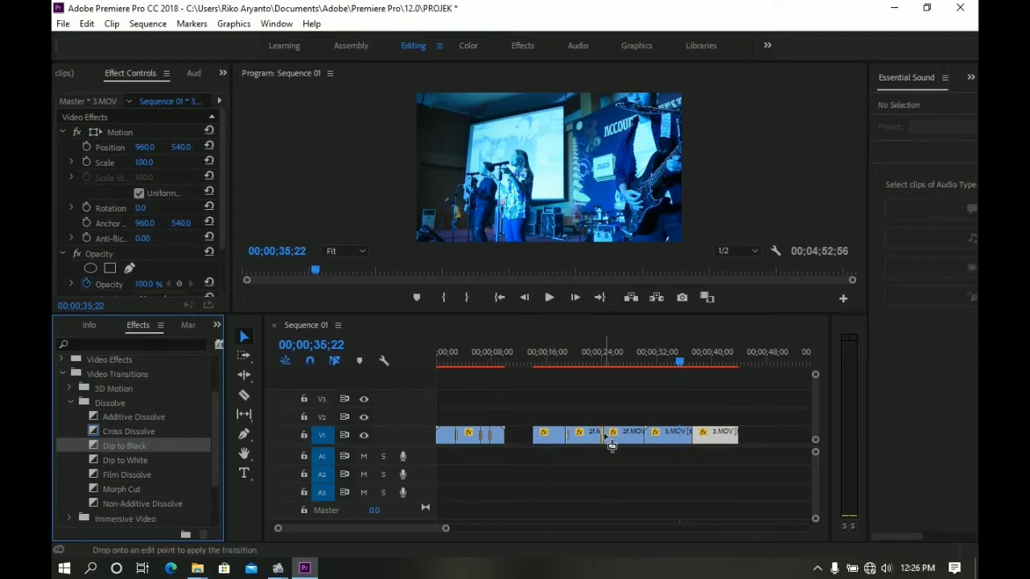
pyautogui.moveTo(164, 448); pyautogui.dragTo(642, 435)
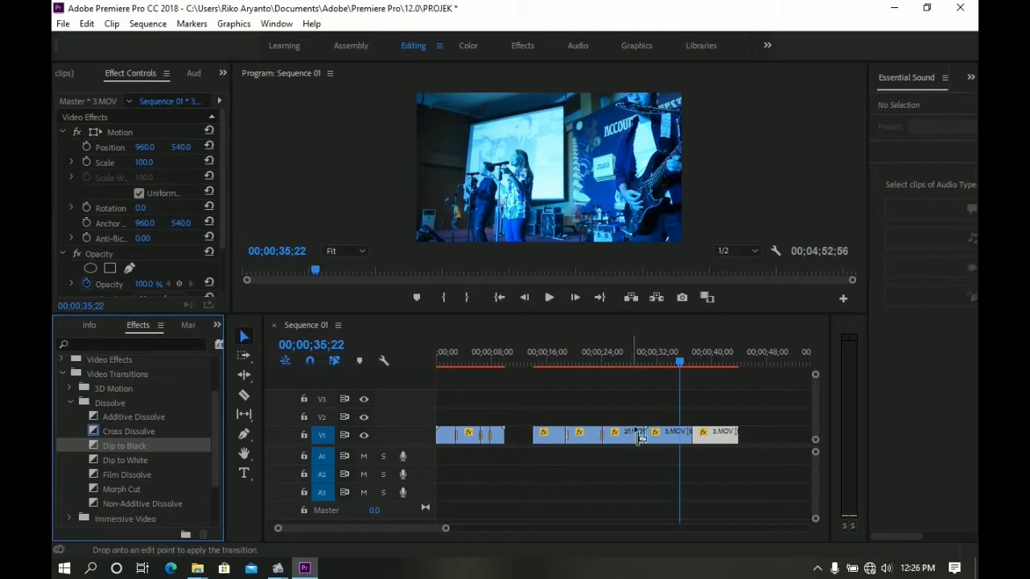
pyautogui.moveTo(158, 446); pyautogui.dragTo(698, 447)
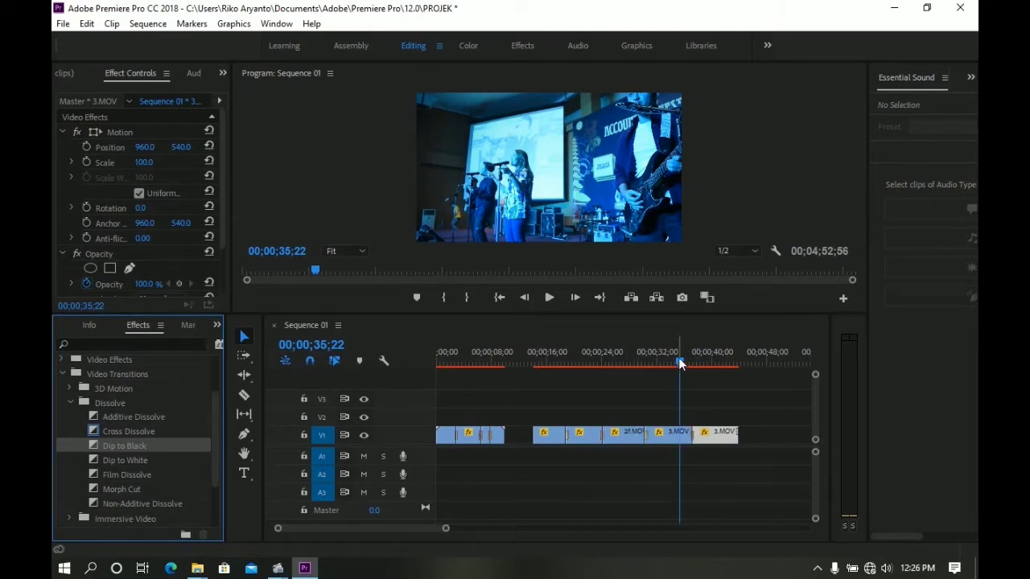
pyautogui.moveTo(678, 359); pyautogui.dragTo(560, 363)
# Preview from about 17 seconds, then slide the later V1 clips left against the first clip
pyautogui.click(547, 297)
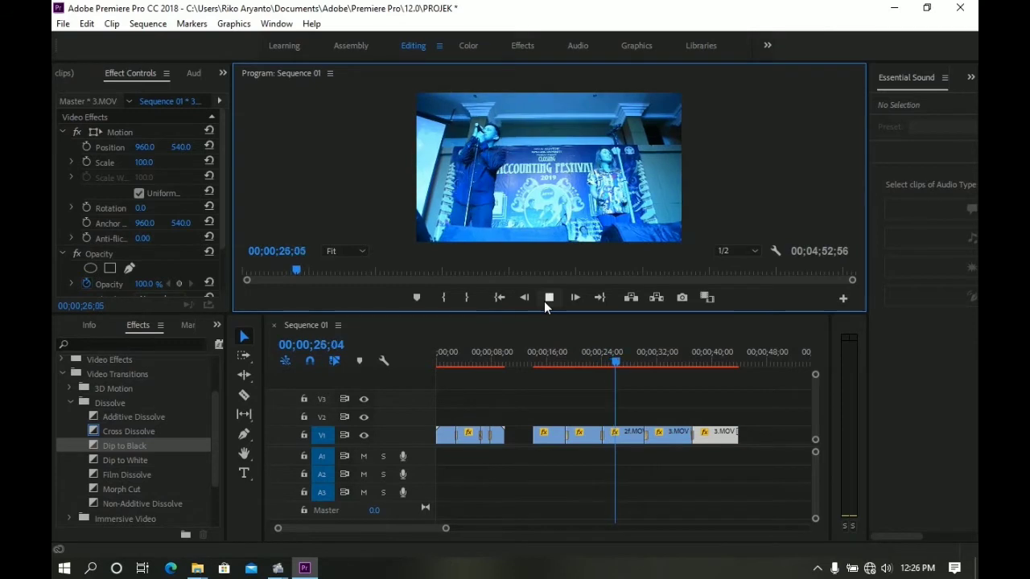
pyautogui.click(545, 302)
pyautogui.moveTo(539, 469); pyautogui.dragTo(643, 423)
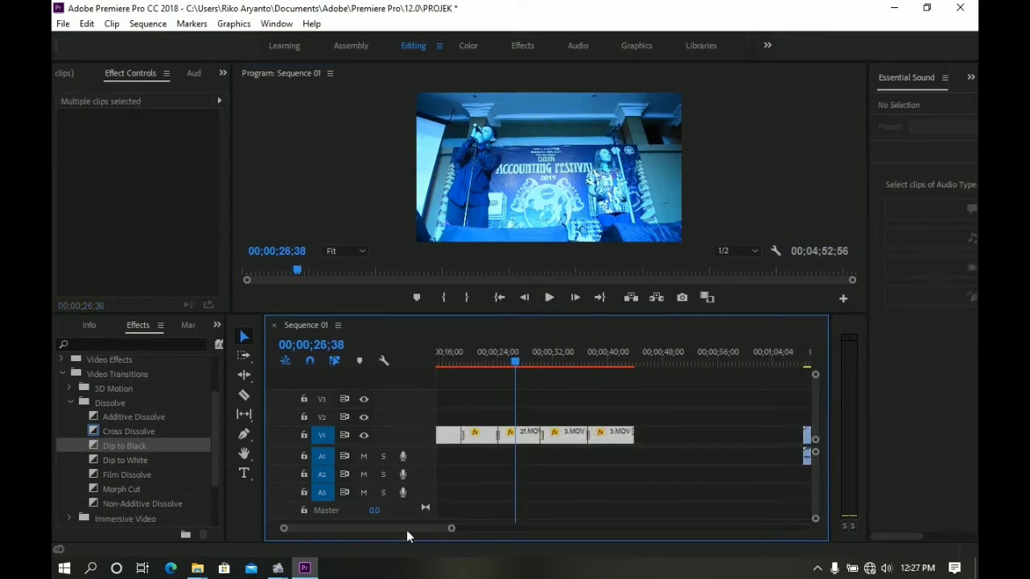
pyautogui.scroll(3, 405, 529)
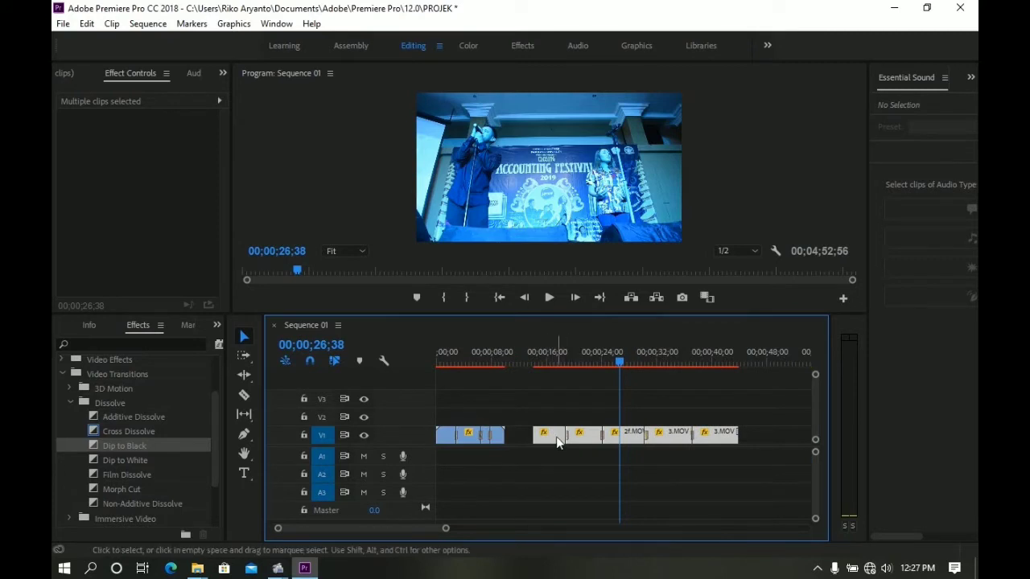
pyautogui.moveTo(557, 441); pyautogui.dragTo(535, 444)
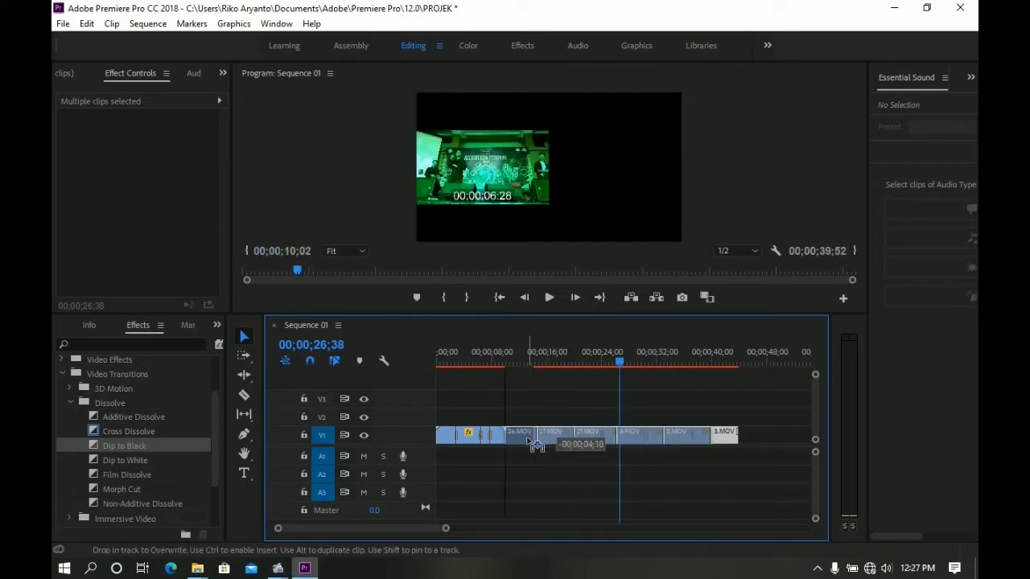
pyautogui.moveTo(535, 444); pyautogui.dragTo(527, 439)
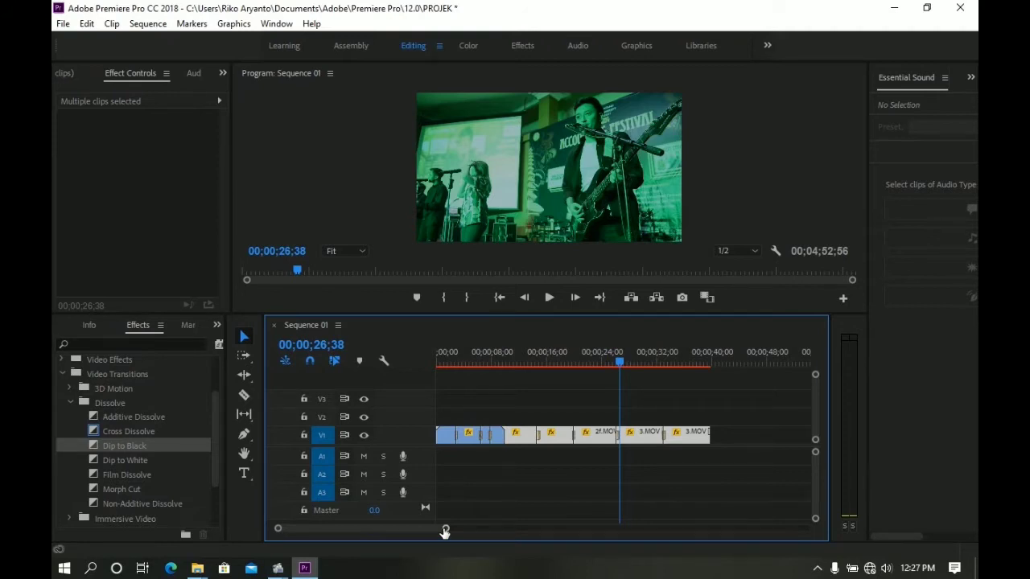
pyautogui.click(456, 407)
pyautogui.click(457, 363)
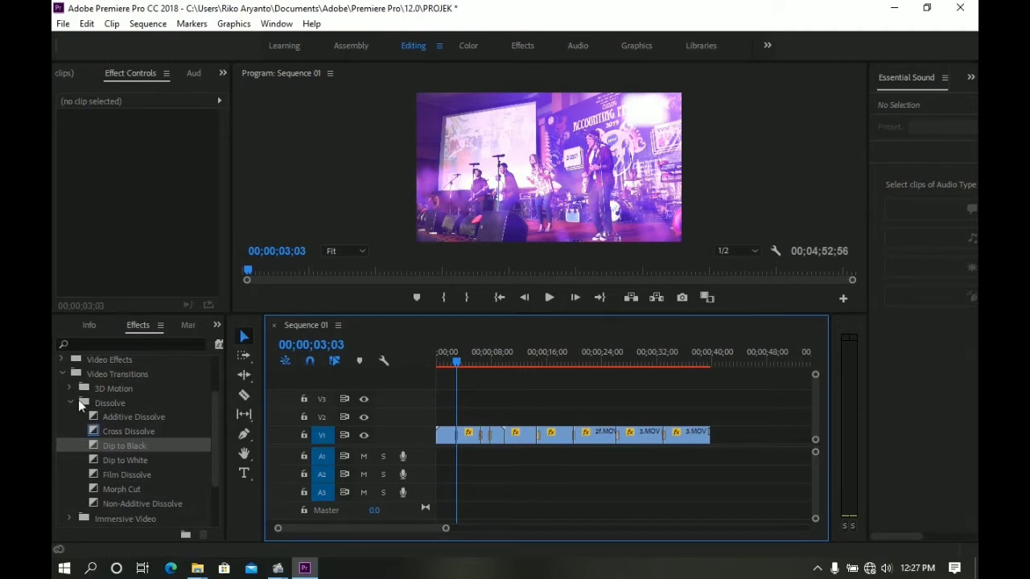
# Expand and collapse the Dissolve, 3D Motion and Wipe transition folders, leaving all folded
pyautogui.click(69, 403)
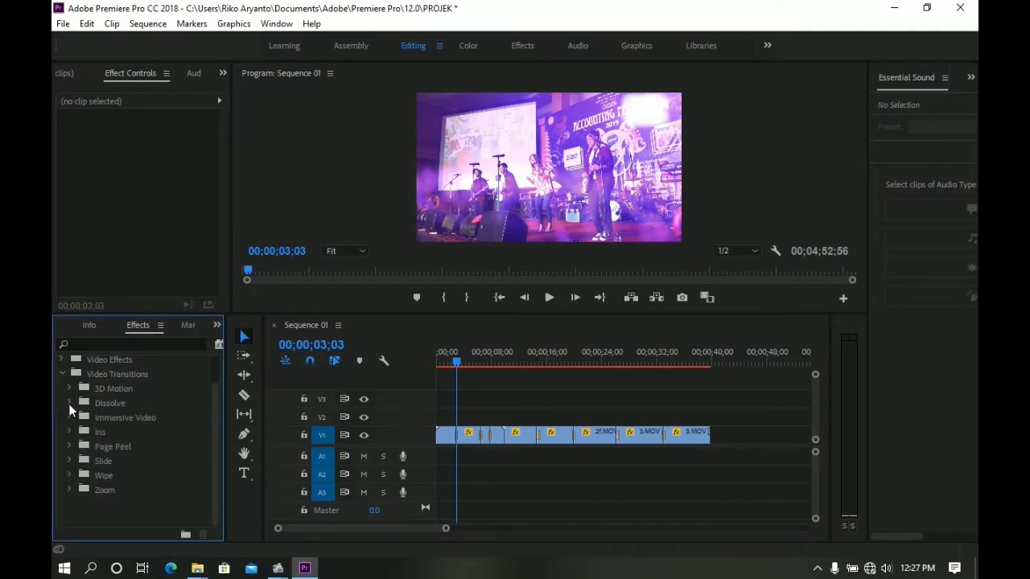
pyautogui.click(68, 404)
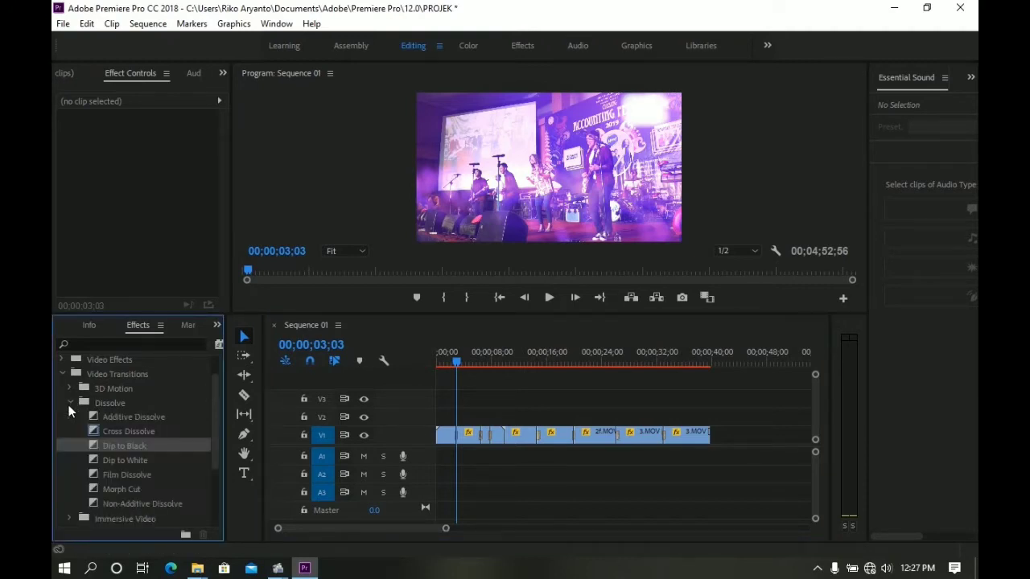
pyautogui.click(70, 398)
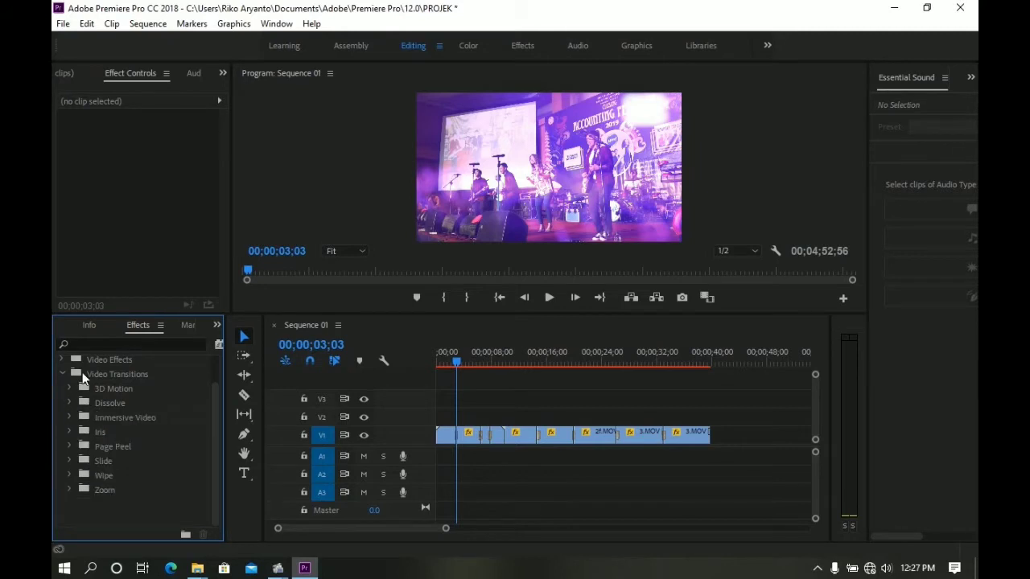
pyautogui.click(67, 388)
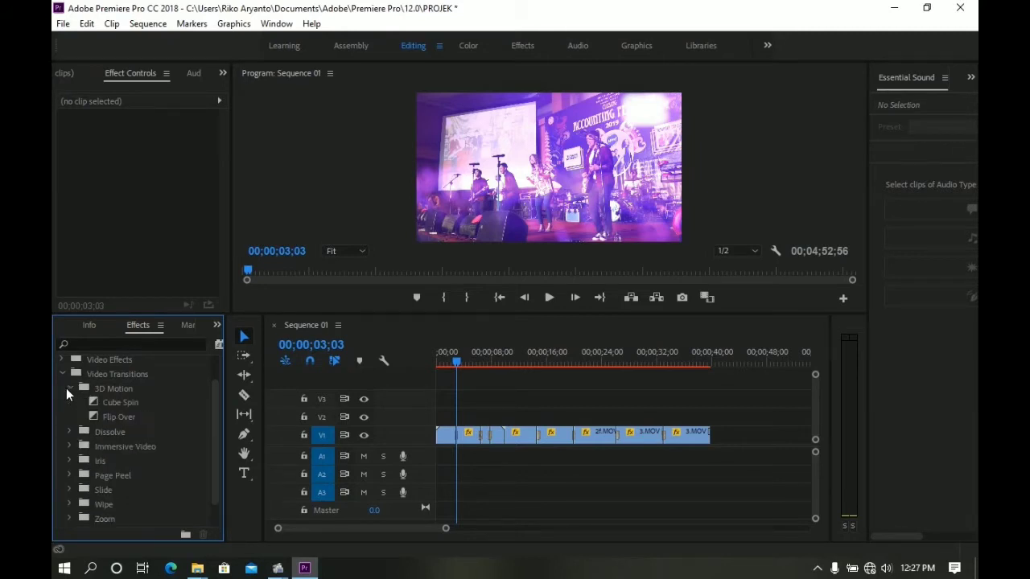
pyautogui.click(70, 388)
pyautogui.click(69, 401)
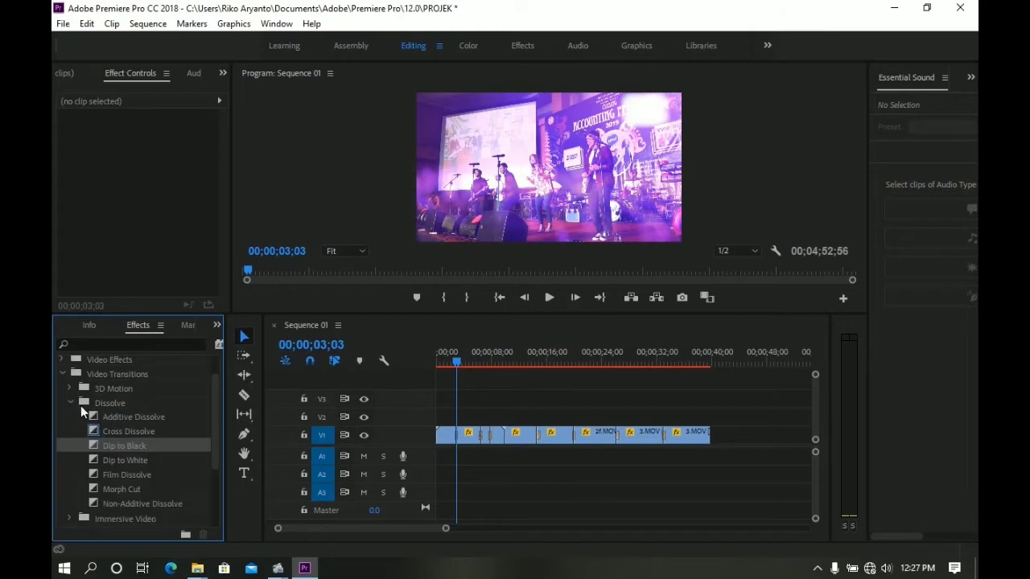
pyautogui.click(71, 403)
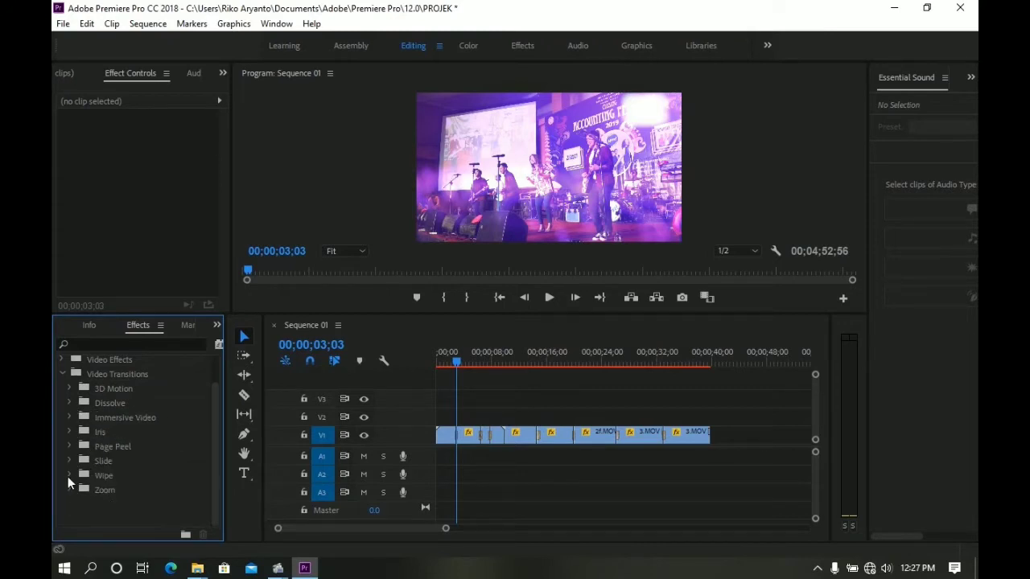
pyautogui.click(68, 476)
pyautogui.click(67, 475)
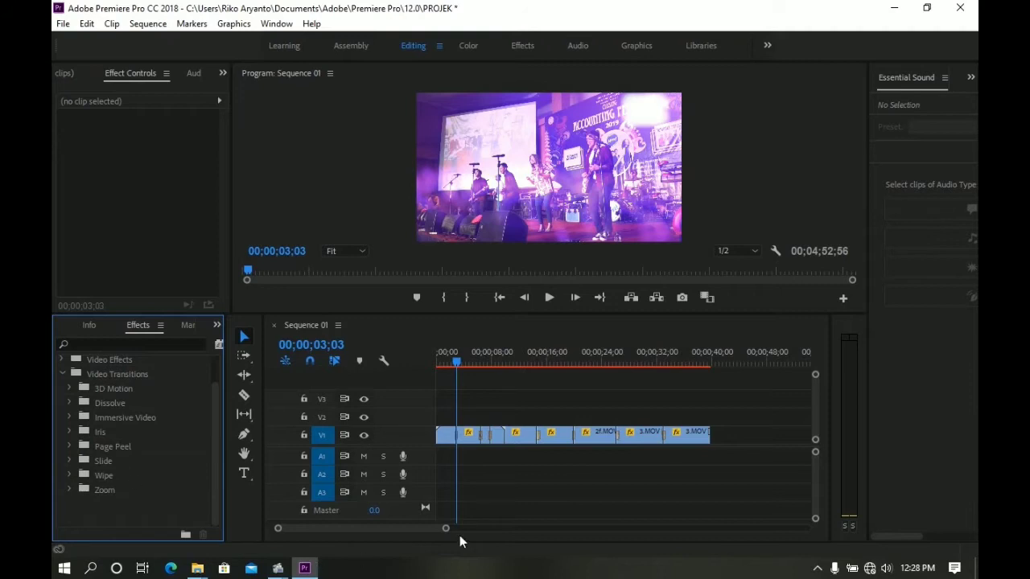
# Unlink the selected concert video clips from their audio
pyautogui.moveTo(446, 528); pyautogui.dragTo(569, 528)
pyautogui.moveTo(765, 482); pyautogui.dragTo(554, 425)
pyautogui.rightClick(631, 439)
pyautogui.click(667, 255)
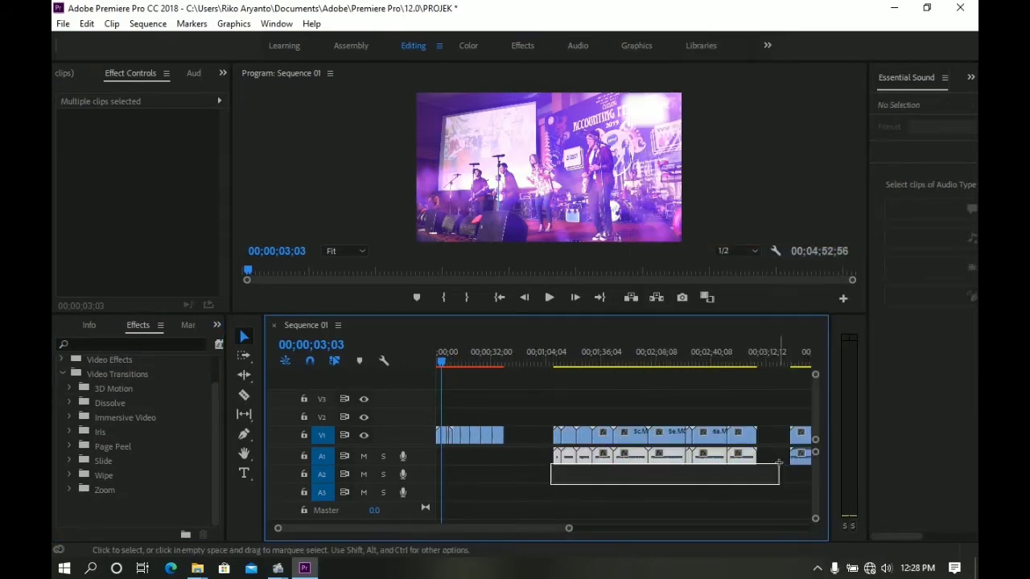
# Apply an Additive Dissolve transition to a V1 clip, dismissing the insufficient media warning
pyautogui.click(69, 403)
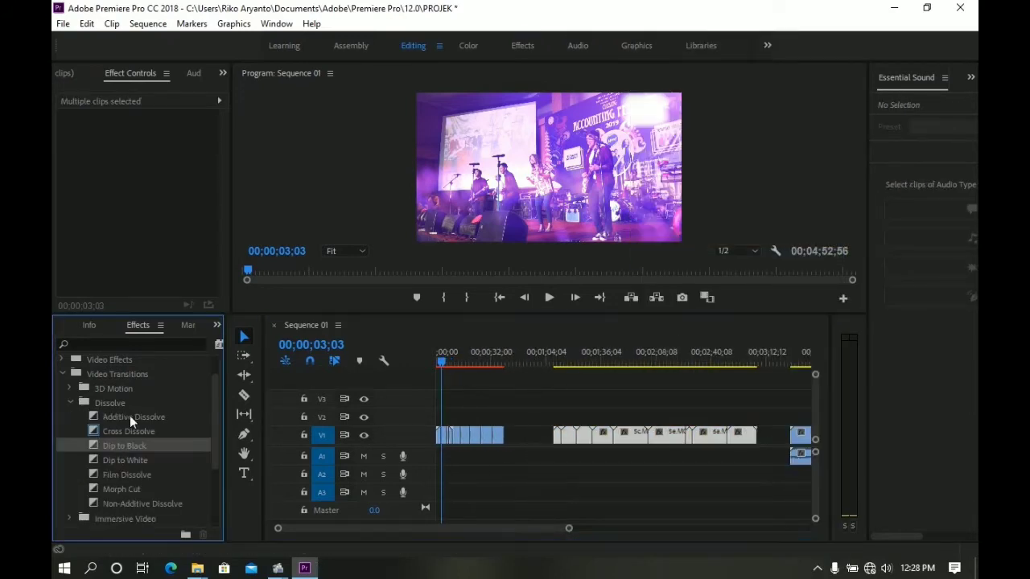
pyautogui.moveTo(134, 419); pyautogui.dragTo(570, 449)
pyautogui.click(611, 303)
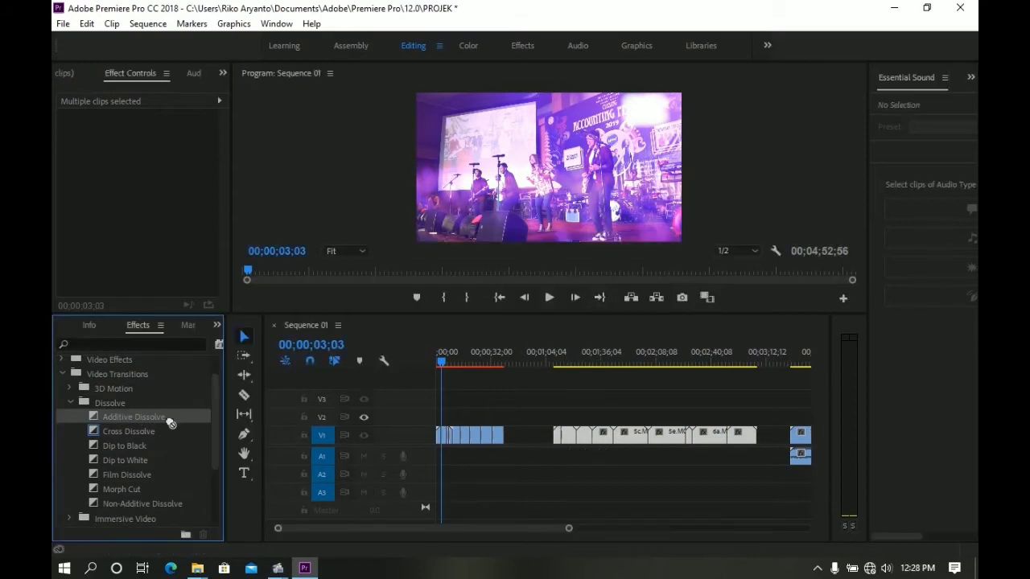
# Close the timeline gap by sliding the clips after it to the left
pyautogui.moveTo(171, 424); pyautogui.dragTo(452, 442)
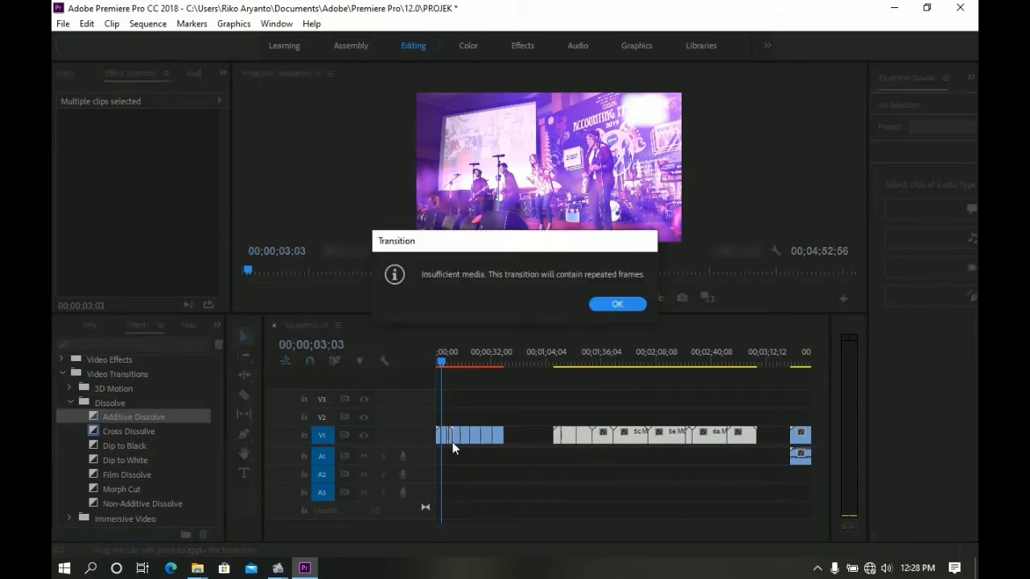
pyautogui.press('Return')
pyautogui.moveTo(569, 528); pyautogui.dragTo(529, 528)
pyautogui.scroll(-3, 600, 531)
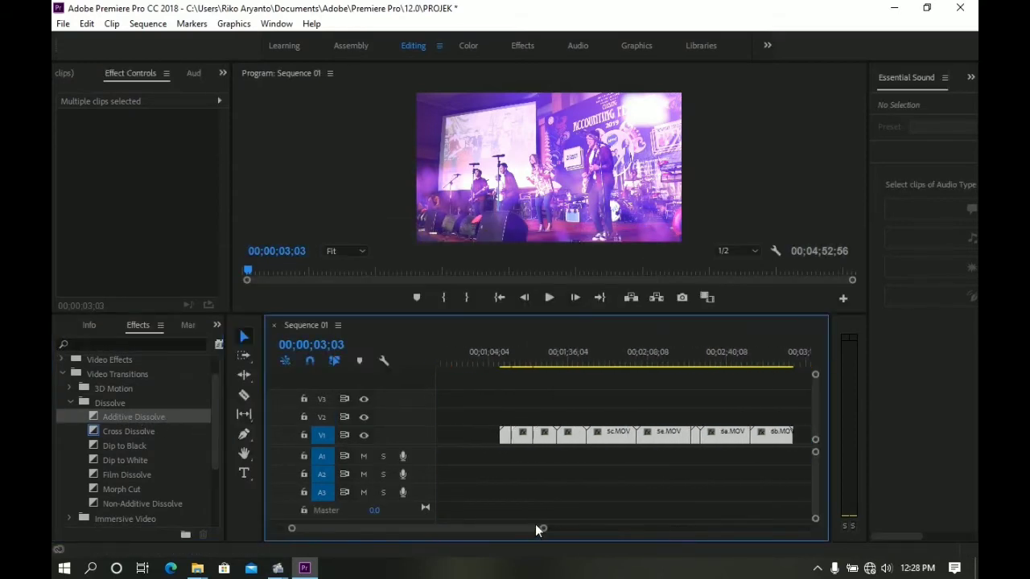
pyautogui.click(489, 447)
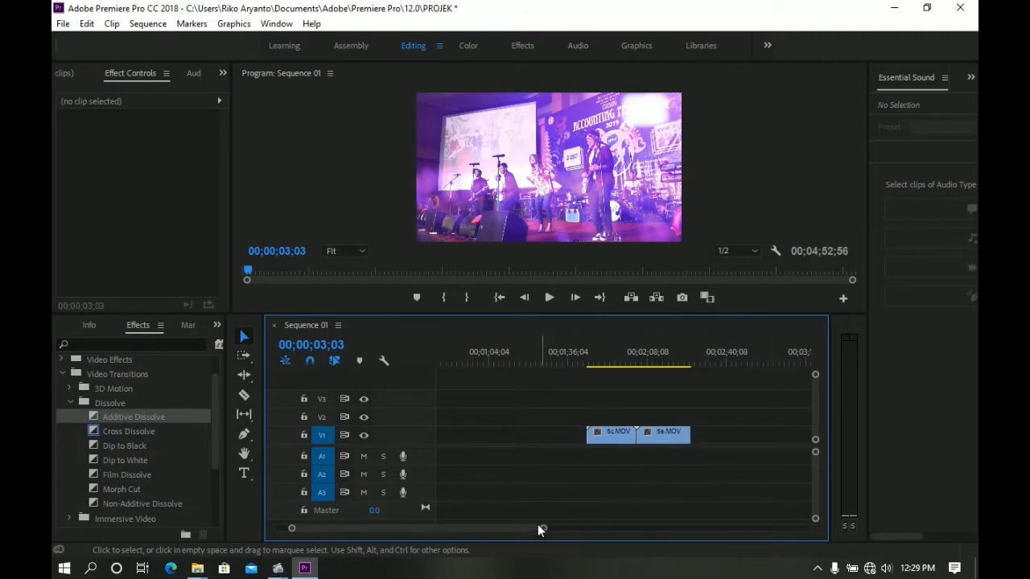
pyautogui.moveTo(543, 528); pyautogui.dragTo(614, 528)
pyautogui.hotkey('ctrl', 'a')
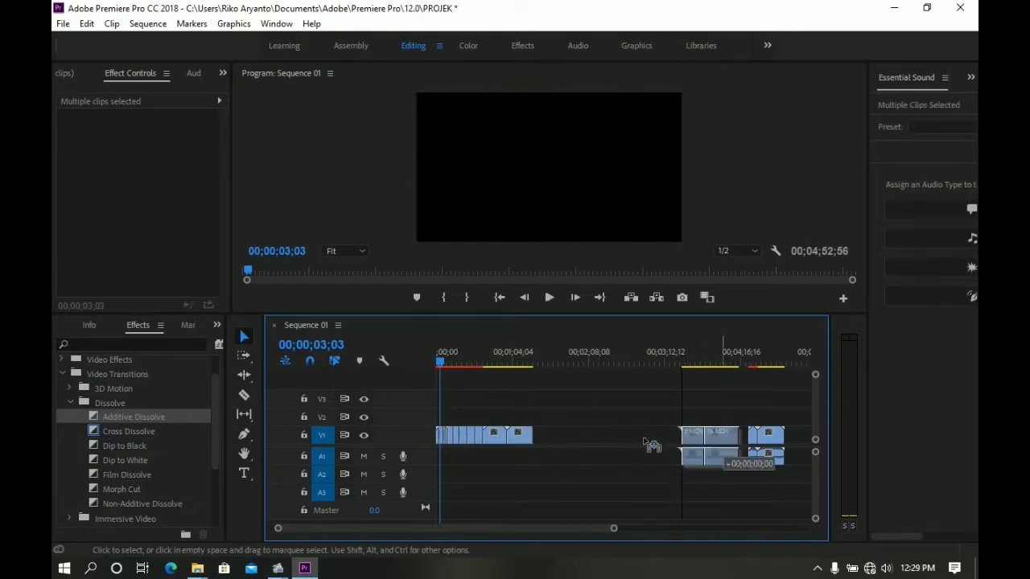
pyautogui.moveTo(692, 436); pyautogui.dragTo(548, 435)
pyautogui.moveTo(614, 528); pyautogui.dragTo(501, 528)
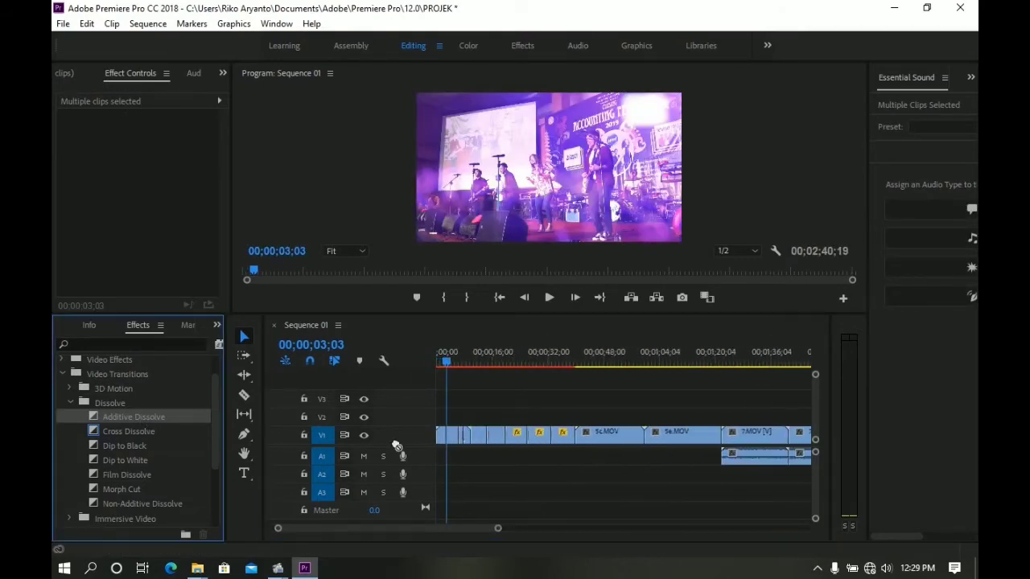
# Add Dip to Black transitions at the V1 edit points
pyautogui.moveTo(120, 446); pyautogui.dragTo(727, 441)
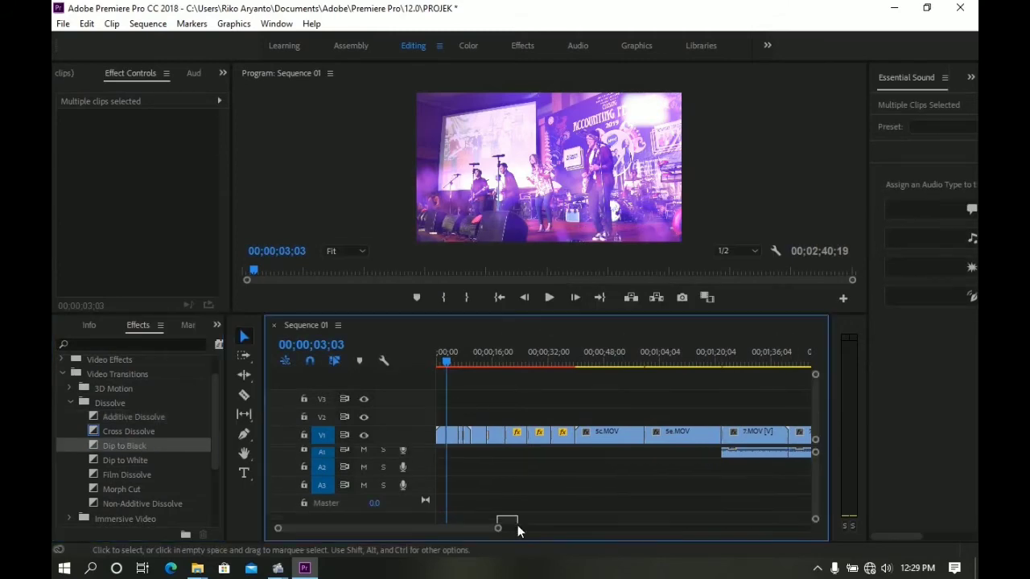
pyautogui.moveTo(498, 528); pyautogui.dragTo(541, 528)
pyautogui.moveTo(125, 446); pyautogui.dragTo(441, 435)
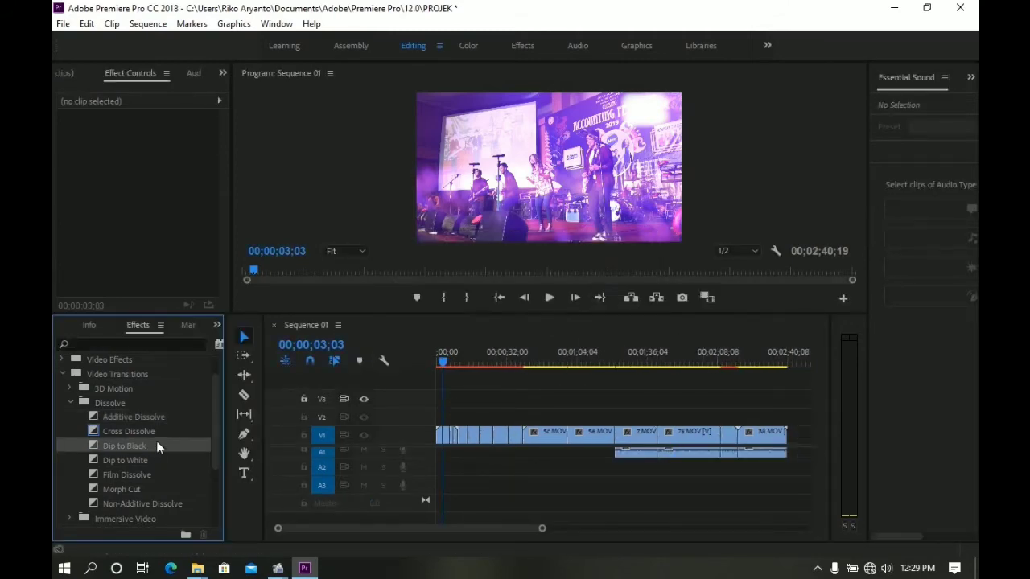
pyautogui.click(614, 303)
pyautogui.click(613, 352)
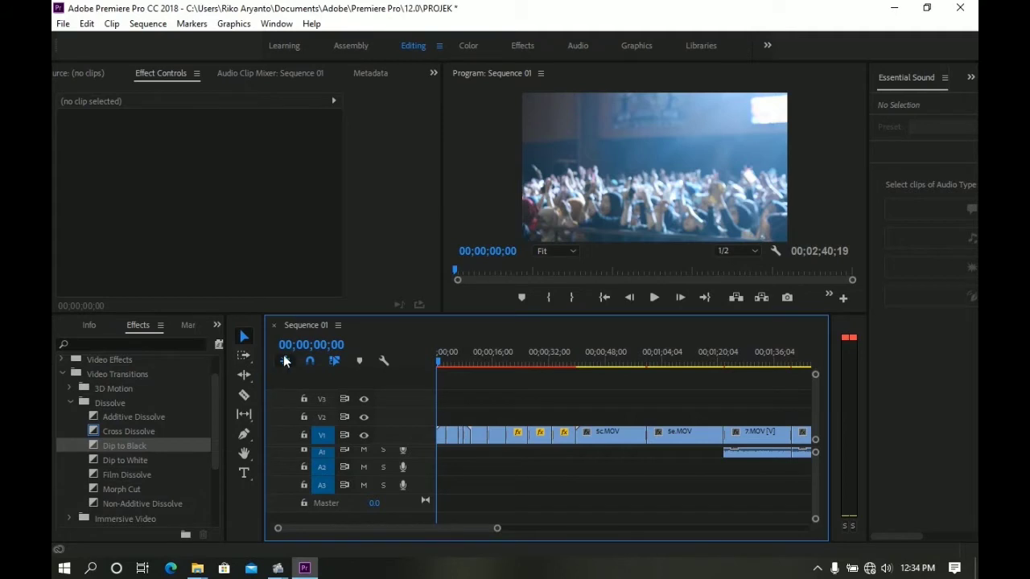
# Type a two-line title, ACCFEST and HIVI, near the top of the Program monitor
pyautogui.click(576, 135)
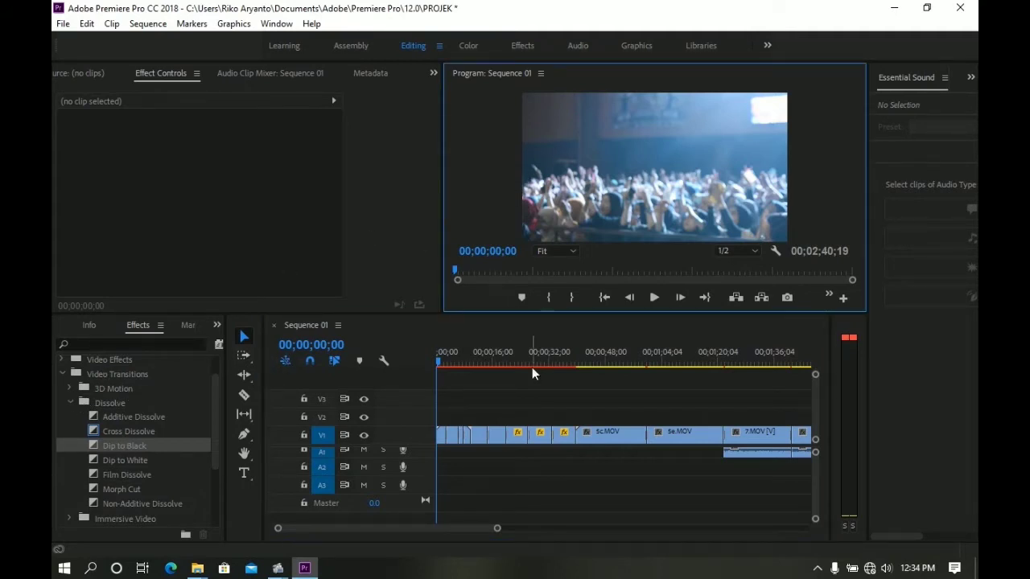
pyautogui.click(502, 376)
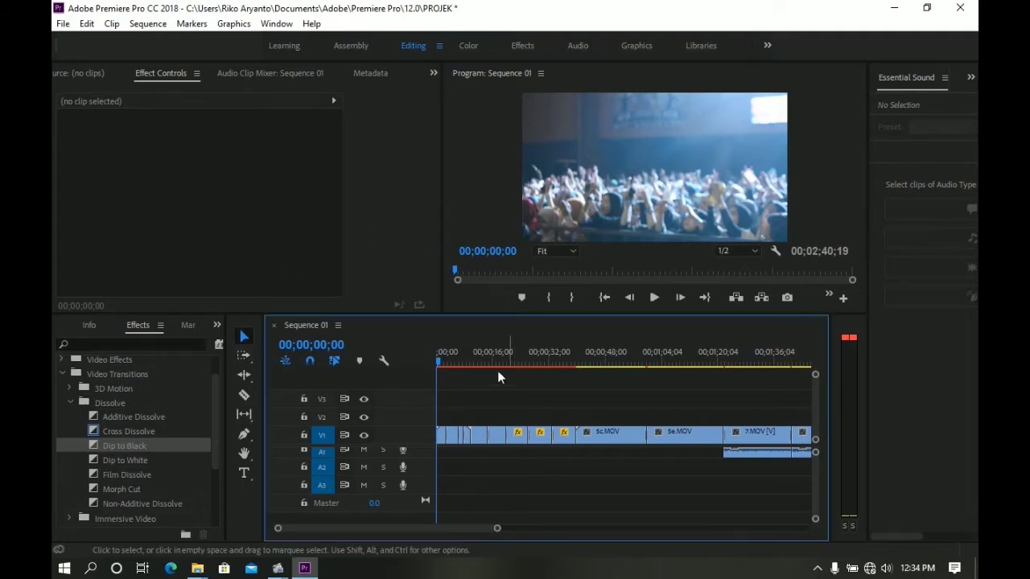
pyautogui.click(240, 479)
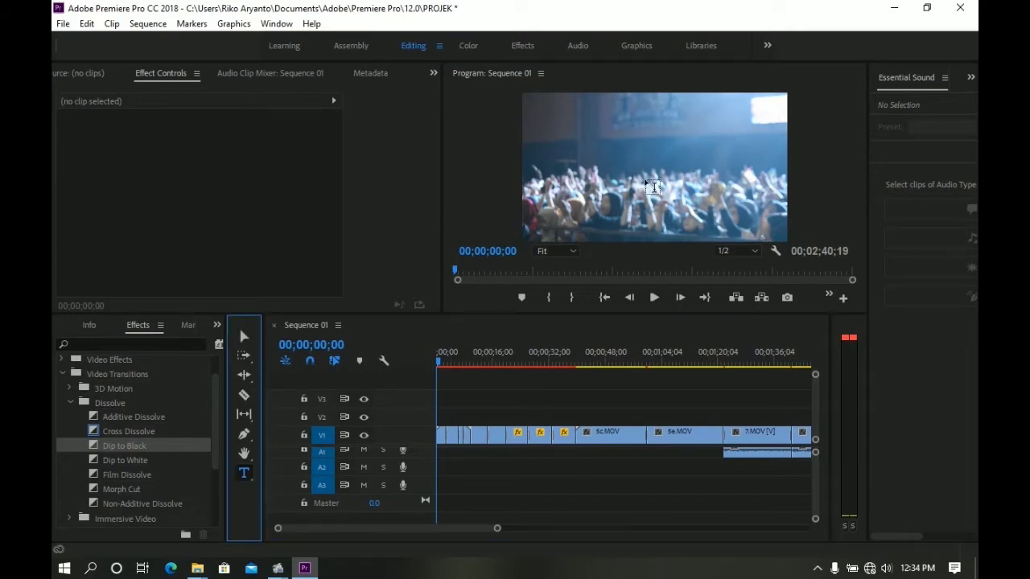
pyautogui.click(605, 144)
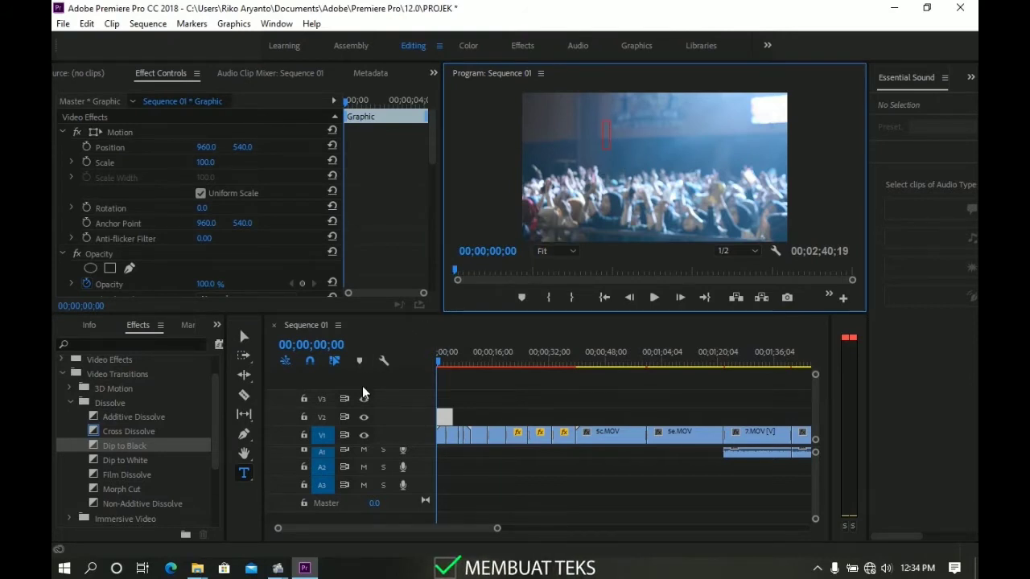
pyautogui.write('ACC')
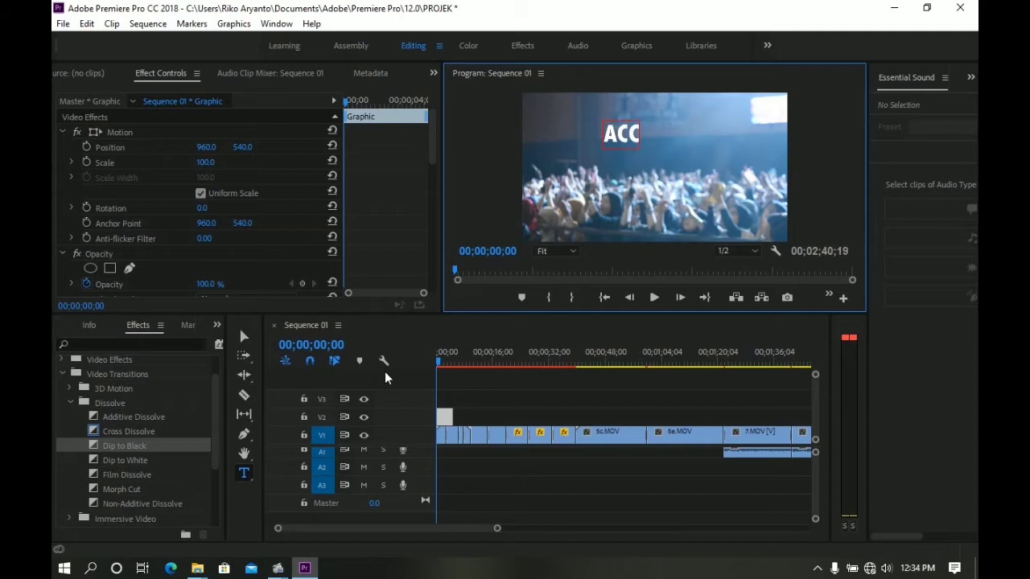
pyautogui.write('FEST')
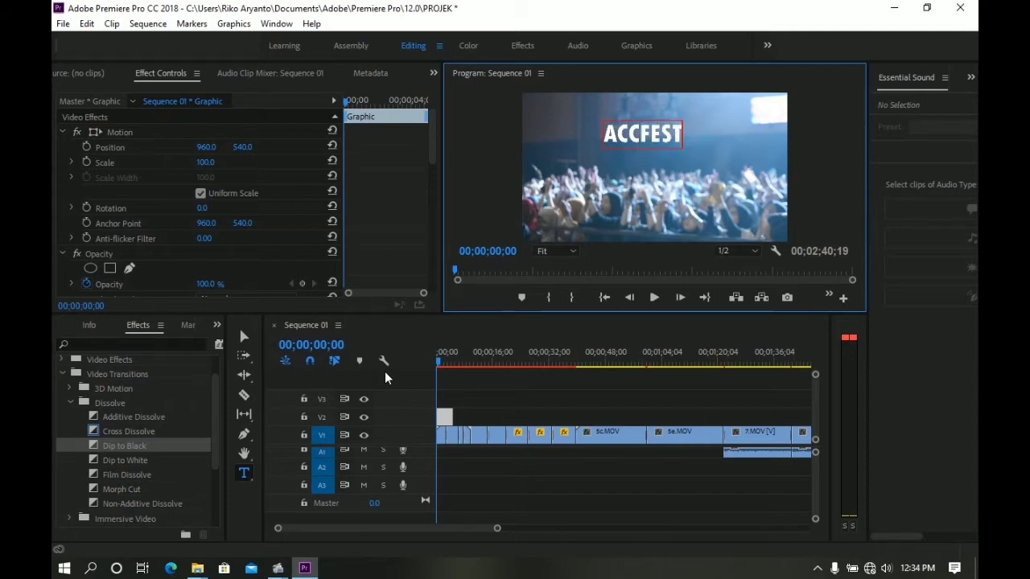
pyautogui.press('Return')
pyautogui.write('HI')
pyautogui.write('VI')
# Centre-align the ACCFEST HIVI title text and finish editing it
pyautogui.scroll(-1, 269, 211)
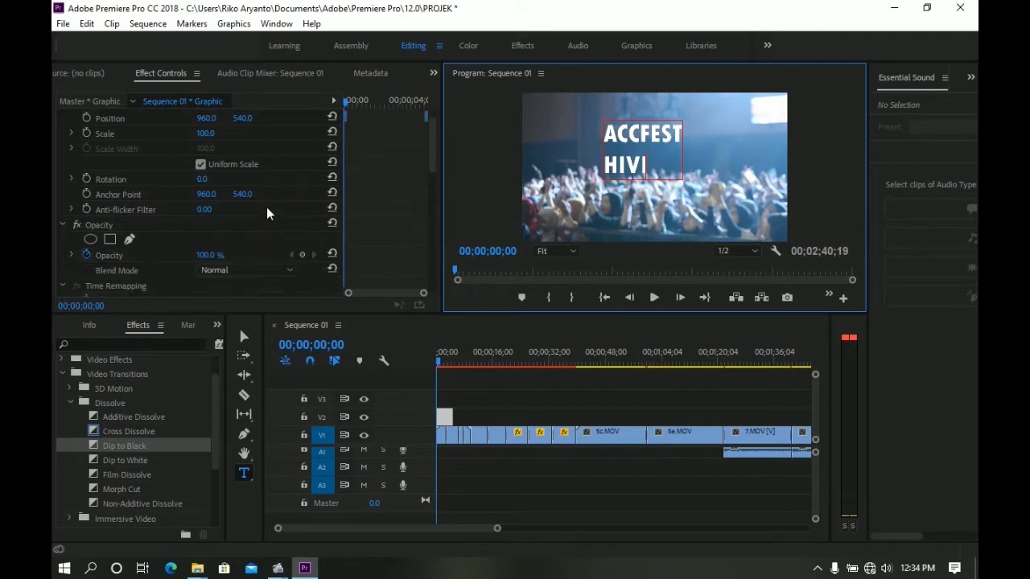
pyautogui.scroll(-1, 268, 213)
pyautogui.scroll(-1, 268, 216)
pyautogui.scroll(2, 268, 217)
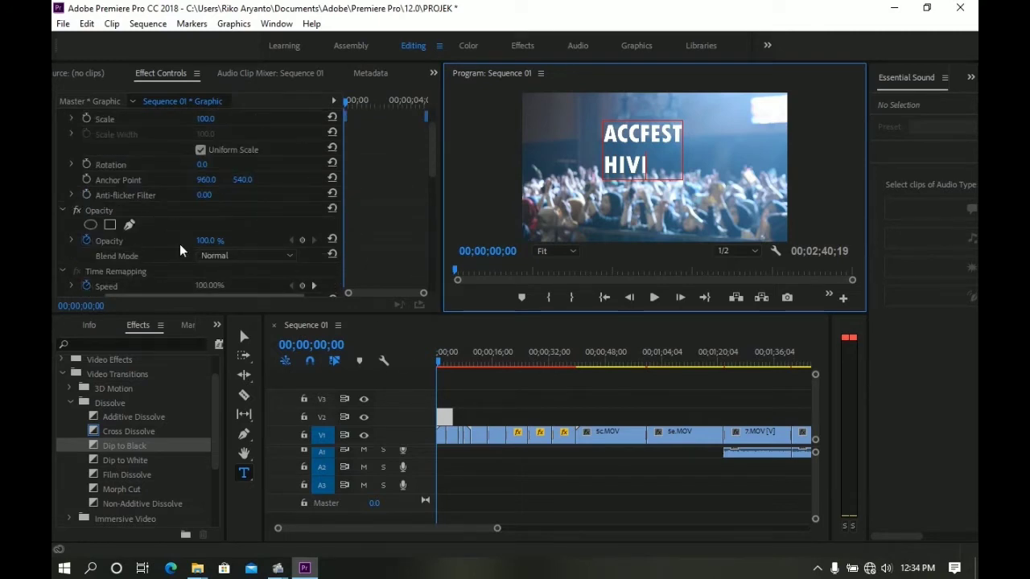
pyautogui.scroll(-1, 209, 233)
pyautogui.scroll(-2, 202, 251)
pyautogui.scroll(-1, 203, 249)
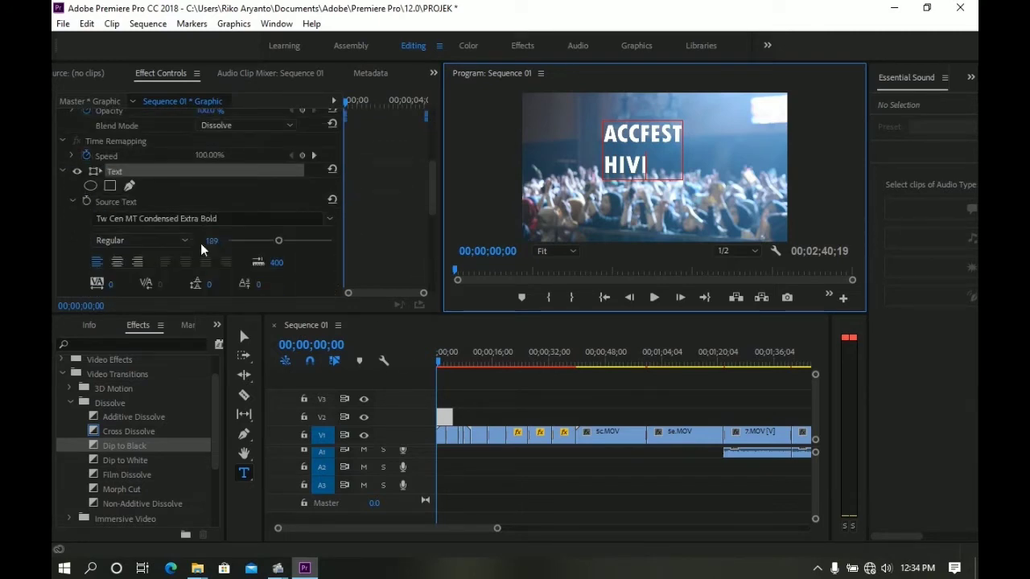
pyautogui.scroll(-2, 185, 226)
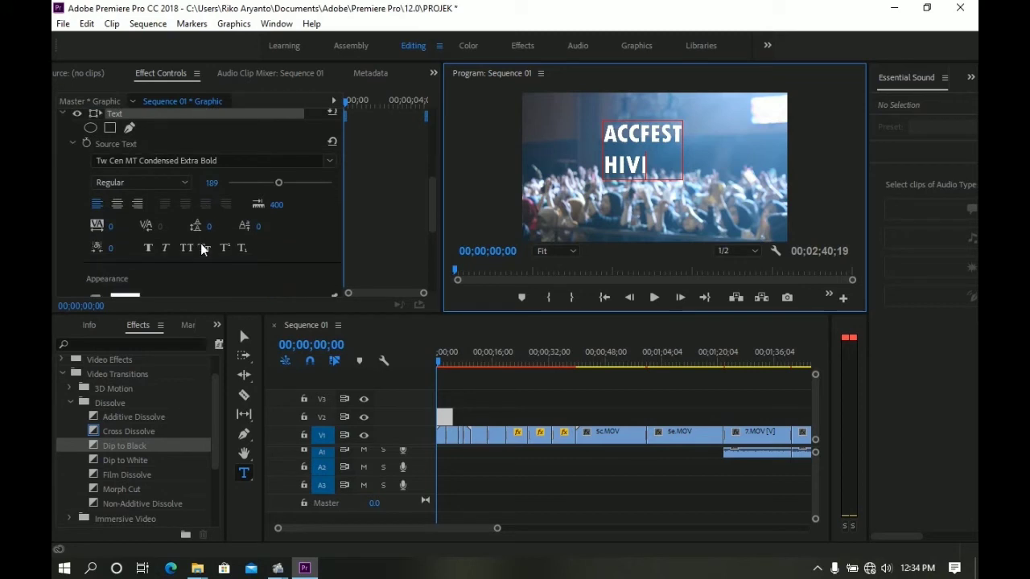
pyautogui.click(119, 206)
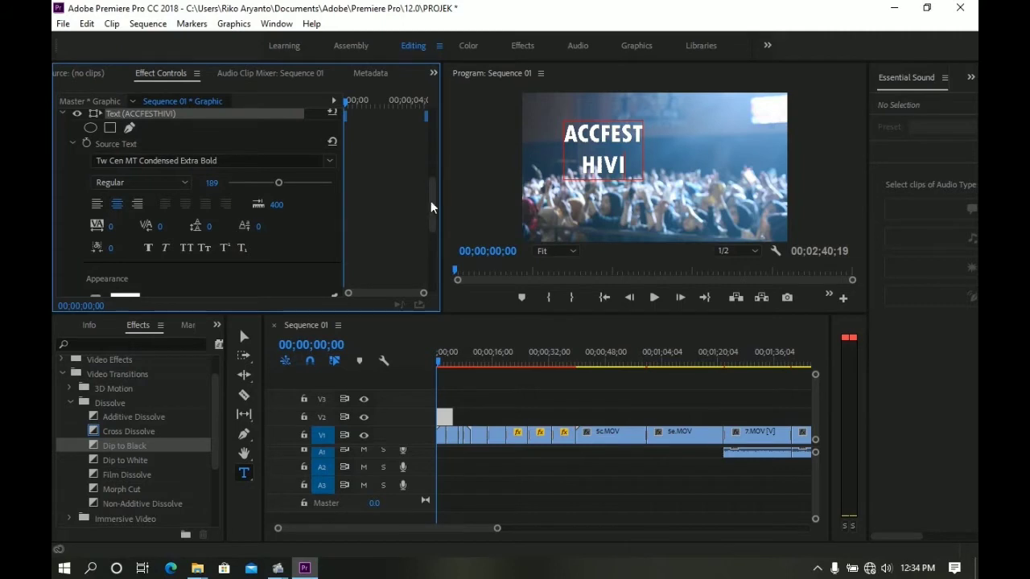
pyautogui.click(244, 337)
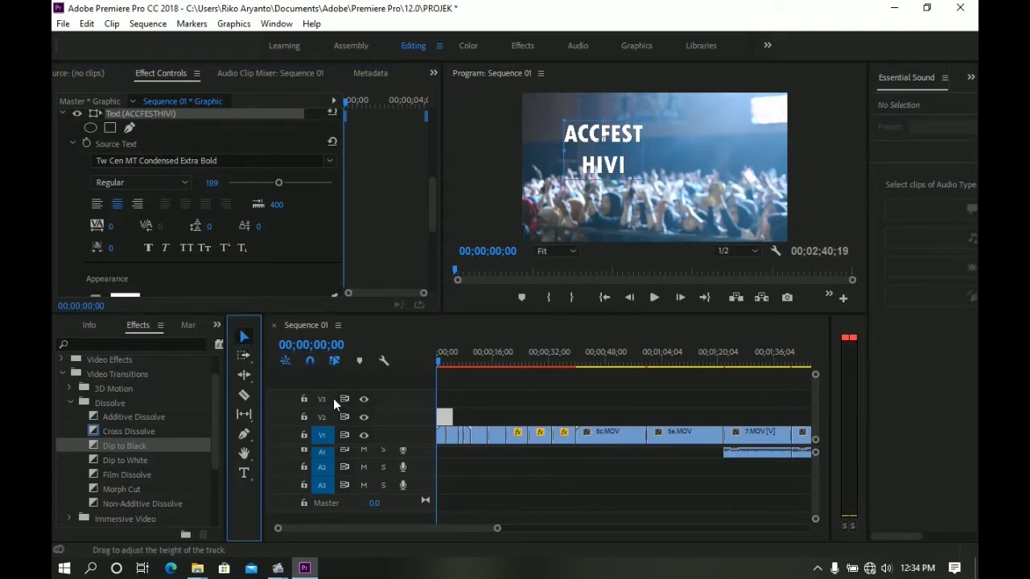
# Shift the title horizontally toward the centre of the frame
pyautogui.scroll(-3, 174, 270)
pyautogui.scroll(-1, 174, 263)
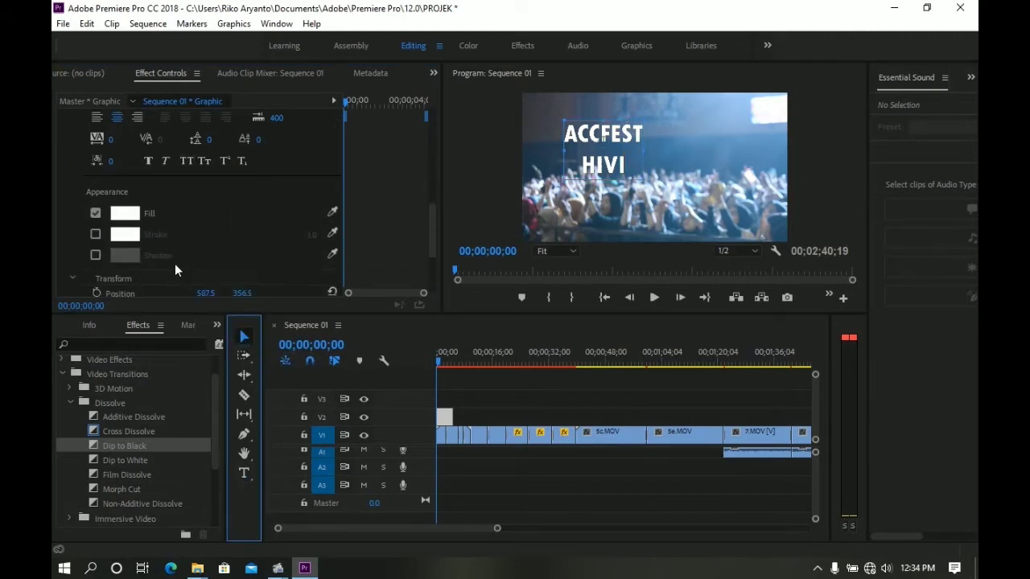
pyautogui.scroll(-3, 175, 263)
pyautogui.scroll(-2, 174, 270)
pyautogui.scroll(-1, 175, 269)
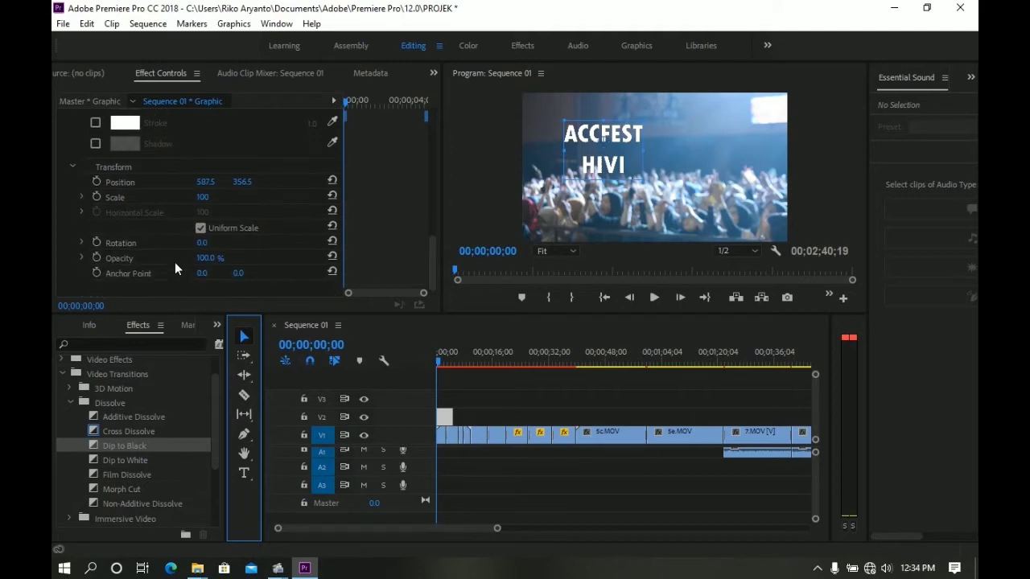
pyautogui.scroll(3, 175, 268)
pyautogui.scroll(2, 175, 268)
pyautogui.scroll(-2, 174, 268)
pyautogui.scroll(-1, 174, 268)
pyautogui.scroll(2, 149, 239)
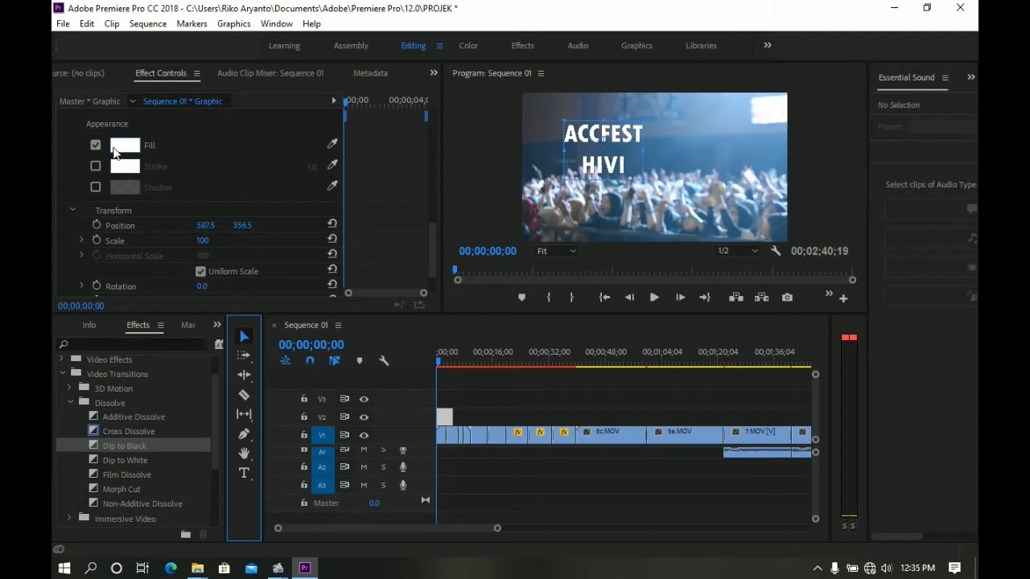
pyautogui.moveTo(198, 226); pyautogui.dragTo(218, 226)
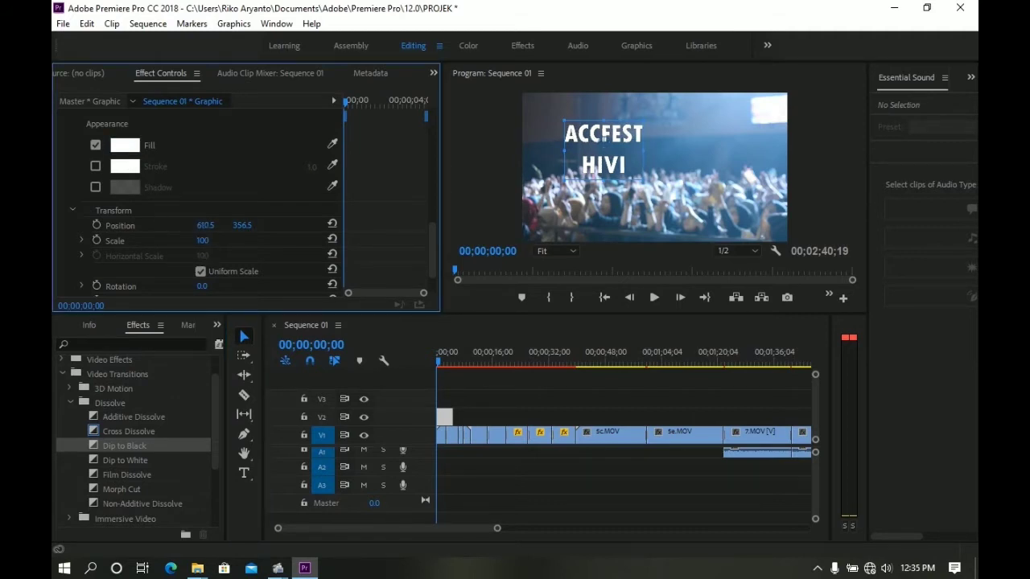
pyautogui.moveTo(626, 138); pyautogui.dragTo(650, 139)
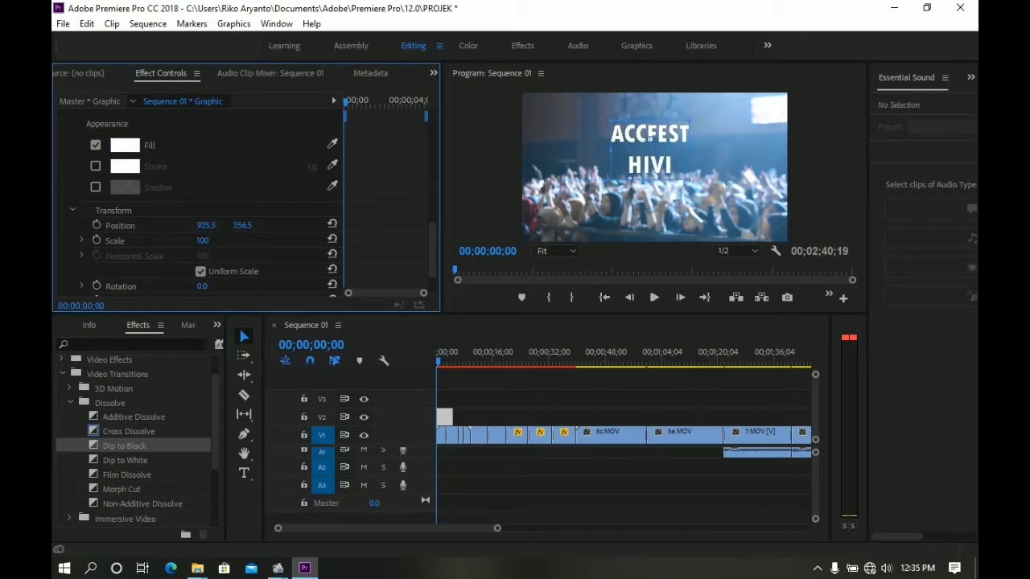
pyautogui.moveTo(211, 226); pyautogui.dragTo(233, 230)
# Lower the title to position 926.5, 465.5 and set its Scale to 0
pyautogui.moveTo(237, 229); pyautogui.dragTo(359, 229)
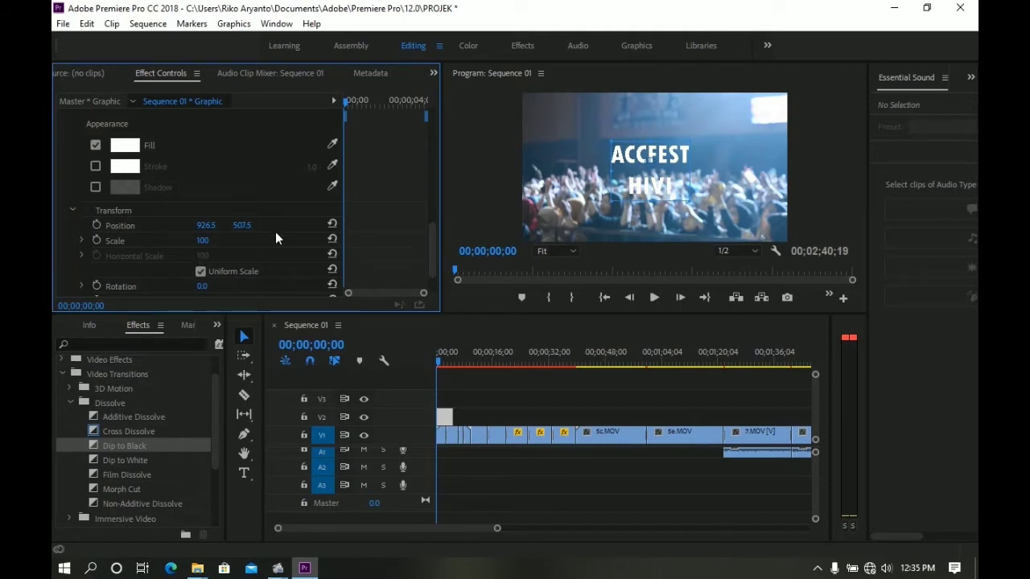
pyautogui.moveTo(242, 225)
pyautogui.mouseDown()
pyautogui.moveTo(223, 226)
pyautogui.moveTo(238, 226)
pyautogui.mouseUp()
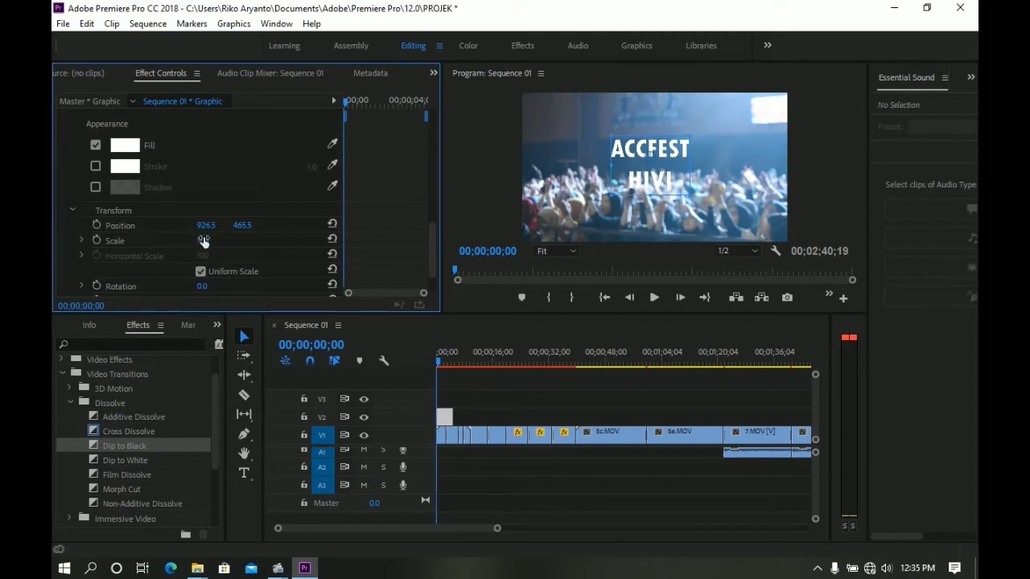
pyautogui.moveTo(202, 240); pyautogui.dragTo(161, 241)
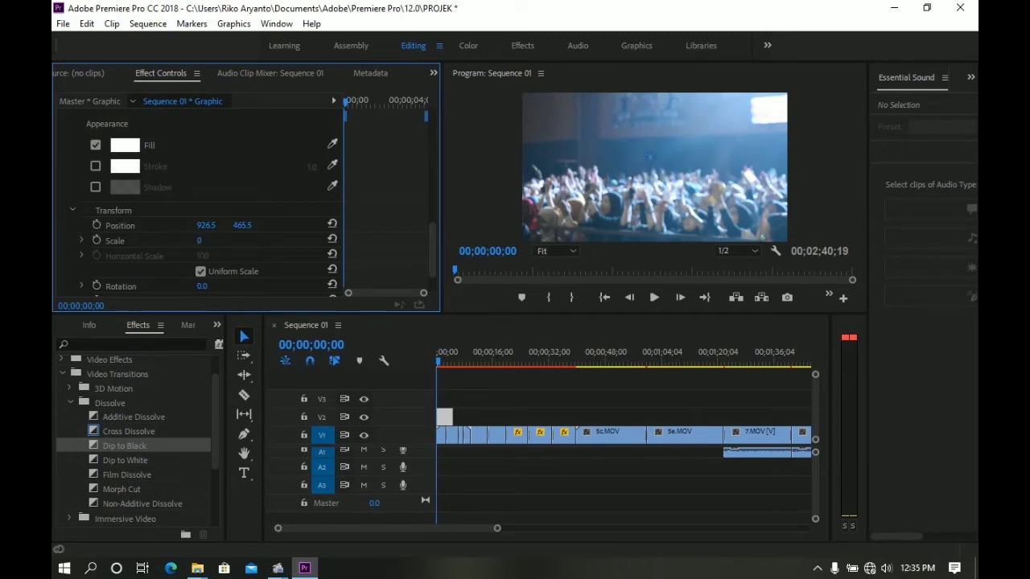
# Keyframe the title's Scale at 0 and move the playhead to about 00;00;02;53
pyautogui.click(95, 241)
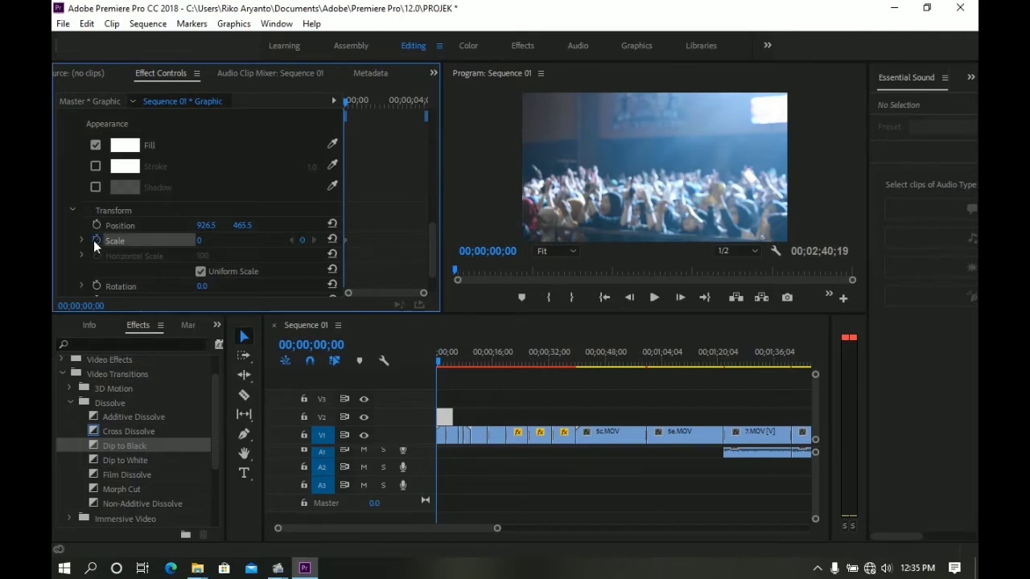
pyautogui.click(438, 365)
pyautogui.moveTo(438, 364); pyautogui.dragTo(449, 367)
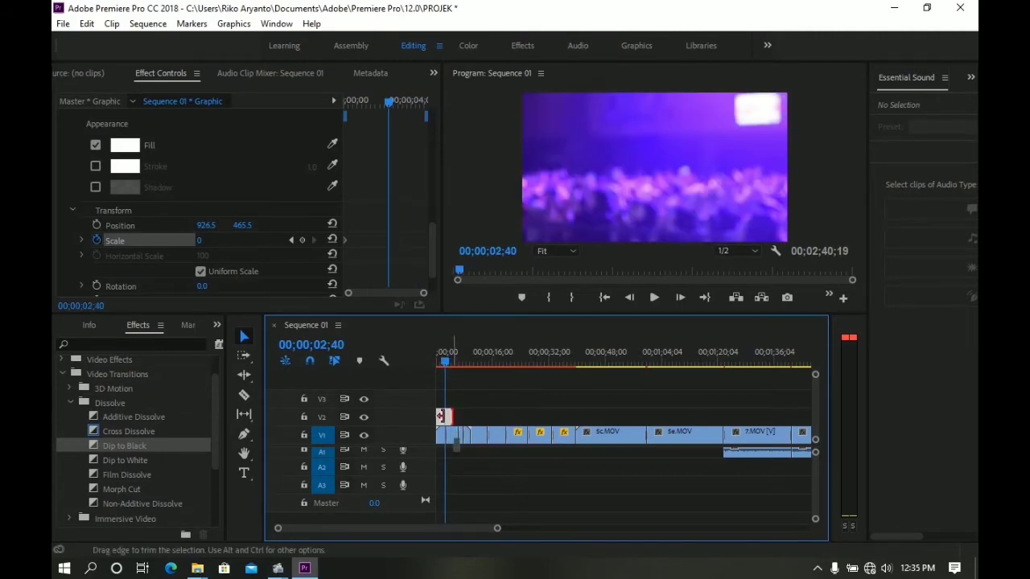
pyautogui.moveTo(447, 415); pyautogui.dragTo(442, 416)
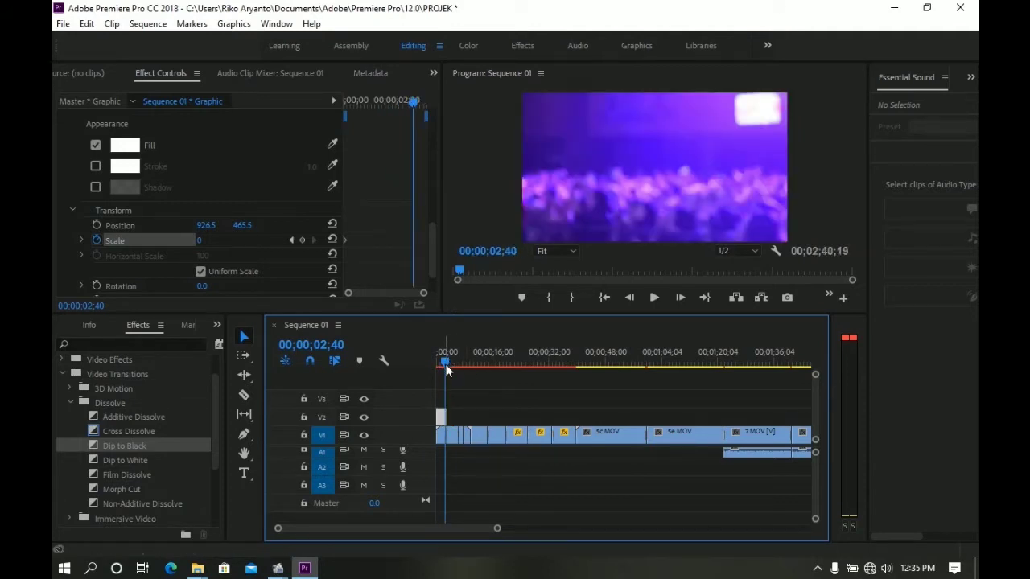
pyautogui.moveTo(447, 369); pyautogui.dragTo(449, 369)
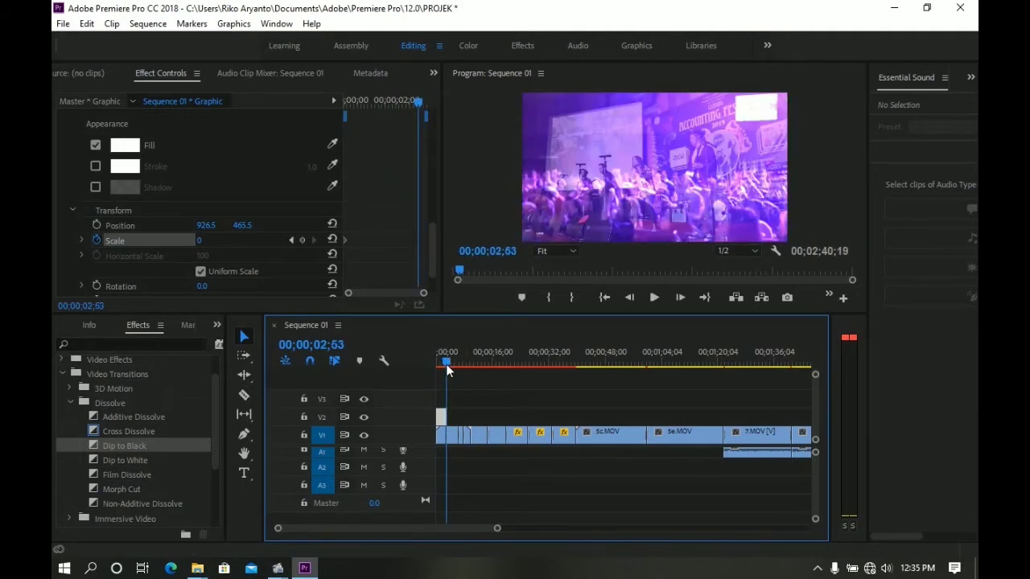
# Set the title's Scale to 147 at that point
pyautogui.click(201, 242)
pyautogui.write('92')
pyautogui.press('Return')
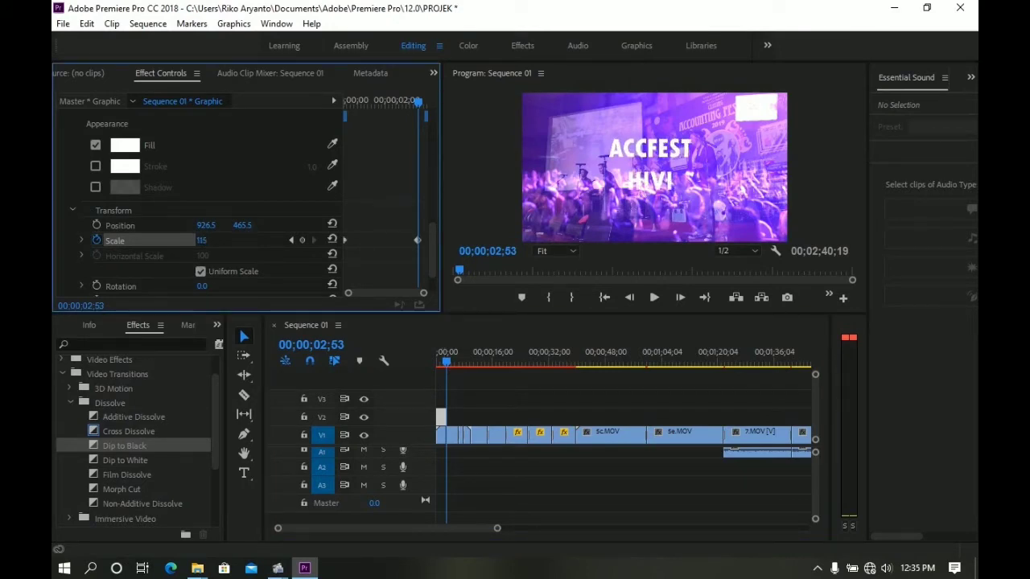
pyautogui.write('143')
pyautogui.press('Return')
pyautogui.moveTo(202, 240); pyautogui.dragTo(218, 246)
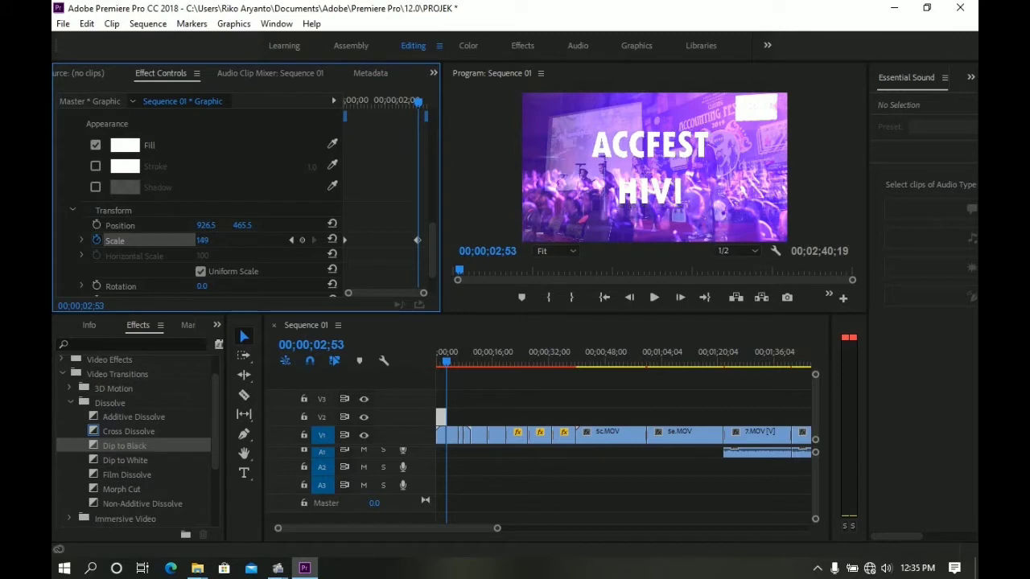
# Preview the title's zoom-in animation from the start of the sequence
pyautogui.moveTo(441, 363); pyautogui.dragTo(425, 364)
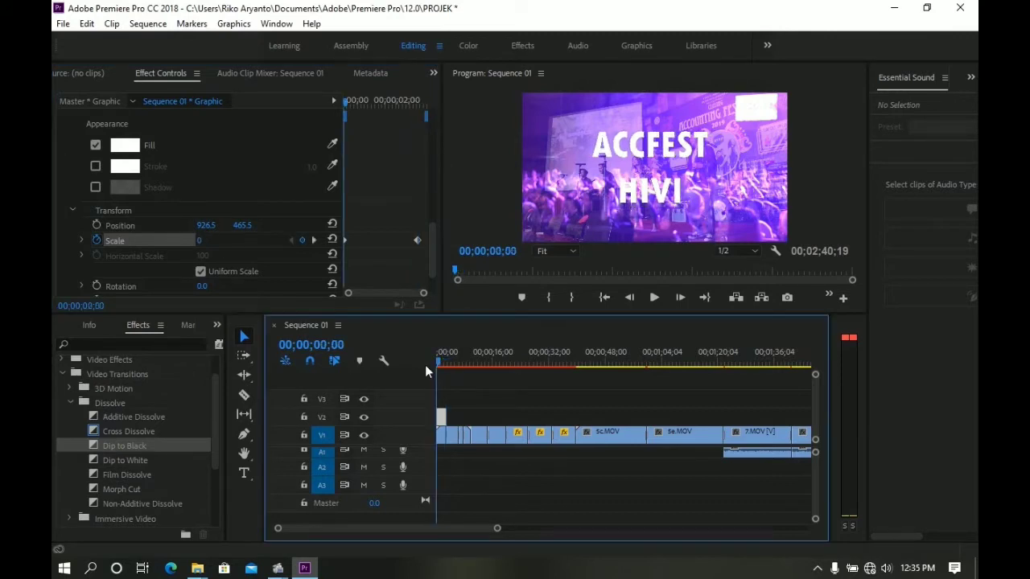
pyautogui.click(654, 298)
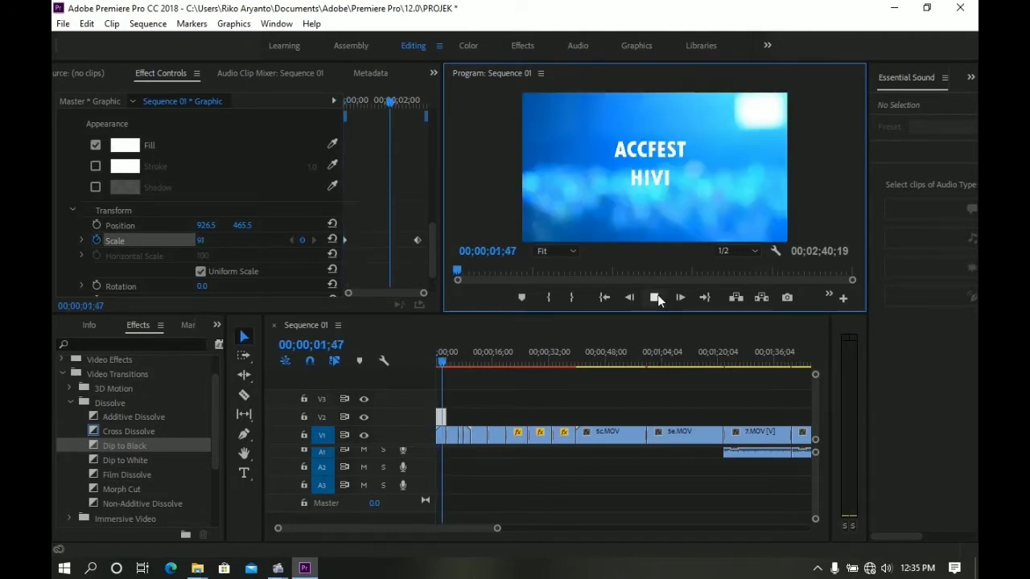
pyautogui.click(656, 297)
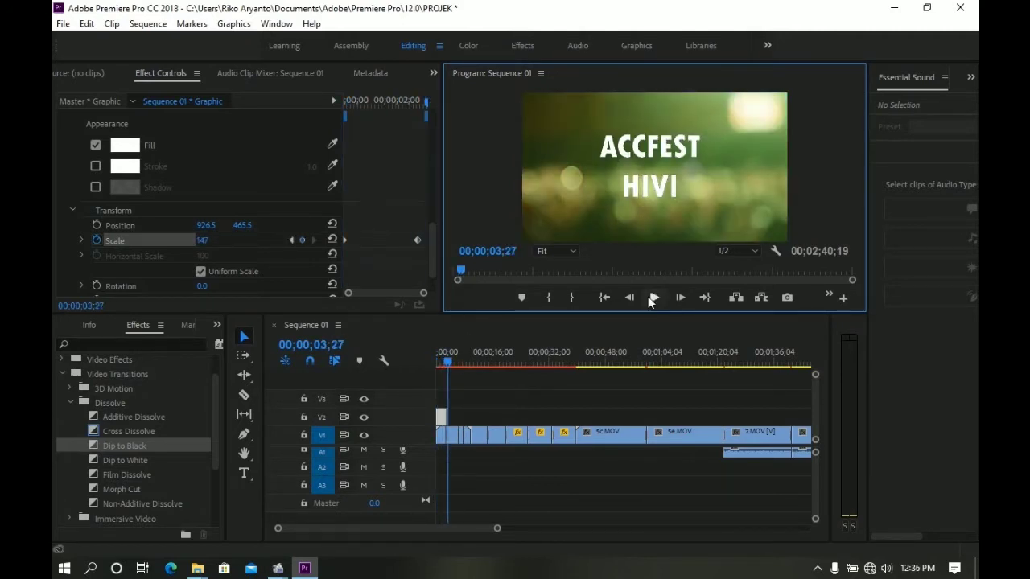
pyautogui.moveTo(449, 364); pyautogui.dragTo(437, 366)
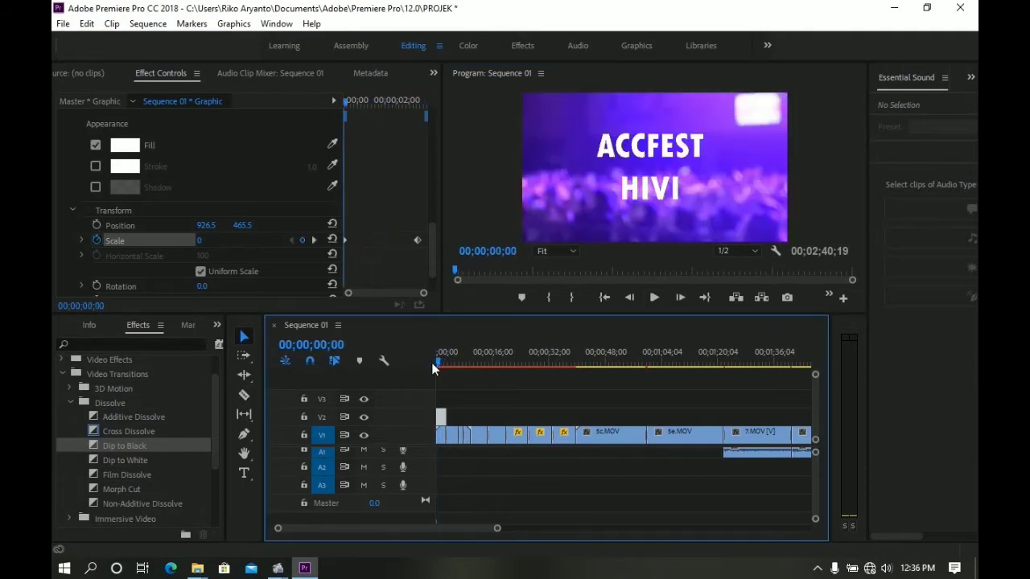
# Set the title's Opacity to 0% and keyframe it at the start
pyautogui.scroll(-3, 142, 266)
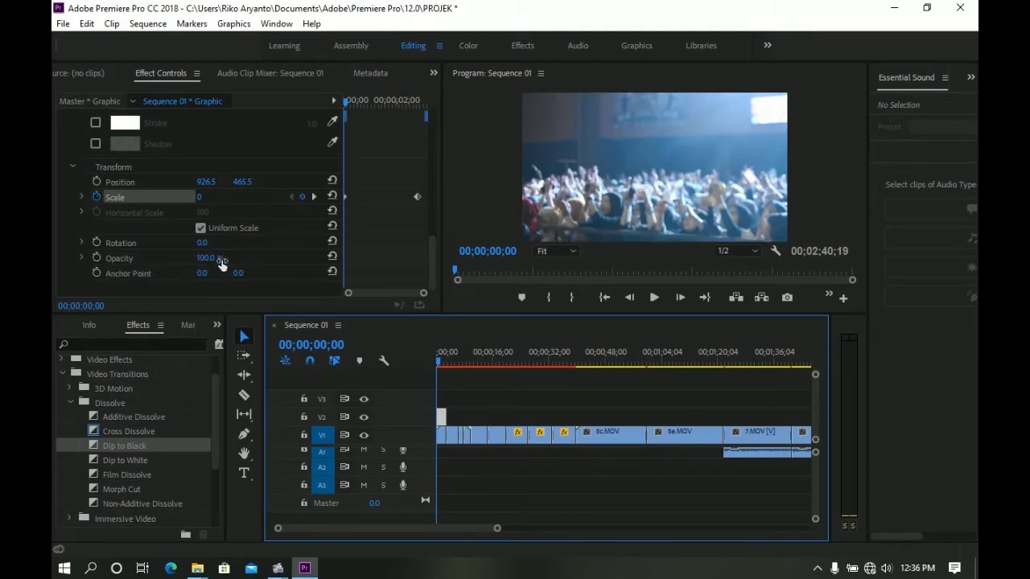
pyautogui.moveTo(221, 261); pyautogui.dragTo(198, 259)
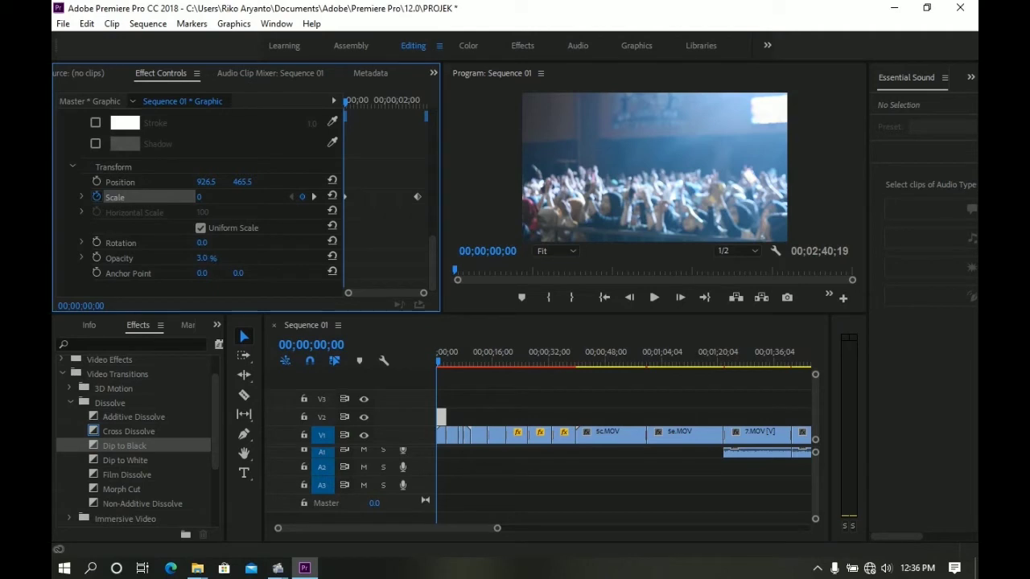
pyautogui.click(95, 257)
# Add opacity keyframes at 91% around 1.5 seconds and 100% just past three seconds
pyautogui.click(441, 363)
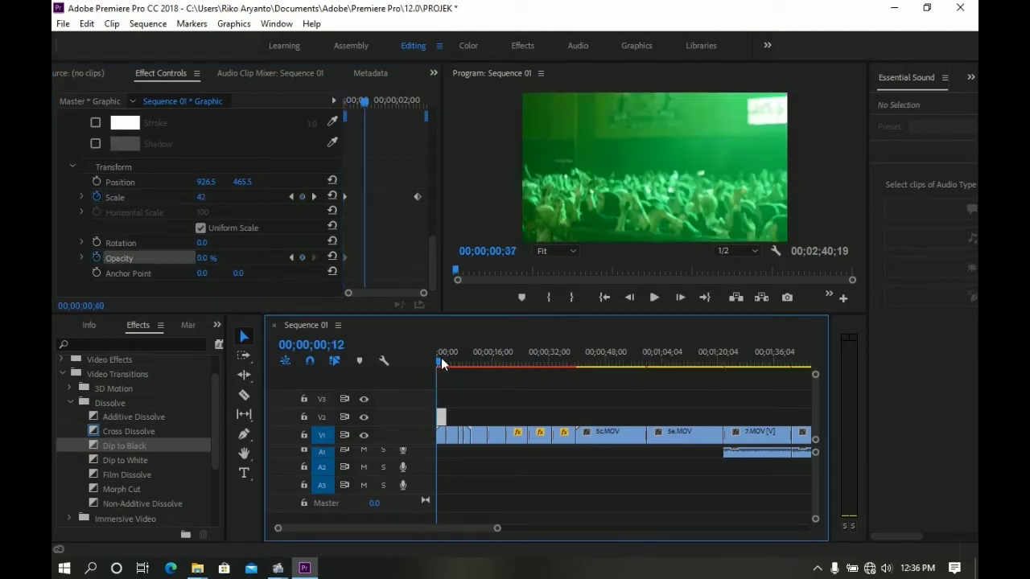
pyautogui.moveTo(441, 363); pyautogui.dragTo(443, 363)
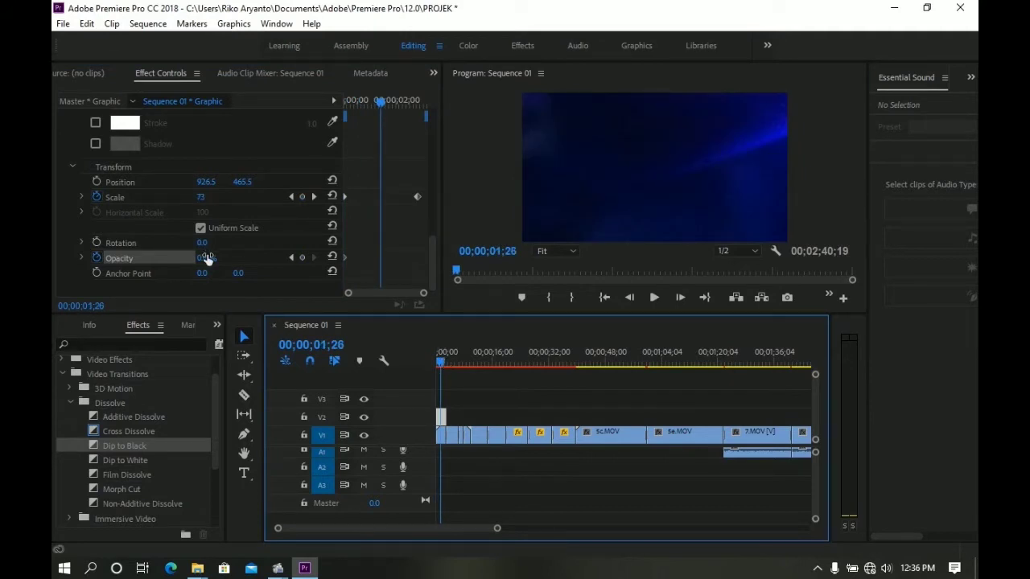
pyautogui.moveTo(207, 258)
pyautogui.mouseDown()
pyautogui.moveTo(261, 258)
pyautogui.moveTo(234, 258)
pyautogui.mouseUp()
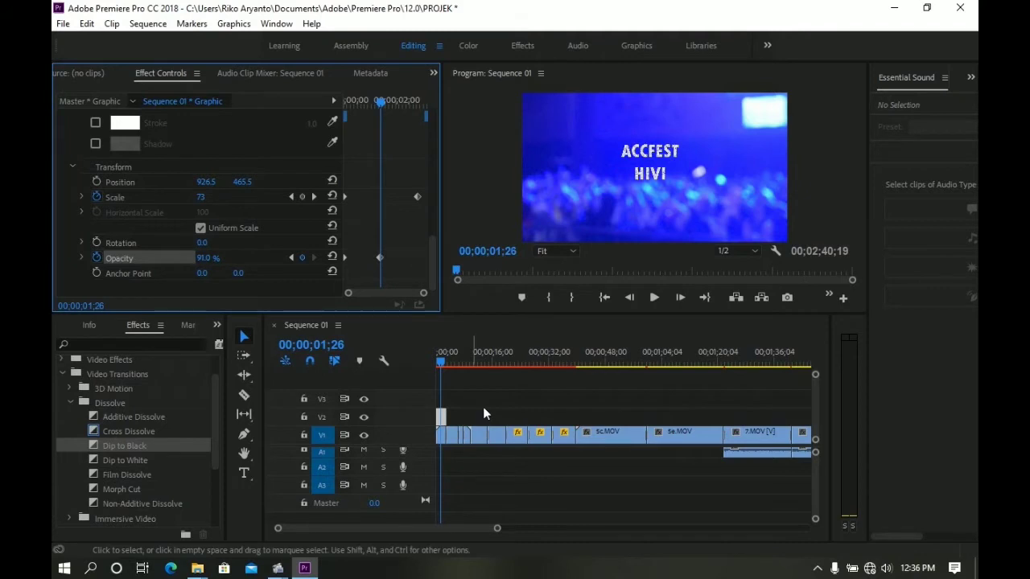
pyautogui.moveTo(443, 363); pyautogui.dragTo(447, 363)
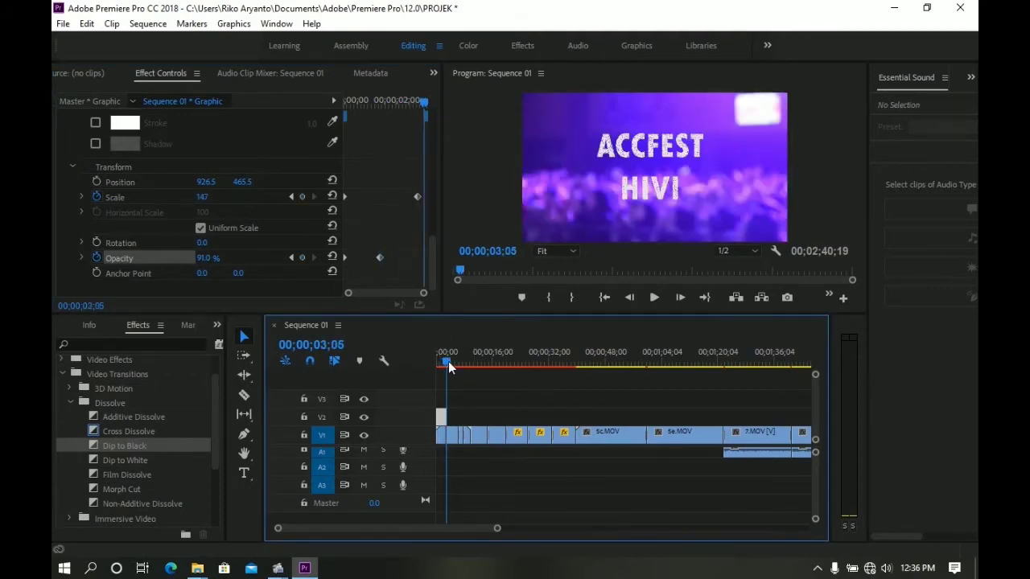
pyautogui.moveTo(210, 258); pyautogui.dragTo(300, 276)
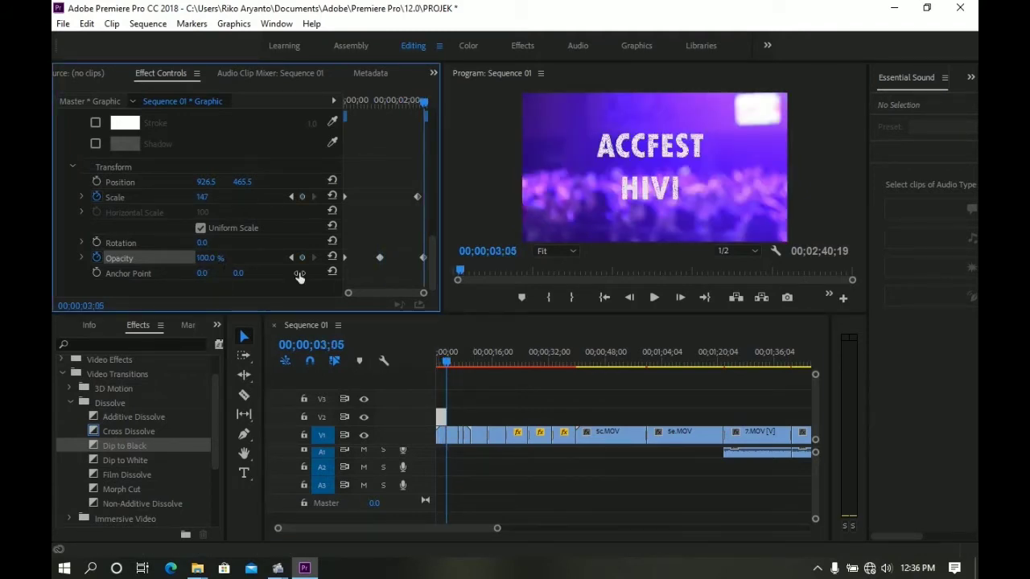
# Play back the title's fade-in from the start of the sequence
pyautogui.moveTo(447, 362); pyautogui.dragTo(430, 366)
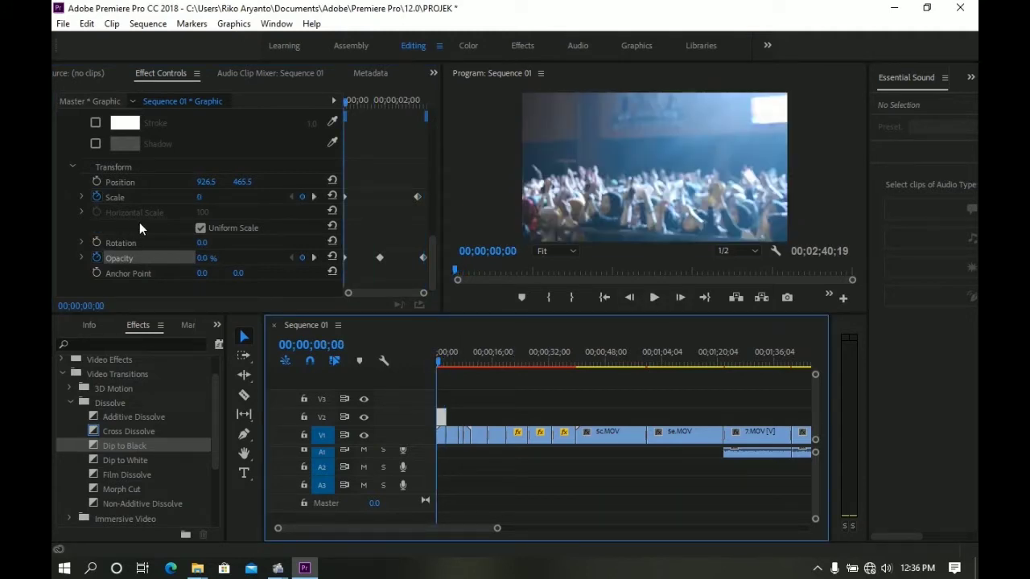
pyautogui.click(652, 298)
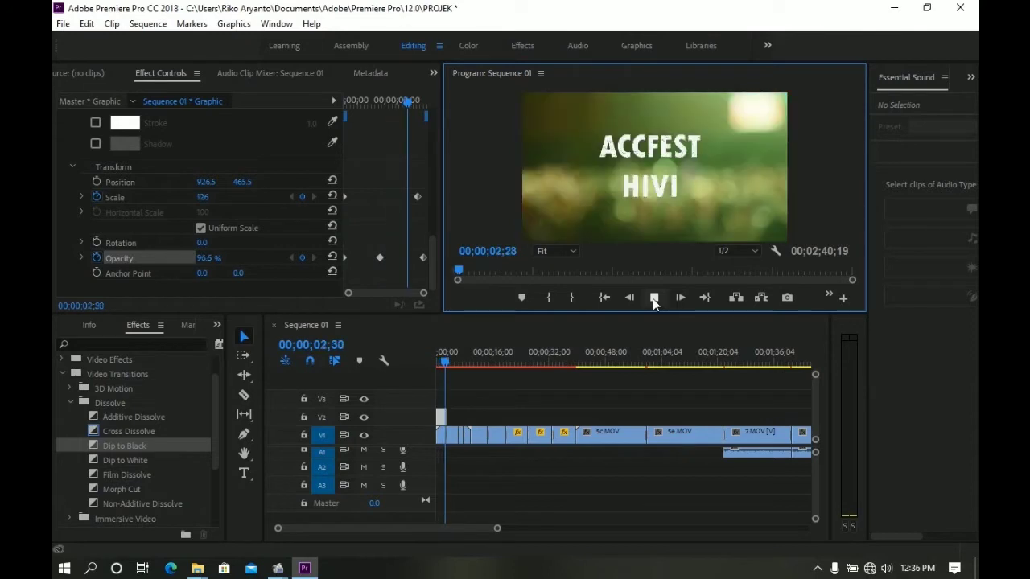
pyautogui.click(654, 299)
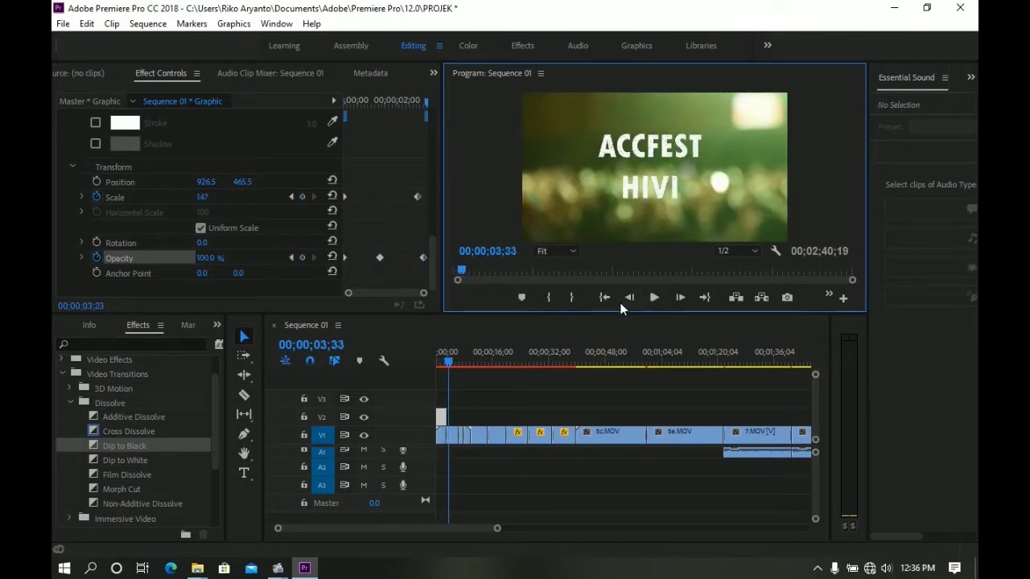
pyautogui.click(449, 367)
pyautogui.moveTo(449, 367)
pyautogui.mouseDown()
pyautogui.moveTo(425, 367)
pyautogui.moveTo(449, 369)
pyautogui.mouseUp()
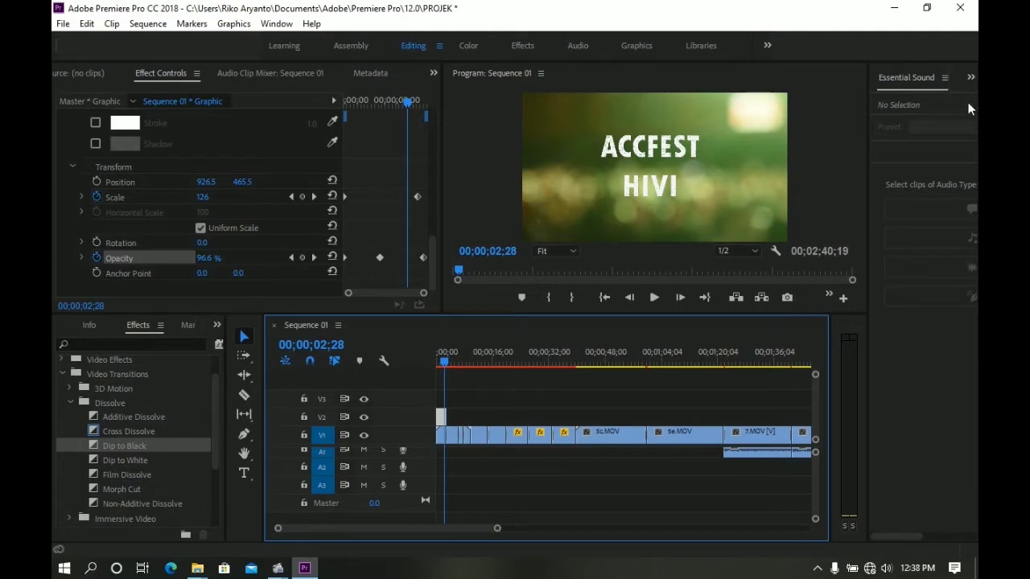
# Show the Essential Graphics panel from the Window menu
pyautogui.click(277, 24)
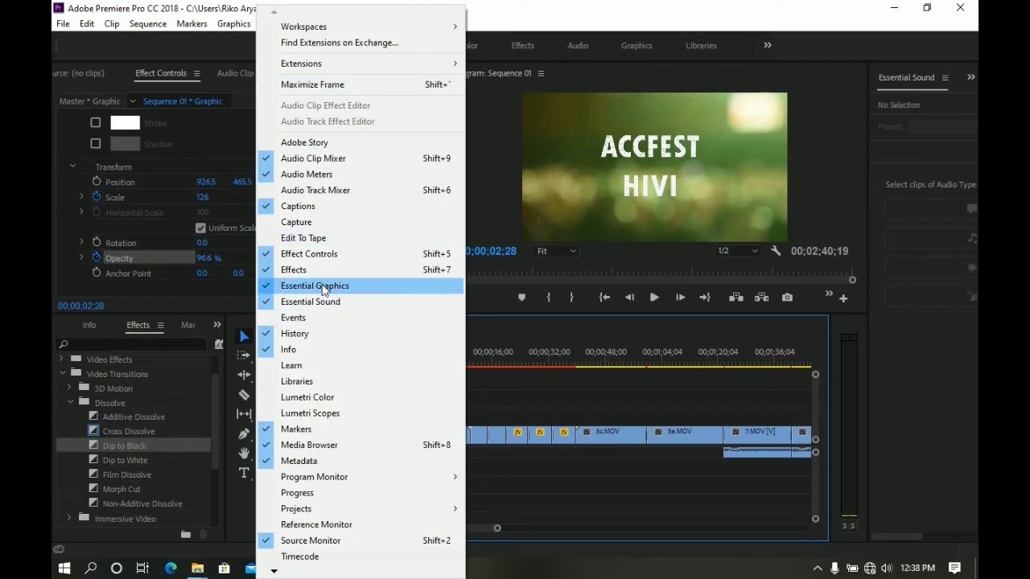
pyautogui.click(355, 286)
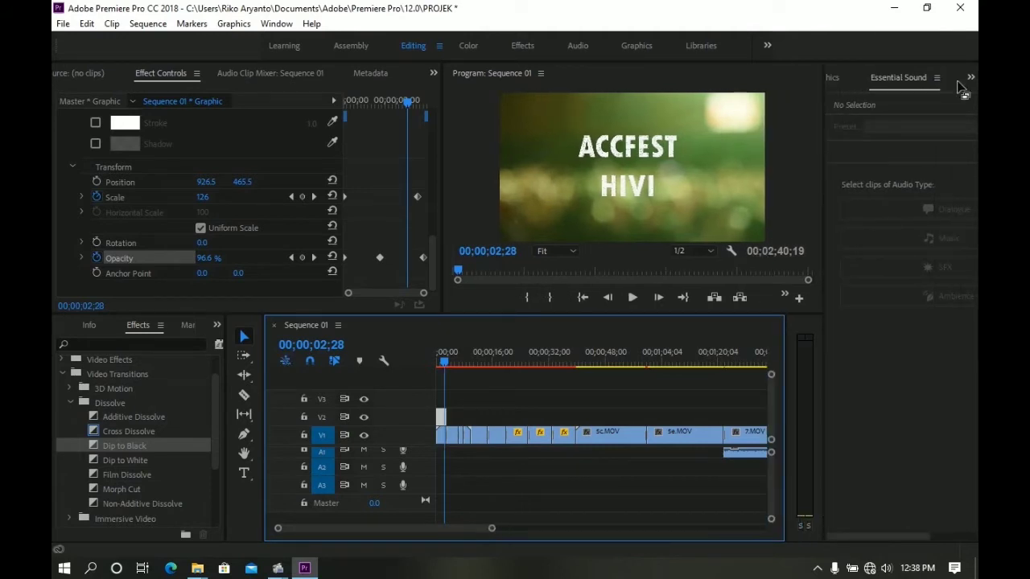
pyautogui.click(839, 78)
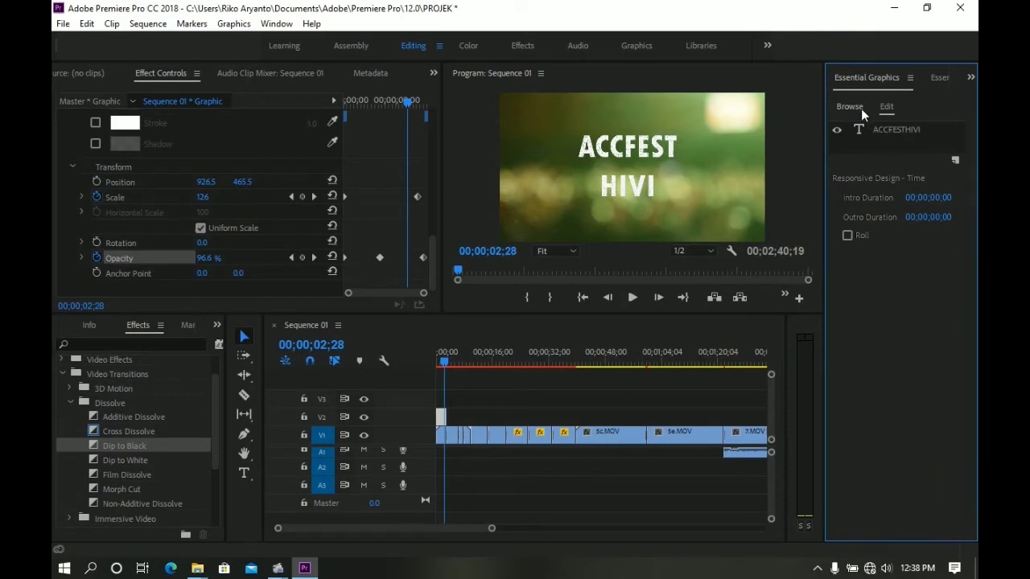
# Drag the Bold Presents template from Browse onto V3 above the title
pyautogui.click(858, 108)
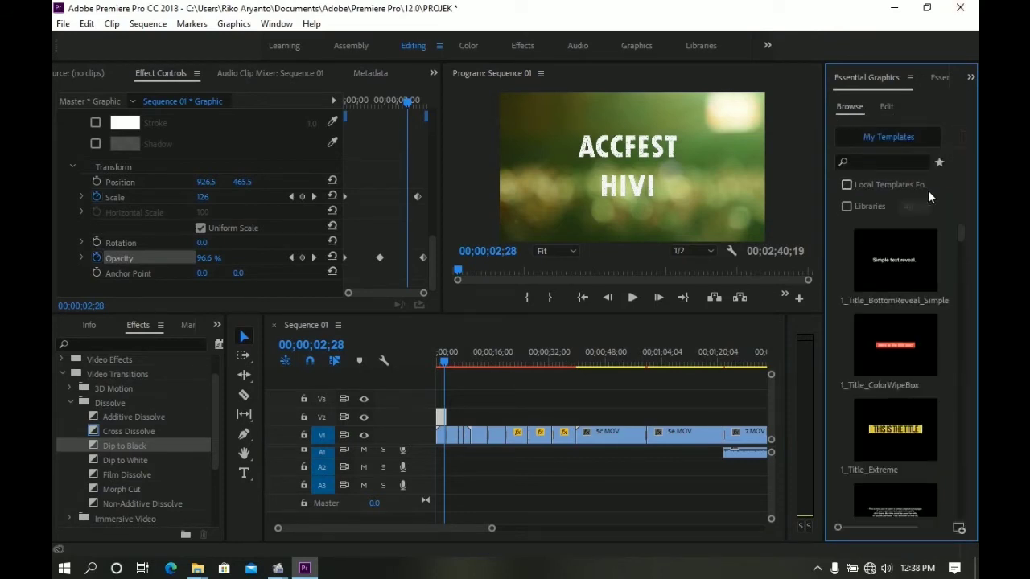
pyautogui.moveTo(891, 324)
pyautogui.moveTo(958, 236); pyautogui.dragTo(961, 255)
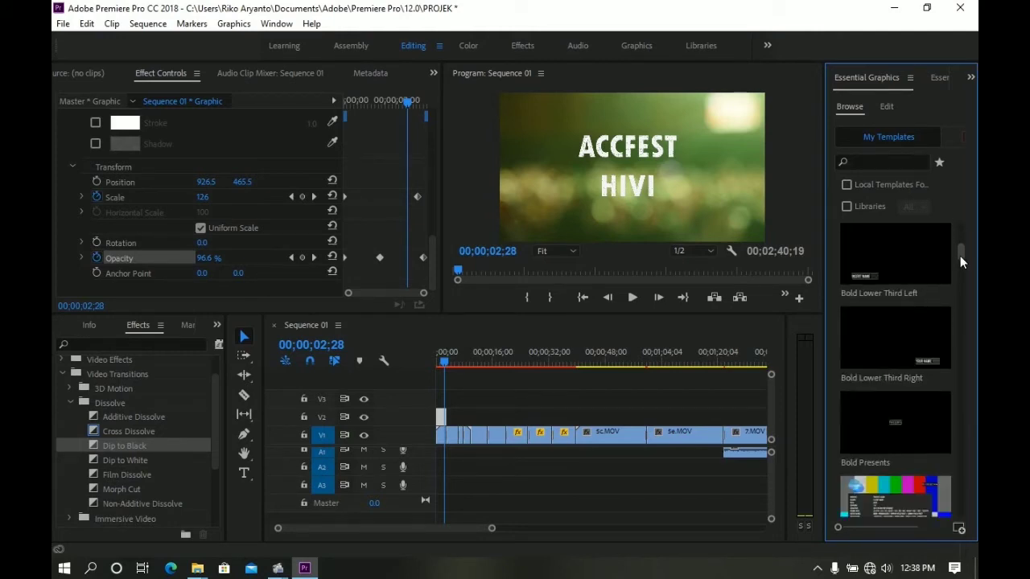
pyautogui.moveTo(885, 420)
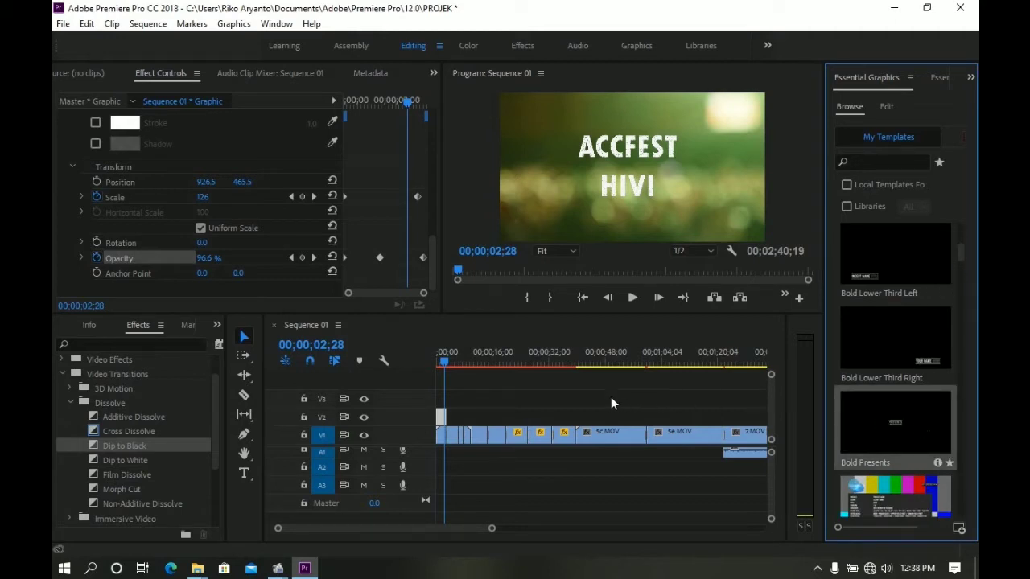
pyautogui.moveTo(611, 403)
pyautogui.mouseDown()
pyautogui.moveTo(456, 408)
pyautogui.moveTo(465, 406)
pyautogui.mouseUp()
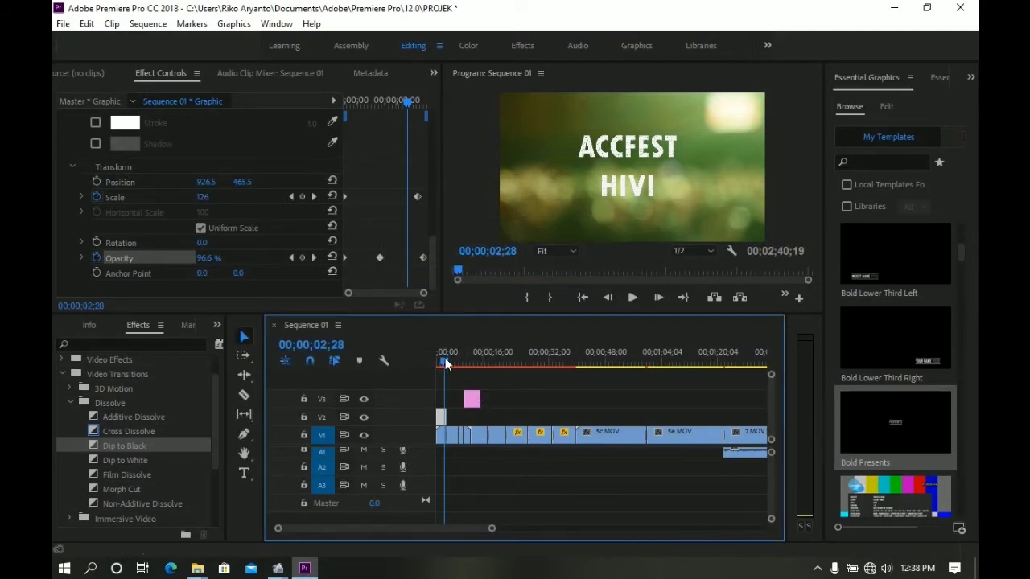
# Select the Bold Presents clip about eight seconds in and preview it
pyautogui.moveTo(442, 364); pyautogui.dragTo(463, 364)
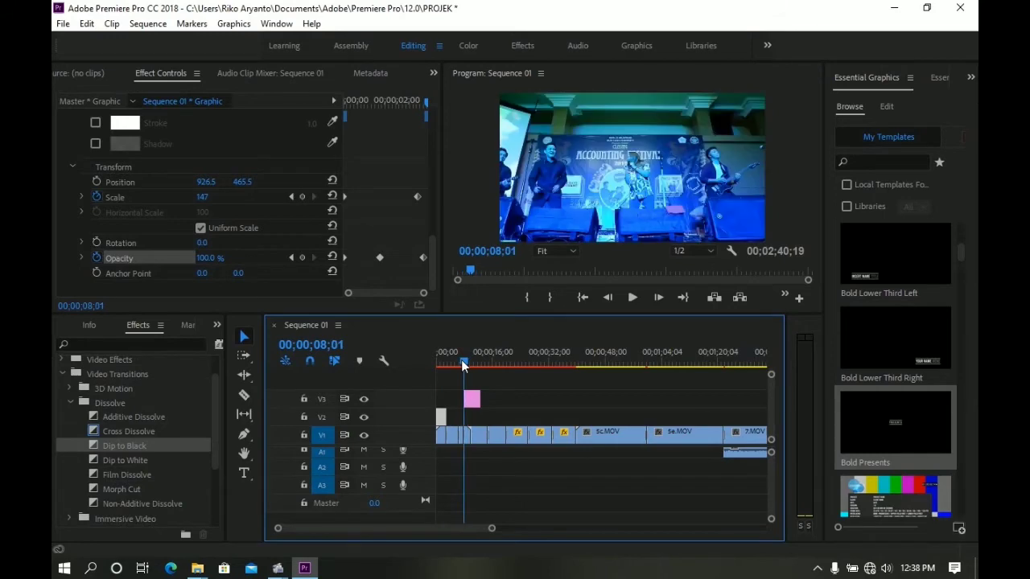
pyautogui.click(472, 396)
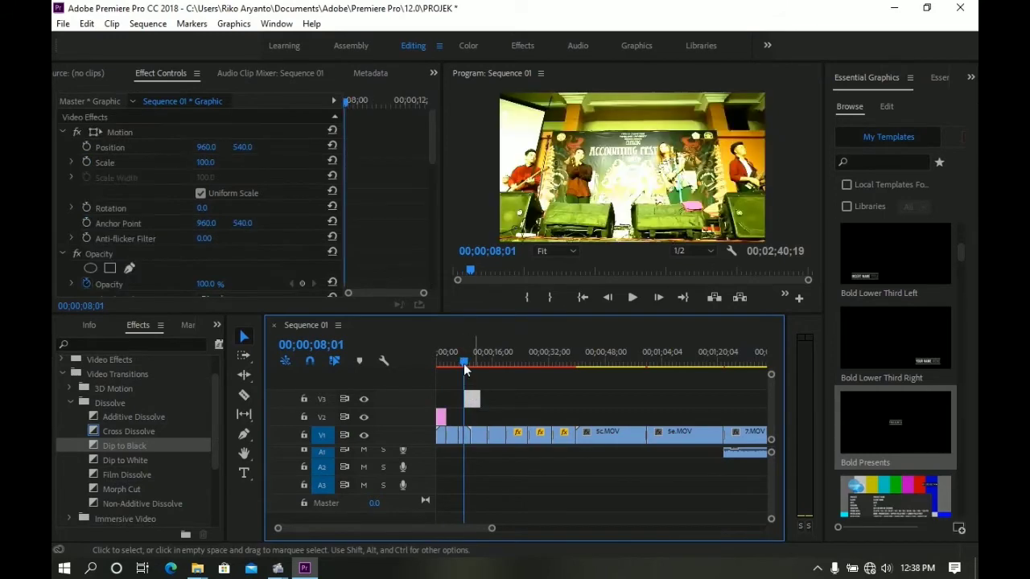
pyautogui.moveTo(465, 365)
pyautogui.mouseDown()
pyautogui.moveTo(504, 370)
pyautogui.moveTo(466, 368)
pyautogui.mouseUp()
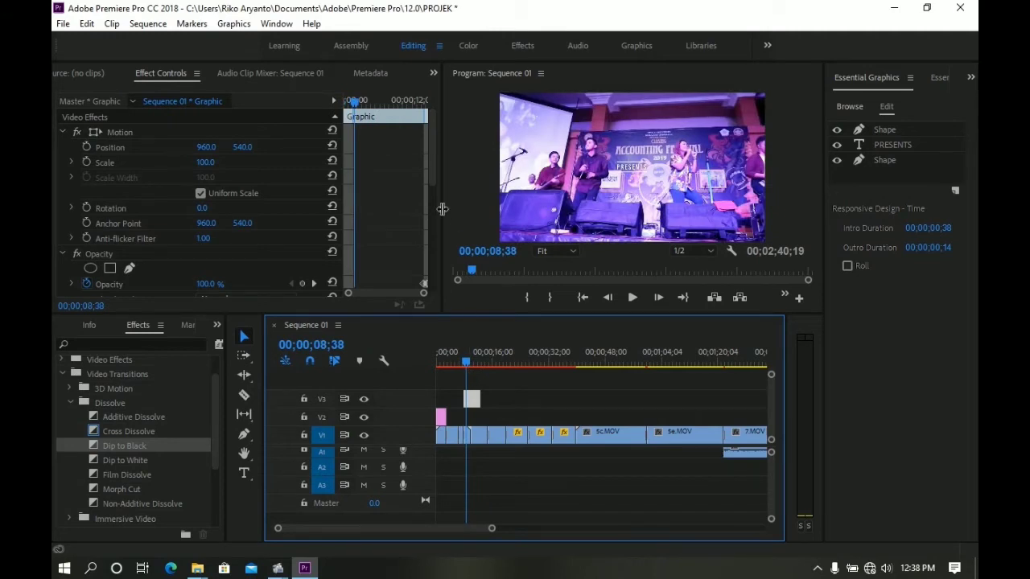
# Enlarge the Program Monitor and scrub to 00;00;10;05 where PRESENTS appears
pyautogui.moveTo(443, 209); pyautogui.dragTo(291, 216)
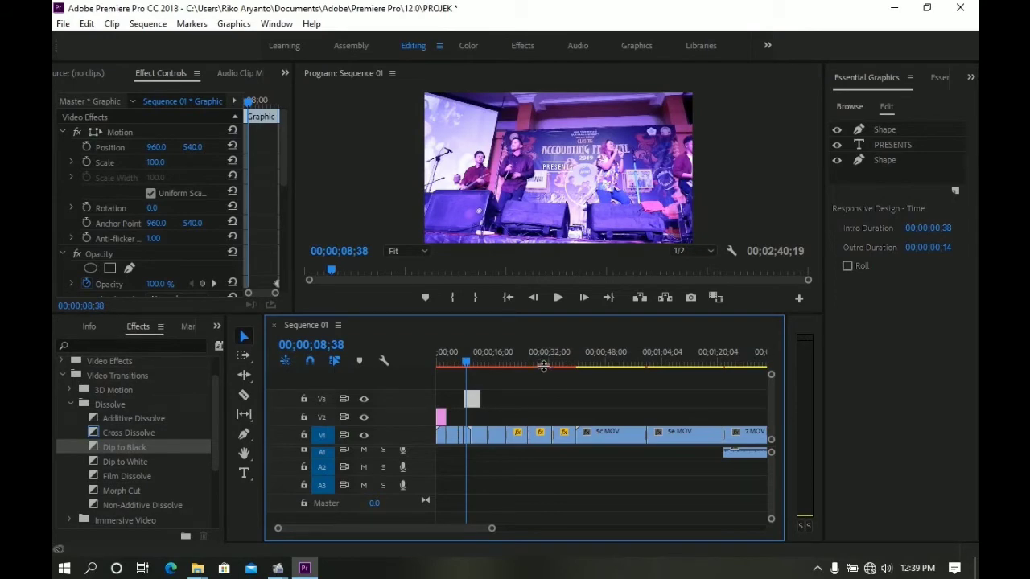
pyautogui.moveTo(551, 315); pyautogui.dragTo(551, 362)
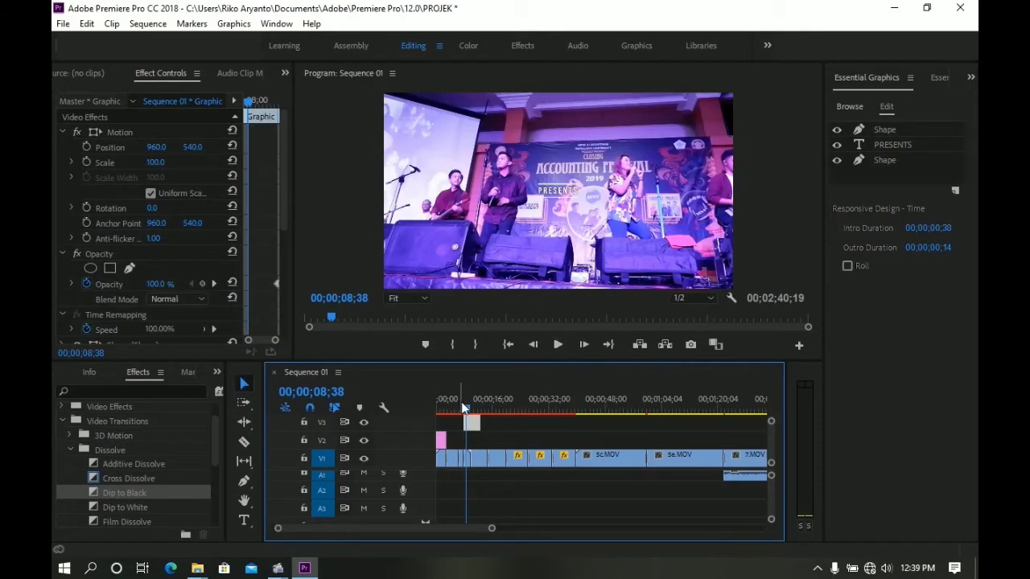
pyautogui.moveTo(463, 407); pyautogui.dragTo(465, 412)
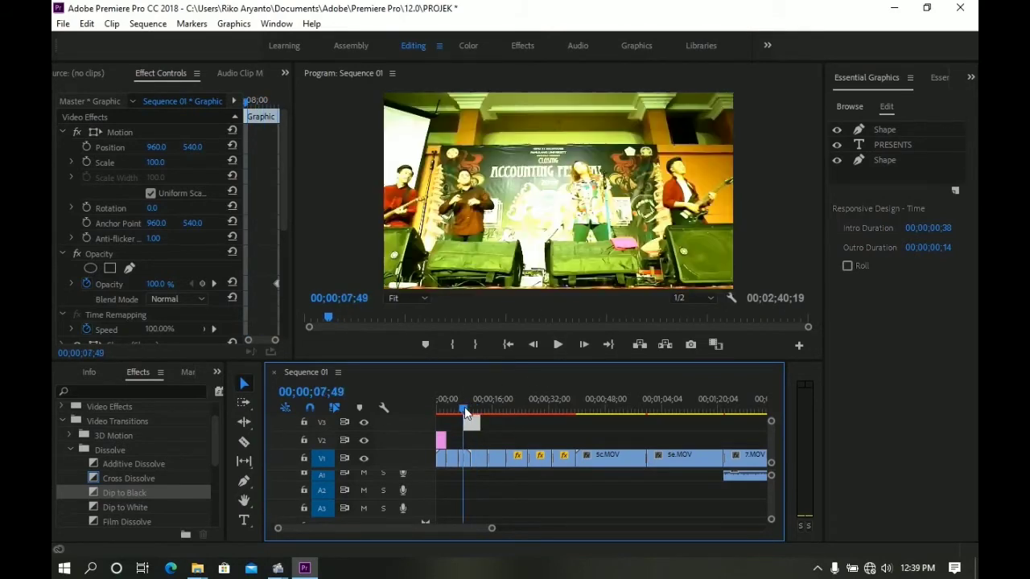
pyautogui.moveTo(465, 412); pyautogui.dragTo(473, 414)
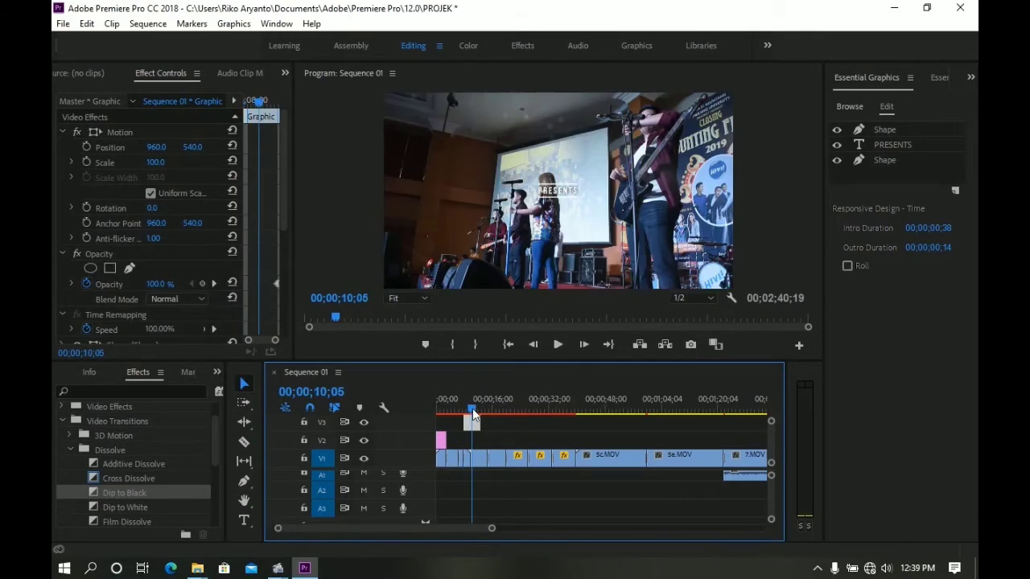
# Select the PRESENTS text layer in the Essential Graphics Edit tab
pyautogui.click(850, 106)
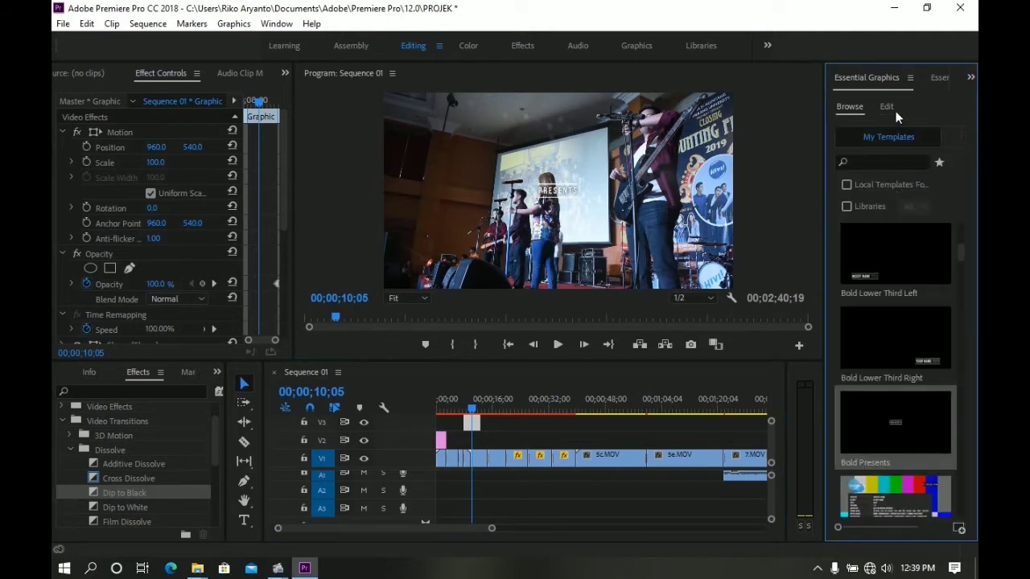
pyautogui.click(888, 106)
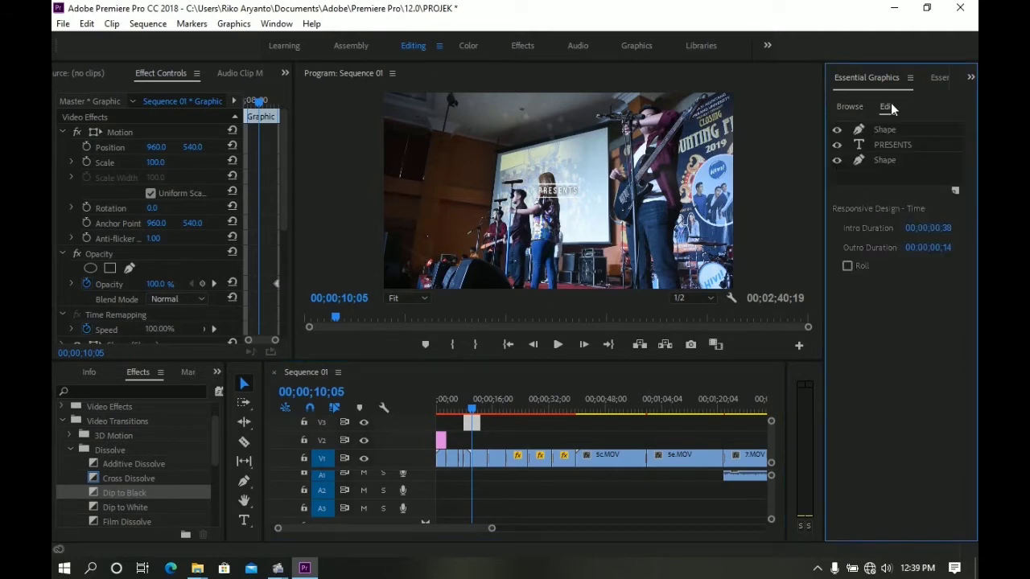
pyautogui.click(889, 145)
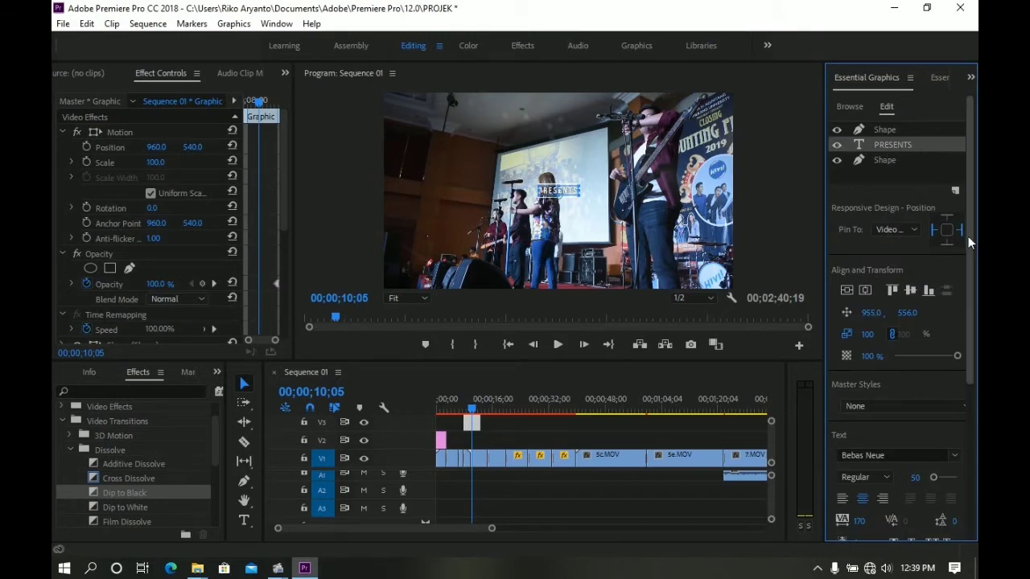
pyautogui.moveTo(968, 236); pyautogui.dragTo(968, 376)
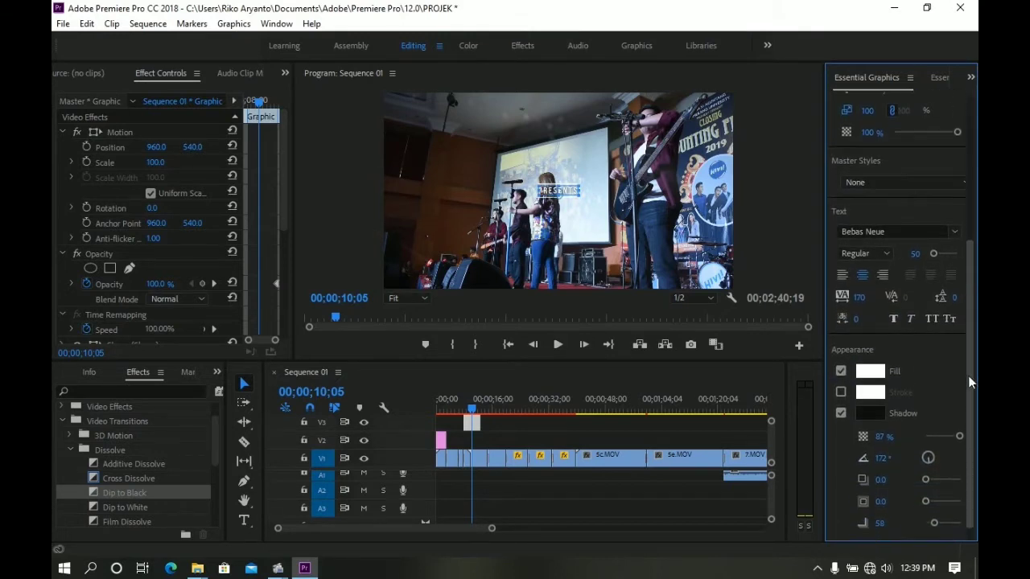
pyautogui.scroll(5, 926, 241)
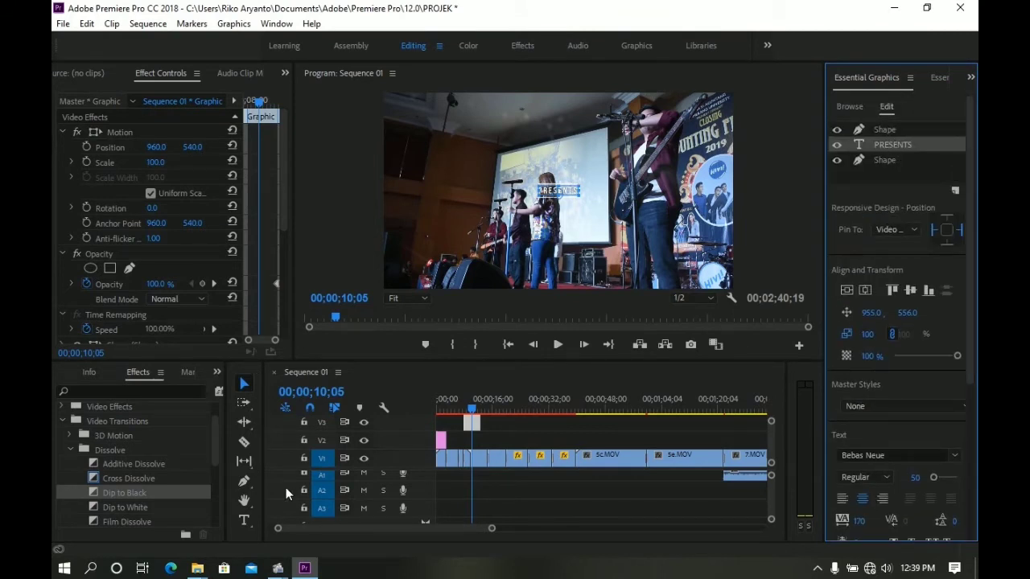
# Replace the PRESENTS text with HIMA AKUNTANSI in the Program Monitor
pyautogui.click(245, 521)
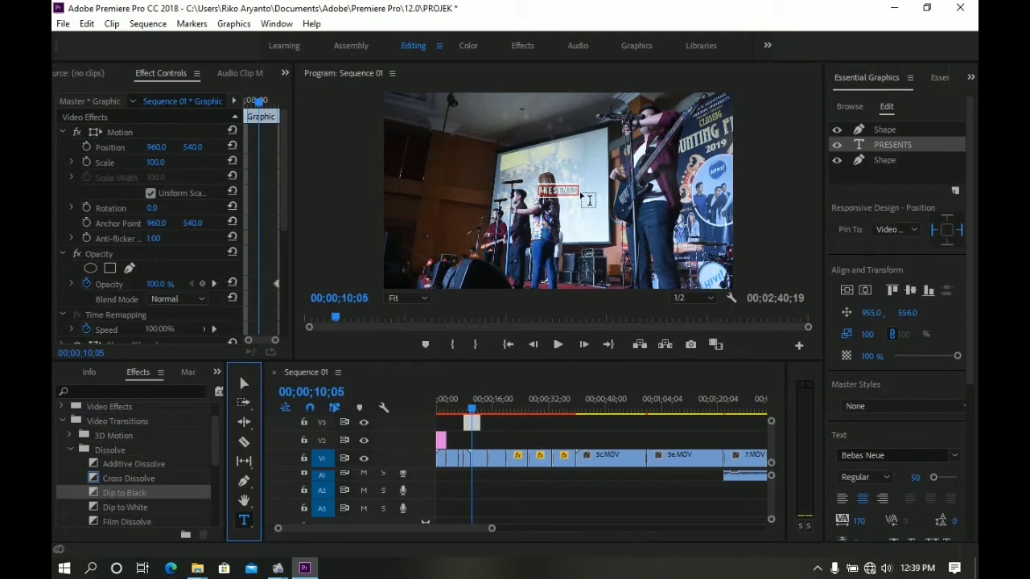
pyautogui.click(559, 189)
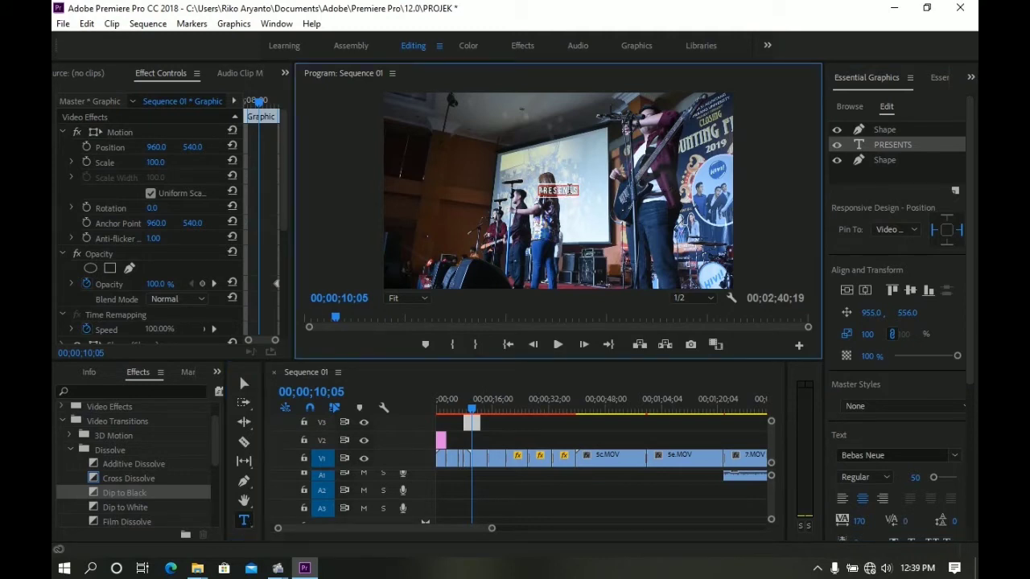
pyautogui.hotkey('ctrl', 'a')
pyautogui.write('HIM')
pyautogui.write('S')
pyautogui.press('BackSpace')
pyautogui.write('A')
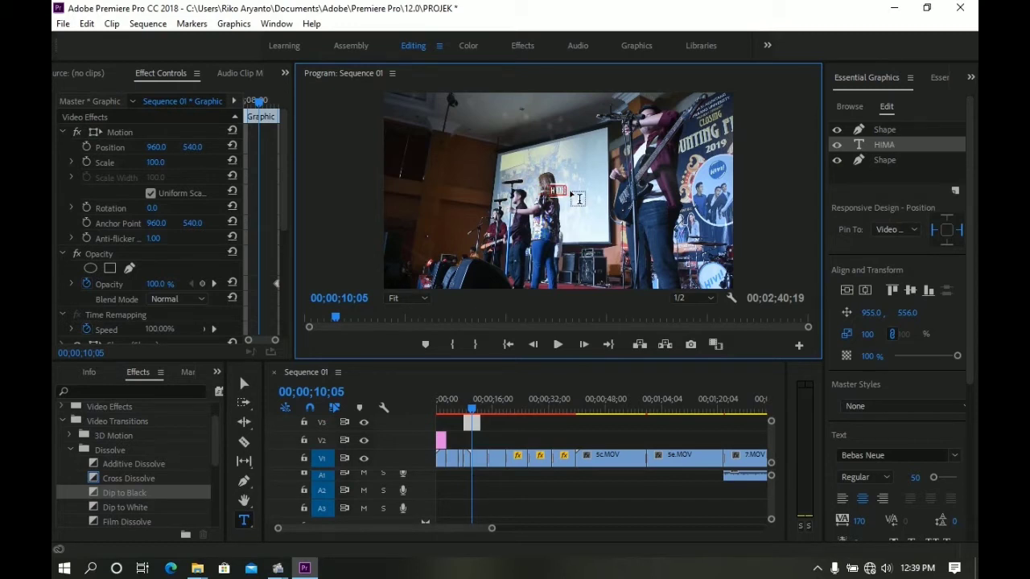
pyautogui.write(' AKUNT')
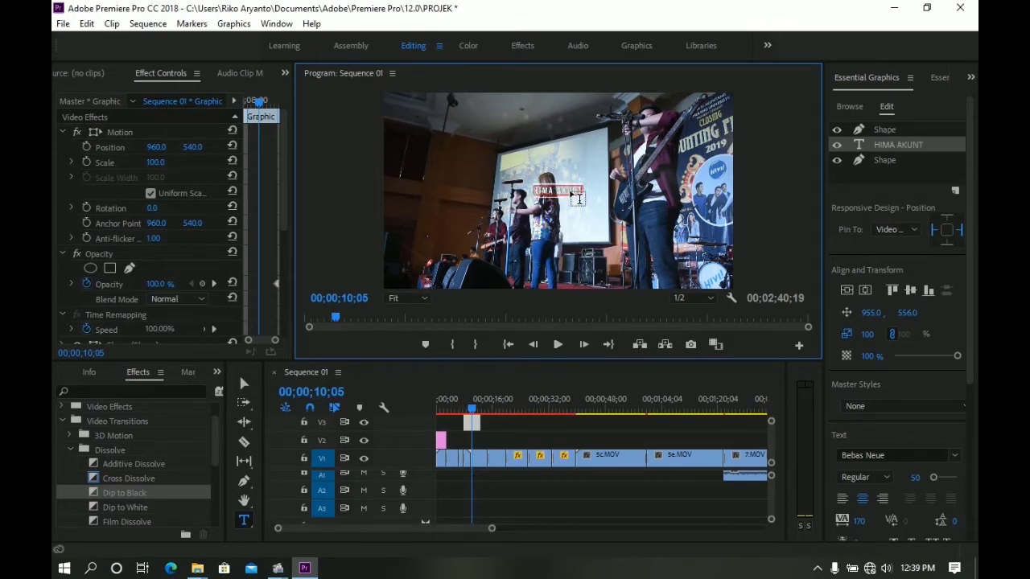
pyautogui.write('ANSI')
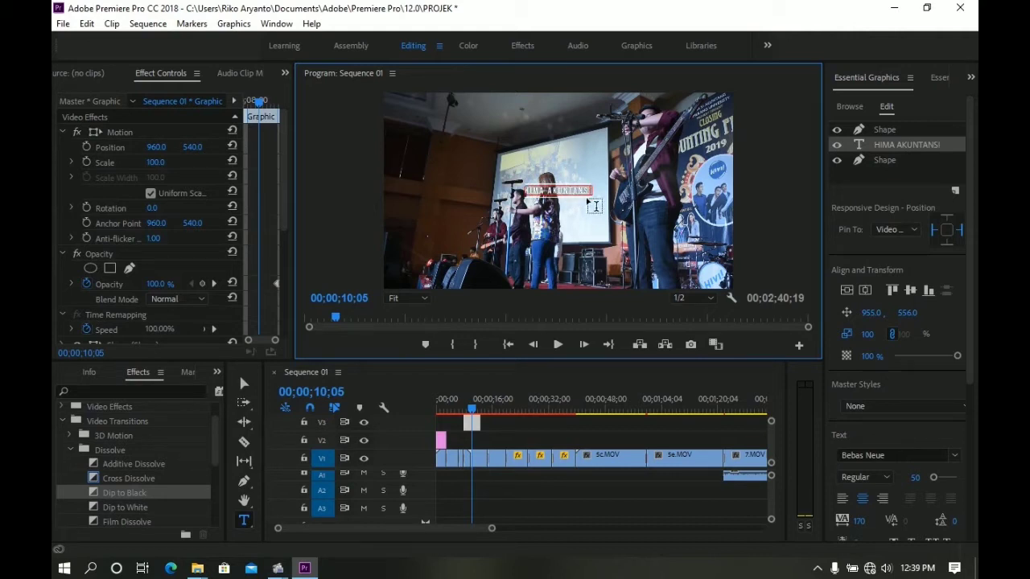
pyautogui.moveTo(472, 412); pyautogui.dragTo(473, 412)
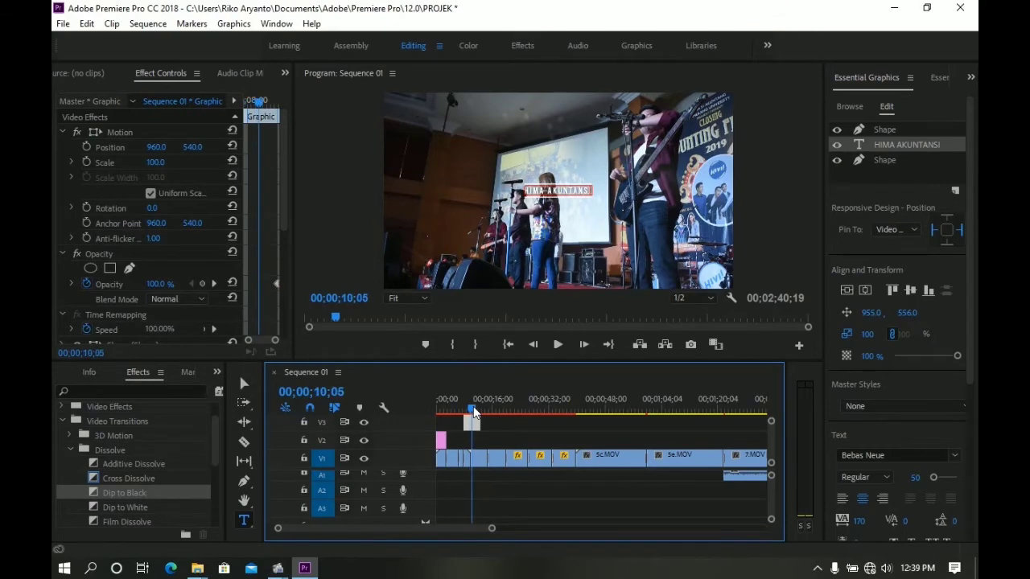
# Select the ACCFESTHIVI opening title and move the playhead to about 8 seconds
pyautogui.click(742, 352)
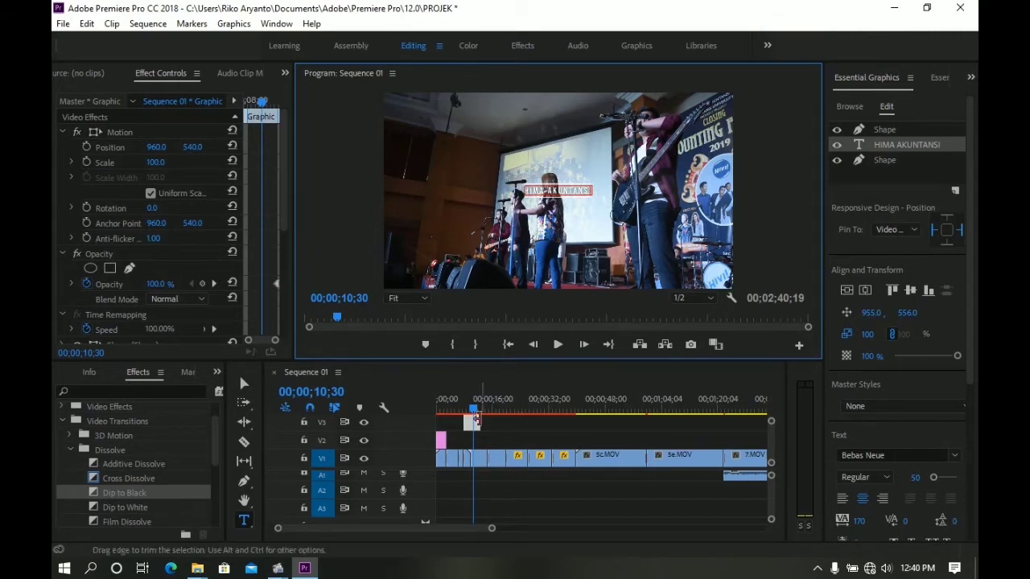
pyautogui.moveTo(474, 412); pyautogui.dragTo(437, 414)
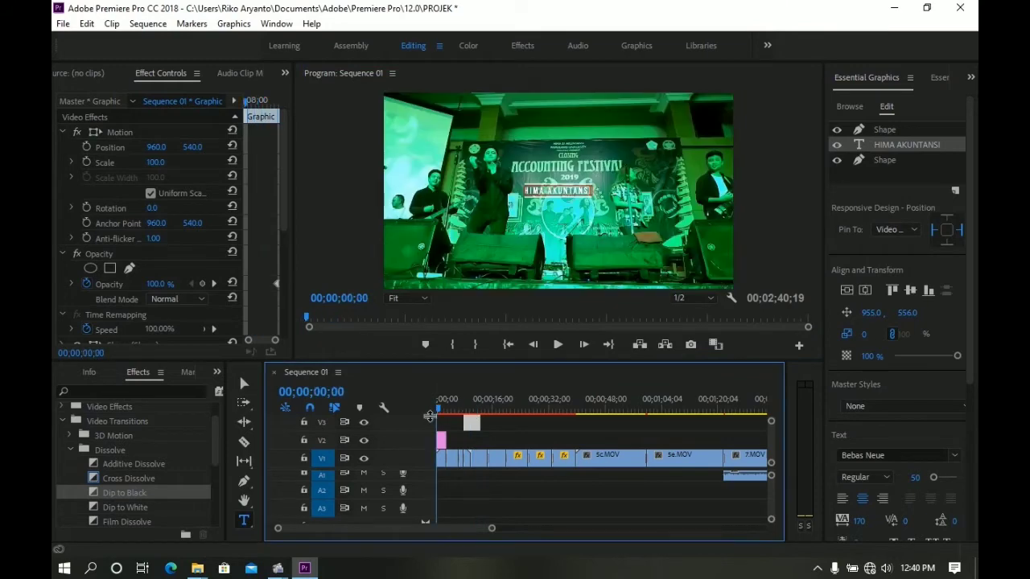
pyautogui.click(441, 443)
pyautogui.click(442, 412)
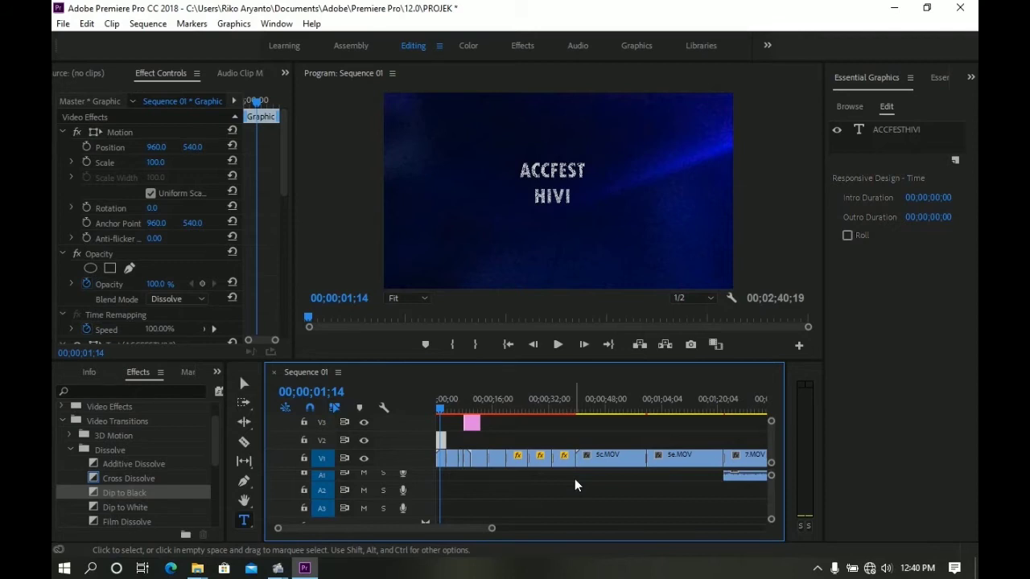
pyautogui.click(465, 408)
pyautogui.scroll(5, 442, 533)
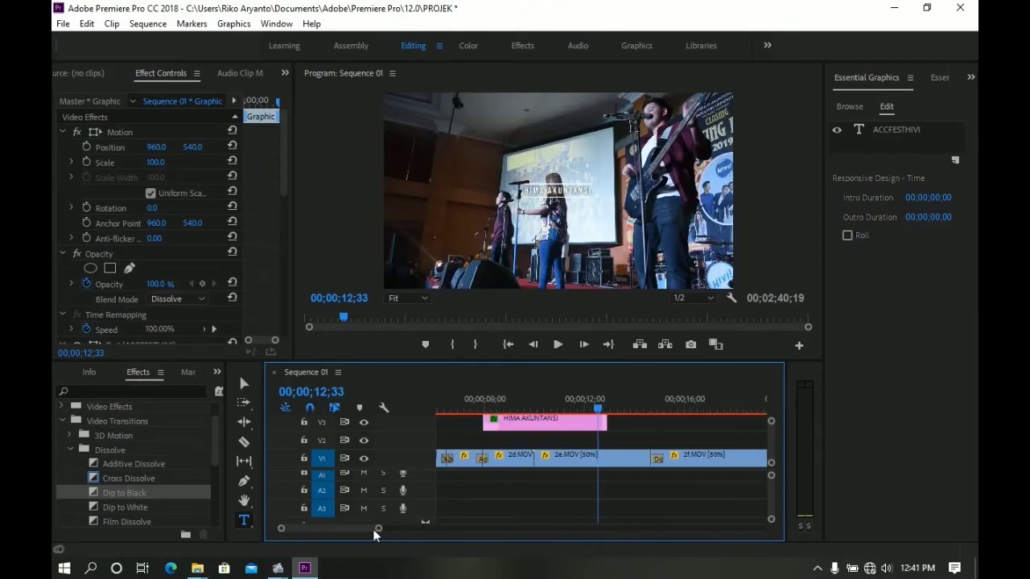
# Enlarge the Timeline panel and zoom in on the first seconds of the sequence
pyautogui.moveTo(493, 364); pyautogui.dragTo(492, 203)
pyautogui.moveTo(246, 382); pyautogui.dragTo(143, 381)
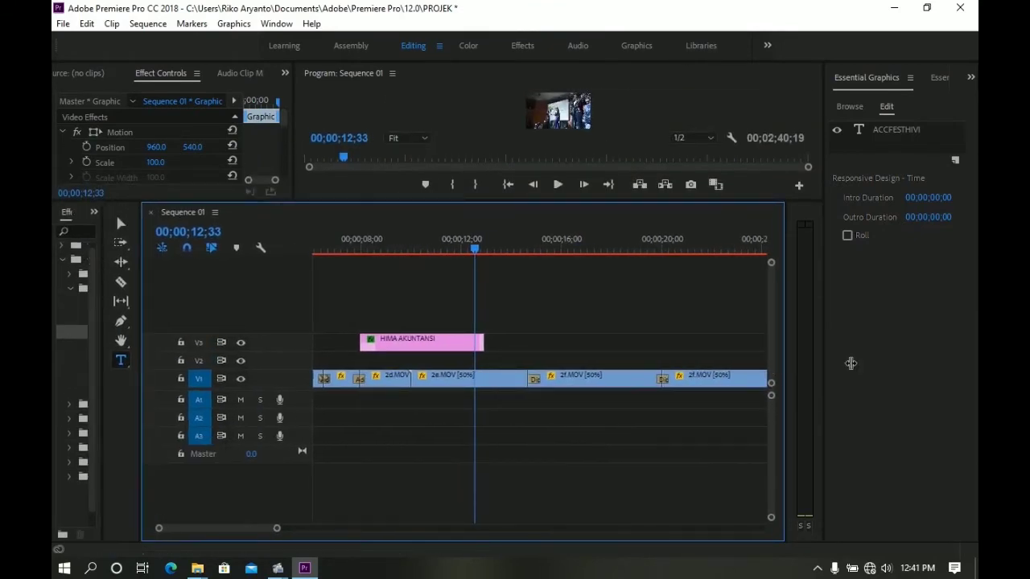
pyautogui.moveTo(785, 341); pyautogui.dragTo(845, 341)
pyautogui.moveTo(287, 528); pyautogui.dragTo(313, 529)
pyautogui.press('Home')
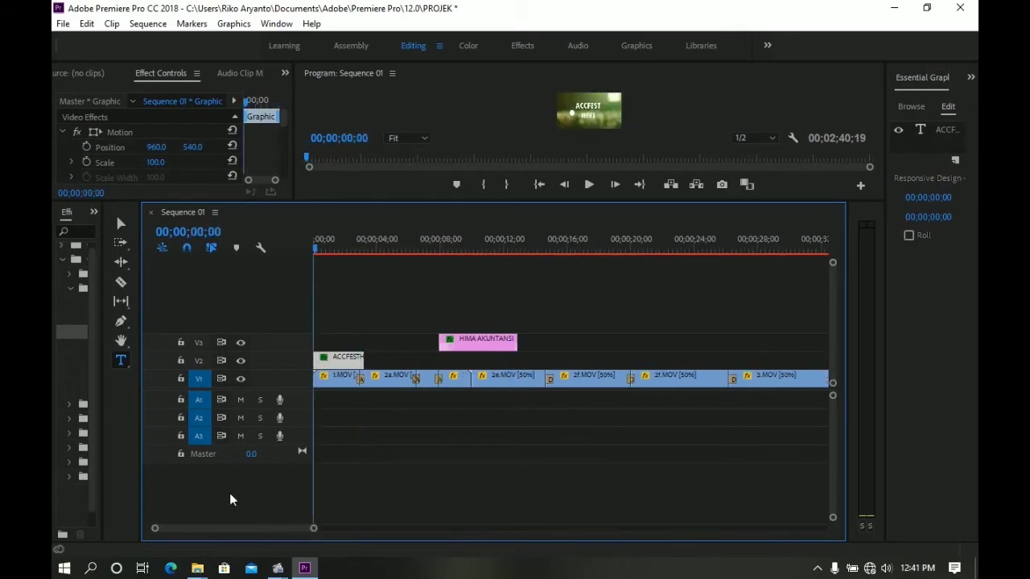
pyautogui.click(358, 382)
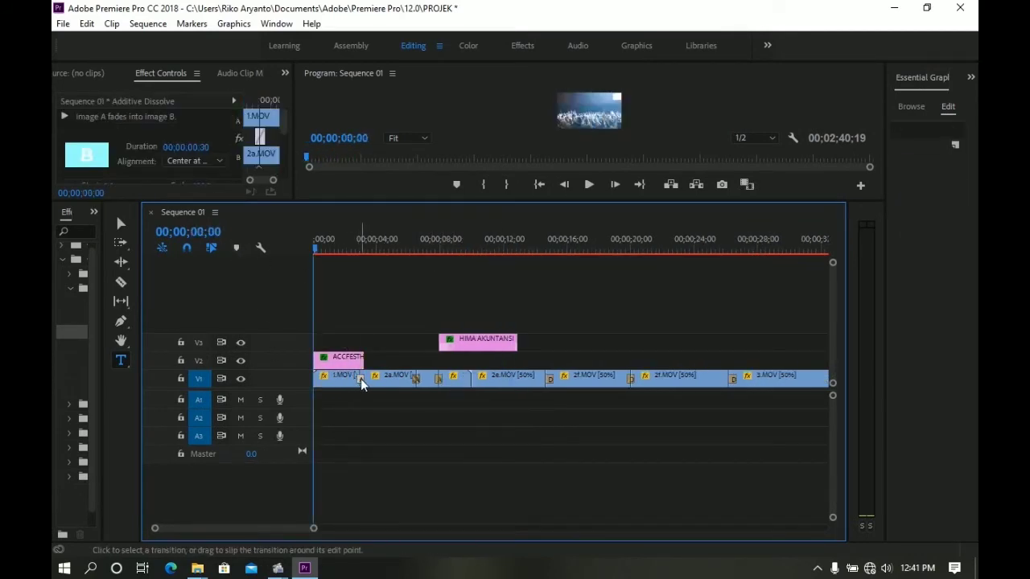
pyautogui.moveTo(313, 529)
pyautogui.mouseDown()
pyautogui.moveTo(482, 530)
pyautogui.moveTo(272, 529)
pyautogui.mouseUp()
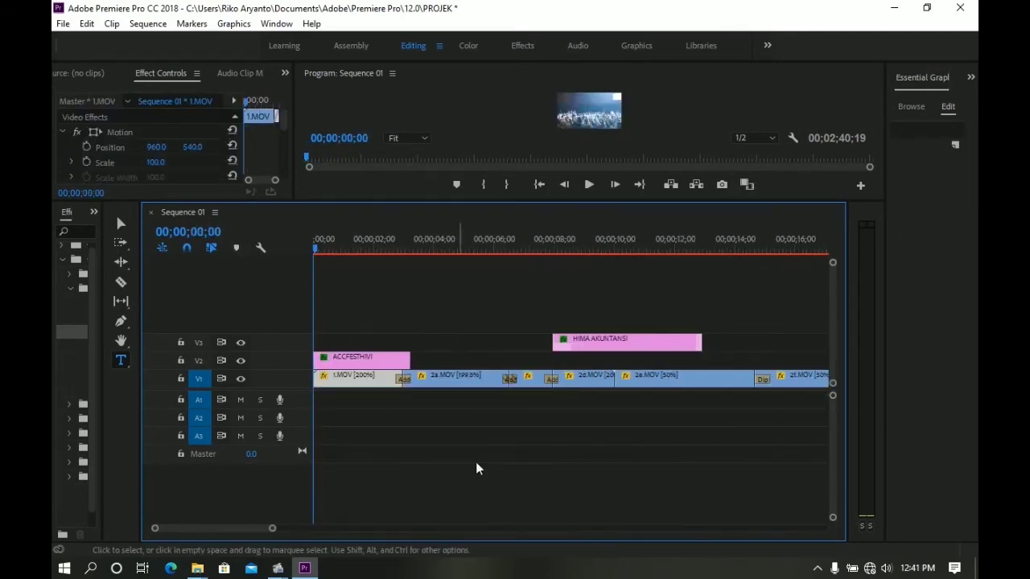
pyautogui.moveTo(628, 343); pyautogui.dragTo(486, 358)
# Move HIMA AKUNTANSI to V2 after ACCFESTHIVI and extend it to 2e.MOV
pyautogui.moveTo(417, 250)
pyautogui.mouseDown()
pyautogui.moveTo(518, 264)
pyautogui.moveTo(576, 256)
pyautogui.mouseUp()
pyautogui.moveTo(558, 356); pyautogui.dragTo(614, 357)
pyautogui.moveTo(578, 256); pyautogui.dragTo(748, 272)
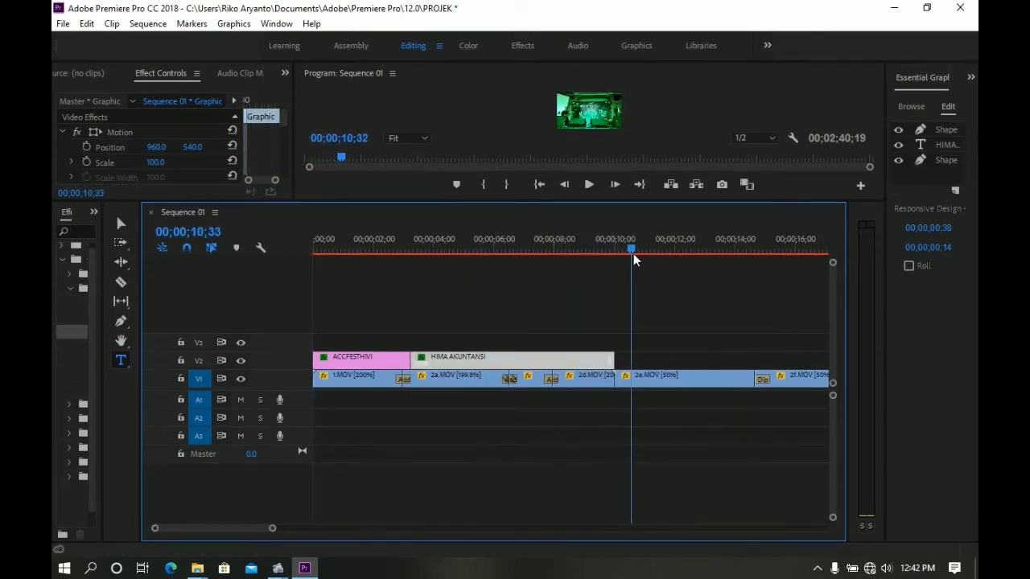
pyautogui.moveTo(272, 529); pyautogui.dragTo(523, 531)
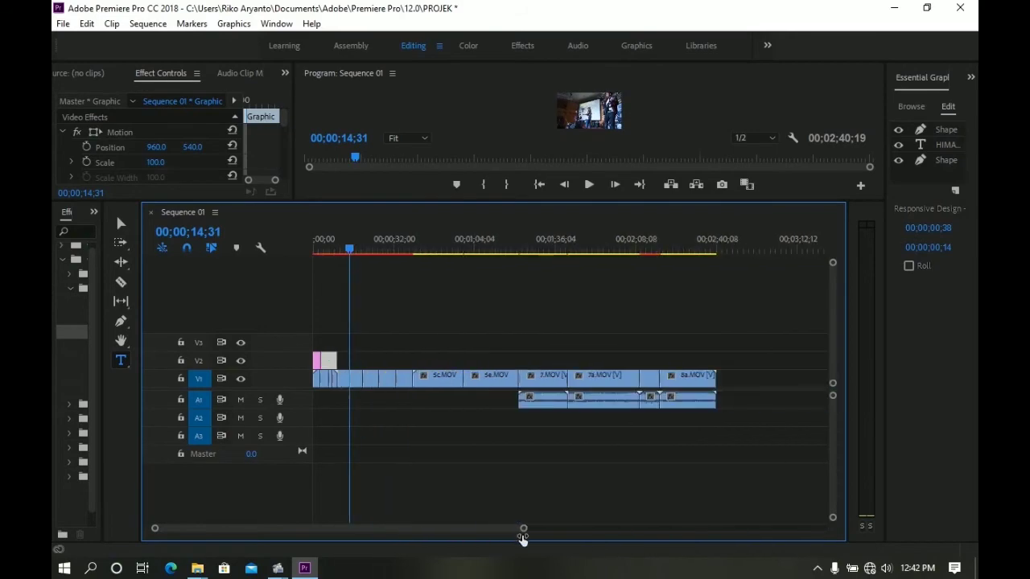
pyautogui.moveTo(593, 200); pyautogui.dragTo(593, 357)
pyautogui.click(292, 553)
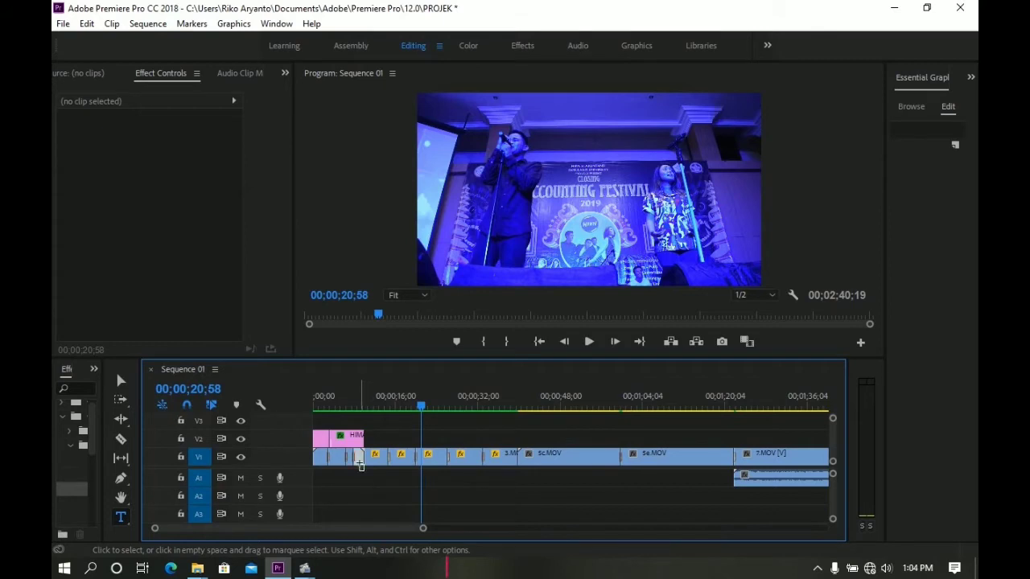
# Nest the opening clips on V1 into a sequence named 'Videocepat'
pyautogui.moveTo(363, 471); pyautogui.dragTo(319, 458)
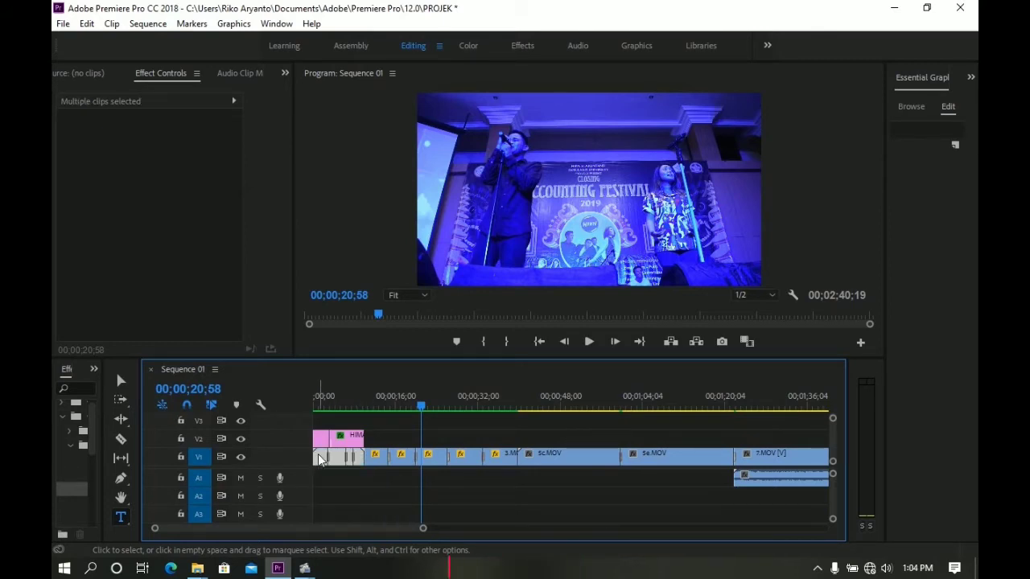
pyautogui.rightClick(319, 460)
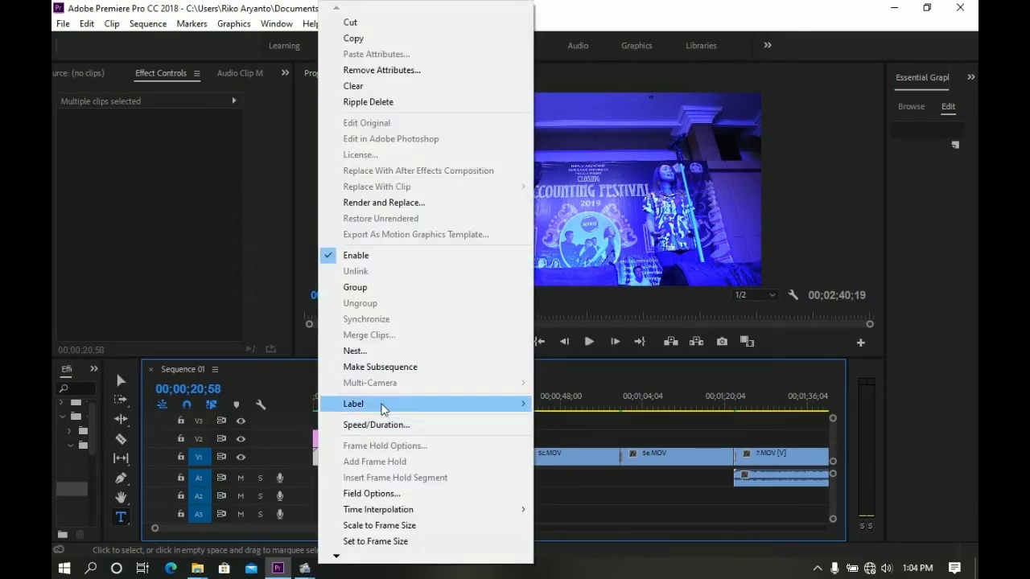
pyautogui.click(371, 355)
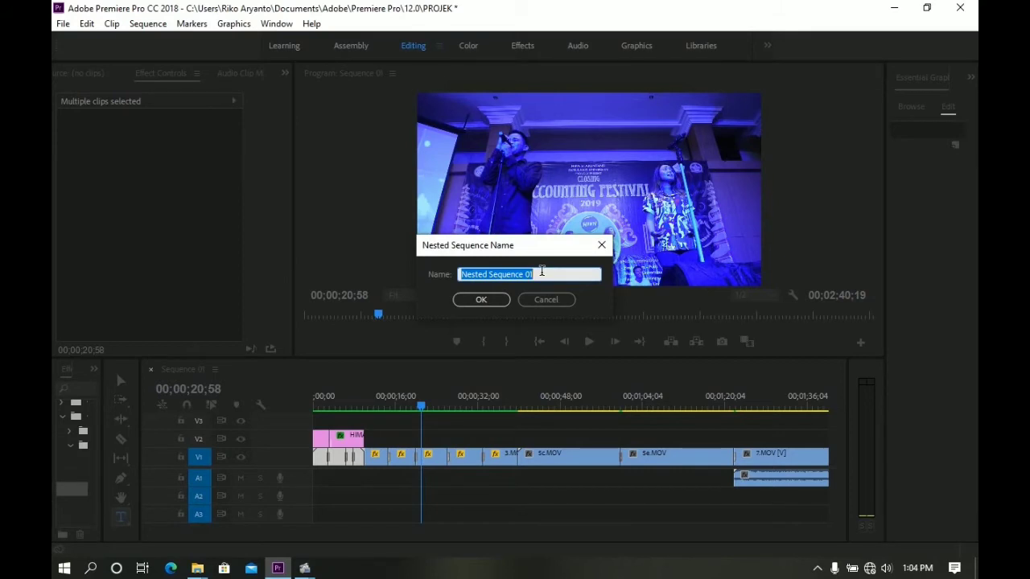
pyautogui.write('Video')
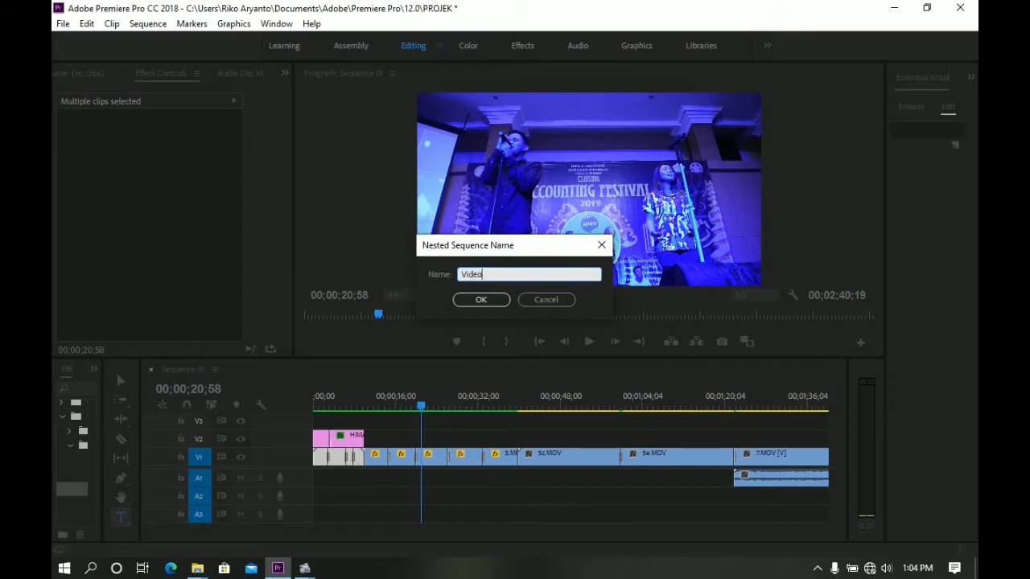
pyautogui.write('cepat')
pyautogui.click(494, 298)
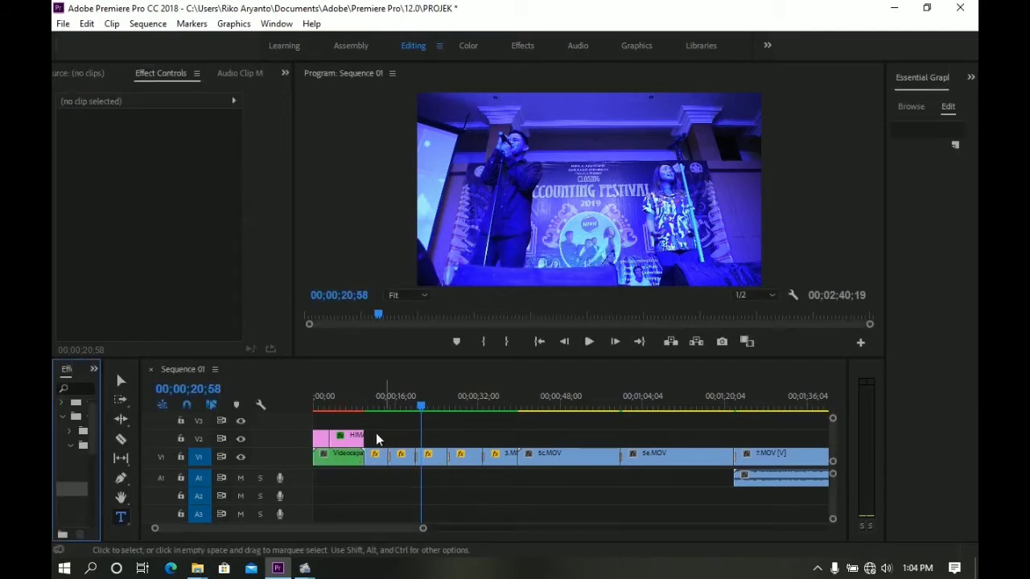
# Nest the short clips after the opening clip into a sequence named 'Slow motion'
pyautogui.moveTo(339, 403); pyautogui.dragTo(366, 408)
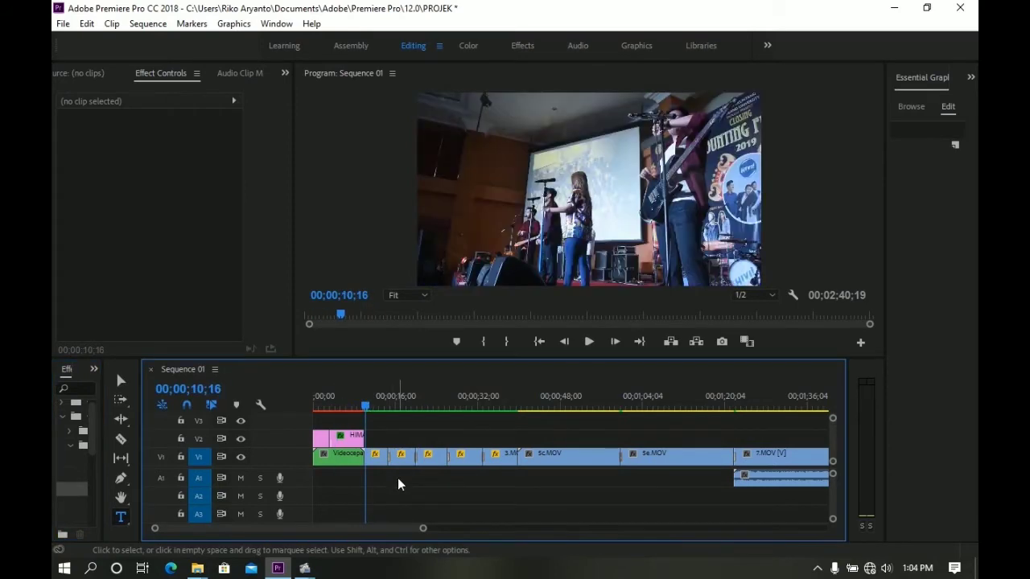
pyautogui.moveTo(373, 474); pyautogui.dragTo(500, 443)
pyautogui.rightClick(453, 460)
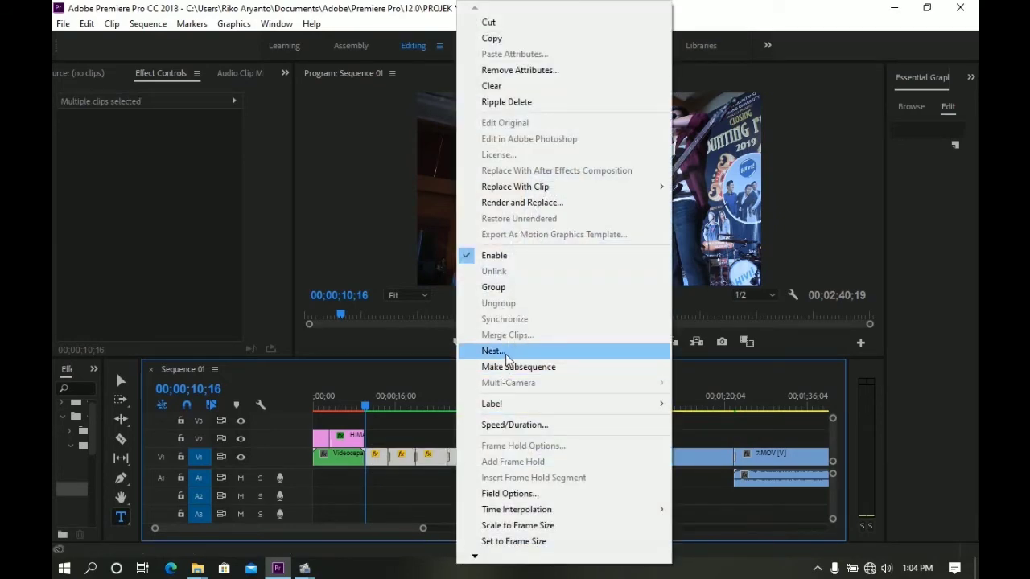
pyautogui.click(510, 354)
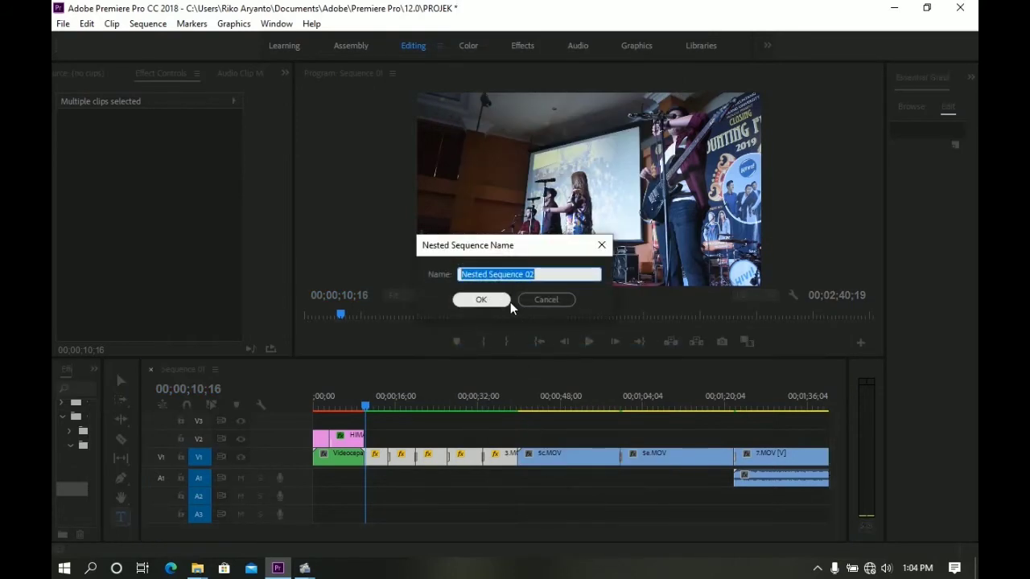
pyautogui.write('Sowon')
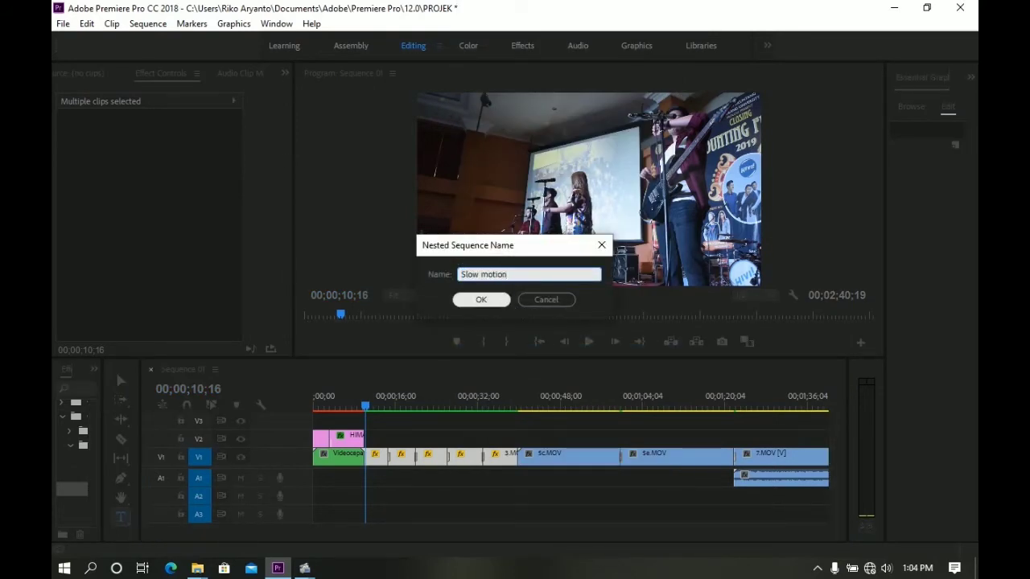
pyautogui.click(489, 300)
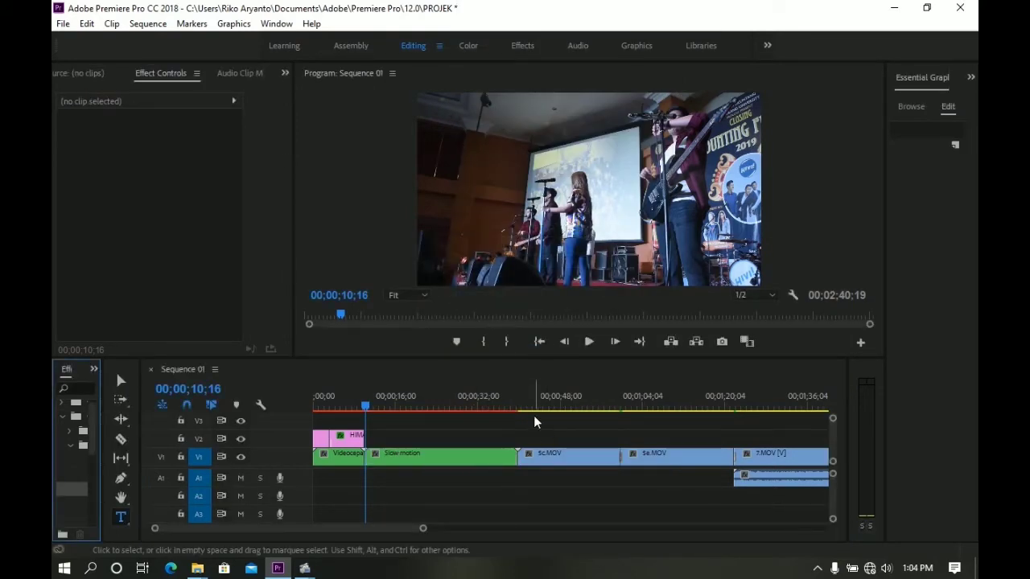
# Nest the next group of V1 clips into a sequence named '3'
pyautogui.moveTo(424, 528); pyautogui.dragTo(498, 528)
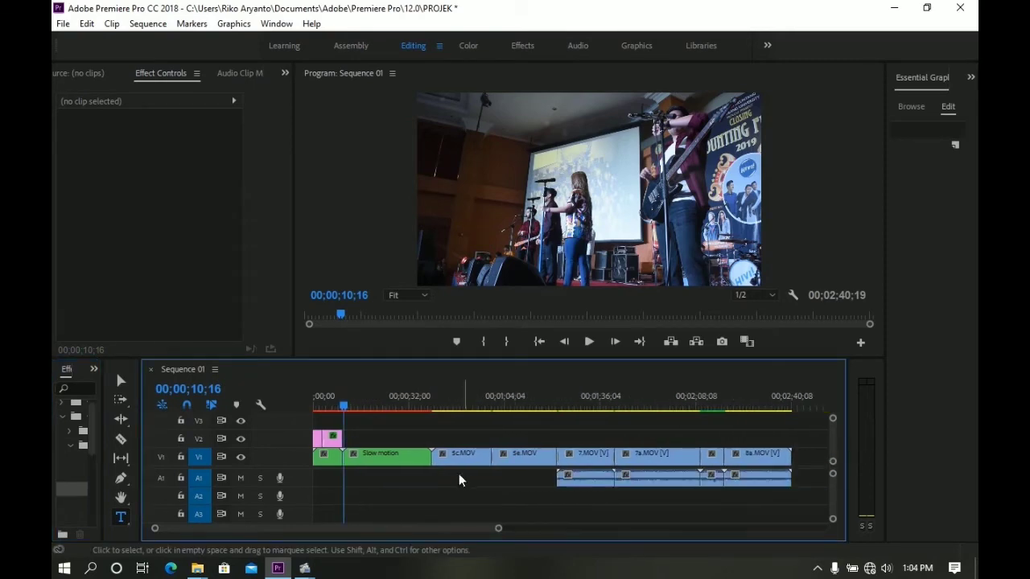
pyautogui.moveTo(455, 473); pyautogui.dragTo(555, 428)
pyautogui.rightClick(515, 455)
pyautogui.click(553, 352)
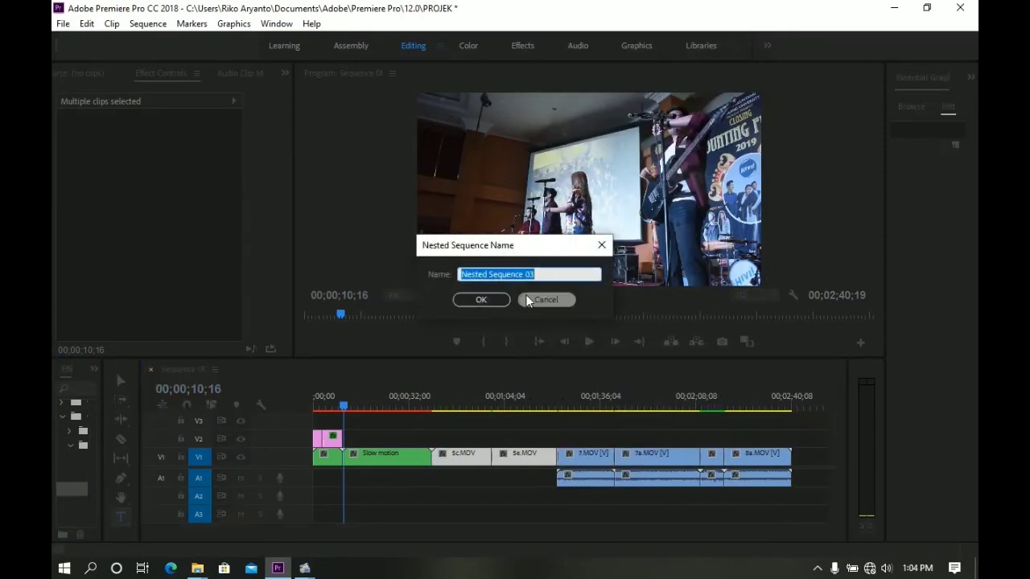
pyautogui.press('BackSpace')
pyautogui.write('3')
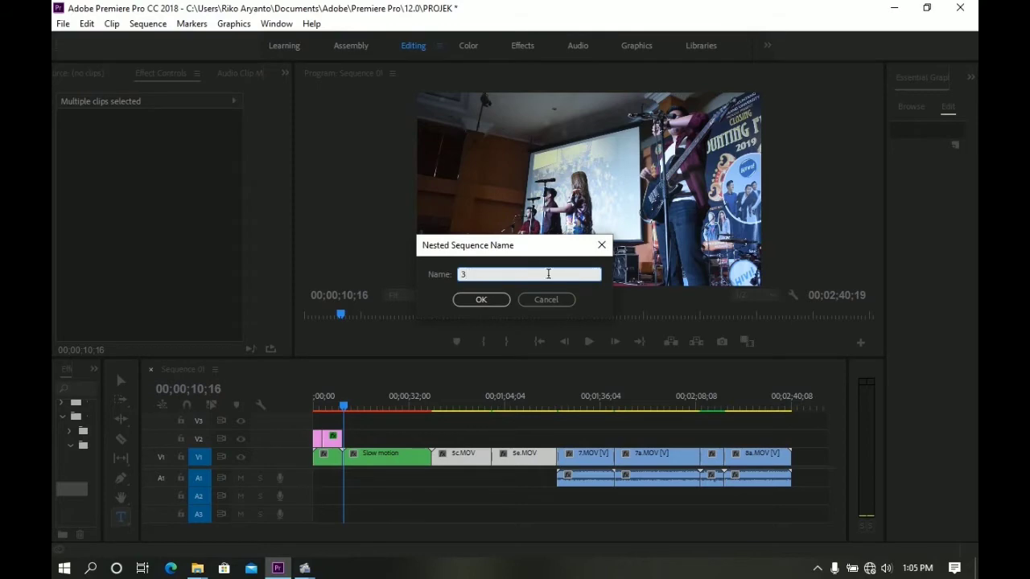
pyautogui.press('Return')
# Nest the final V1 clips into a sequence named 'Akhir'
pyautogui.rightClick(657, 439)
pyautogui.click(693, 335)
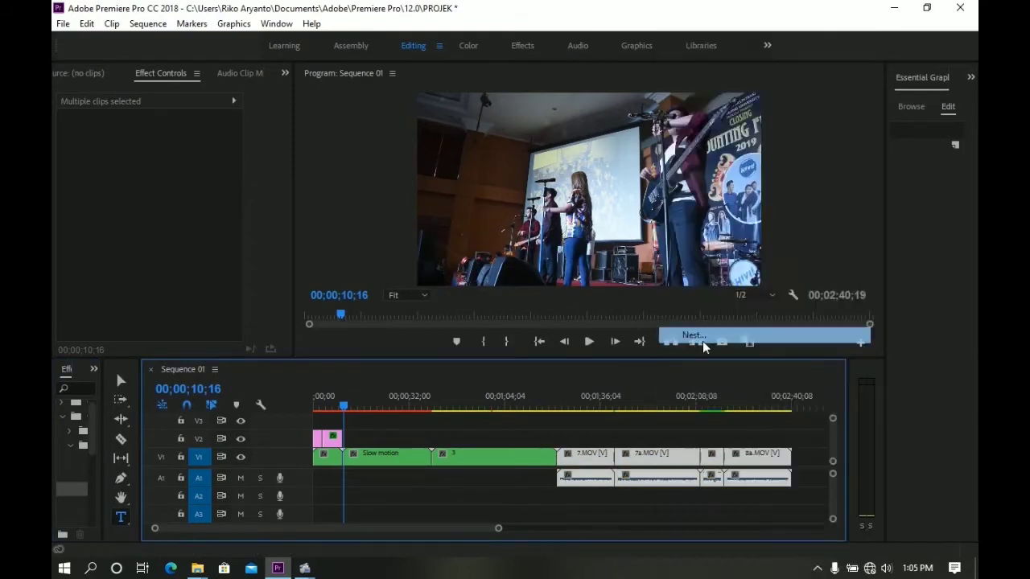
pyautogui.write('Akhir')
pyautogui.press('Return')
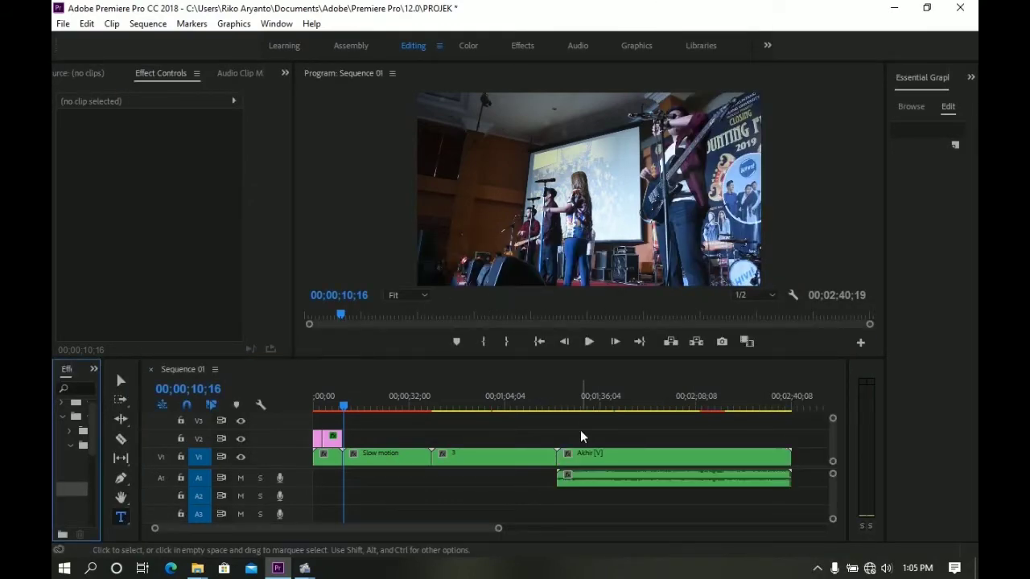
# Drag the Embrace MP3 from the VIDEO folder into the Project panel
pyautogui.moveTo(497, 529); pyautogui.dragTo(504, 529)
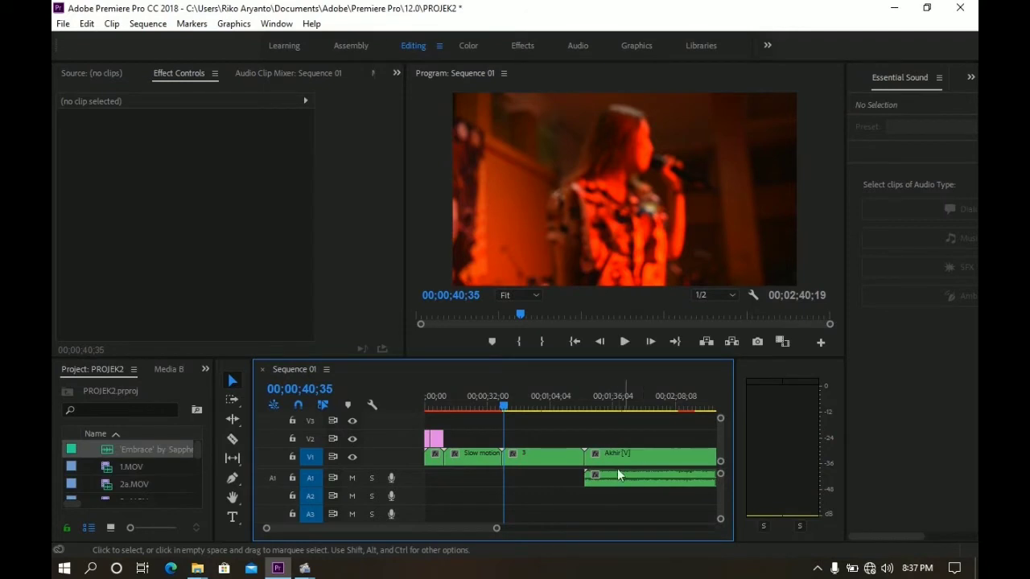
pyautogui.moveTo(495, 531); pyautogui.dragTo(534, 531)
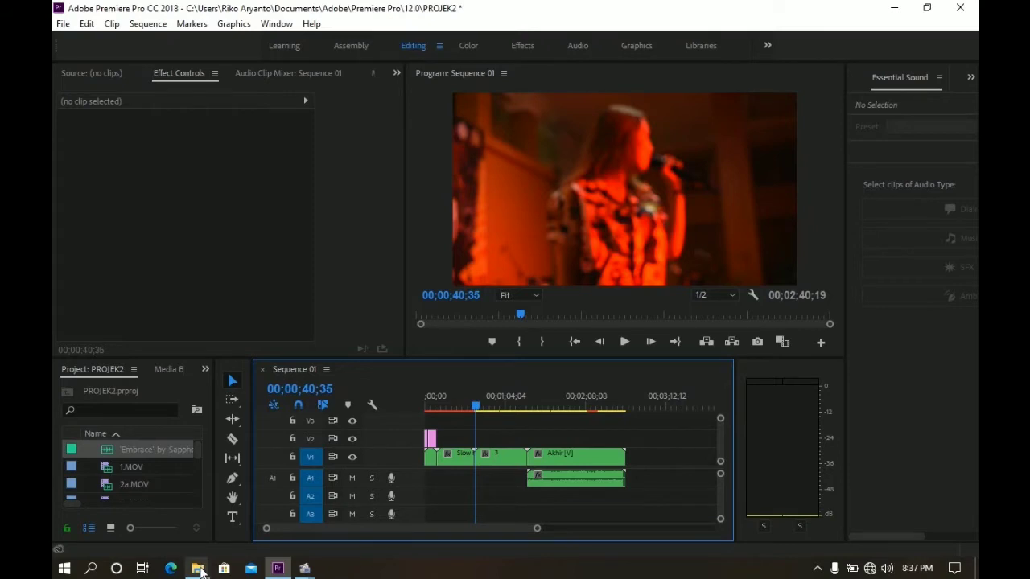
pyautogui.moveTo(201, 569)
pyautogui.click(129, 503)
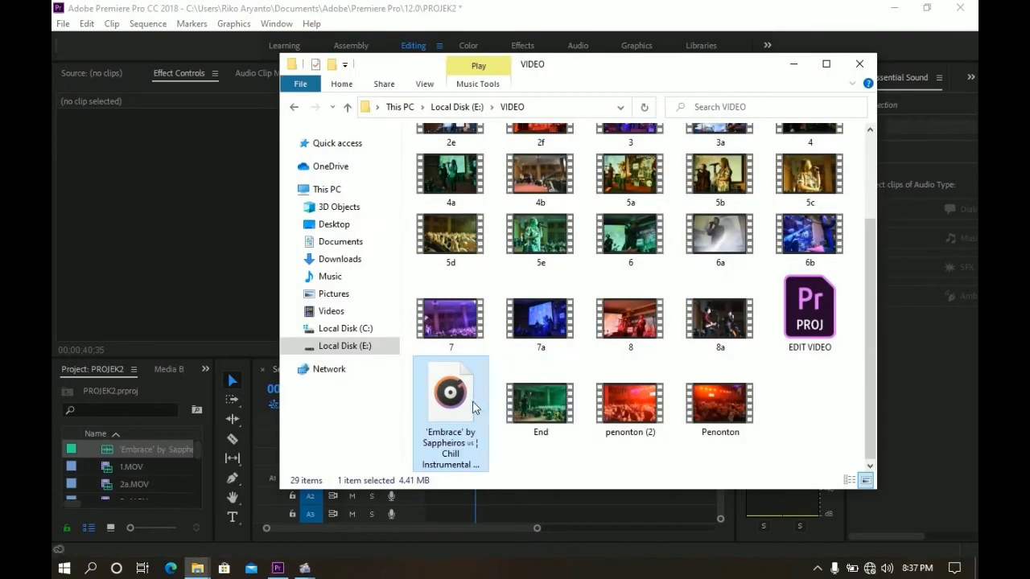
pyautogui.moveTo(463, 407)
pyautogui.mouseDown()
pyautogui.moveTo(374, 428)
pyautogui.moveTo(446, 398)
pyautogui.mouseUp()
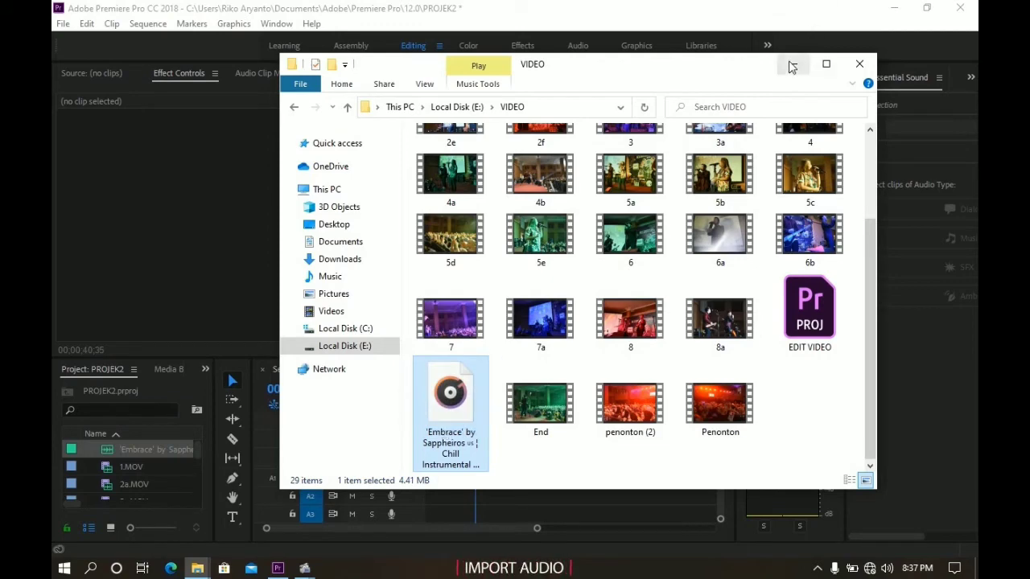
pyautogui.moveTo(788, 61); pyautogui.dragTo(789, 63)
pyautogui.click(227, 370)
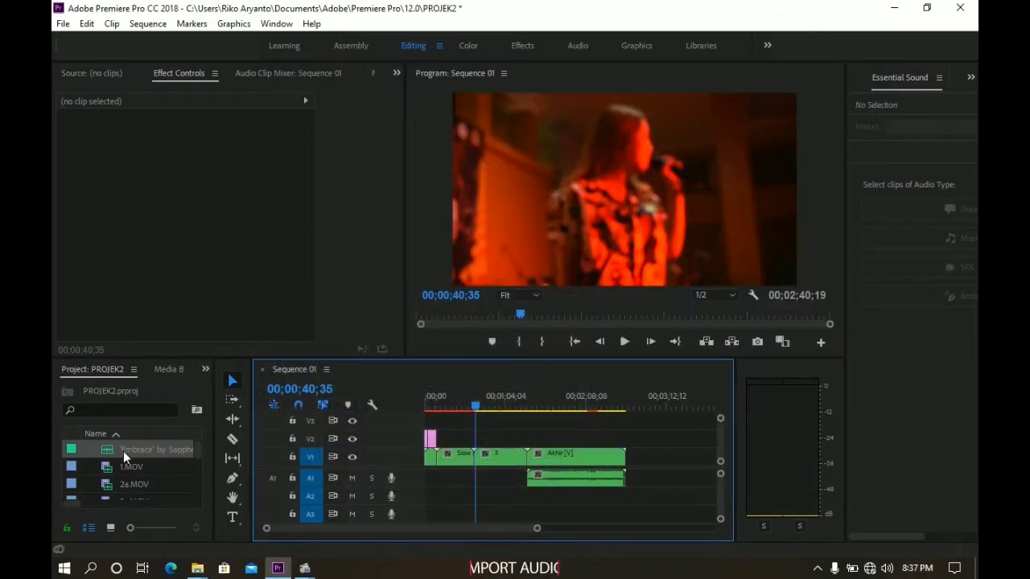
# Place the Embrace music on A2 from the start and razor it at about 00;00;39;07
pyautogui.moveTo(122, 448); pyautogui.dragTo(455, 508)
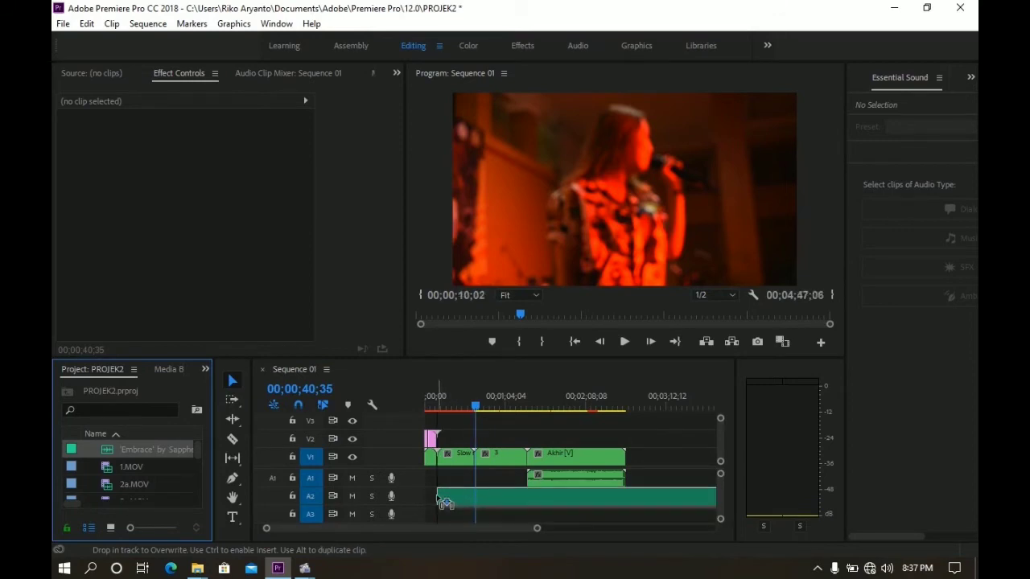
pyautogui.moveTo(454, 509); pyautogui.dragTo(435, 494)
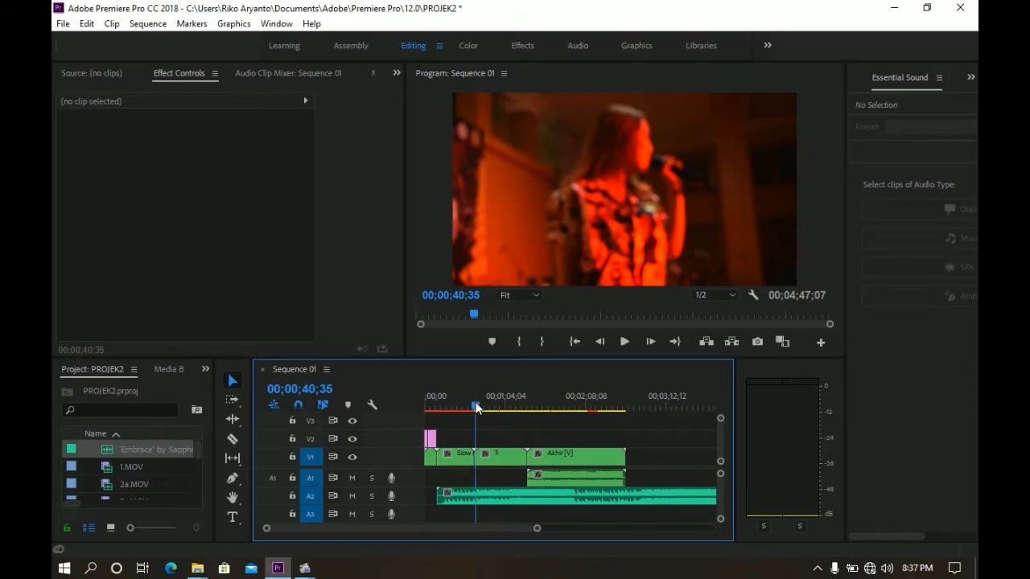
pyautogui.moveTo(476, 408); pyautogui.dragTo(475, 408)
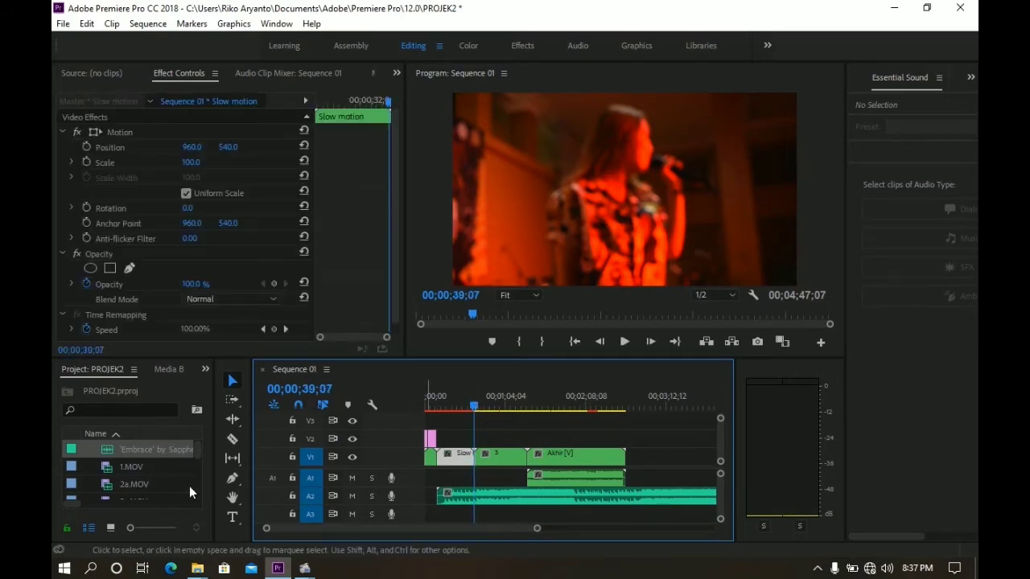
pyautogui.click(232, 438)
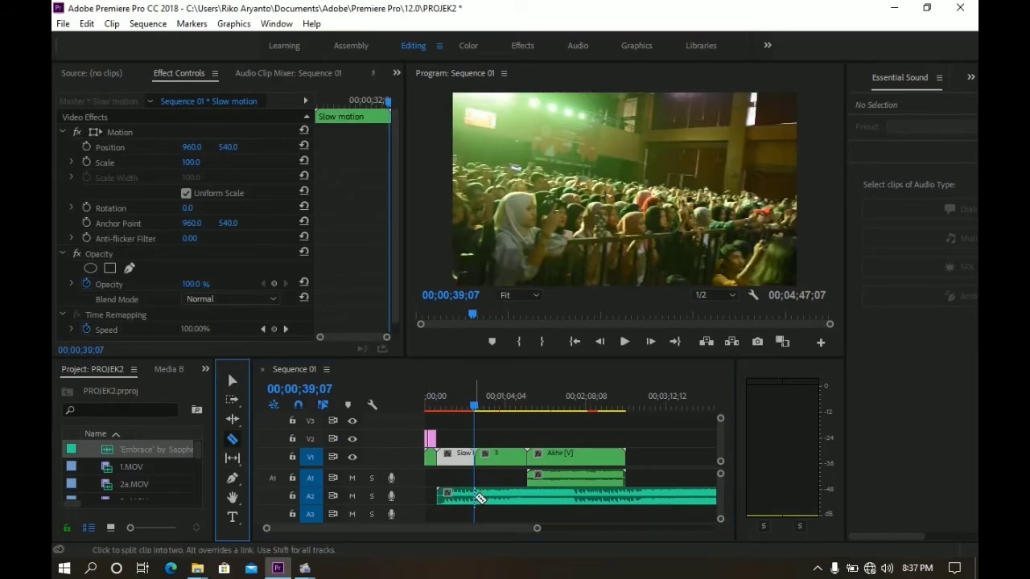
pyautogui.click(481, 496)
# Shift the second Embrace piece later and park the playhead near the first part's end
pyautogui.click(232, 381)
pyautogui.moveTo(537, 529); pyautogui.dragTo(480, 529)
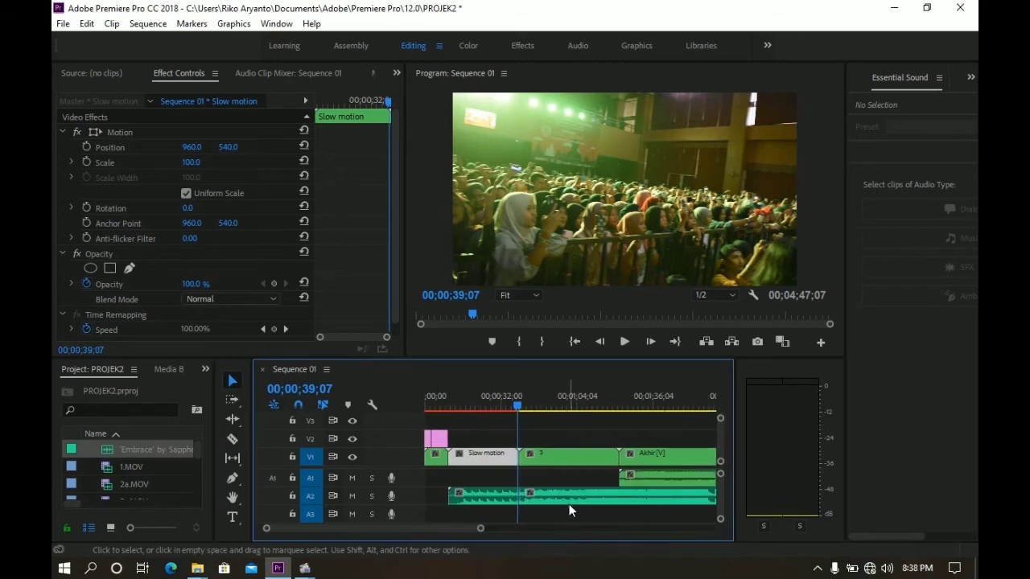
pyautogui.moveTo(544, 496); pyautogui.dragTo(573, 496)
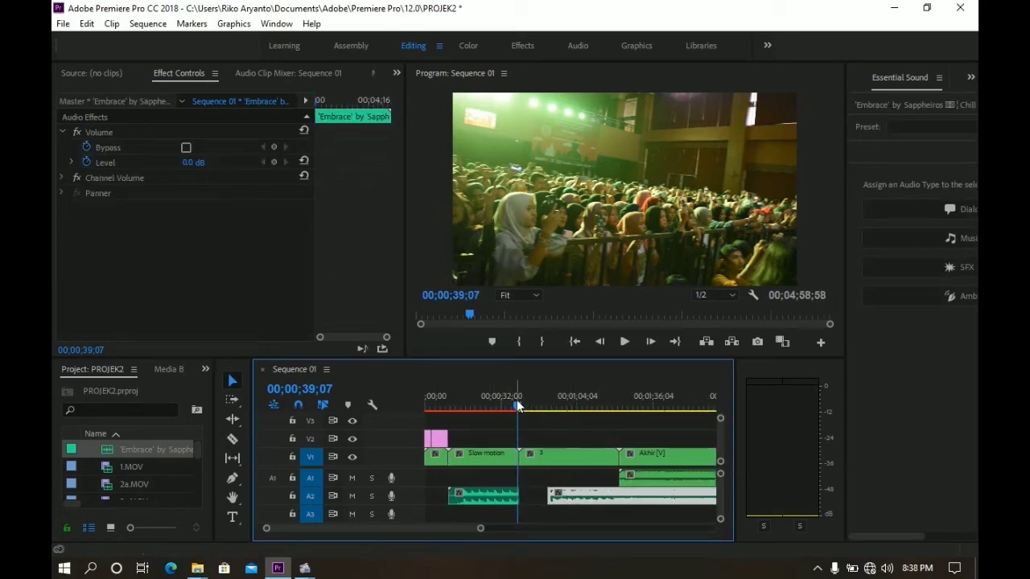
pyautogui.click(506, 455)
pyautogui.moveTo(510, 405); pyautogui.dragTo(502, 408)
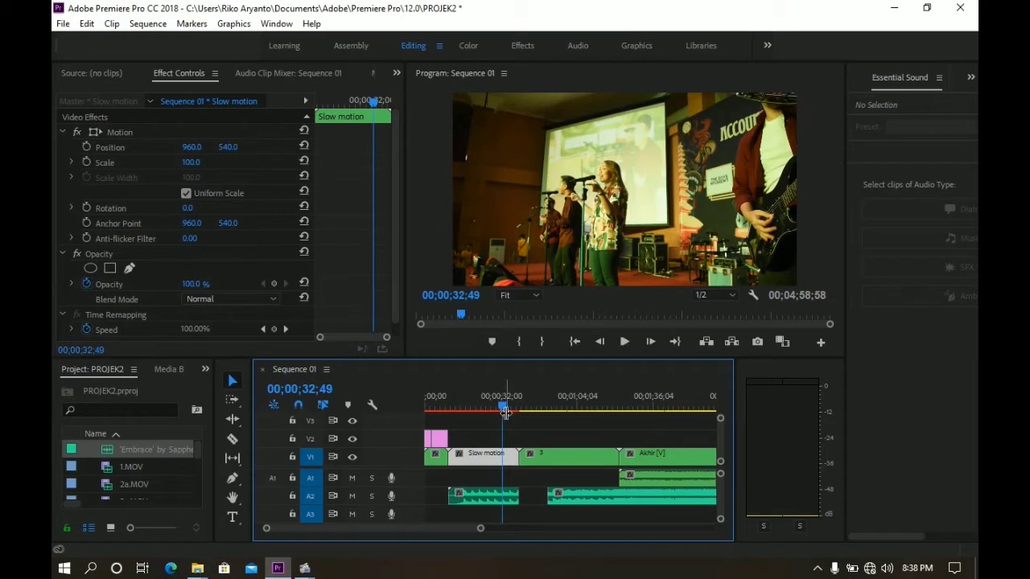
# Add a starting Volume Level keyframe on the first Embrace part, then zoom in near 39 seconds
pyautogui.click(498, 499)
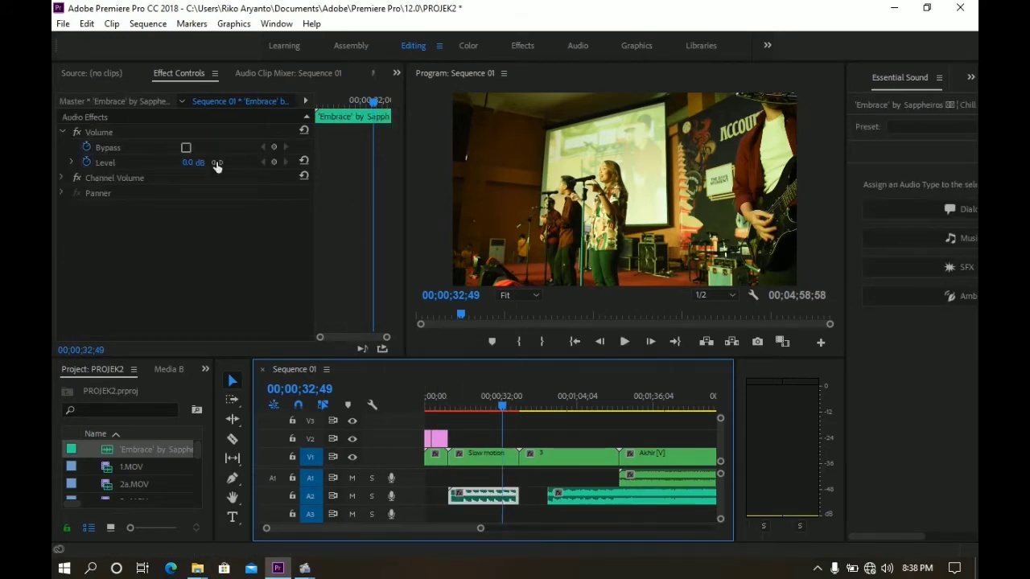
pyautogui.click(188, 162)
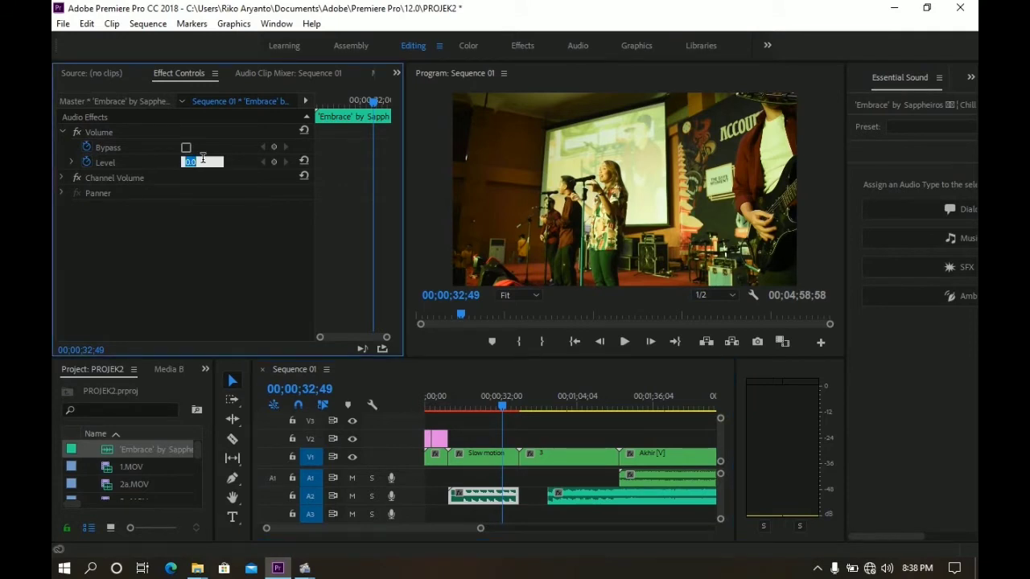
pyautogui.write('0')
pyautogui.click(216, 200)
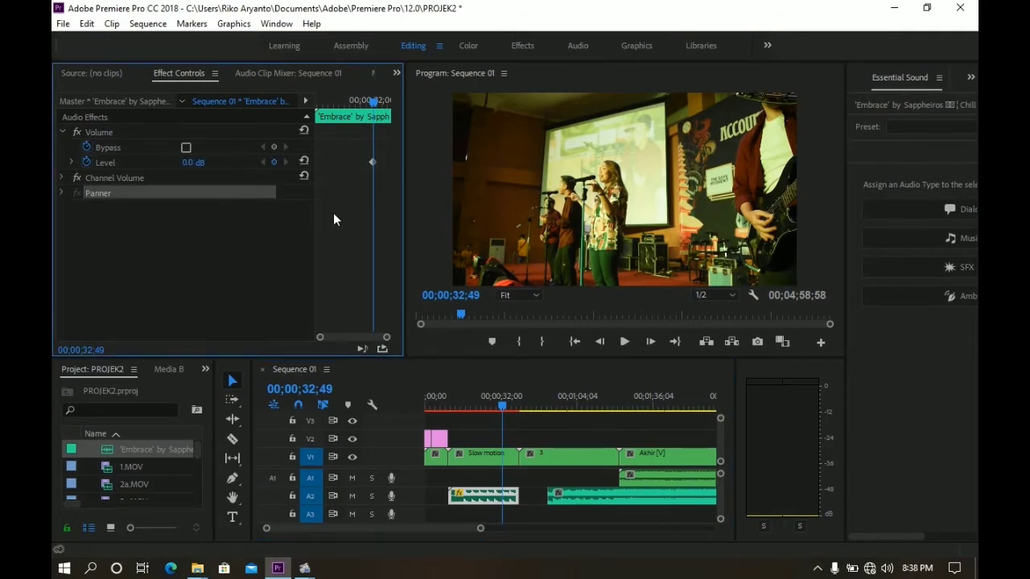
pyautogui.click(509, 407)
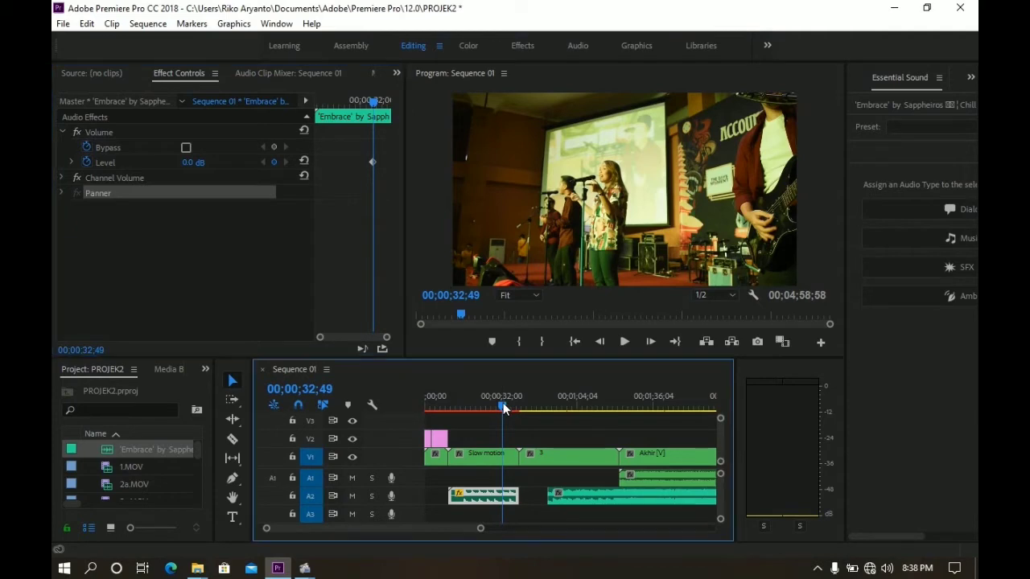
pyautogui.moveTo(512, 409); pyautogui.dragTo(518, 408)
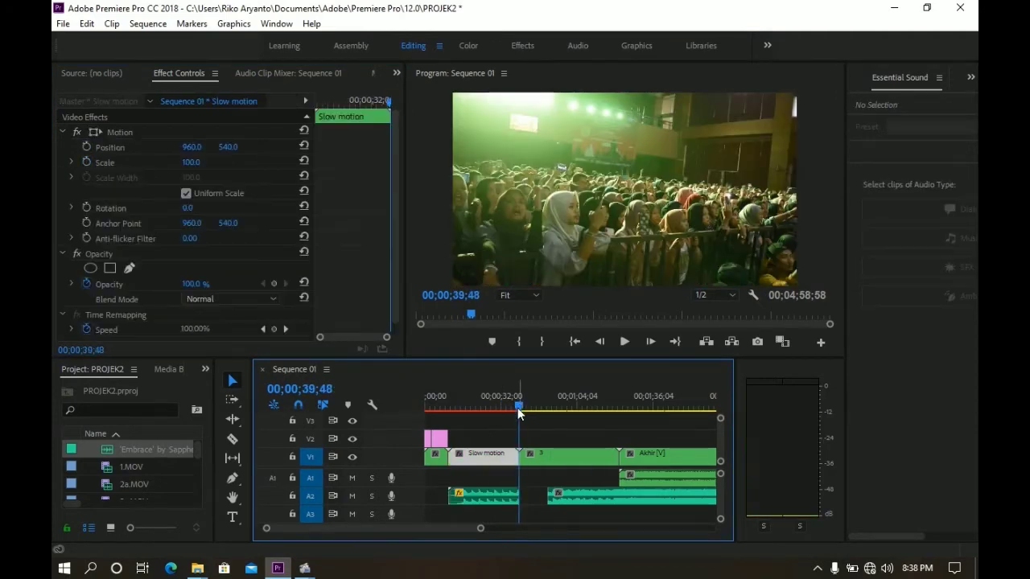
pyautogui.press('=')
pyautogui.press('=')
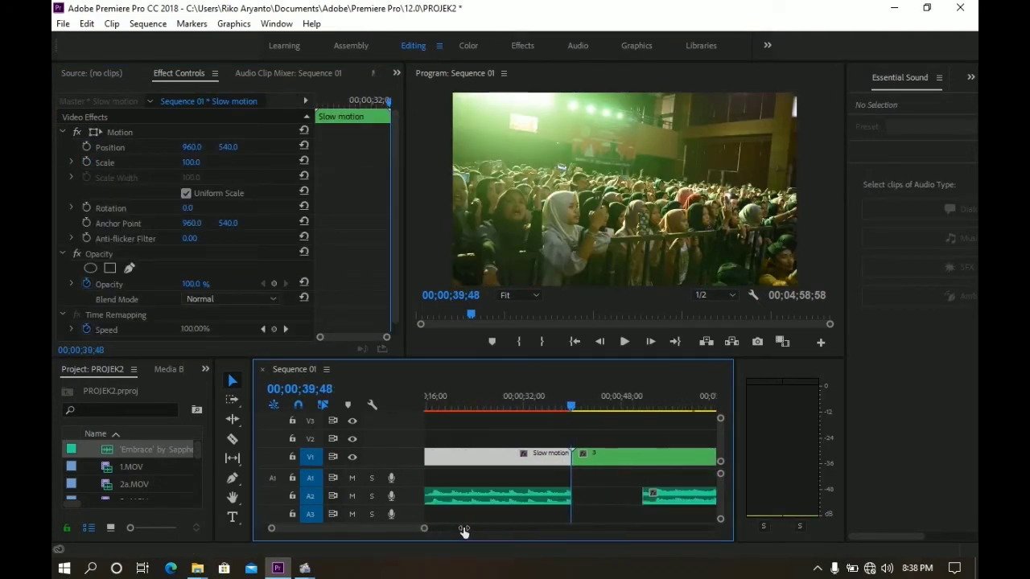
pyautogui.press('=')
pyautogui.click(507, 495)
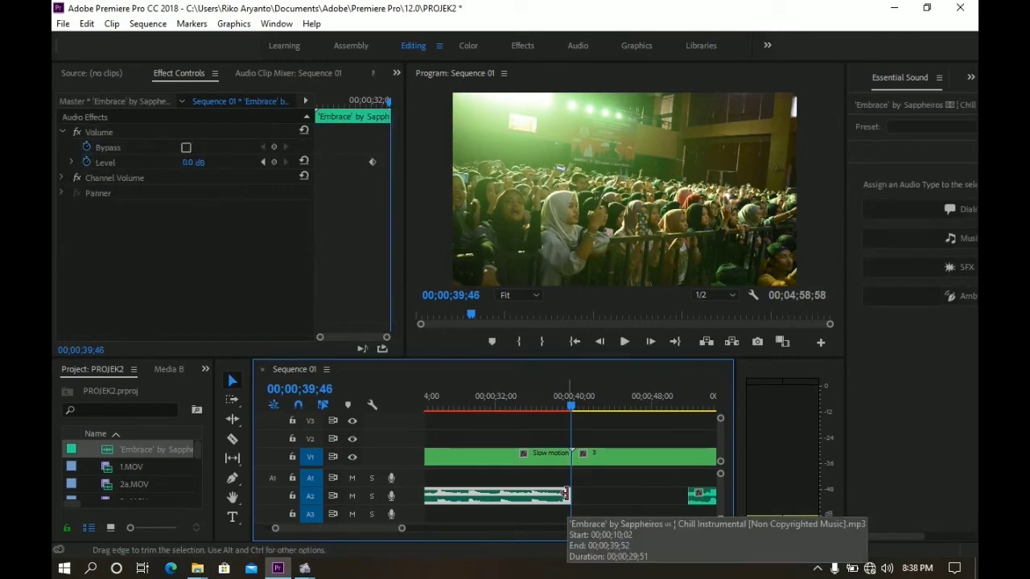
pyautogui.press('space')
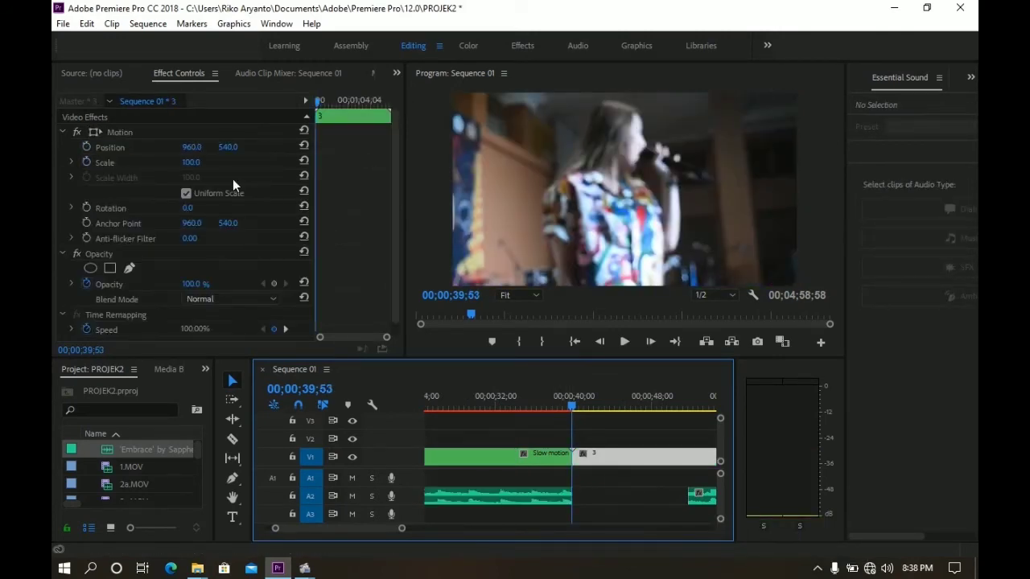
# Drop the Volume Level to -287.5 dB at 00;00;39;53 and play back the fade
pyautogui.click(515, 496)
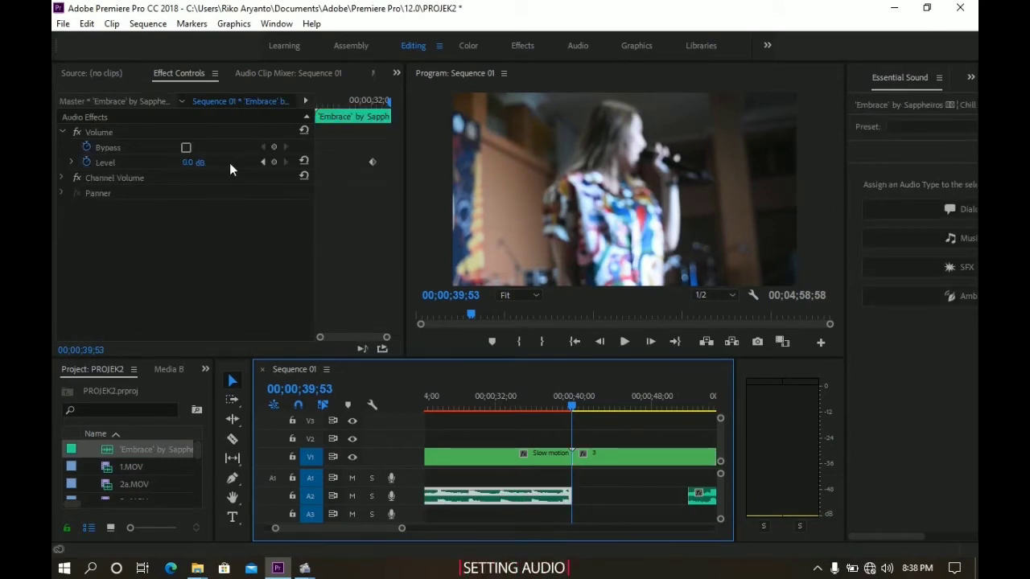
pyautogui.click(187, 162)
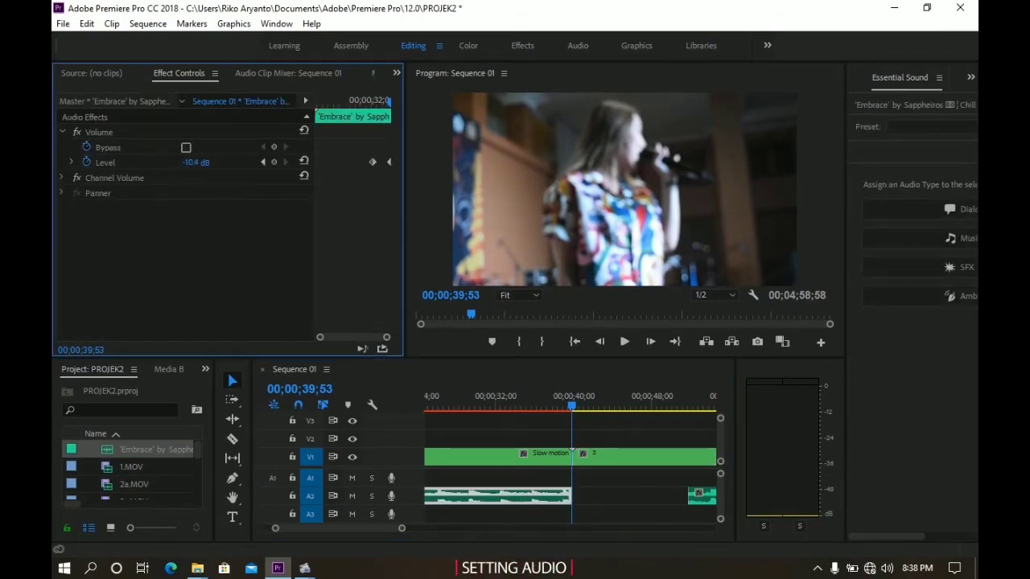
pyautogui.moveTo(196, 163); pyautogui.dragTo(129, 163)
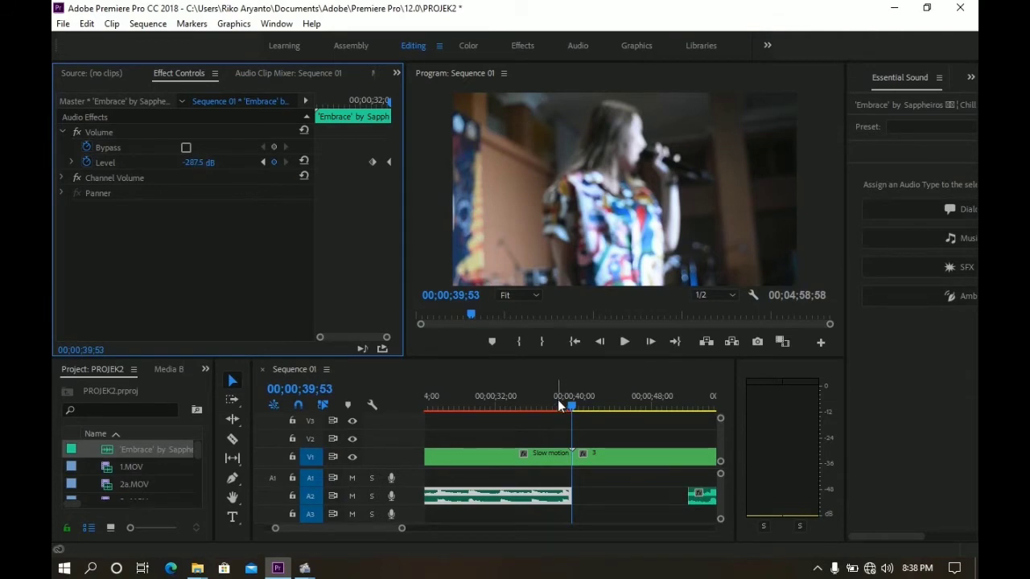
pyautogui.moveTo(570, 406); pyautogui.dragTo(552, 407)
pyautogui.click(624, 342)
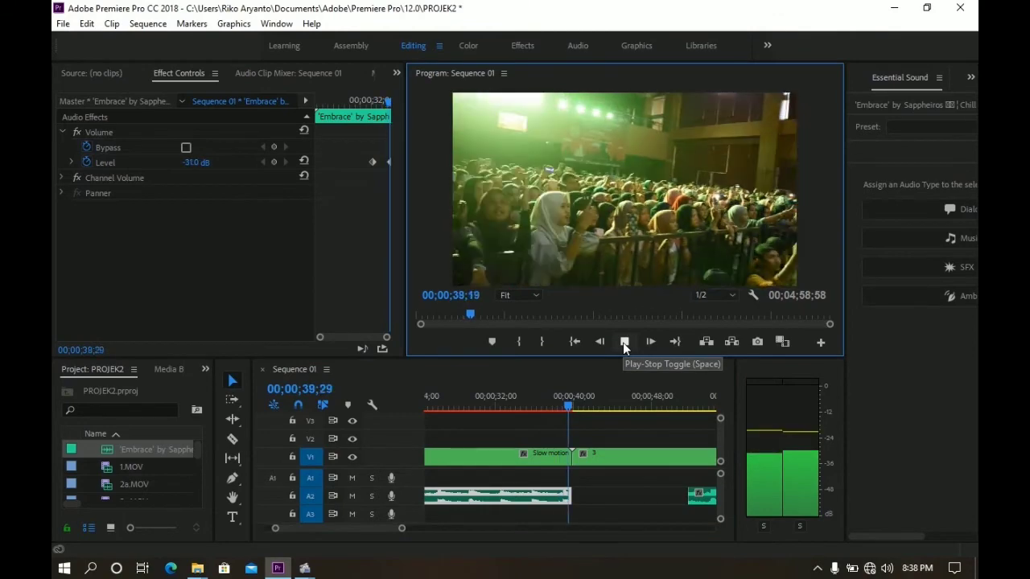
pyautogui.click(623, 342)
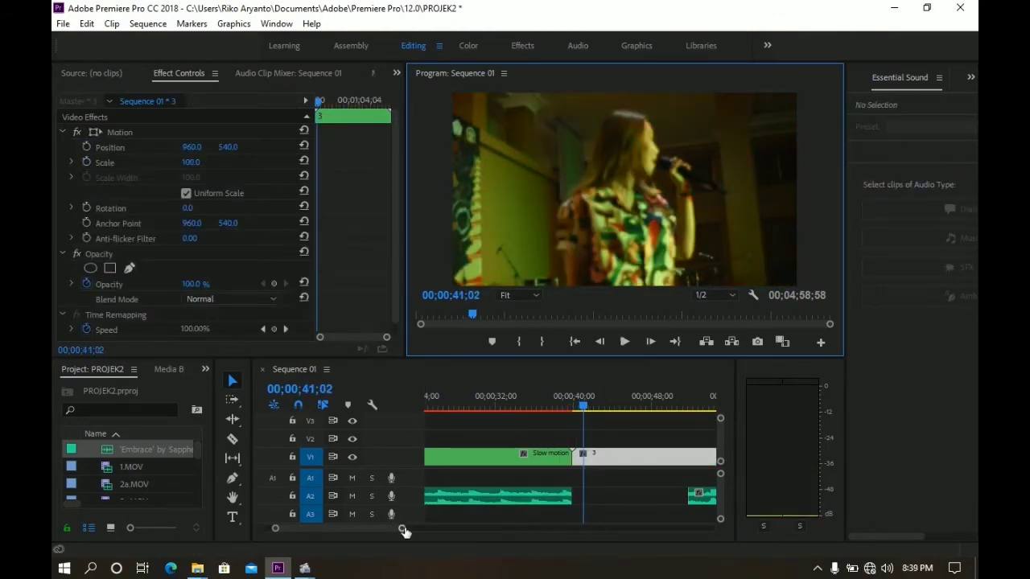
# Trim the start of the later Embrace clip on A2
pyautogui.moveTo(402, 528)
pyautogui.mouseDown()
pyautogui.moveTo(520, 544)
pyautogui.moveTo(573, 528)
pyautogui.mouseUp()
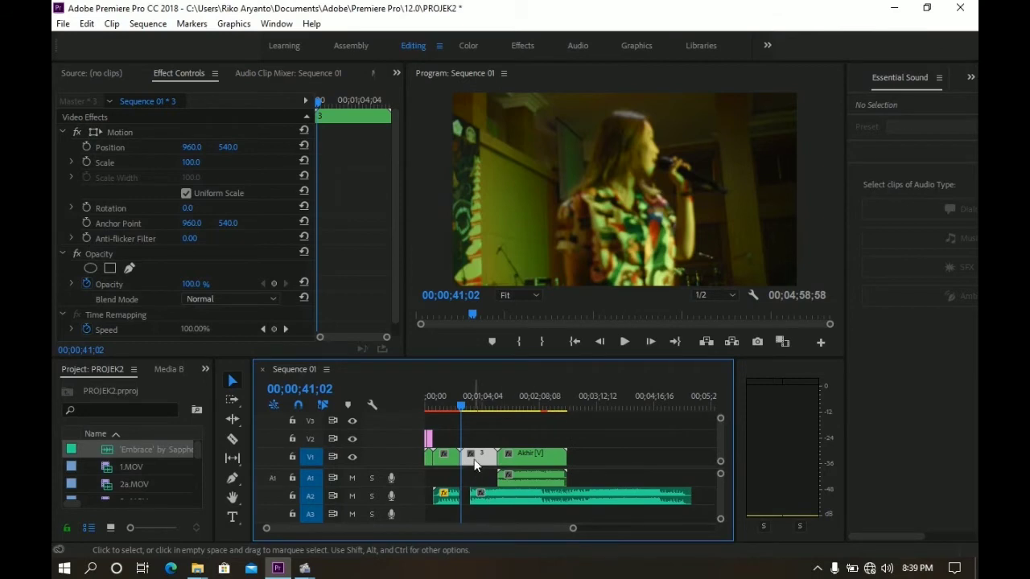
pyautogui.moveTo(472, 495)
pyautogui.mouseDown()
pyautogui.moveTo(606, 497)
pyautogui.moveTo(513, 505)
pyautogui.mouseUp()
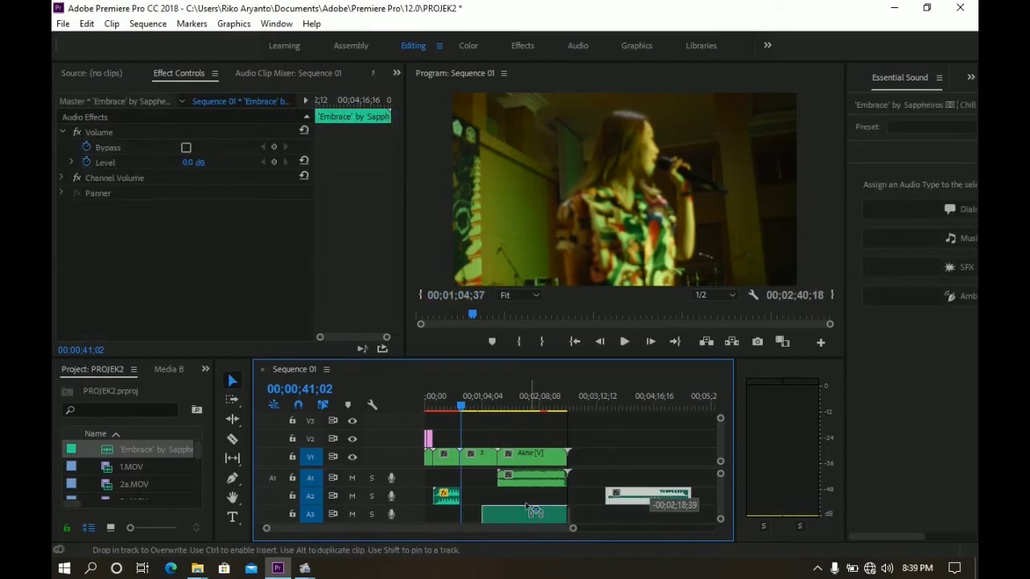
pyautogui.moveTo(510, 505); pyautogui.dragTo(509, 506)
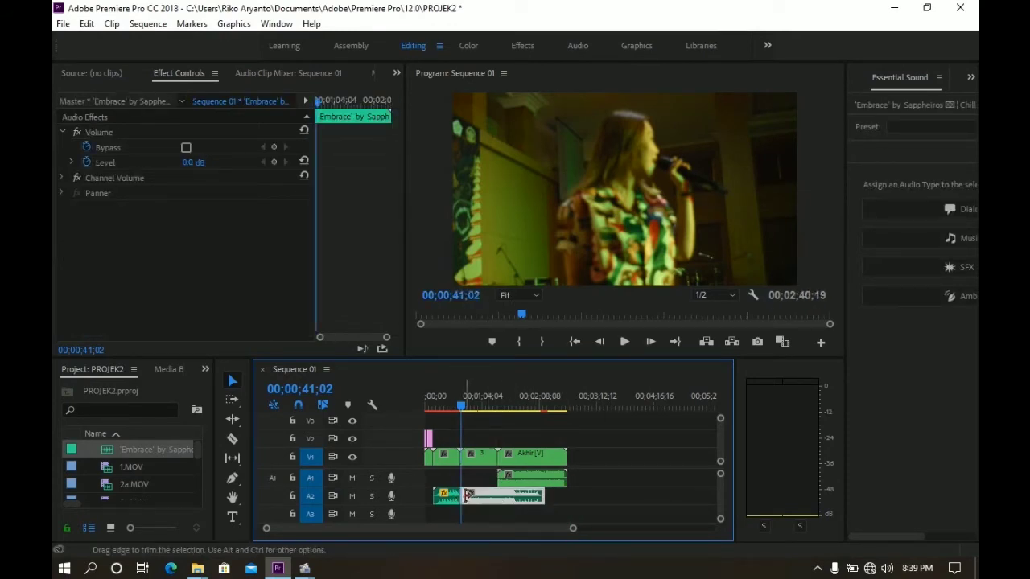
pyautogui.moveTo(467, 494)
pyautogui.mouseDown()
pyautogui.moveTo(509, 501)
pyautogui.moveTo(475, 496)
pyautogui.moveTo(483, 507)
pyautogui.mouseUp()
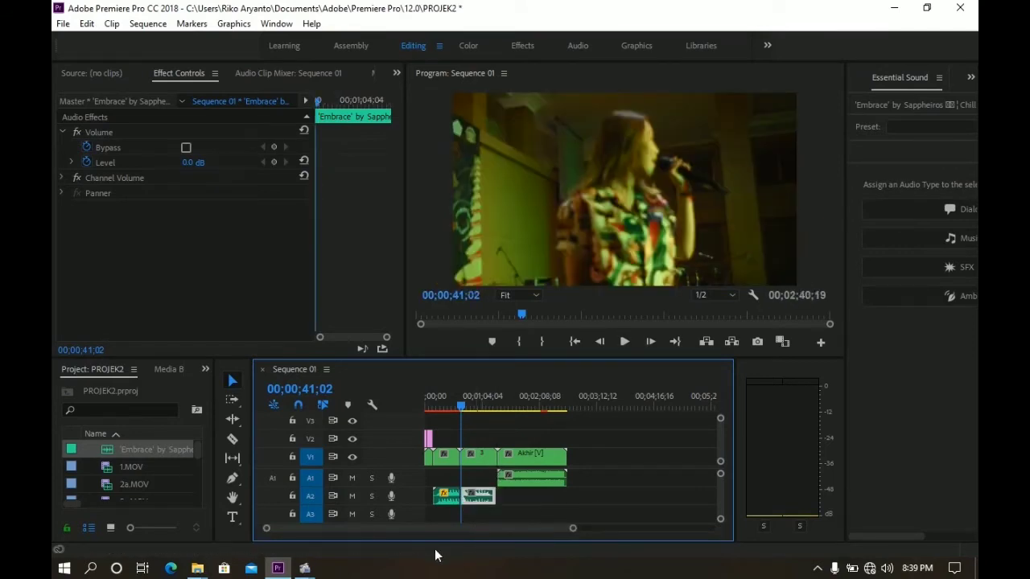
# Slide the trimmed Embrace clip against the first music part and play across the join
pyautogui.moveTo(573, 528); pyautogui.dragTo(467, 528)
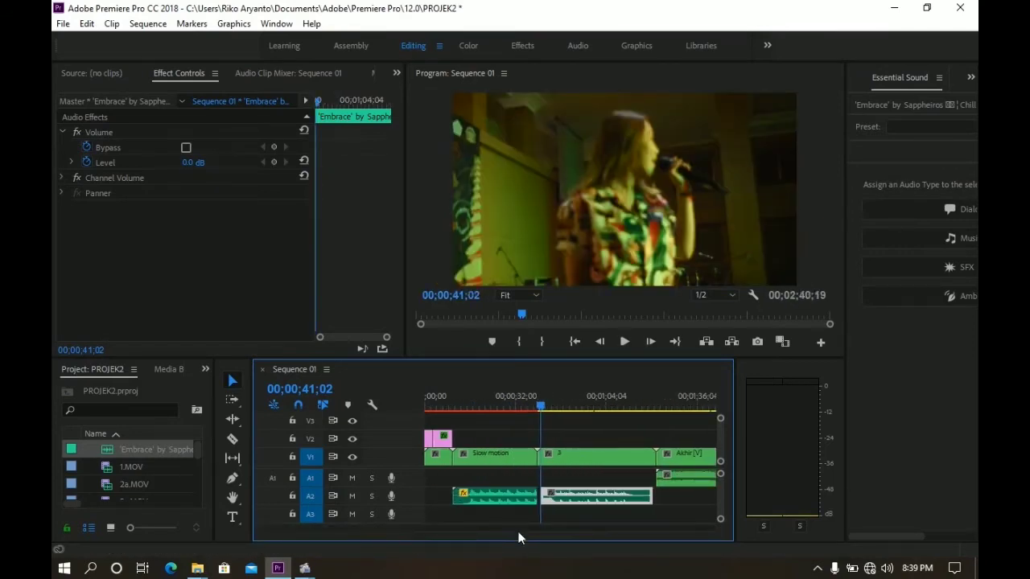
pyautogui.moveTo(560, 502)
pyautogui.mouseDown()
pyautogui.moveTo(570, 505)
pyautogui.moveTo(539, 495)
pyautogui.mouseUp()
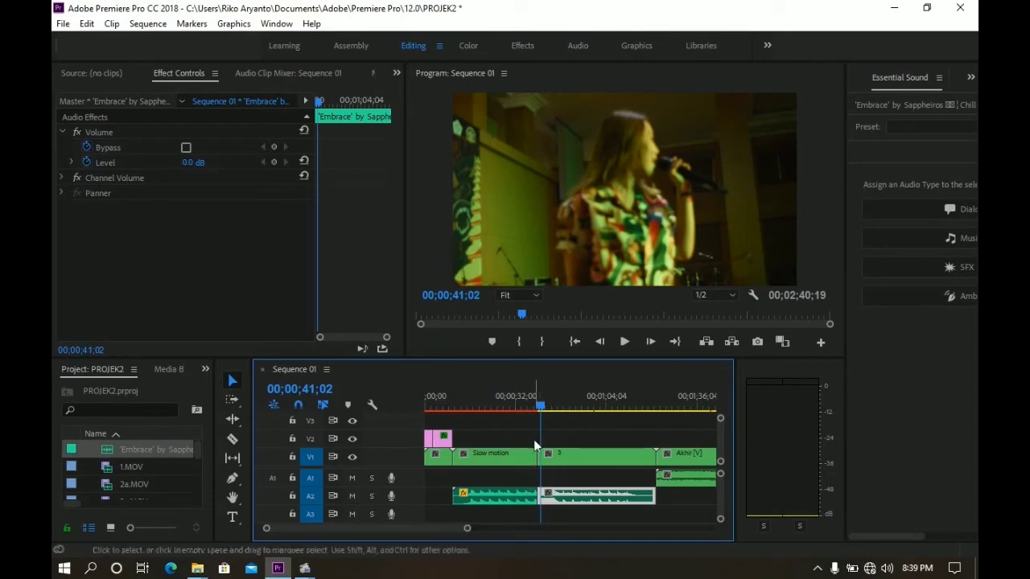
pyautogui.click(538, 407)
pyautogui.click(536, 406)
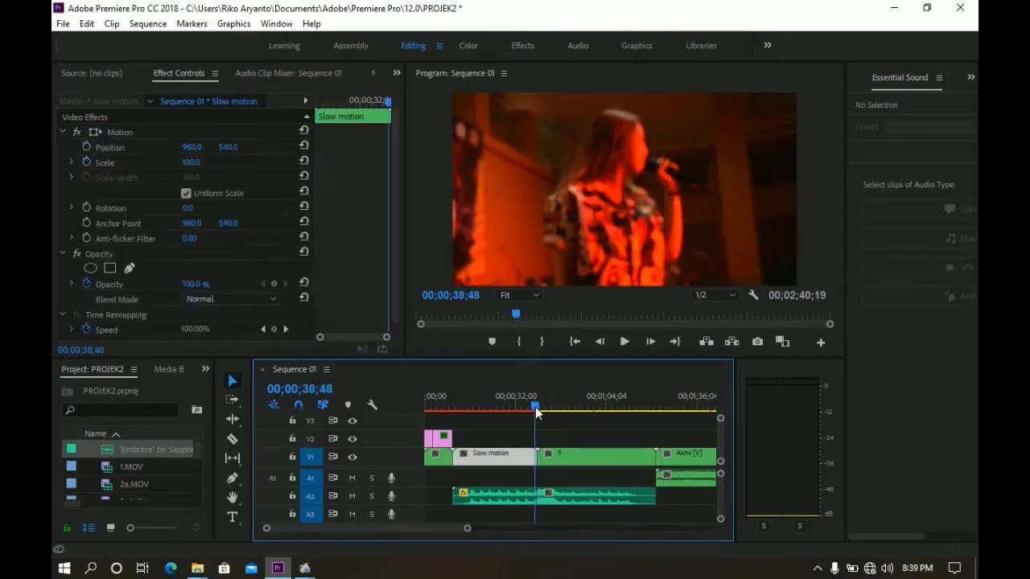
pyautogui.click(621, 344)
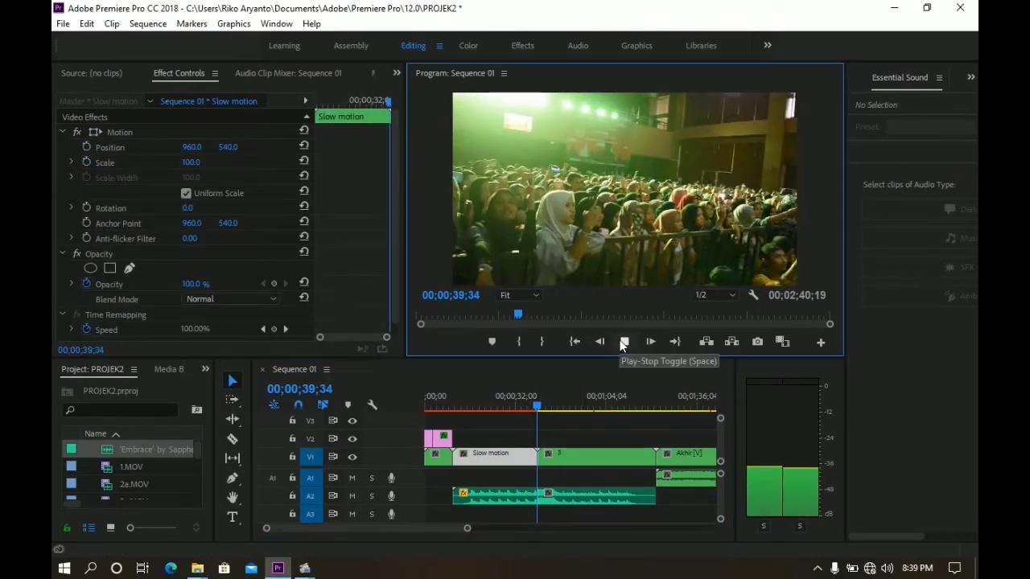
pyautogui.click(621, 344)
pyautogui.click(570, 464)
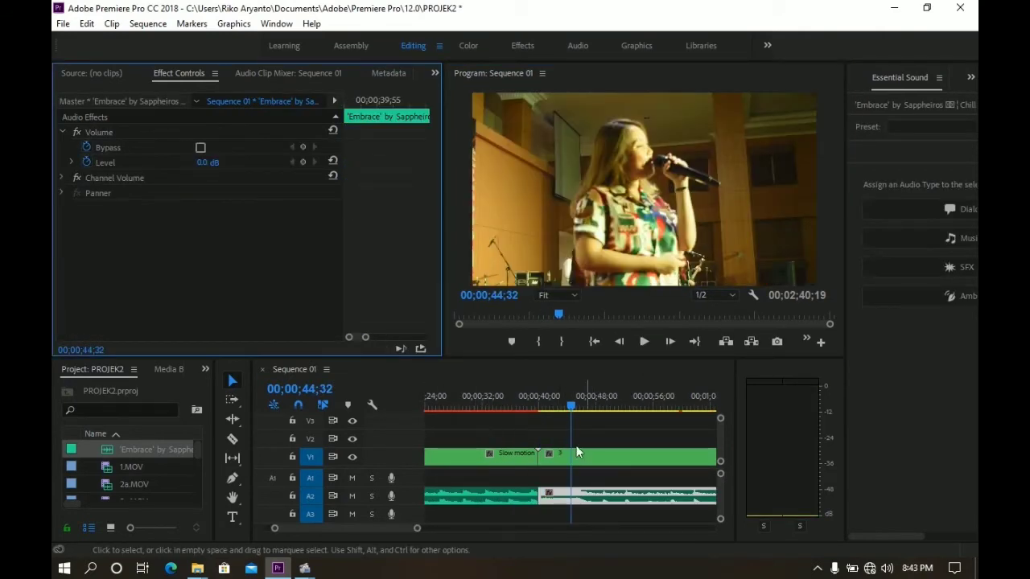
# Set a -287.5 dB Volume Level keyframe at the start of the second Embrace clip
pyautogui.moveTo(571, 406); pyautogui.dragTo(538, 407)
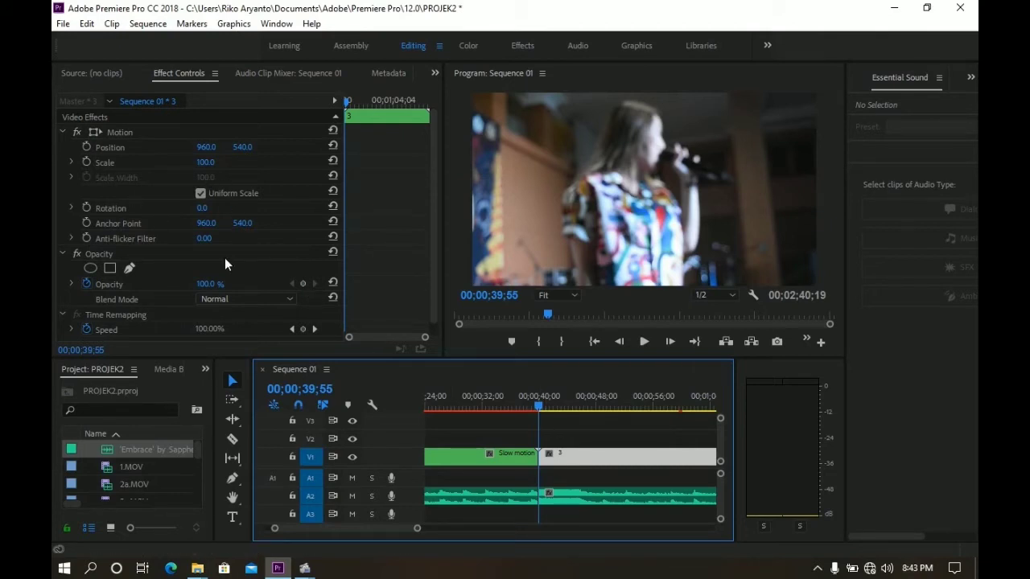
pyautogui.click(547, 494)
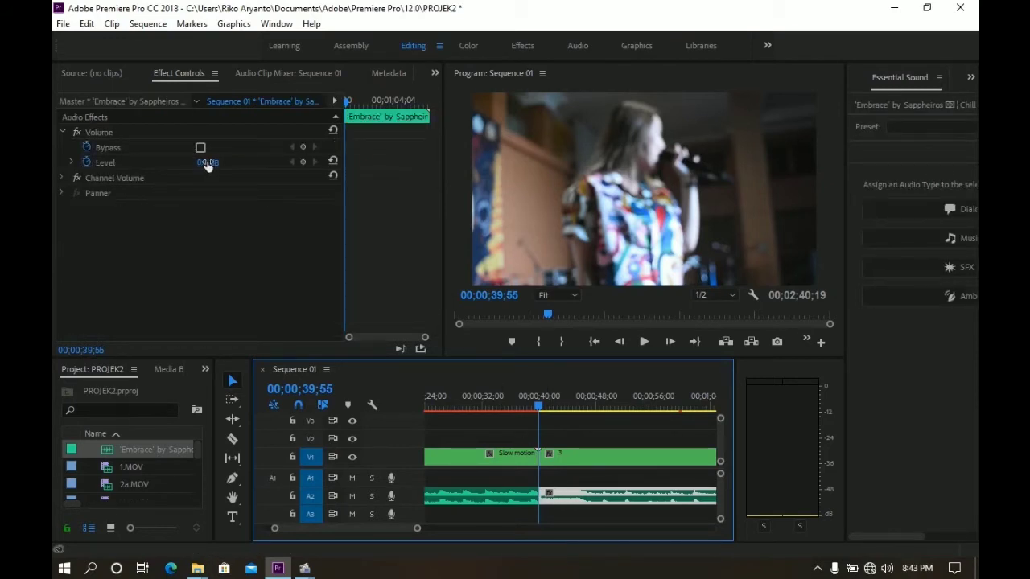
pyautogui.click(538, 408)
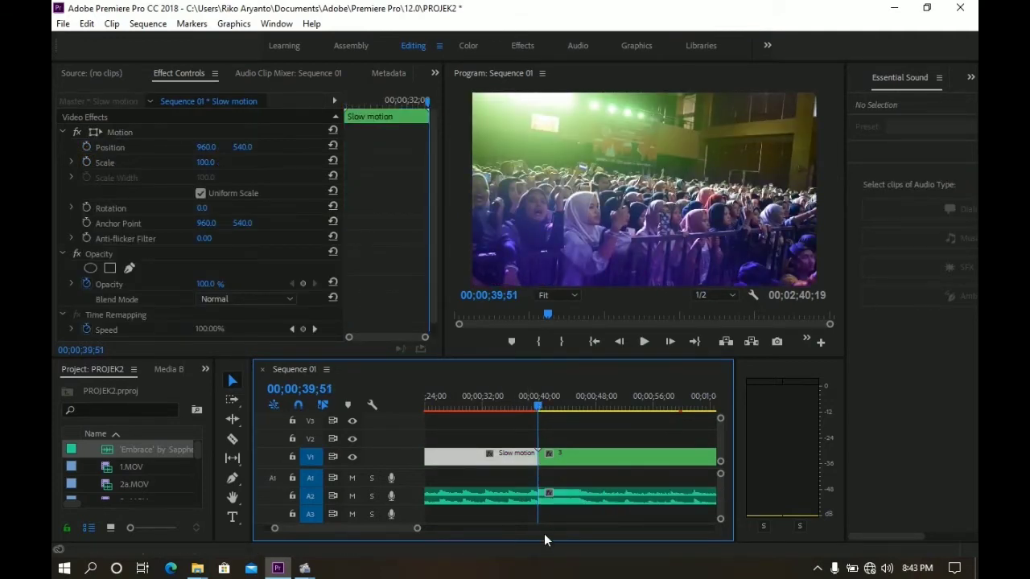
pyautogui.click(557, 498)
pyautogui.click(206, 162)
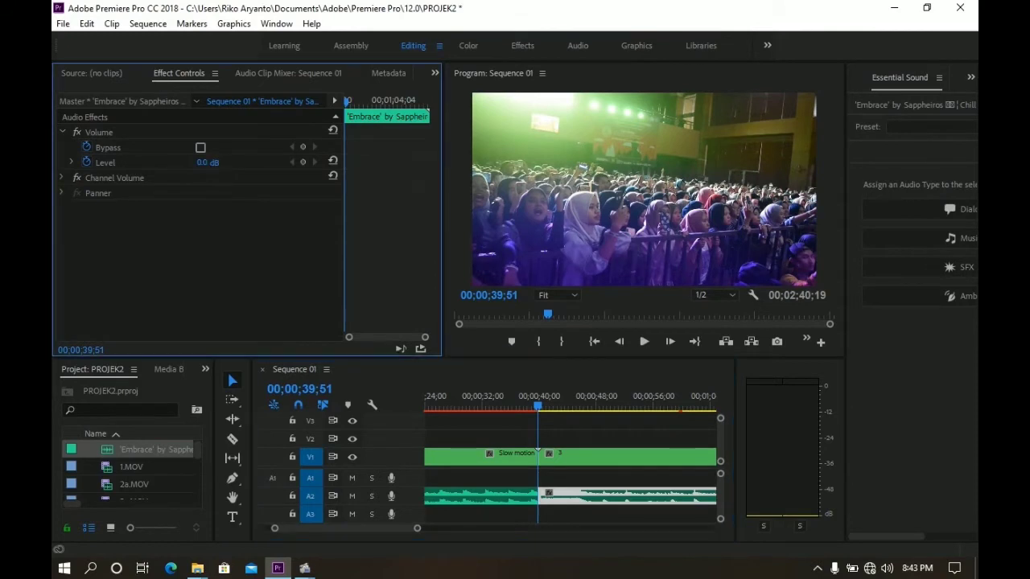
pyautogui.moveTo(206, 162)
pyautogui.mouseDown()
pyautogui.moveTo(121, 162)
pyautogui.moveTo(211, 156)
pyautogui.mouseUp()
pyautogui.hotkey('ctrl', 'z')
pyautogui.press('Left')
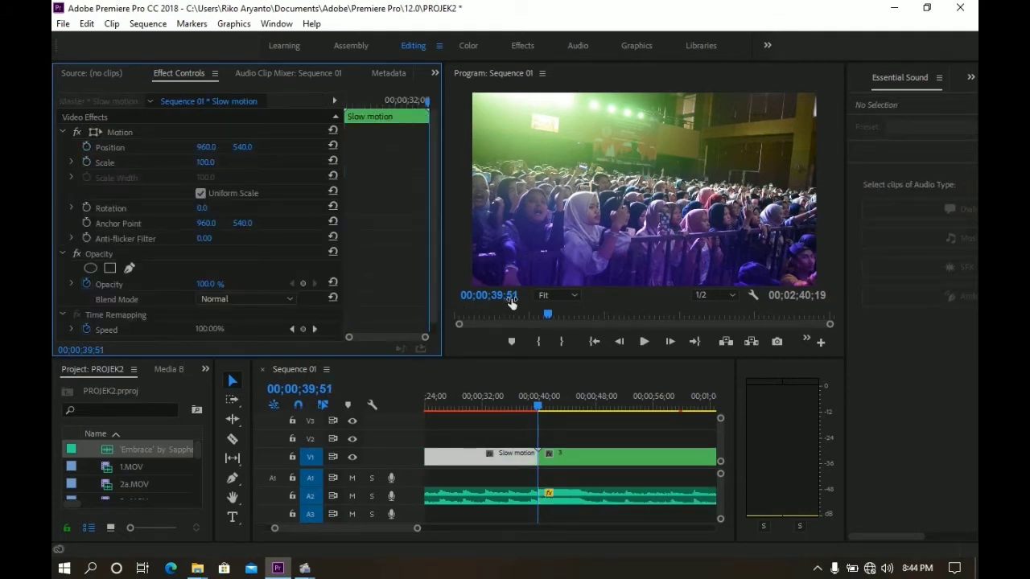
# Set the Volume Level to 0 dB at about 00;00;41;32 and play the fade-in
pyautogui.click(565, 494)
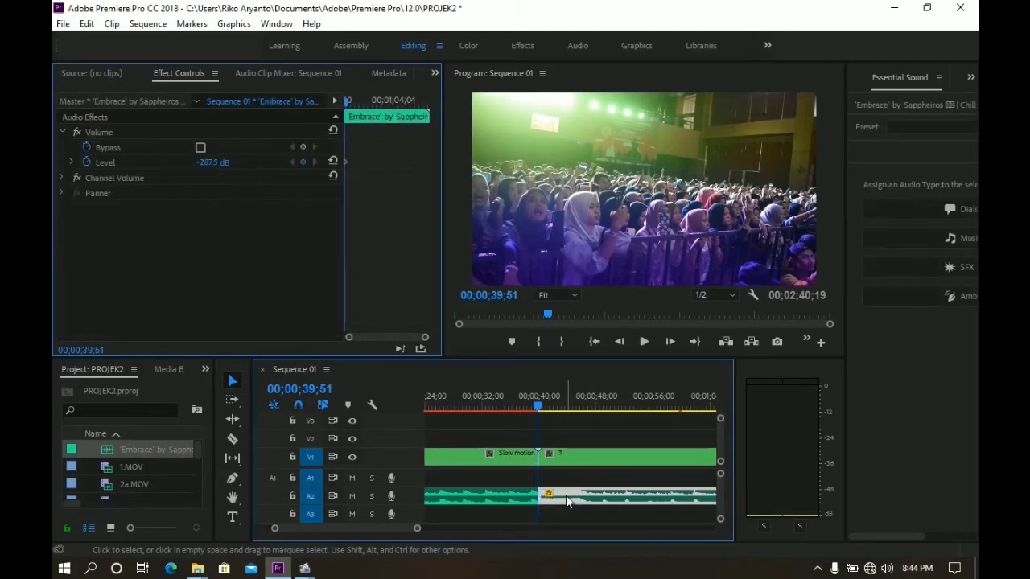
pyautogui.click(643, 342)
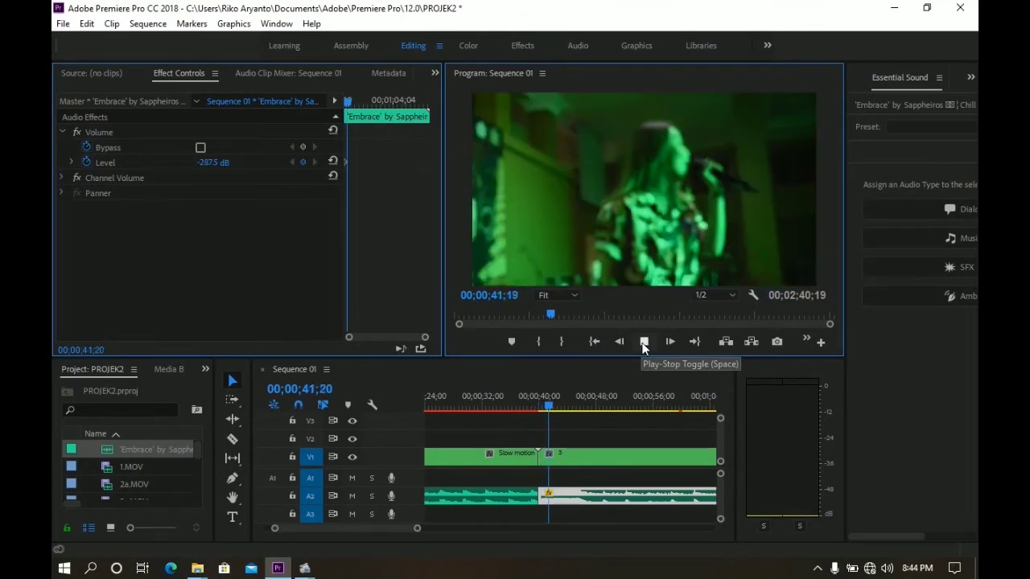
pyautogui.click(644, 342)
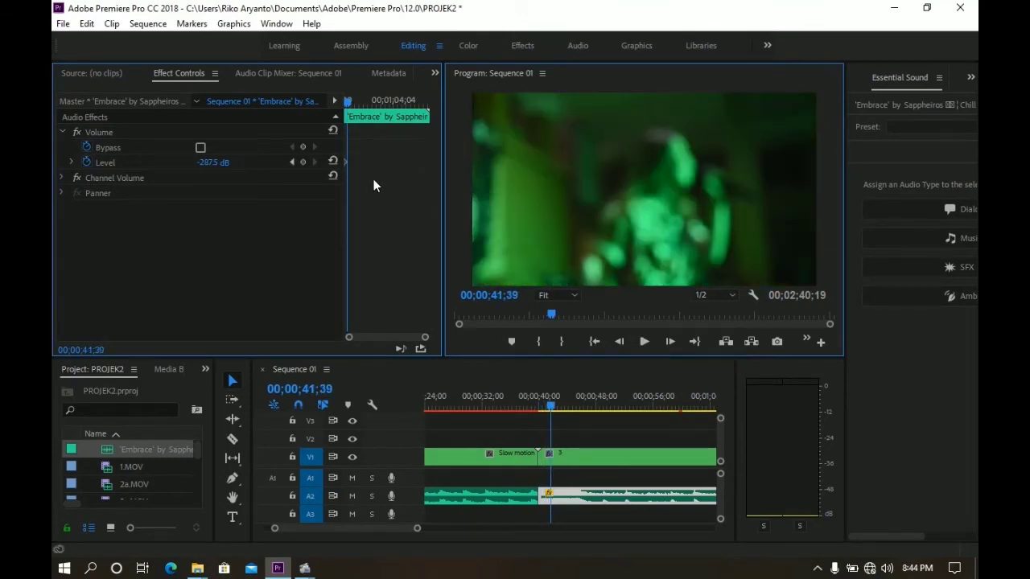
pyautogui.click(643, 342)
pyautogui.click(644, 342)
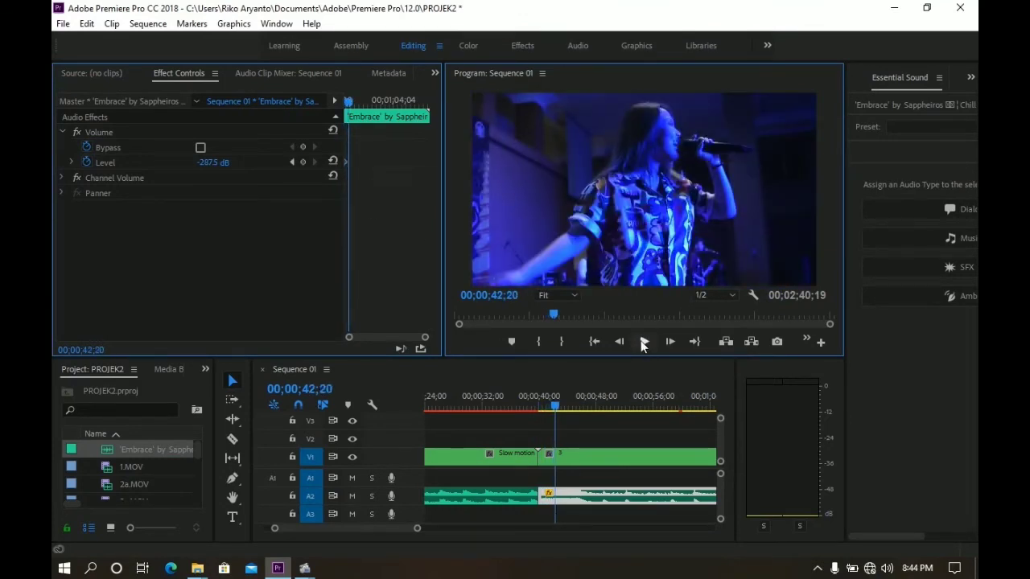
pyautogui.moveTo(556, 409); pyautogui.dragTo(549, 410)
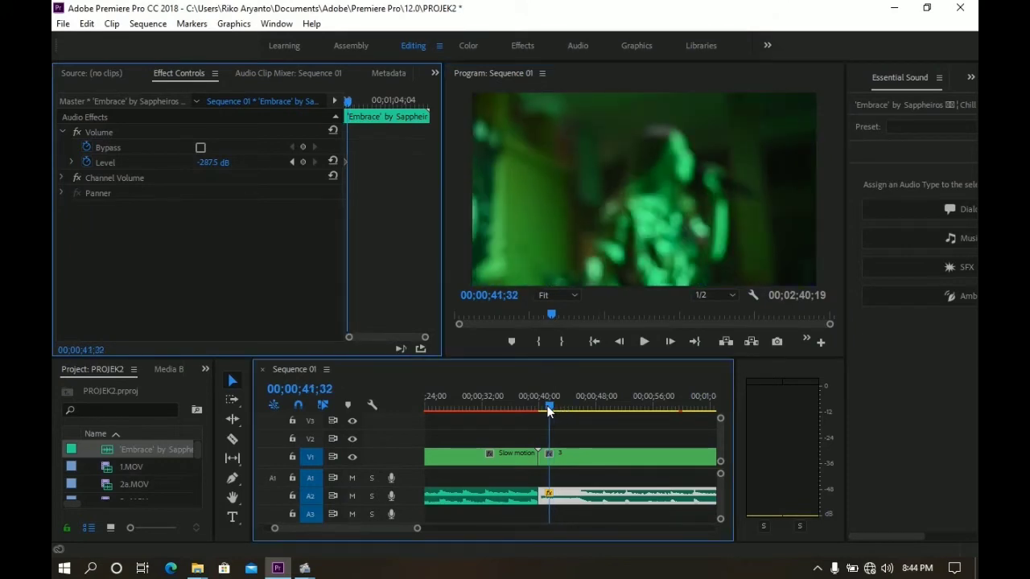
pyautogui.click(214, 160)
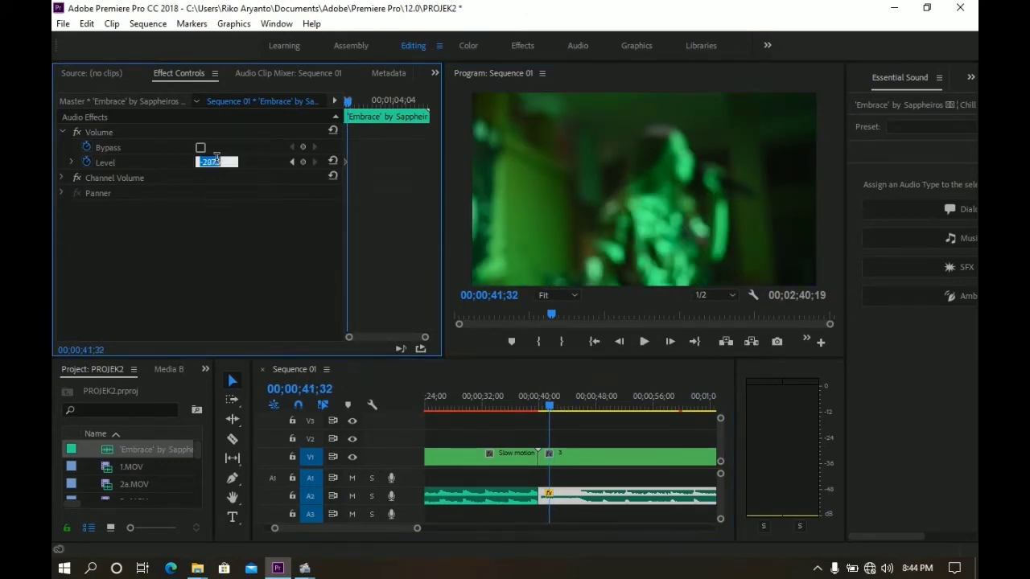
pyautogui.write('0')
pyautogui.press('Return')
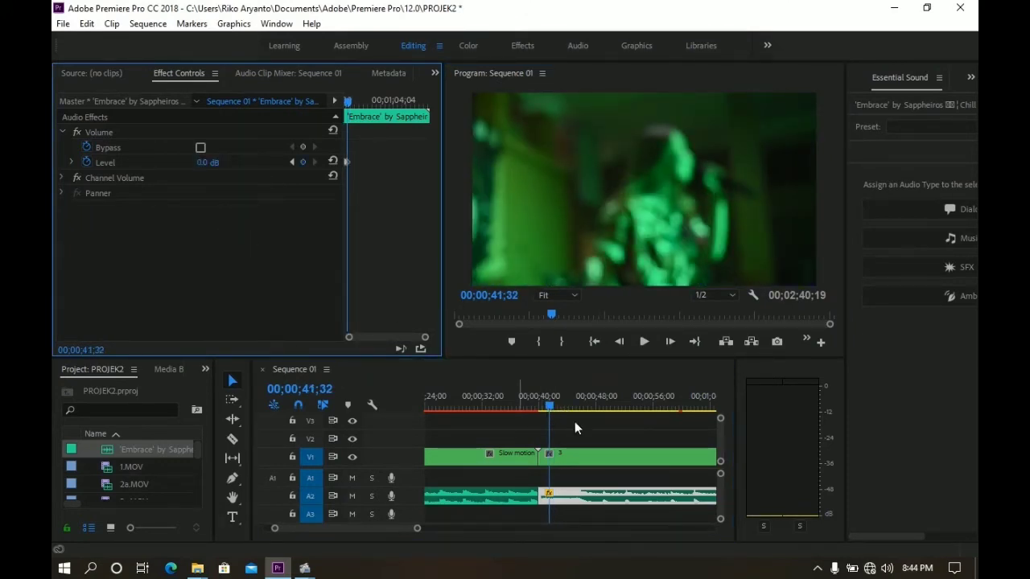
pyautogui.click(535, 401)
pyautogui.click(645, 342)
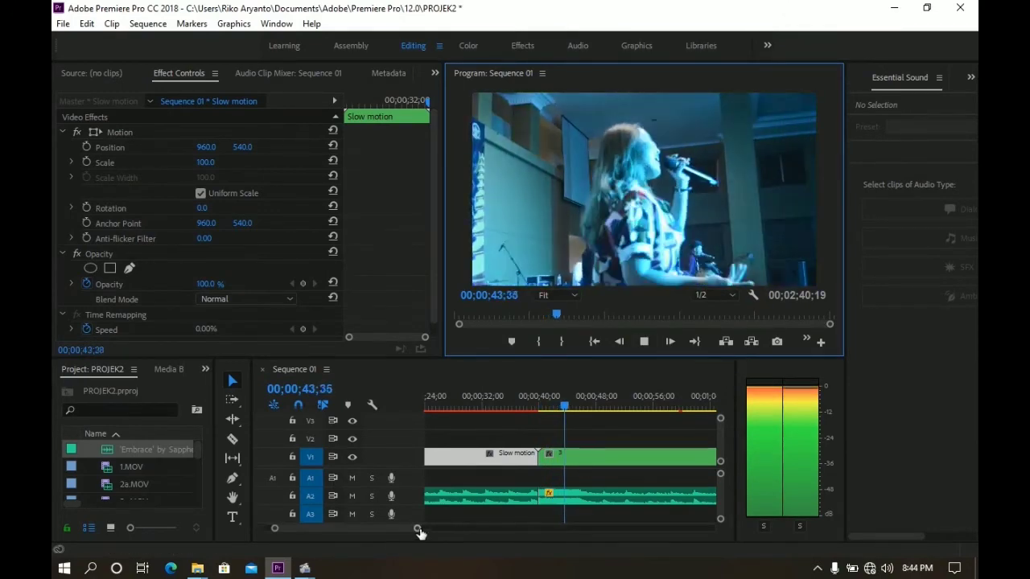
# Play the later part of the sequence from about 1:15, then scrub back to 1:20
pyautogui.moveTo(417, 528); pyautogui.dragTo(465, 530)
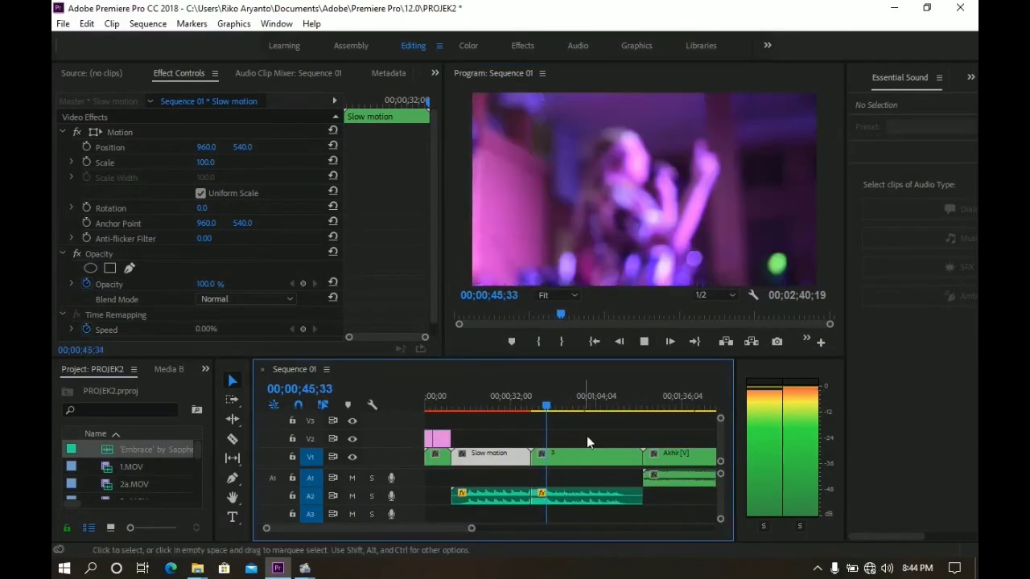
pyautogui.click(629, 399)
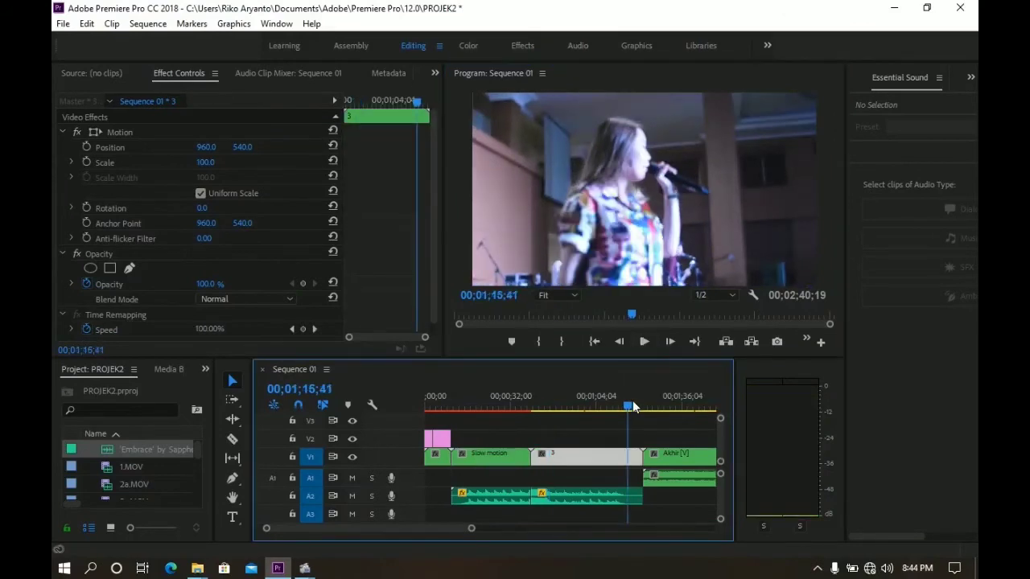
pyautogui.click(643, 342)
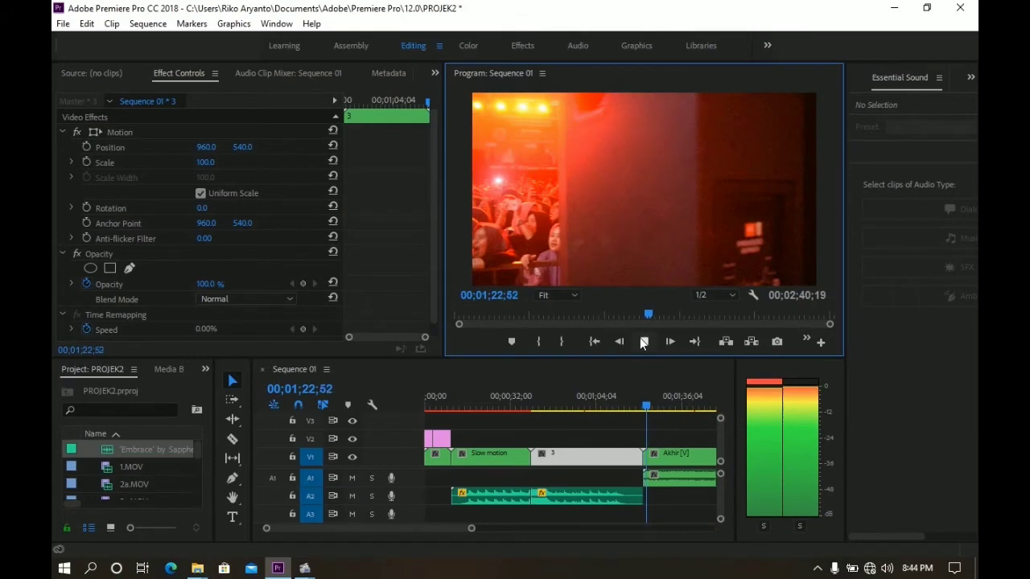
pyautogui.click(644, 342)
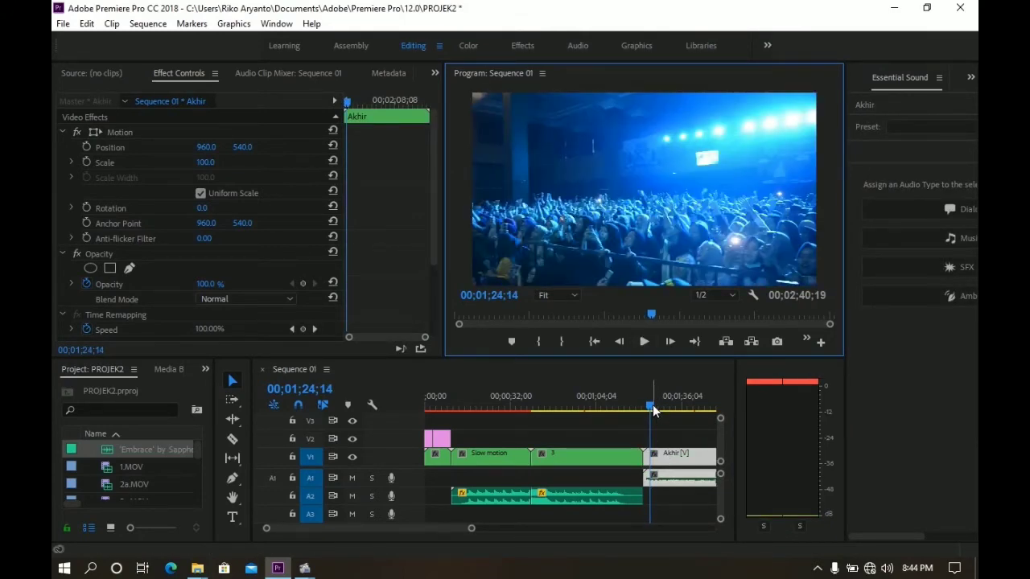
pyautogui.moveTo(653, 410); pyautogui.dragTo(644, 413)
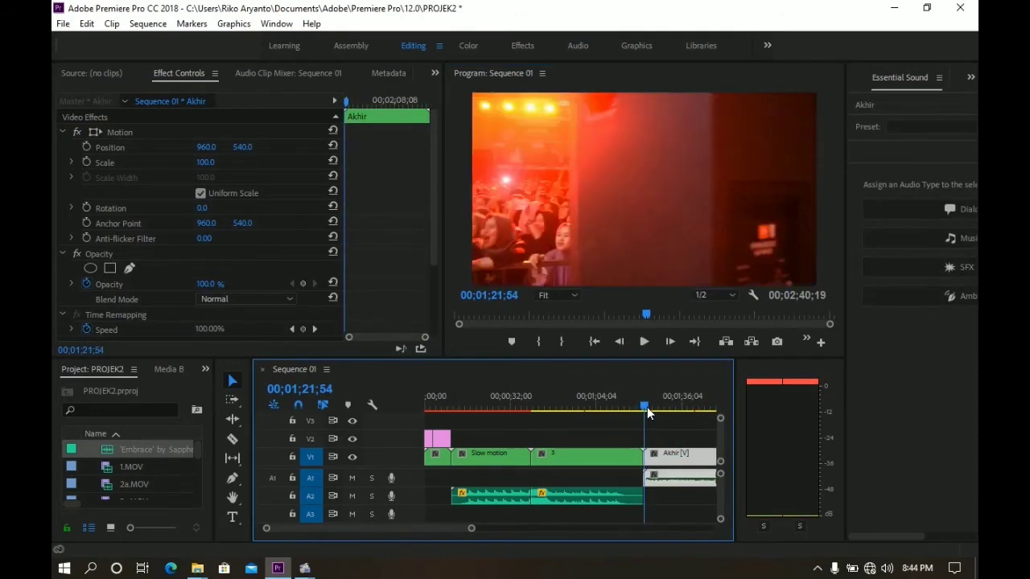
# Select the Akhir clip and zoom in with the playhead at its start
pyautogui.click(474, 524)
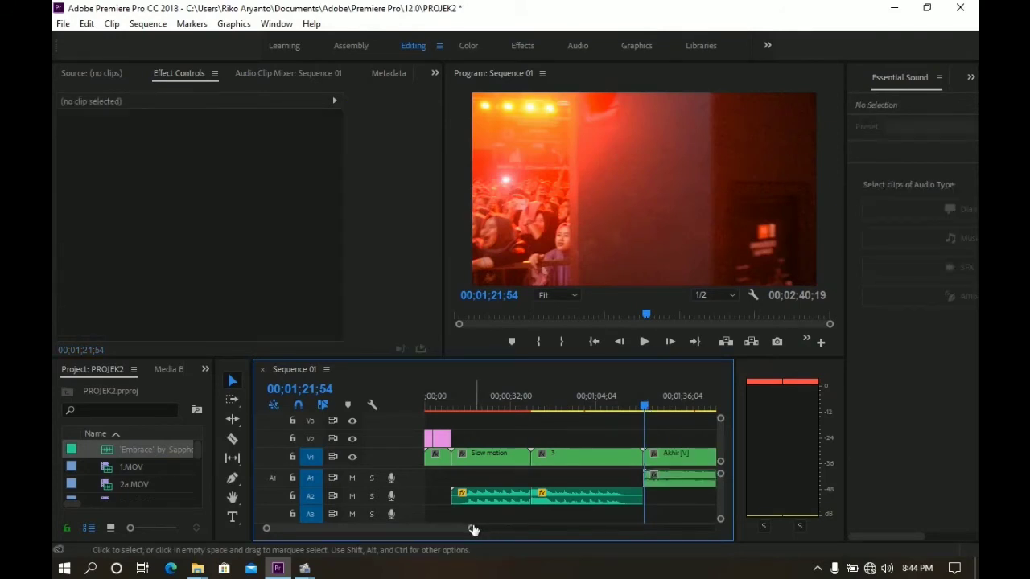
pyautogui.click(659, 479)
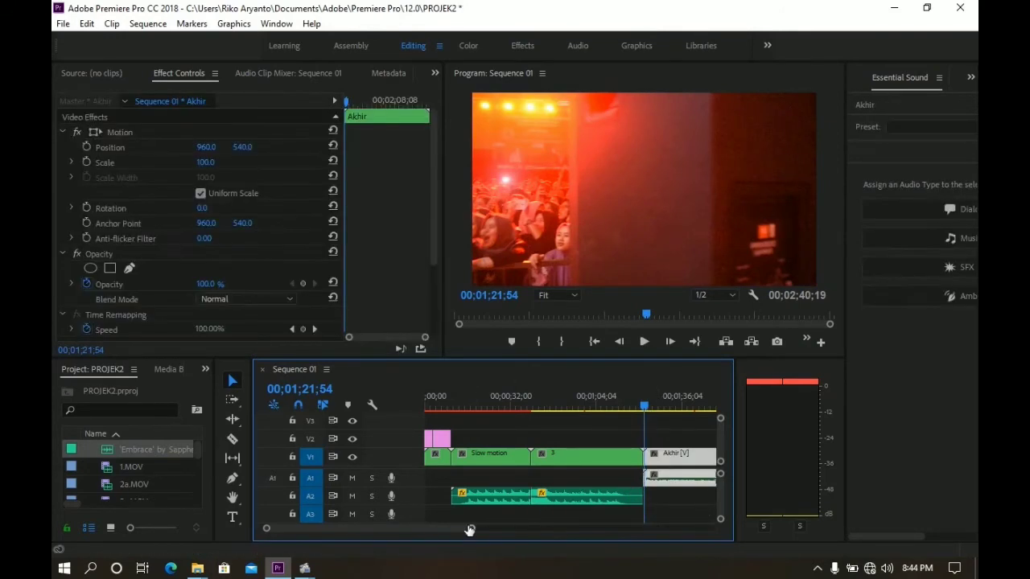
pyautogui.moveTo(471, 528)
pyautogui.mouseDown()
pyautogui.moveTo(514, 532)
pyautogui.moveTo(420, 540)
pyautogui.mouseUp()
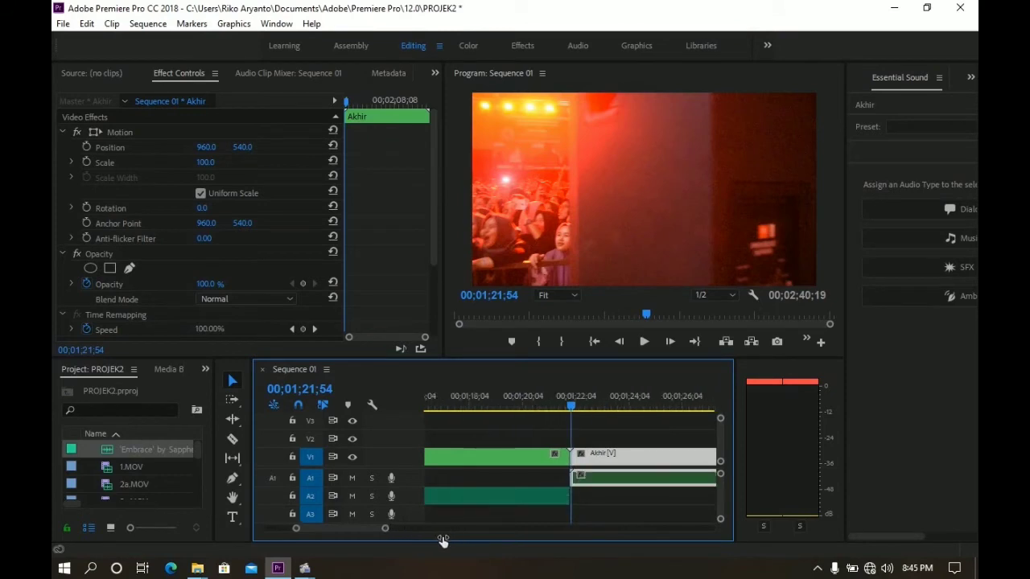
pyautogui.press('=')
pyautogui.press('=')
pyautogui.click(553, 403)
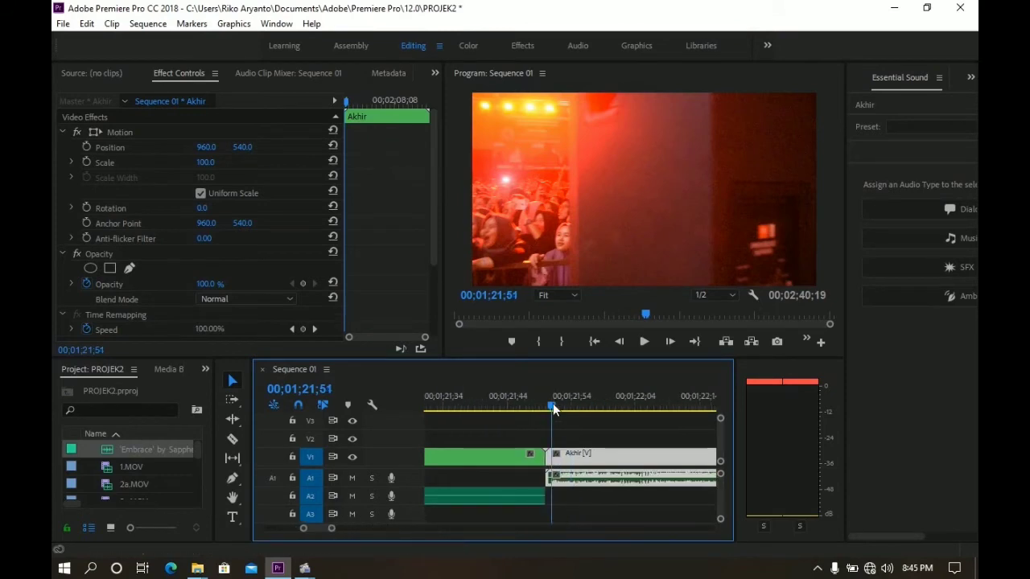
pyautogui.press('Left')
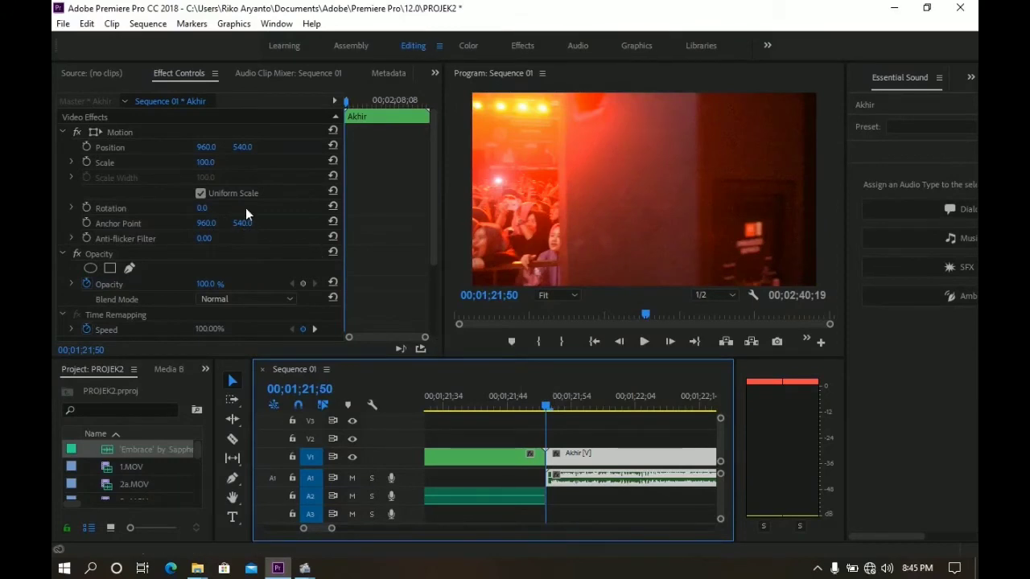
pyautogui.click(571, 483)
# Reselect Akhir by its audio and park the playhead one frame back at 01;21;50
pyautogui.scroll(-3, 160, 274)
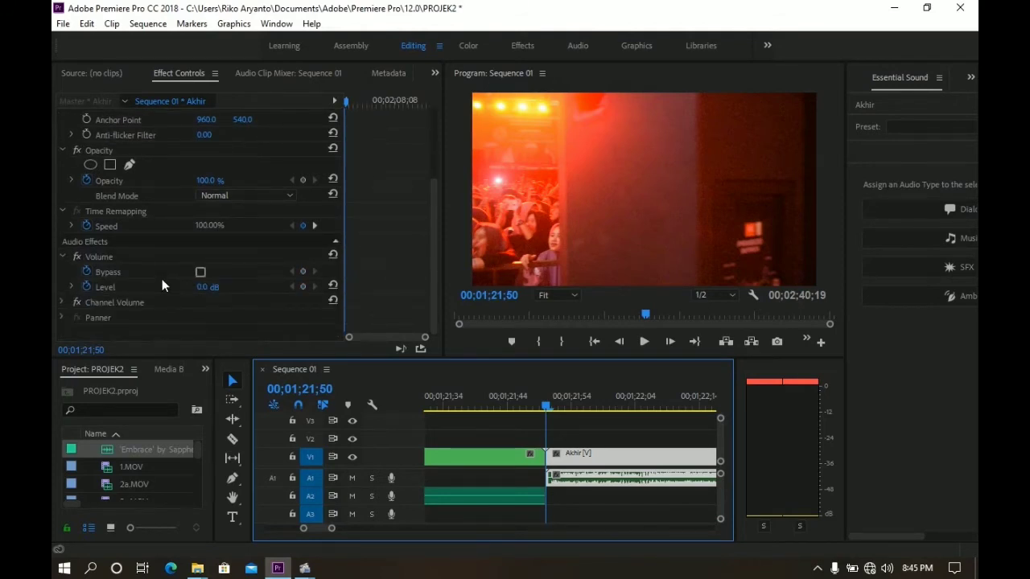
pyautogui.scroll(3, 162, 279)
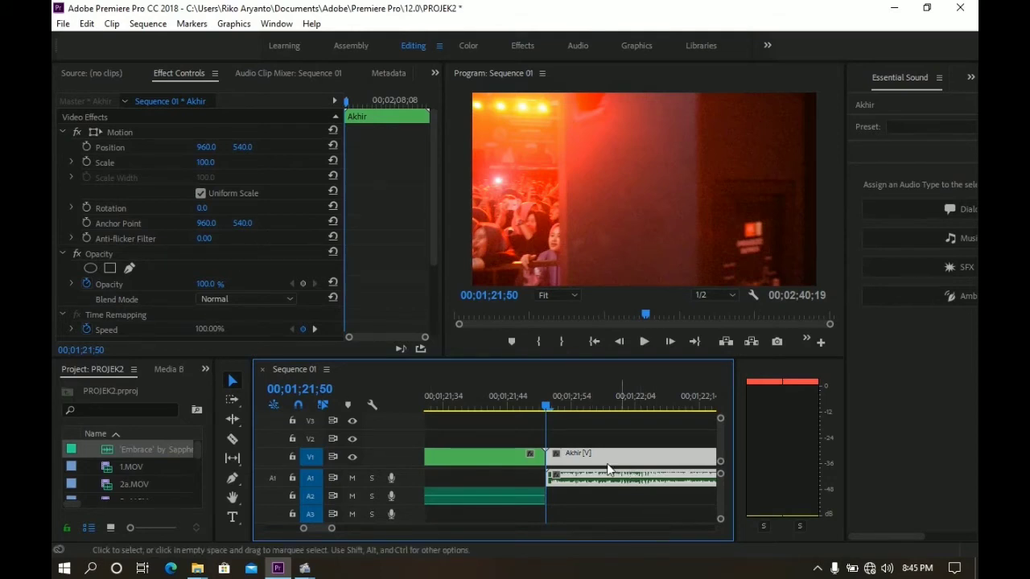
pyautogui.click(612, 511)
pyautogui.click(594, 477)
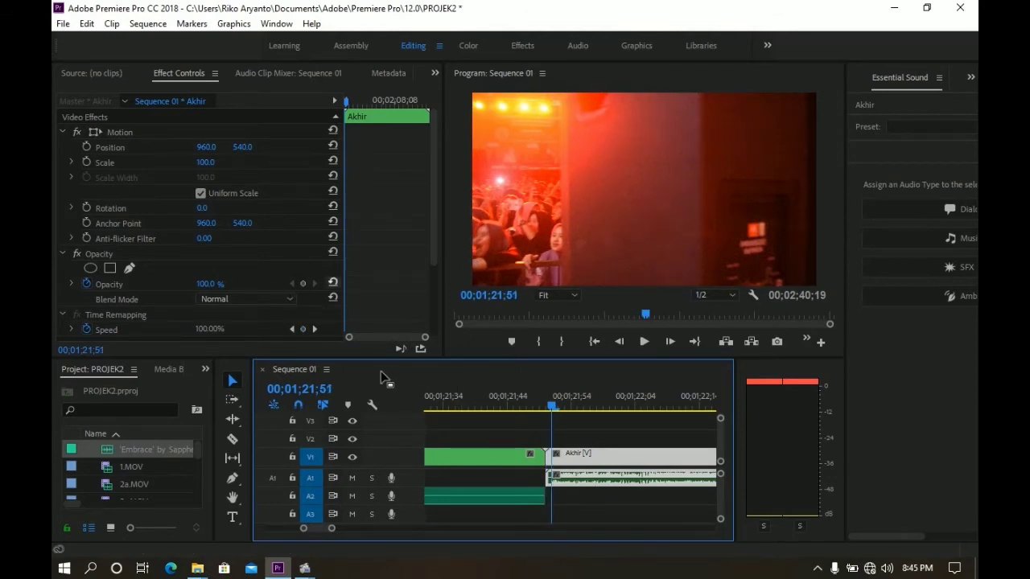
pyautogui.click(551, 402)
pyautogui.press('Left')
pyautogui.scroll(-3, 197, 198)
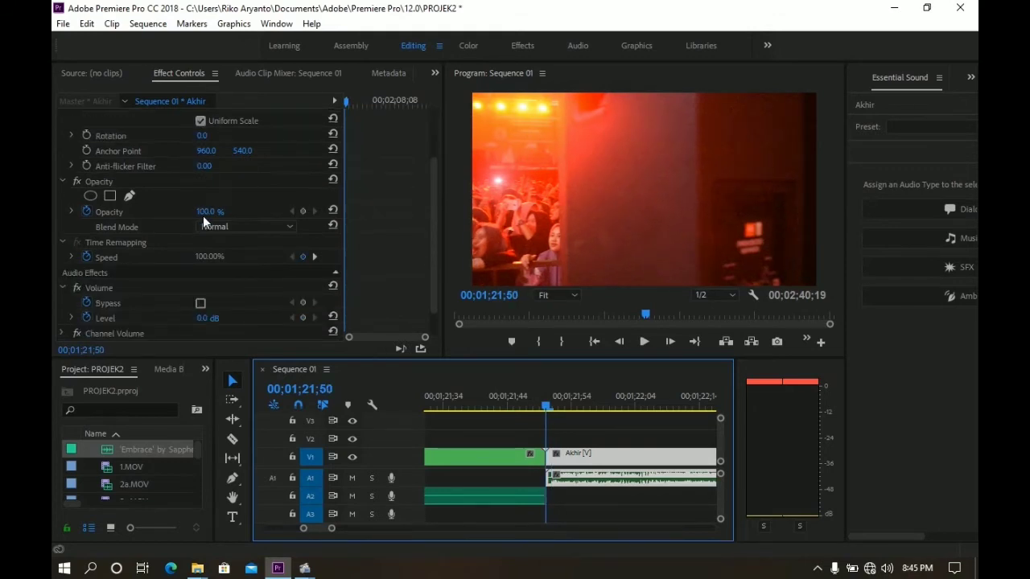
pyautogui.scroll(-2, 204, 220)
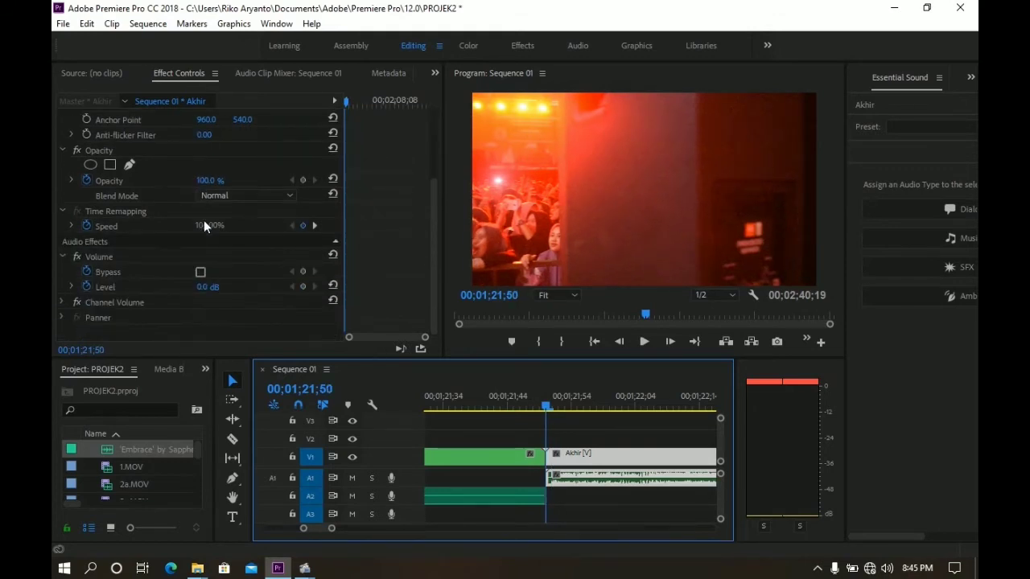
# Lower Akhir's Volume Level to -287.5 dB and play the cut into Akhir
pyautogui.click(61, 302)
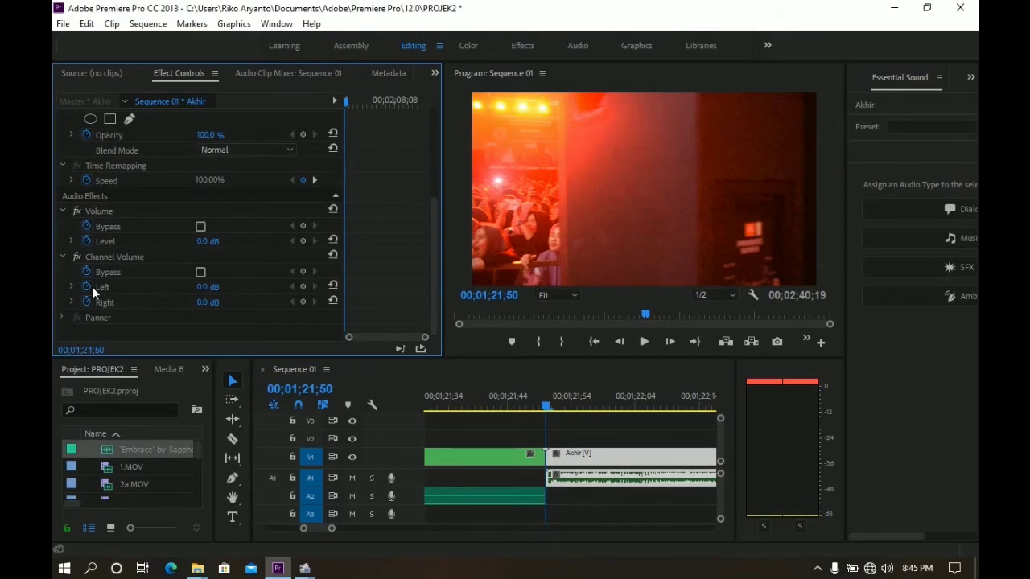
pyautogui.click(64, 256)
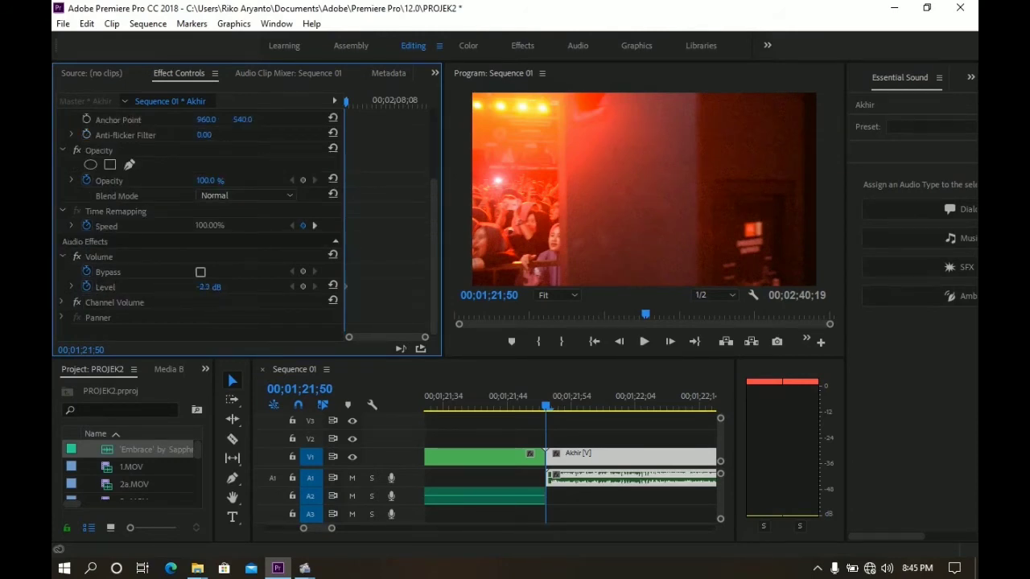
pyautogui.moveTo(210, 287); pyautogui.dragTo(161, 288)
pyautogui.click(639, 346)
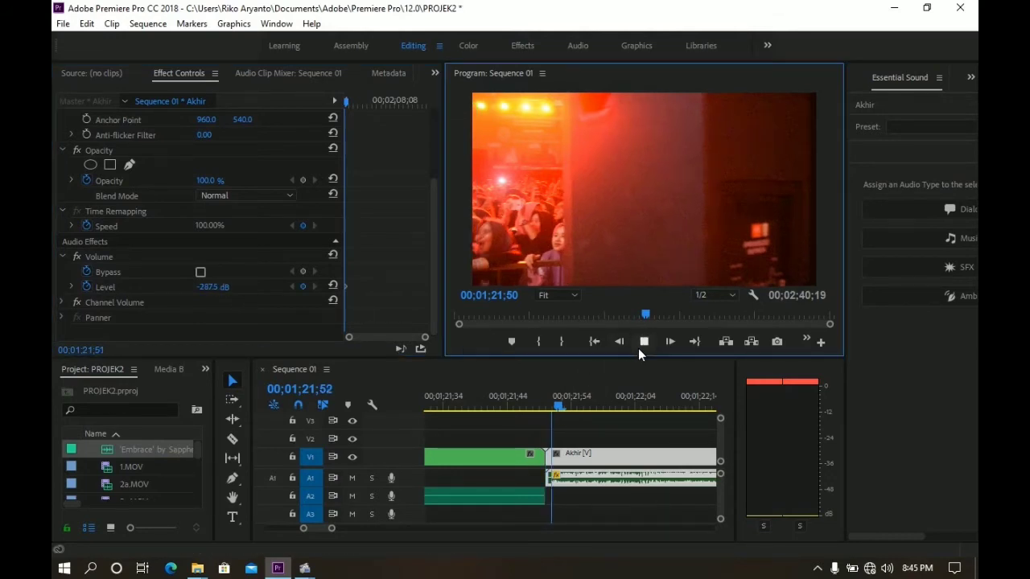
pyautogui.click(641, 346)
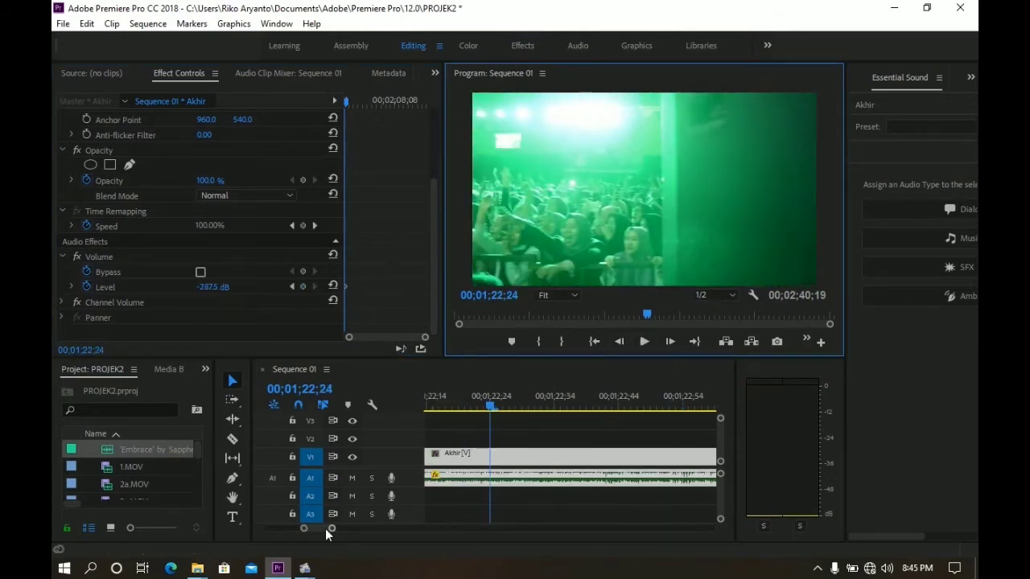
pyautogui.moveTo(330, 529); pyautogui.dragTo(397, 531)
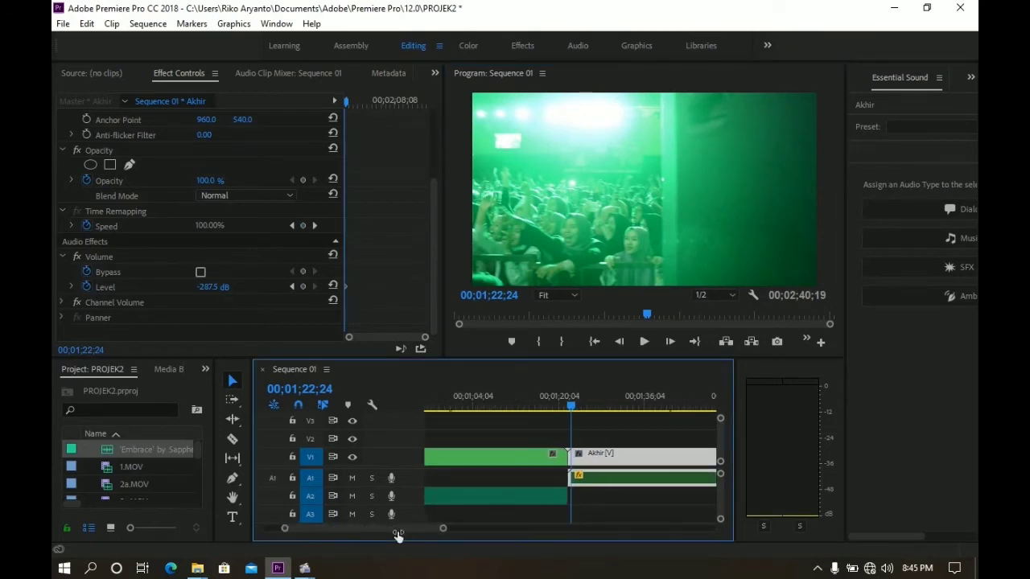
pyautogui.click(643, 341)
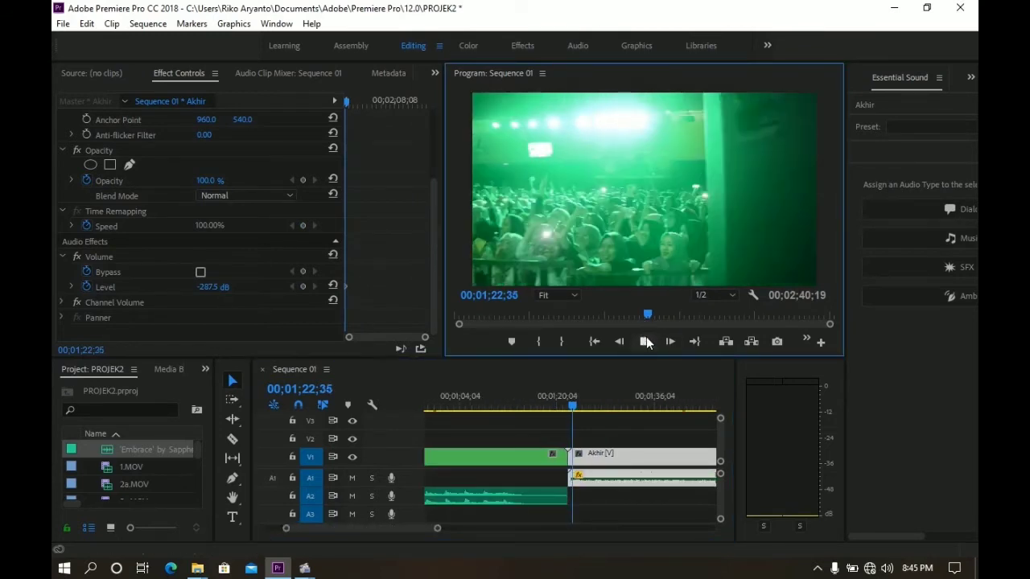
pyautogui.click(646, 342)
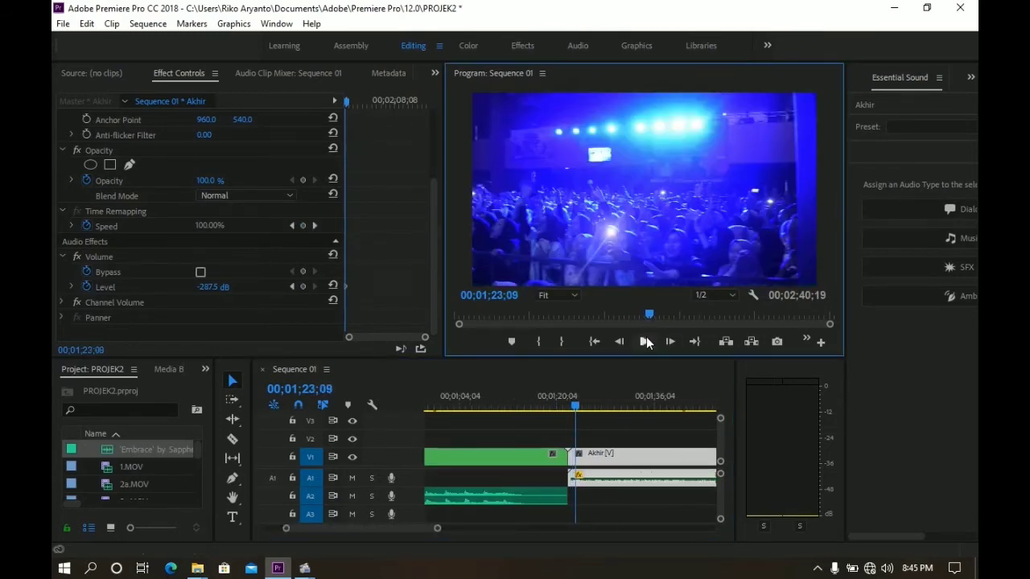
# Set Akhir's Volume Level back to 0 dB and replay from clip 3 across the cut
pyautogui.click(208, 287)
pyautogui.write('0')
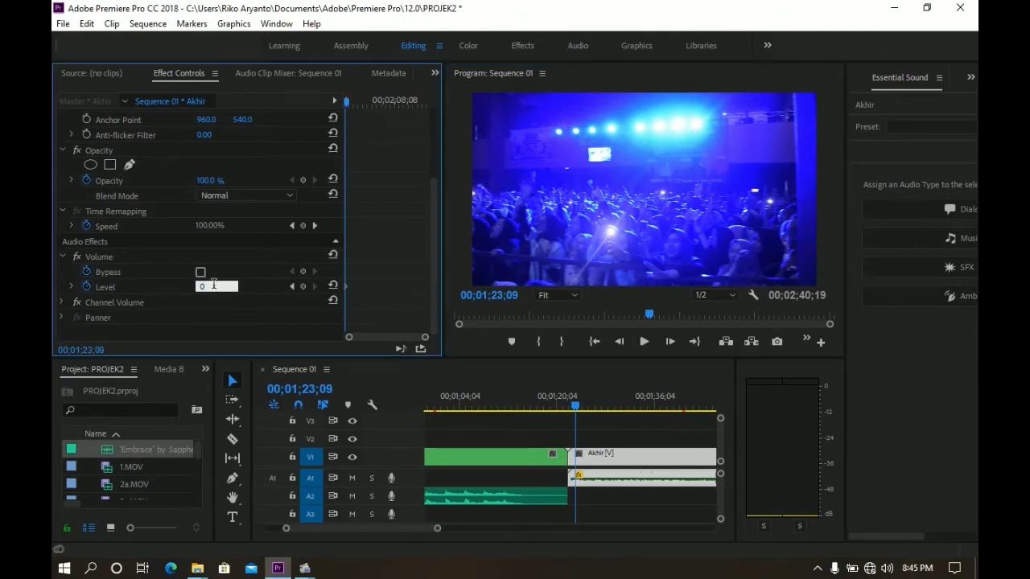
pyautogui.click(562, 401)
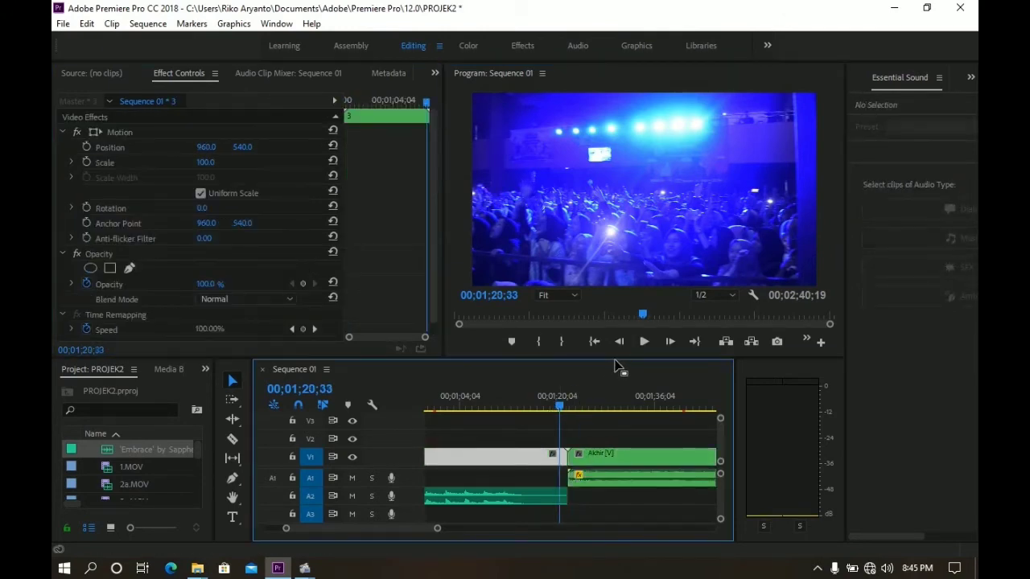
pyautogui.click(646, 342)
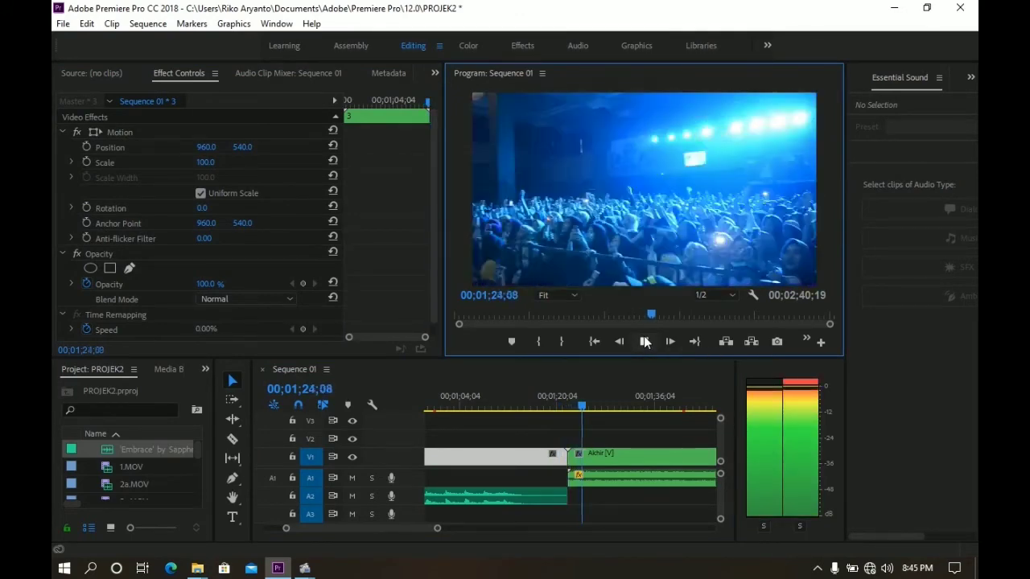
pyautogui.click(646, 341)
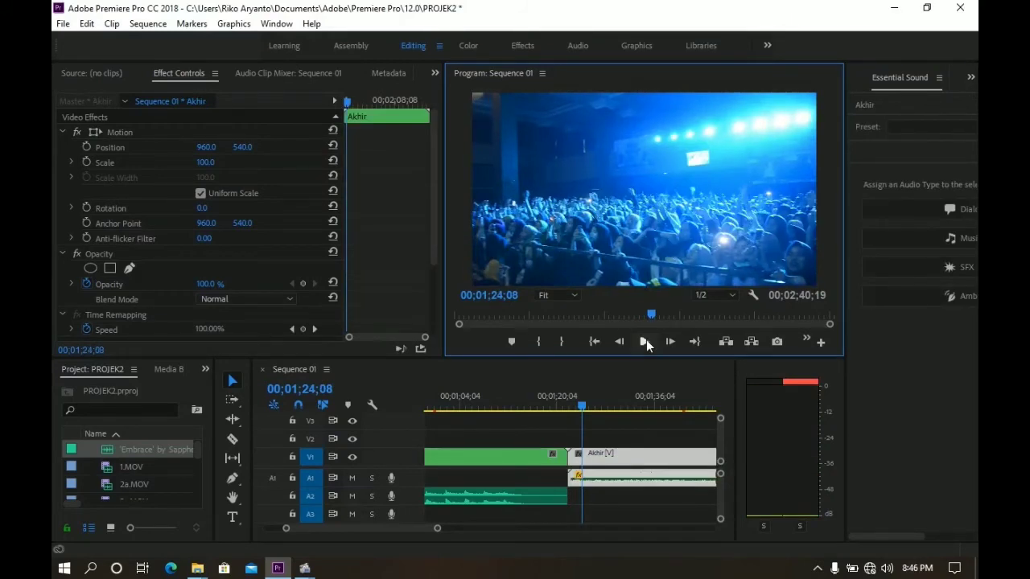
pyautogui.moveTo(425, 527); pyautogui.dragTo(392, 524)
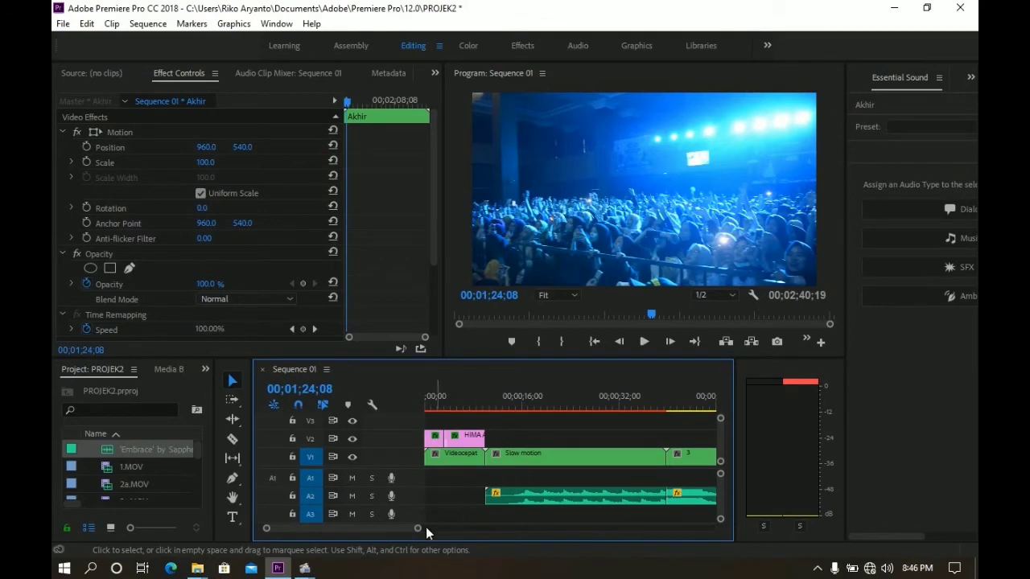
# Duplicate the Akhir clip further right, unlink the copy, and select its video part
pyautogui.moveTo(418, 530)
pyautogui.mouseDown()
pyautogui.moveTo(396, 530)
pyautogui.moveTo(507, 531)
pyautogui.mouseUp()
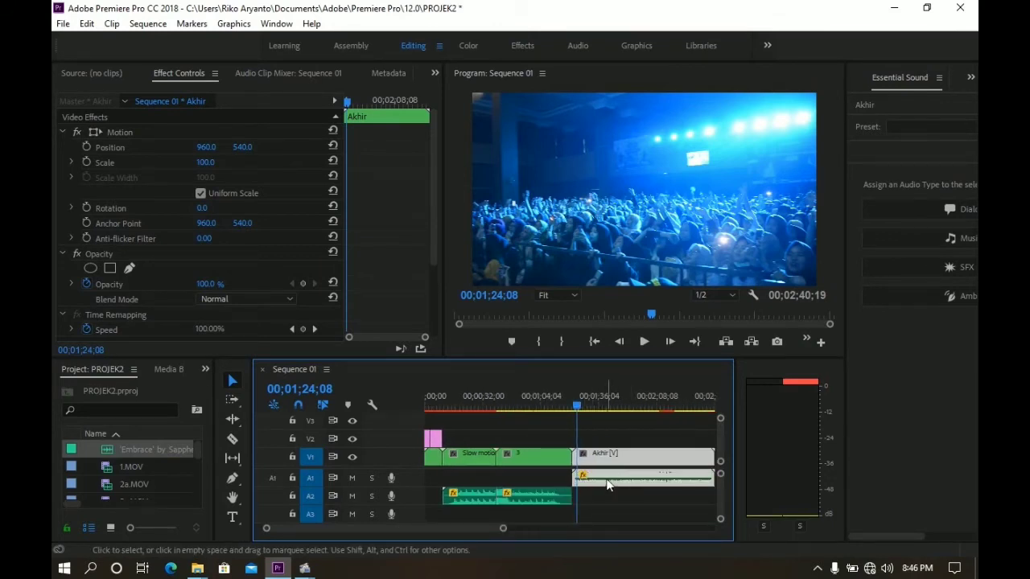
pyautogui.moveTo(503, 529); pyautogui.dragTo(548, 529)
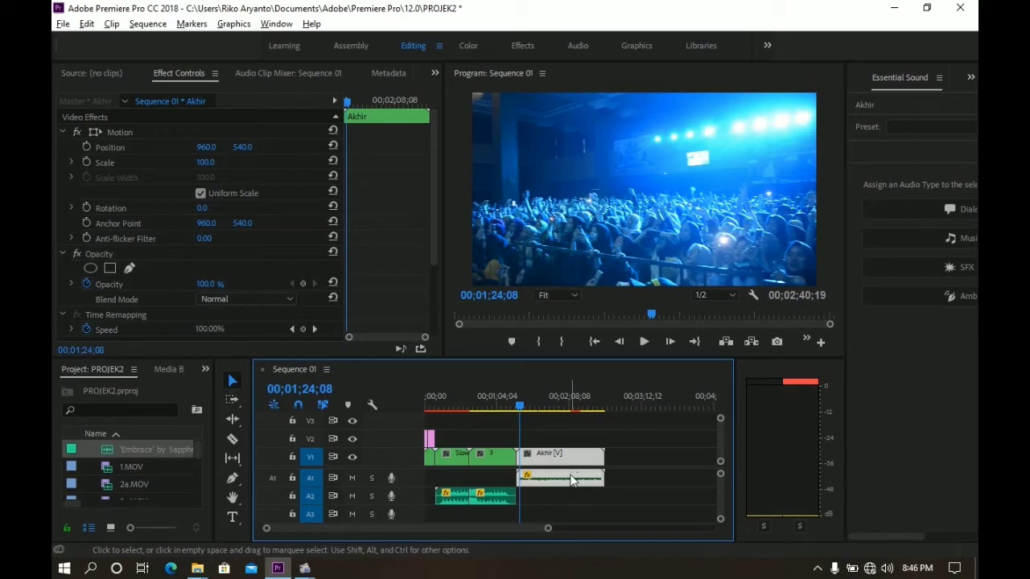
pyautogui.moveTo(571, 483); pyautogui.dragTo(667, 466)
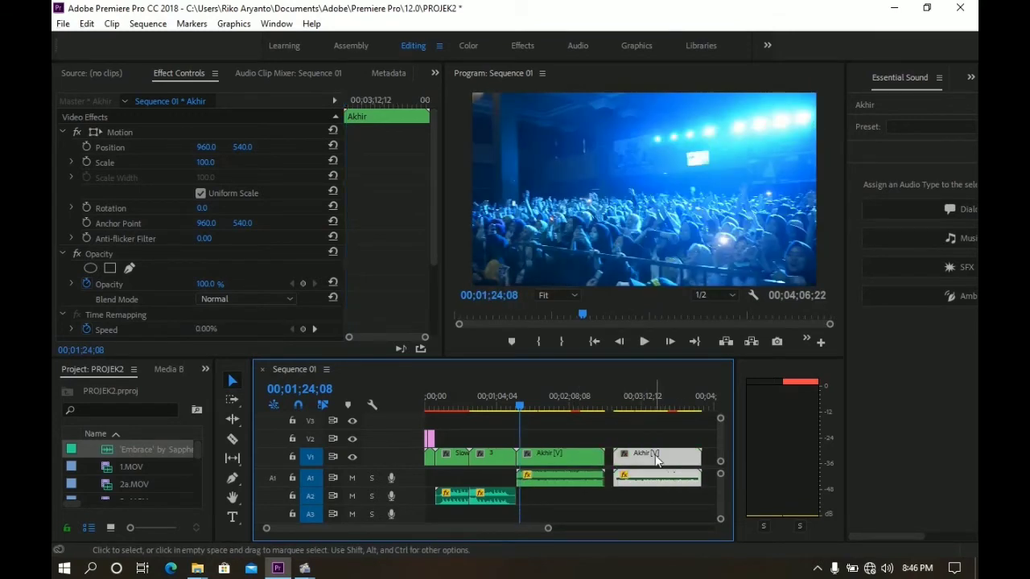
pyautogui.rightClick(654, 454)
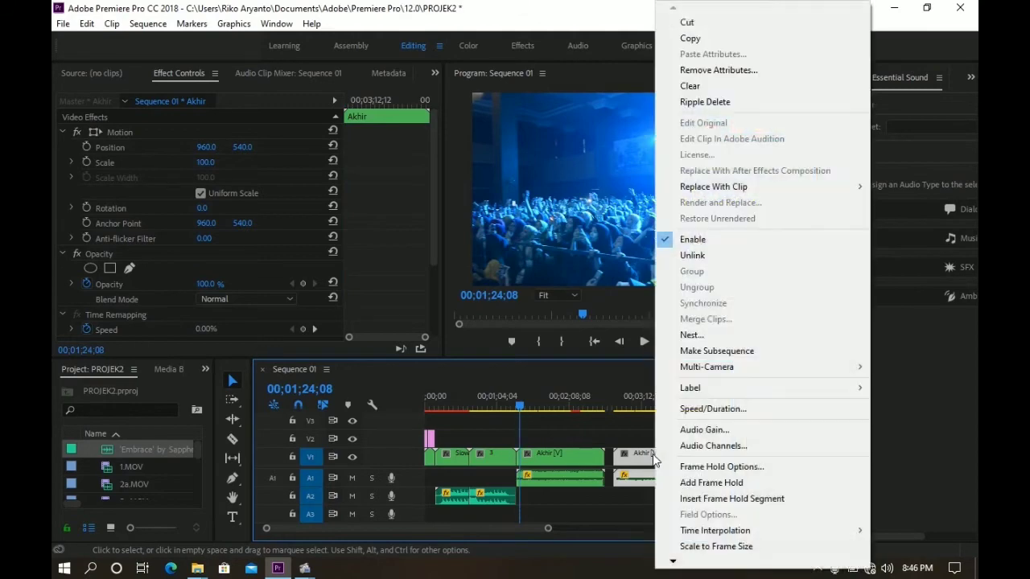
pyautogui.click(723, 255)
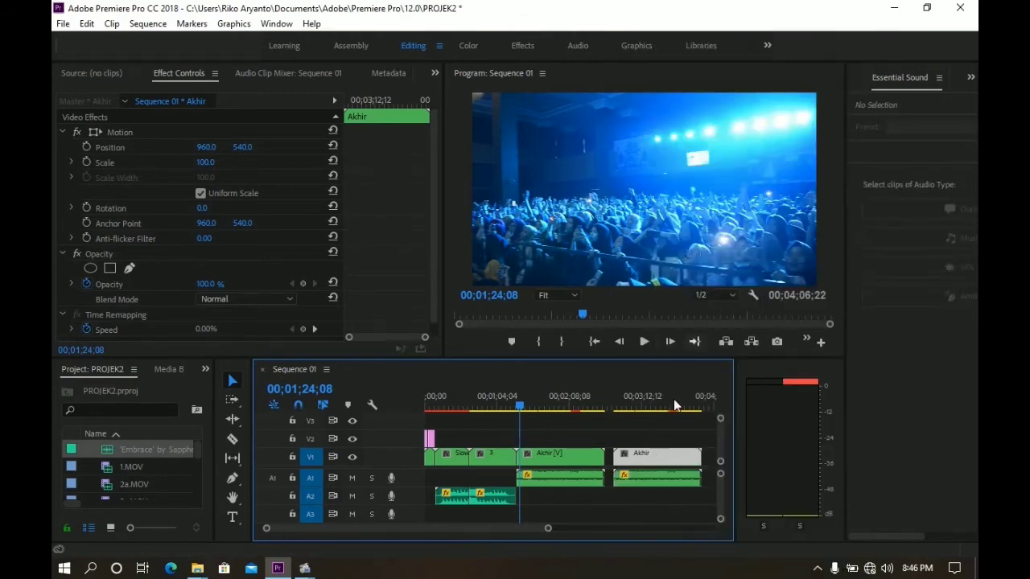
pyautogui.click(645, 472)
pyautogui.click(656, 457)
# Delete the copy's video and move the Akhir audio copy to the start of A3
pyautogui.press('Delete')
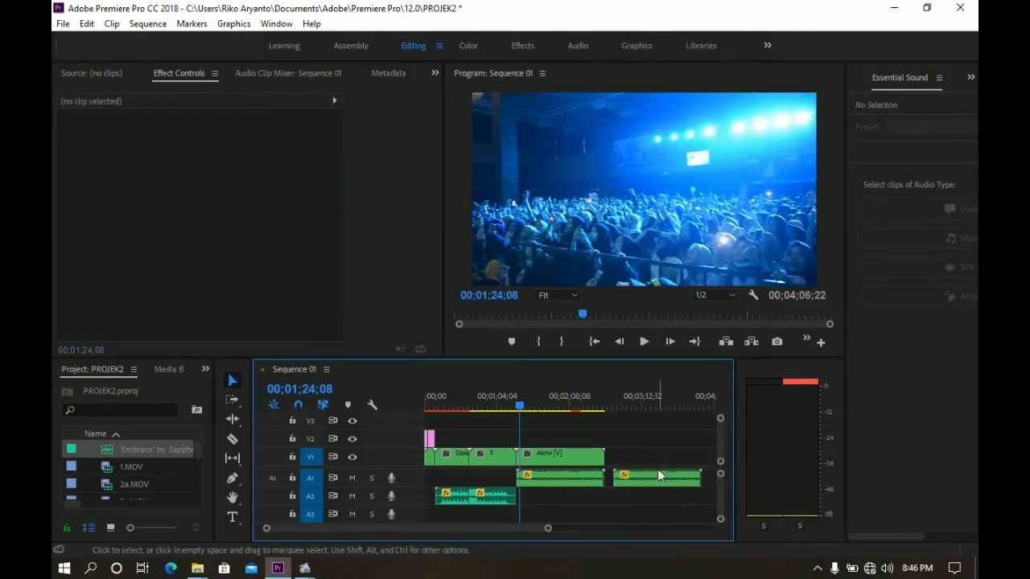
pyautogui.click(658, 475)
pyautogui.moveTo(657, 474)
pyautogui.mouseDown()
pyautogui.moveTo(557, 523)
pyautogui.moveTo(499, 533)
pyautogui.moveTo(568, 530)
pyautogui.mouseUp()
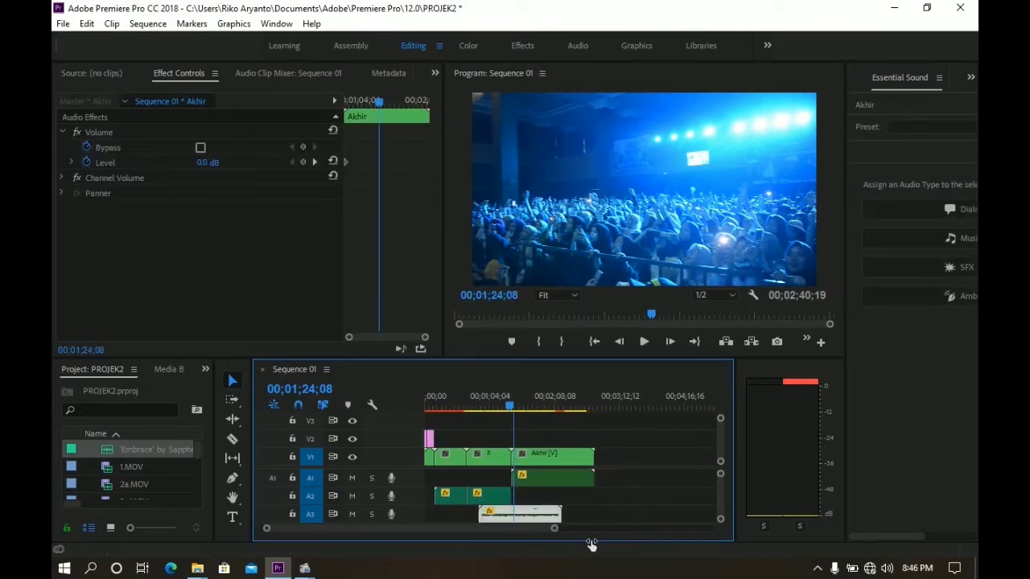
pyautogui.moveTo(511, 515); pyautogui.dragTo(464, 525)
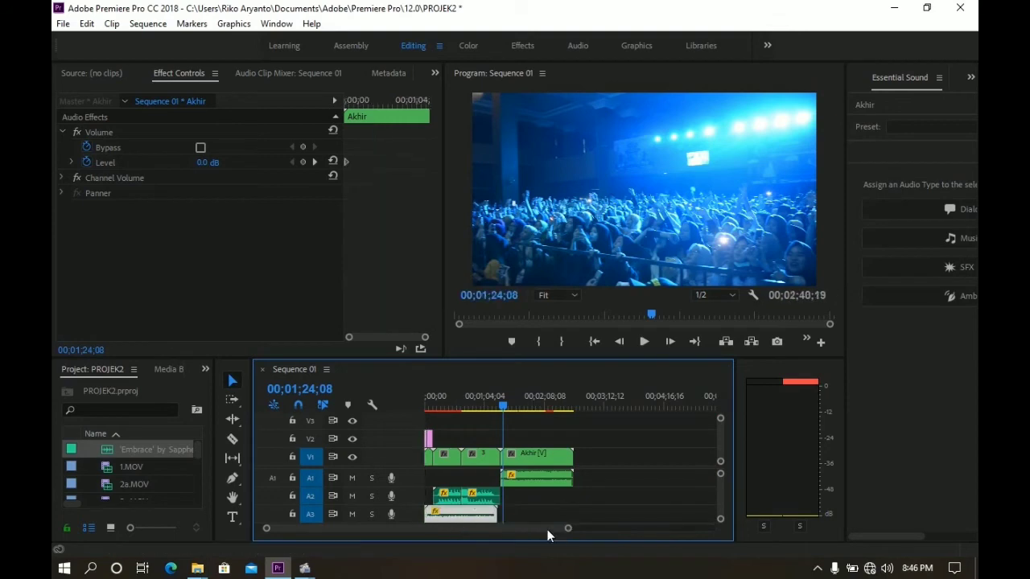
pyautogui.moveTo(563, 529)
pyautogui.mouseDown()
pyautogui.moveTo(510, 540)
pyautogui.moveTo(323, 533)
pyautogui.mouseUp()
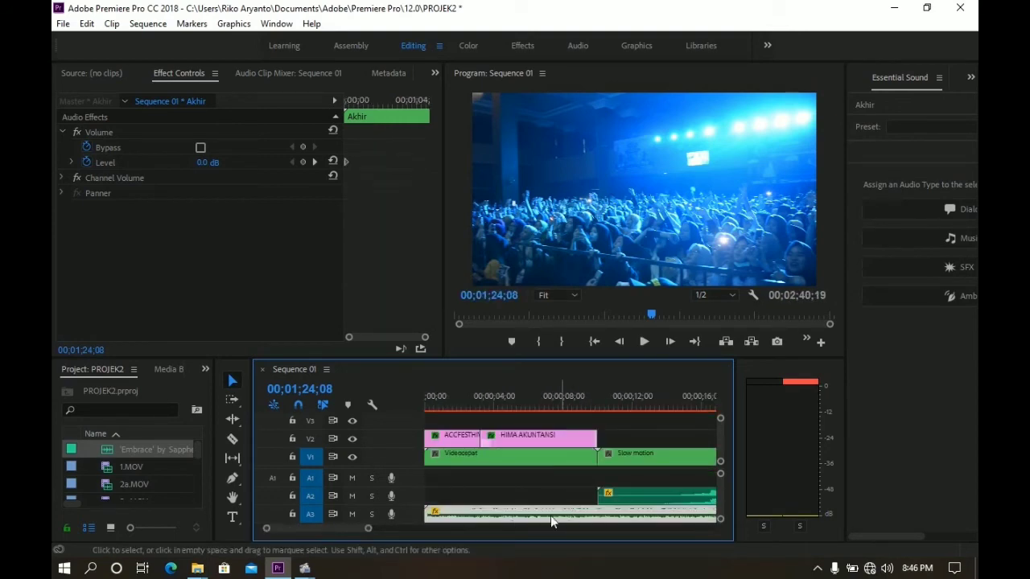
# Cut the A3 audio where Videocepat ends, delete the rest, and move it to A1
pyautogui.click(233, 439)
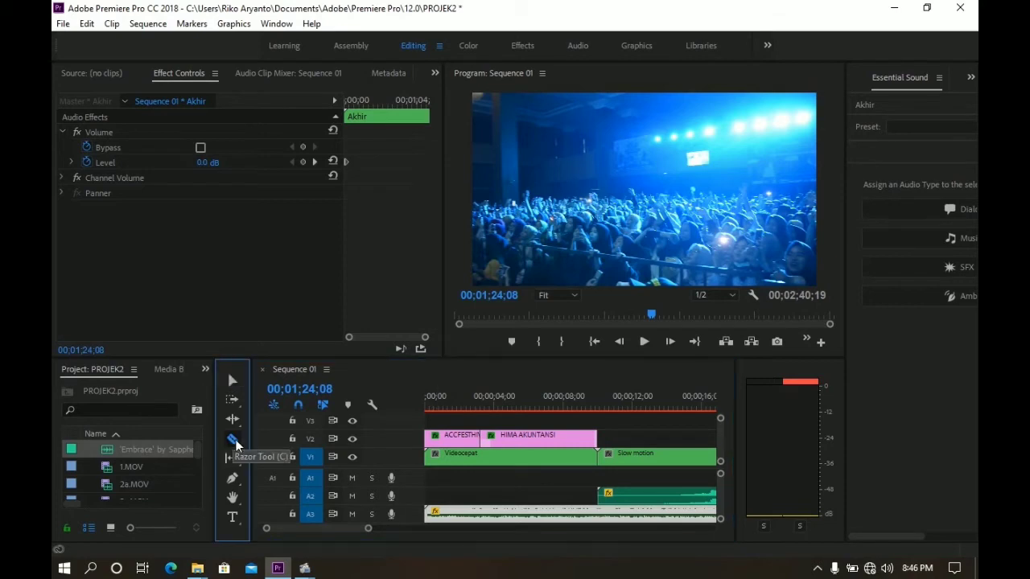
pyautogui.click(597, 514)
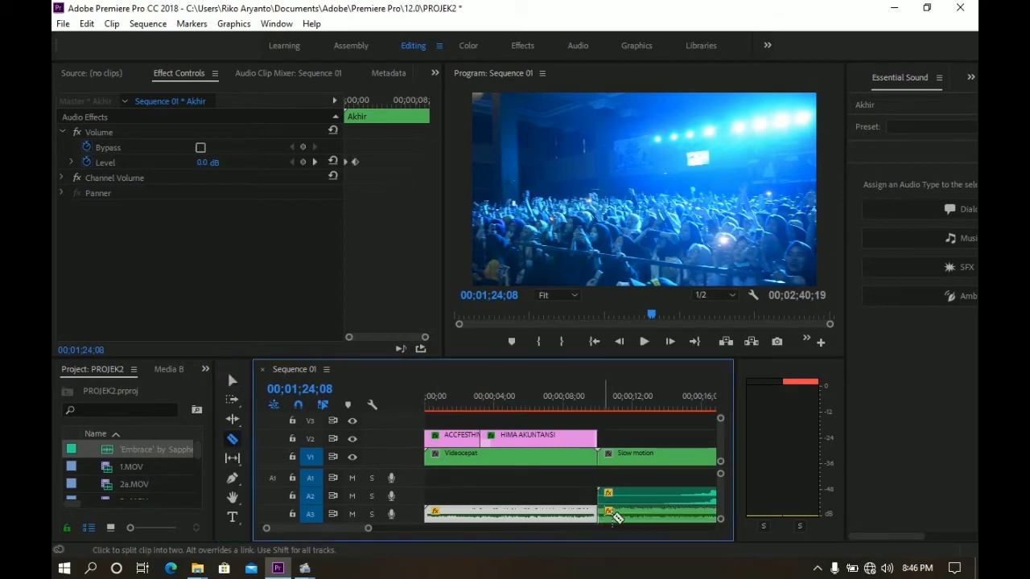
pyautogui.click(232, 380)
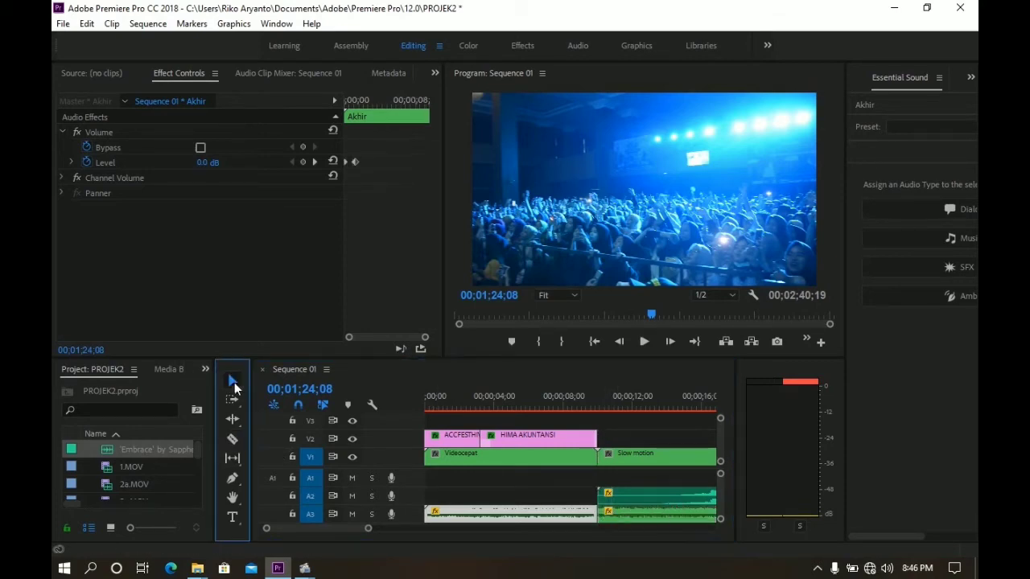
pyautogui.click(661, 512)
pyautogui.press('Delete')
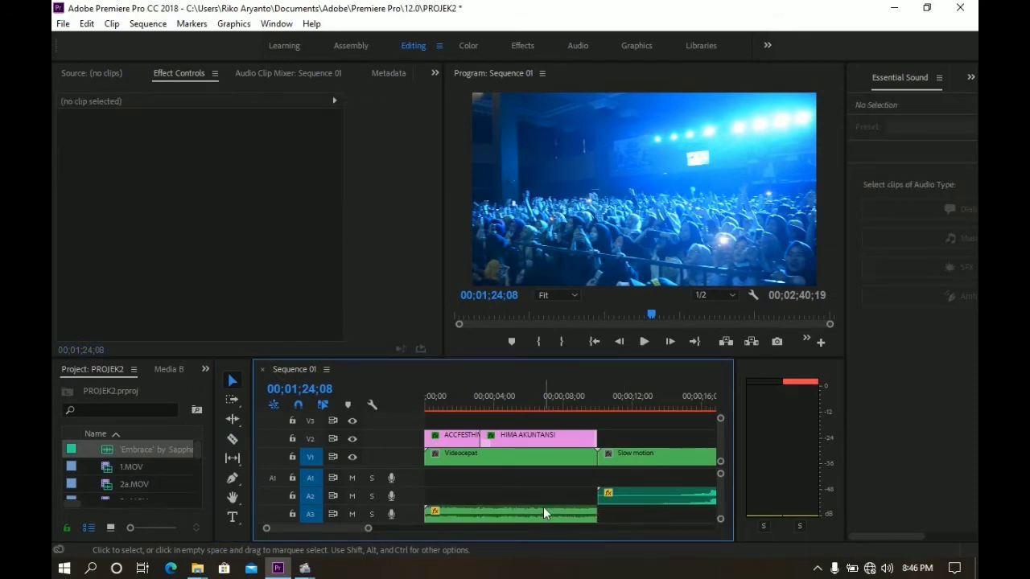
pyautogui.click(542, 513)
pyautogui.moveTo(539, 515); pyautogui.dragTo(539, 477)
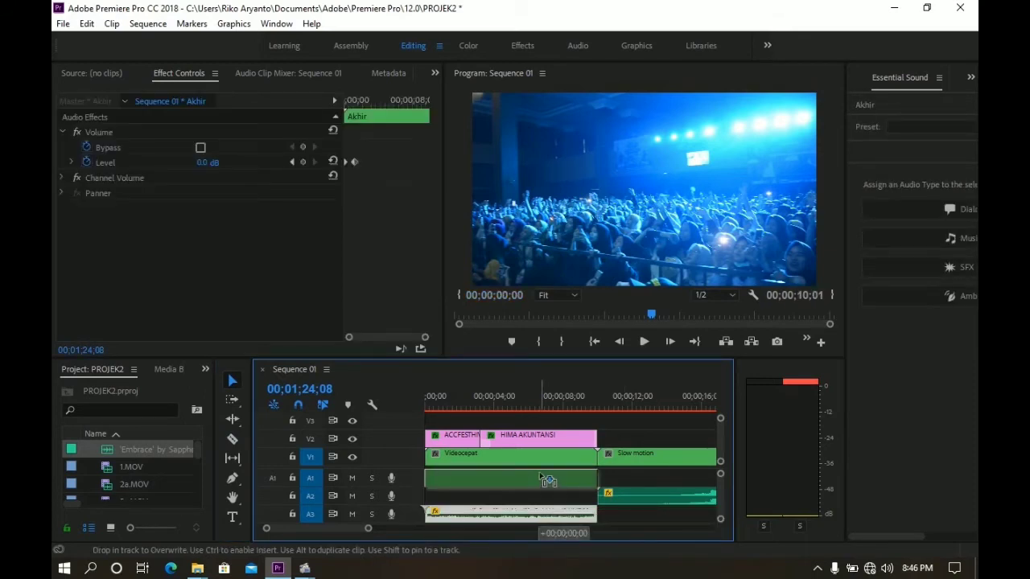
pyautogui.click(430, 404)
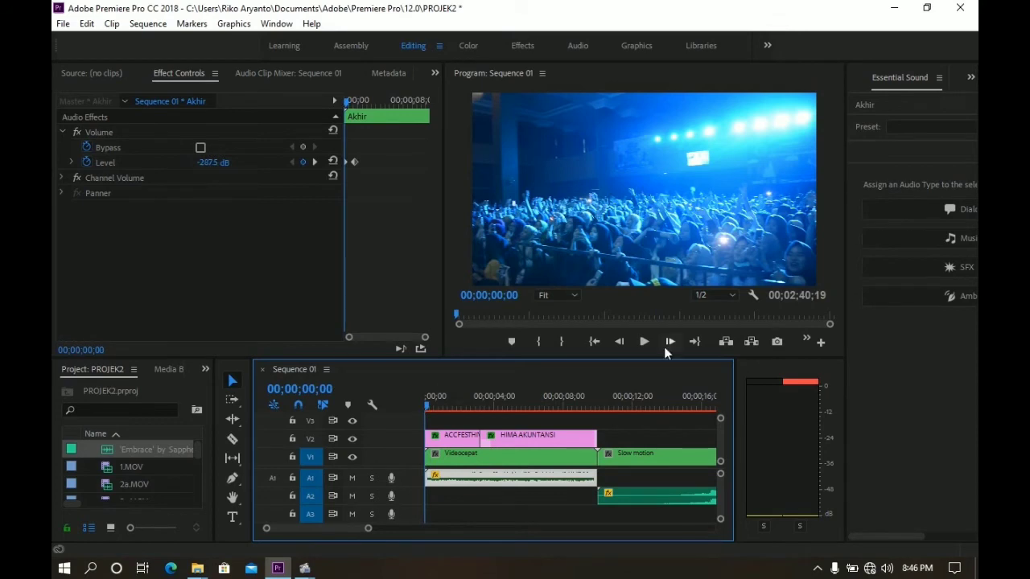
pyautogui.click(644, 342)
# Play the sequence from the start to preview the moved audio
pyautogui.click(644, 342)
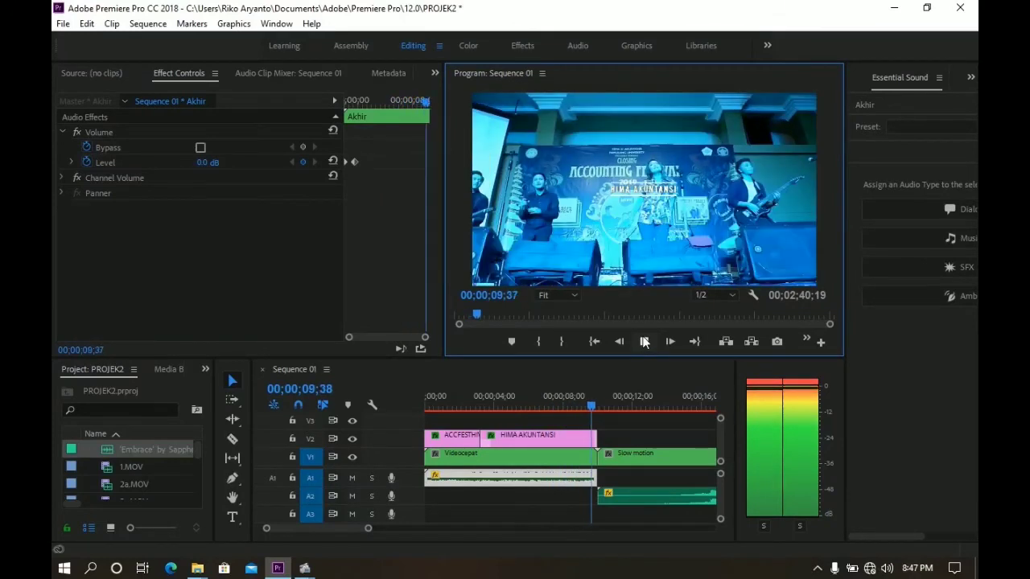
pyautogui.click(644, 342)
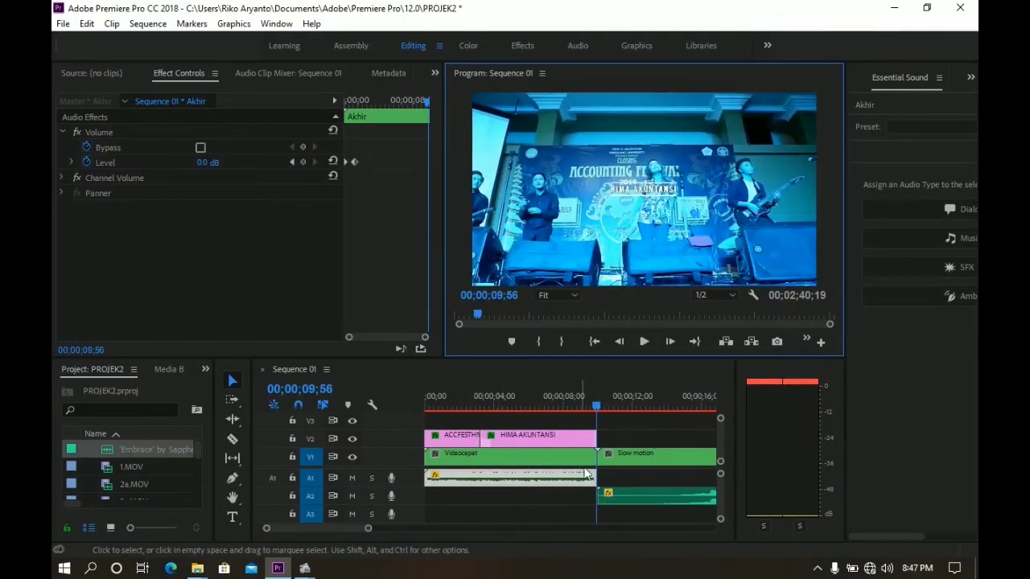
pyautogui.moveTo(572, 406); pyautogui.dragTo(417, 417)
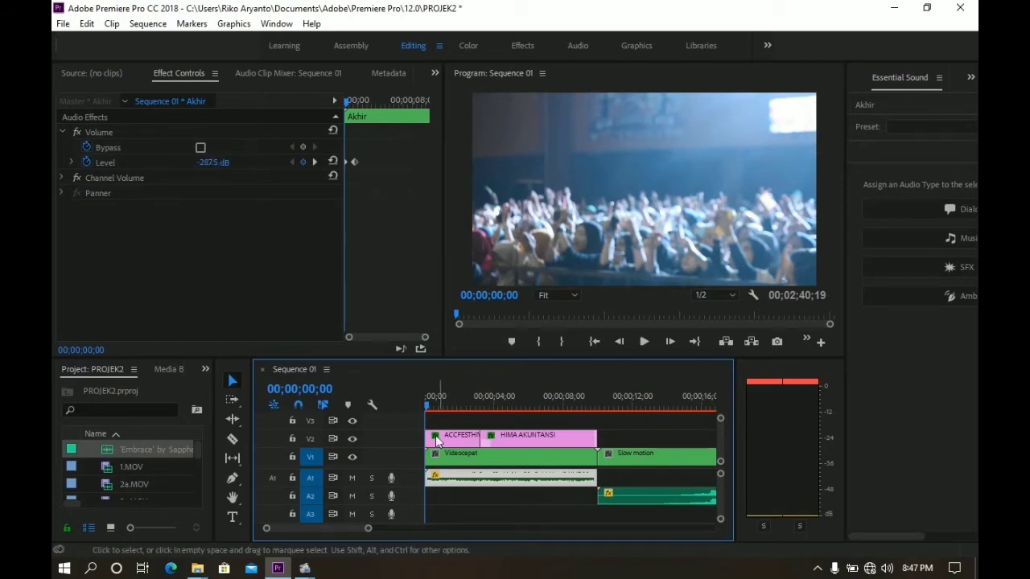
pyautogui.click(645, 341)
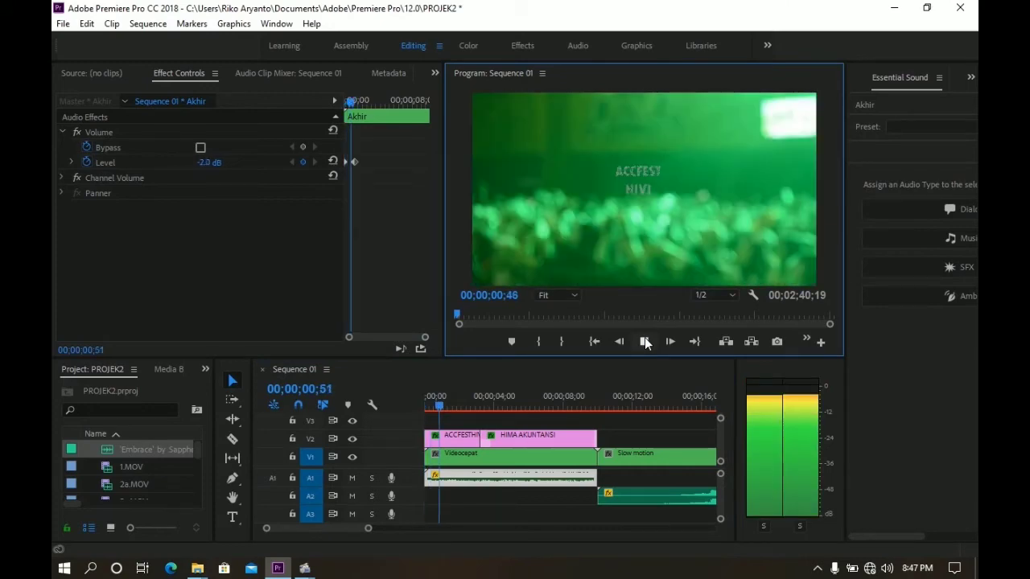
pyautogui.click(645, 341)
# Key the A1 volume Level at 0 dB at 09;18 and -287.5 dB at 10;00
pyautogui.click(586, 405)
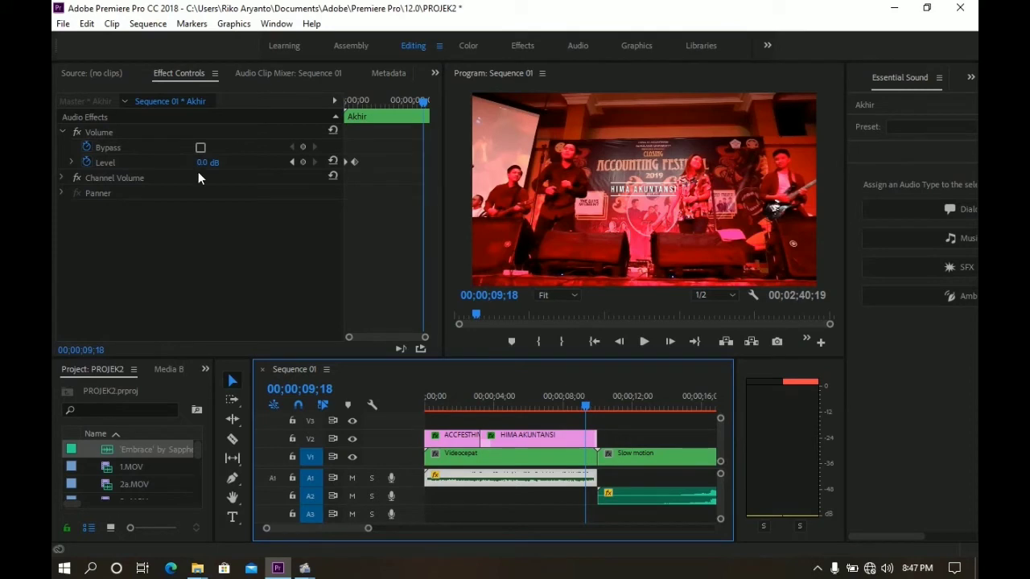
pyautogui.click(204, 164)
pyautogui.moveTo(204, 162)
pyautogui.mouseDown()
pyautogui.moveTo(145, 163)
pyautogui.moveTo(223, 166)
pyautogui.mouseUp()
pyautogui.click(216, 162)
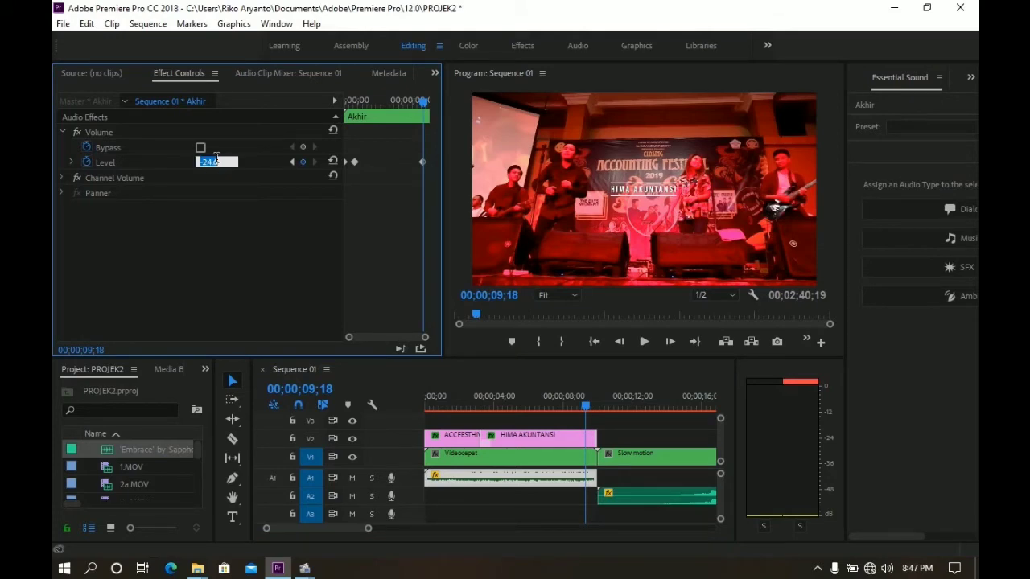
pyautogui.write('0')
pyautogui.press('Return')
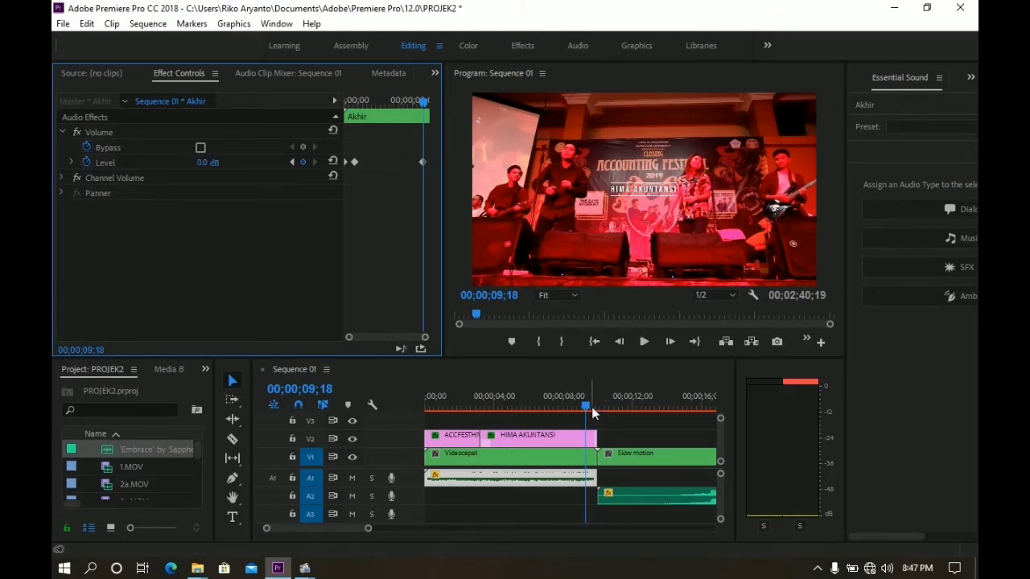
pyautogui.moveTo(593, 413); pyautogui.dragTo(598, 410)
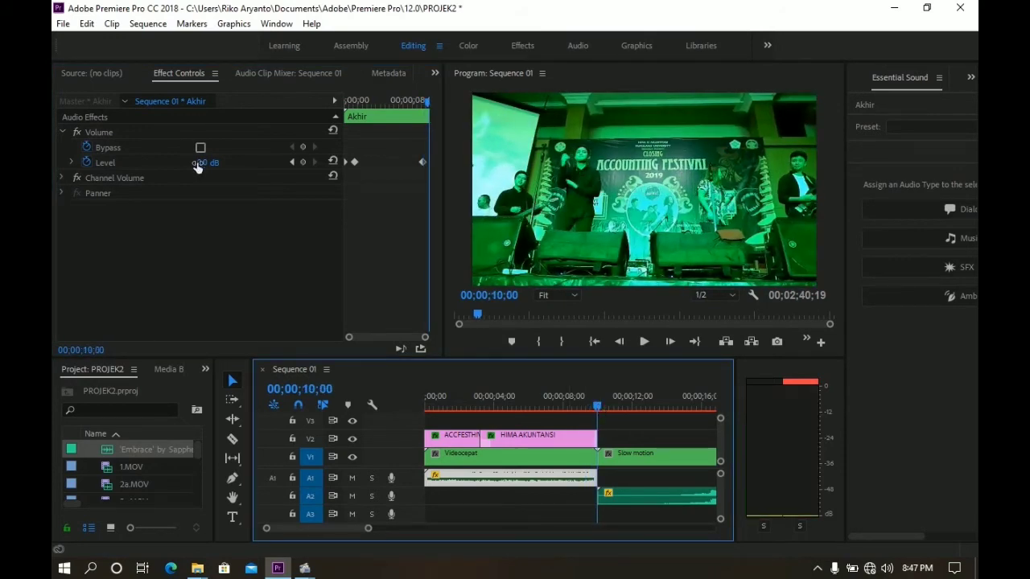
pyautogui.moveTo(204, 161)
pyautogui.mouseDown()
pyautogui.moveTo(190, 161)
pyautogui.moveTo(246, 166)
pyautogui.mouseUp()
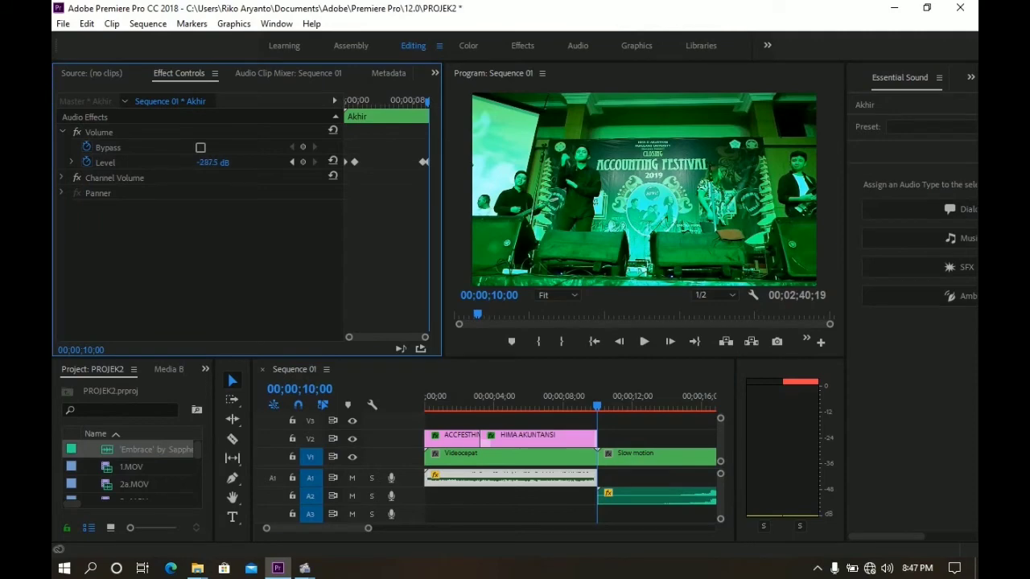
# Play across the fade-out to check it, then move the playhead toward the Akhir clip
pyautogui.click(585, 399)
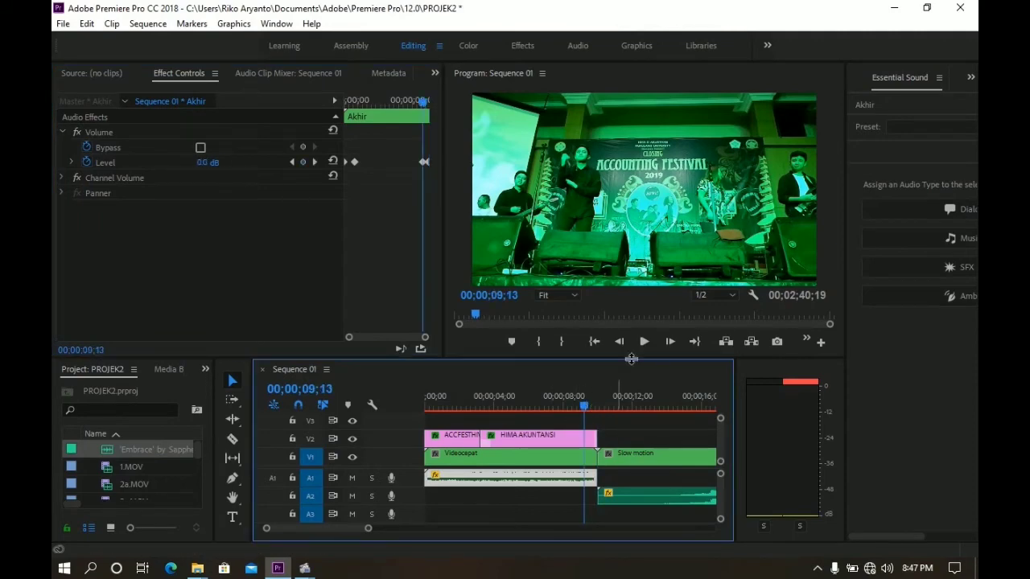
pyautogui.click(641, 346)
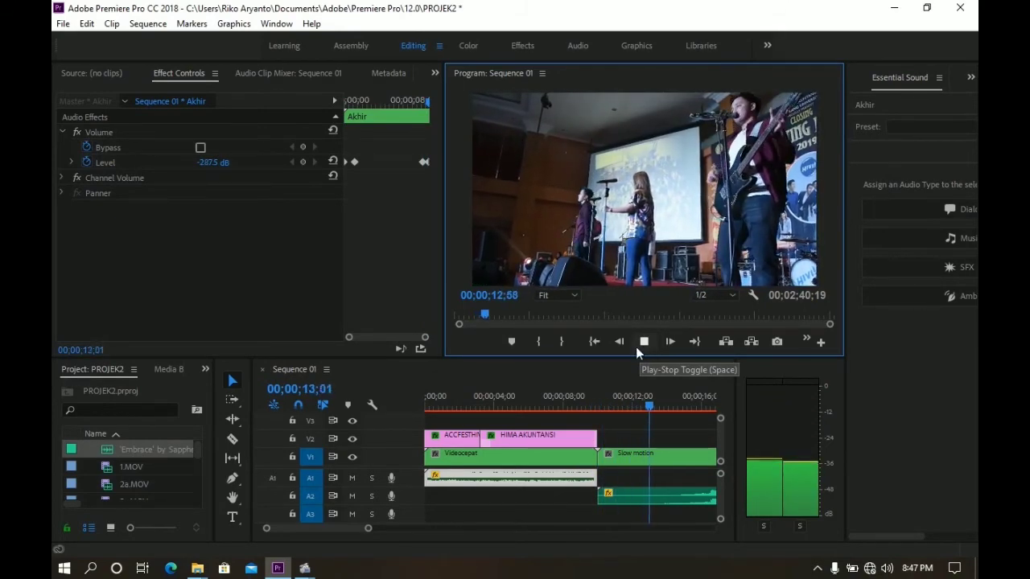
pyautogui.click(635, 347)
pyautogui.click(368, 522)
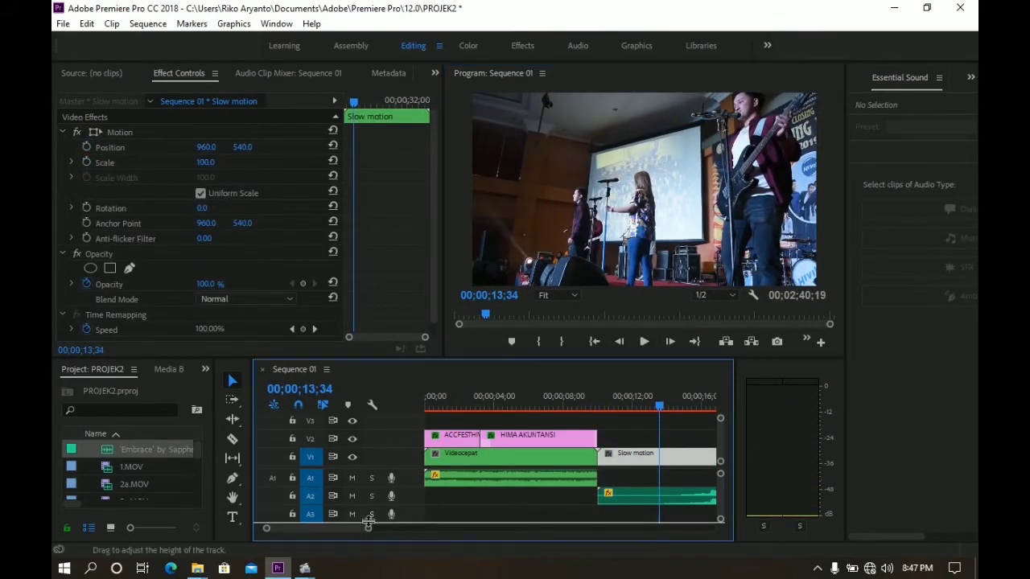
pyautogui.moveTo(368, 528); pyautogui.dragTo(504, 532)
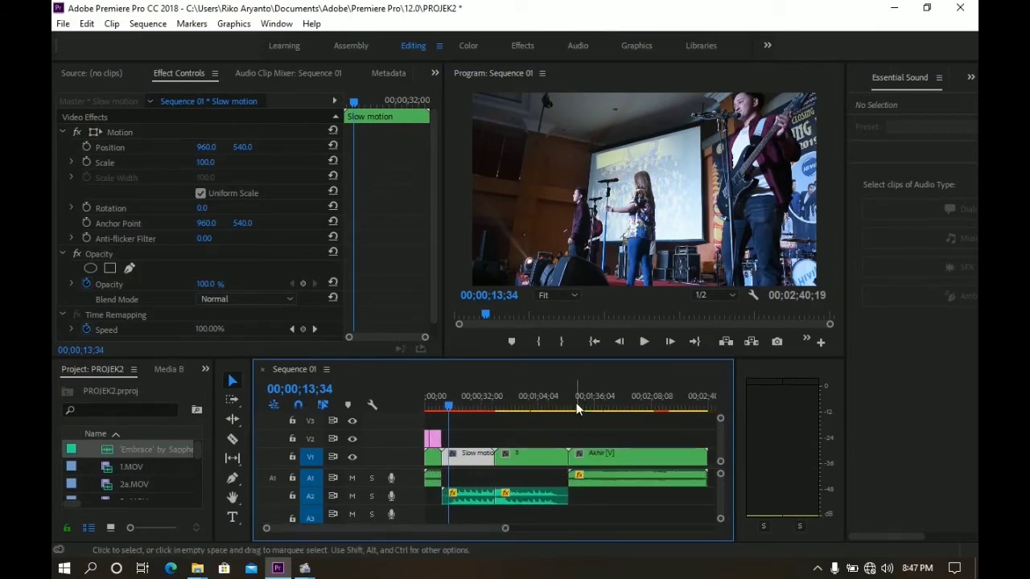
pyautogui.moveTo(577, 408); pyautogui.dragTo(689, 408)
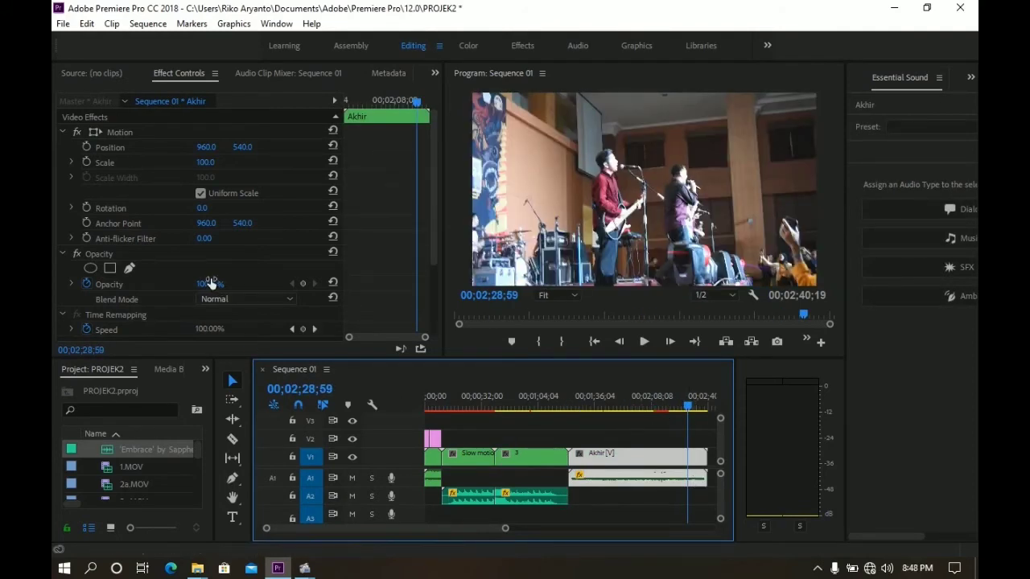
# Give Akhir volume keyframes of 0 dB at 02;28;59 and -287.5 dB at 02;39;37
pyautogui.scroll(-3, 212, 282)
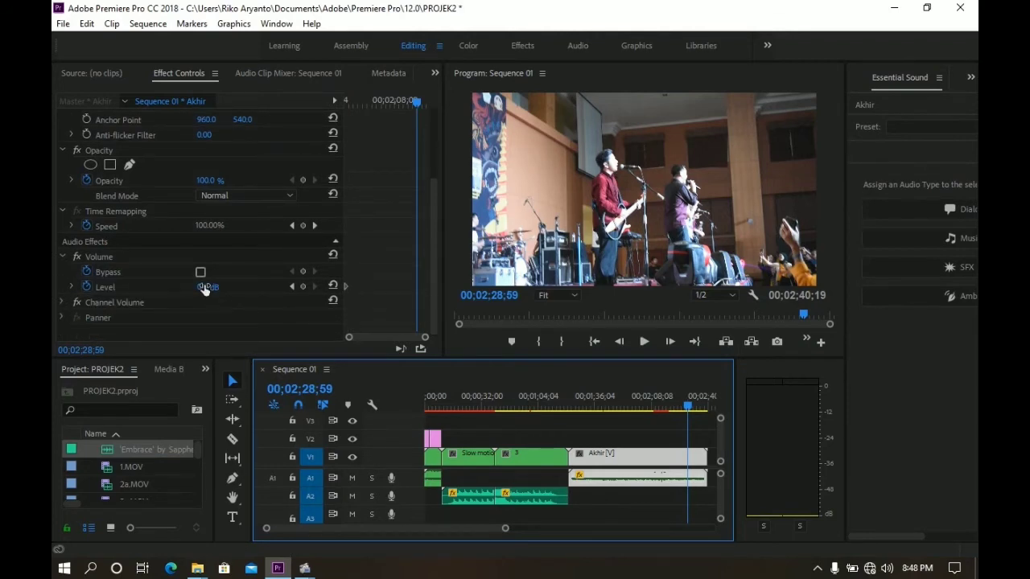
pyautogui.click(205, 287)
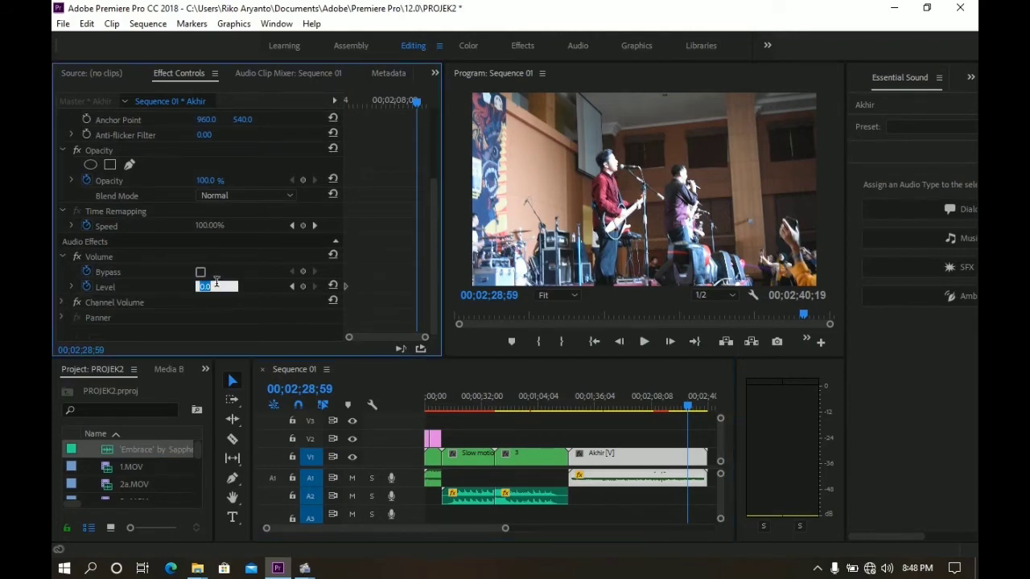
pyautogui.click(250, 290)
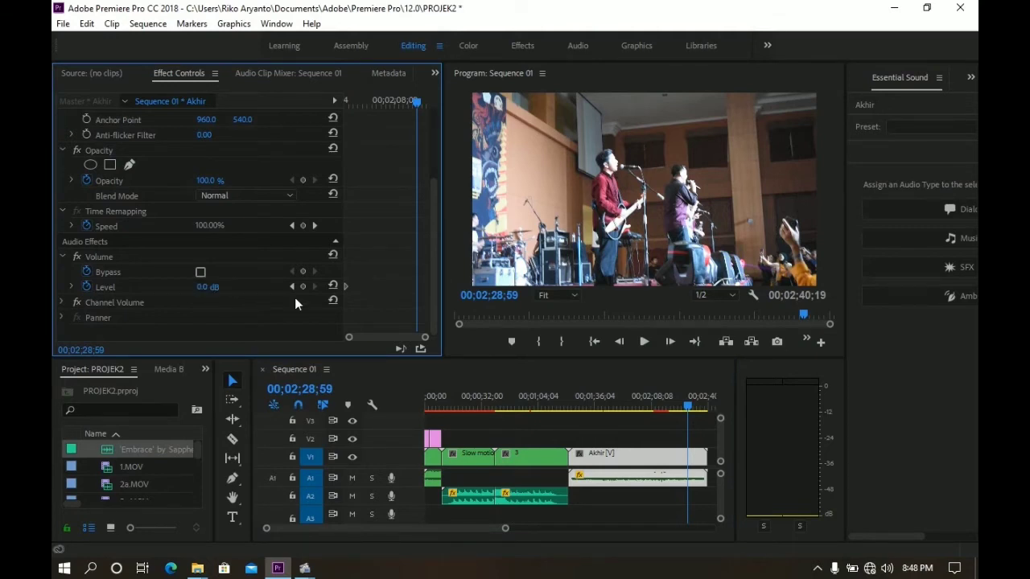
pyautogui.click(208, 287)
pyautogui.click(251, 287)
pyautogui.moveTo(694, 410); pyautogui.dragTo(708, 412)
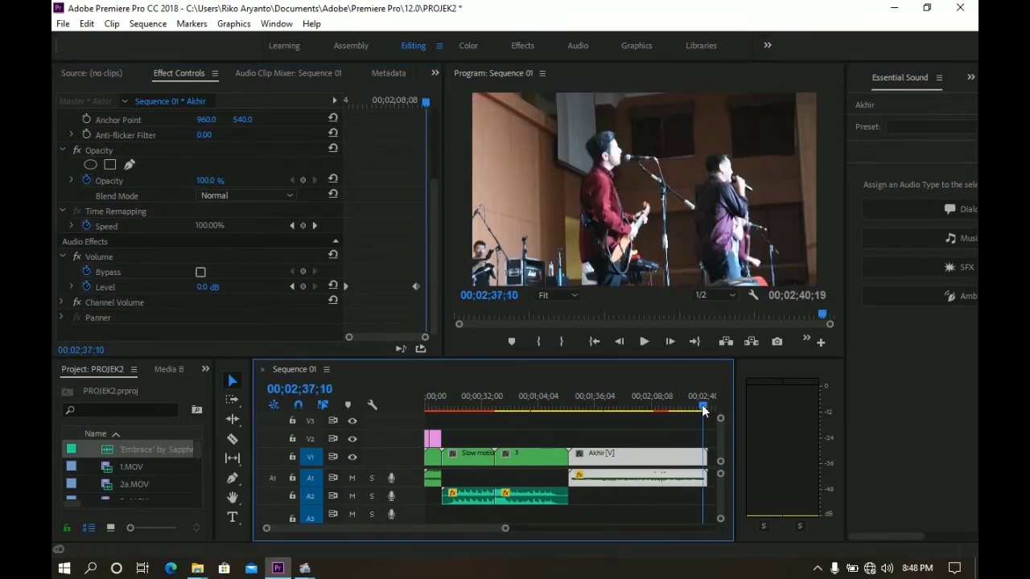
pyautogui.press('space')
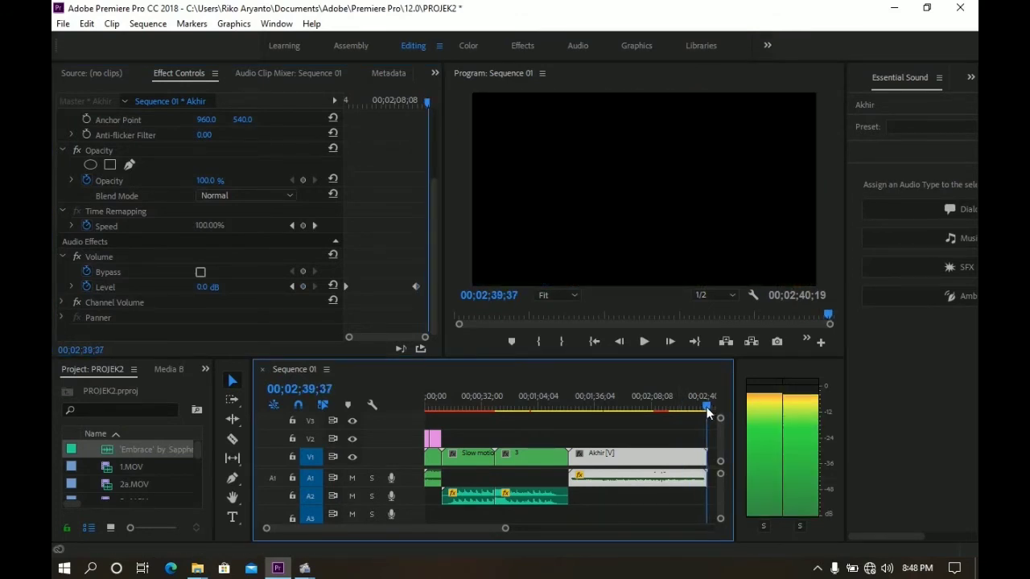
pyautogui.moveTo(208, 287)
pyautogui.mouseDown()
pyautogui.moveTo(177, 287)
pyautogui.moveTo(366, 323)
pyautogui.mouseUp()
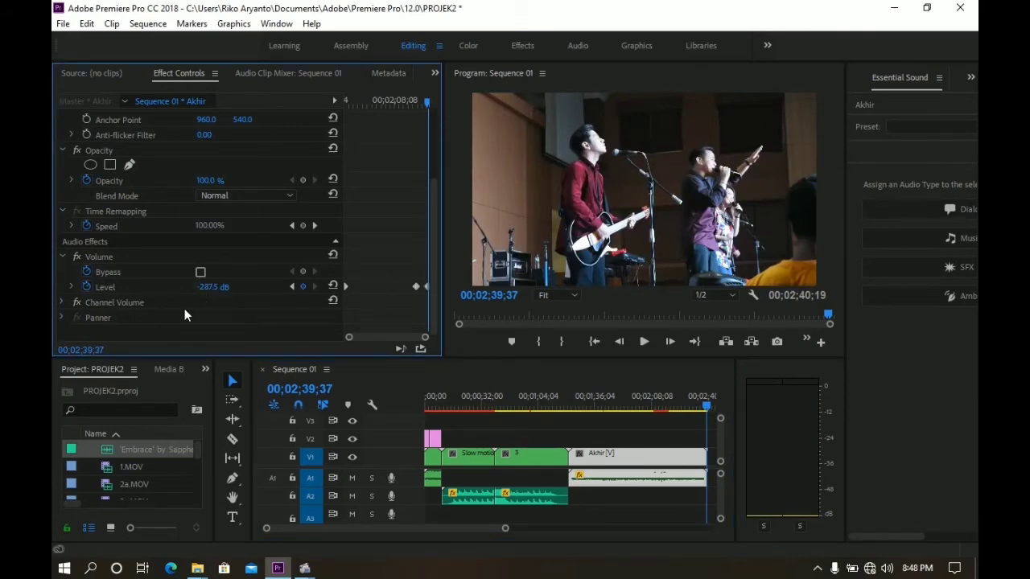
# Play the ending from 00;02;23;16 to hear the audio fade out
pyautogui.click(678, 402)
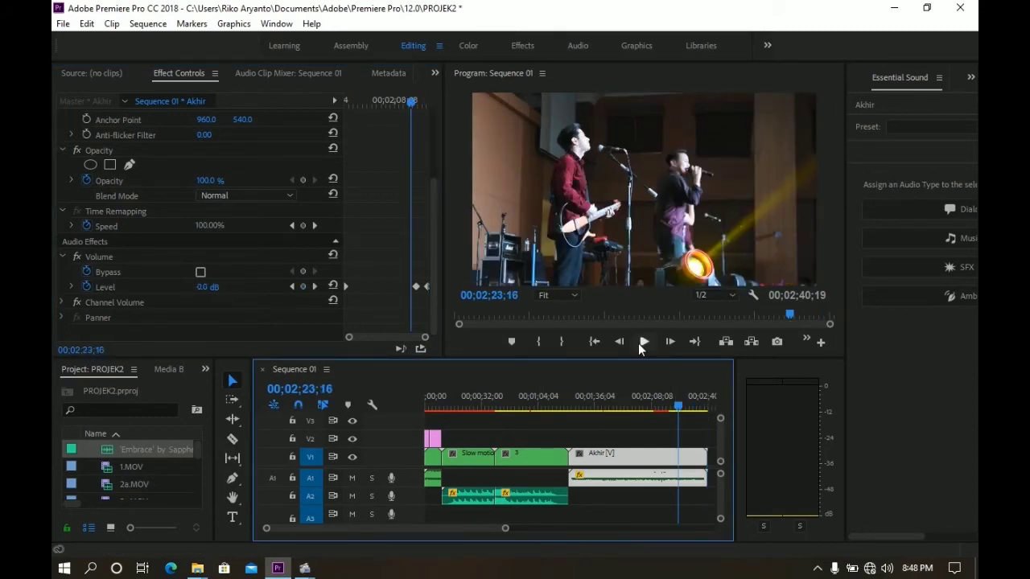
pyautogui.click(639, 342)
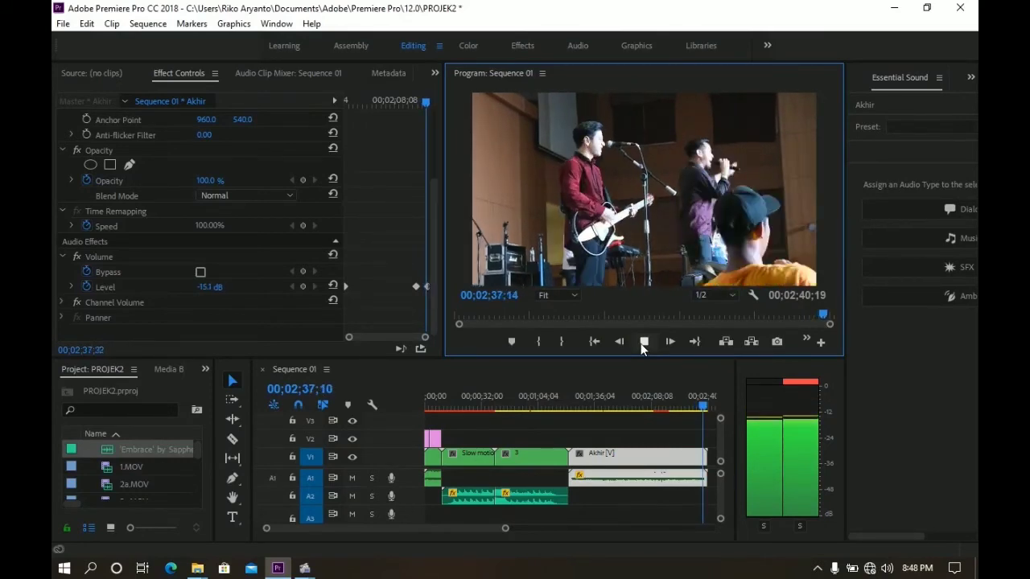
pyautogui.click(644, 343)
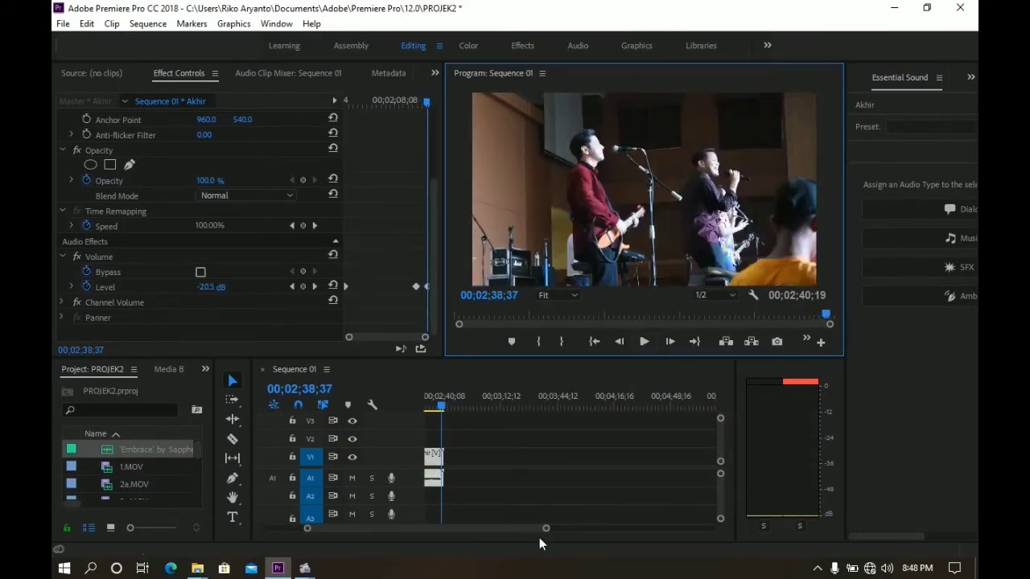
pyautogui.moveTo(539, 528); pyautogui.dragTo(479, 529)
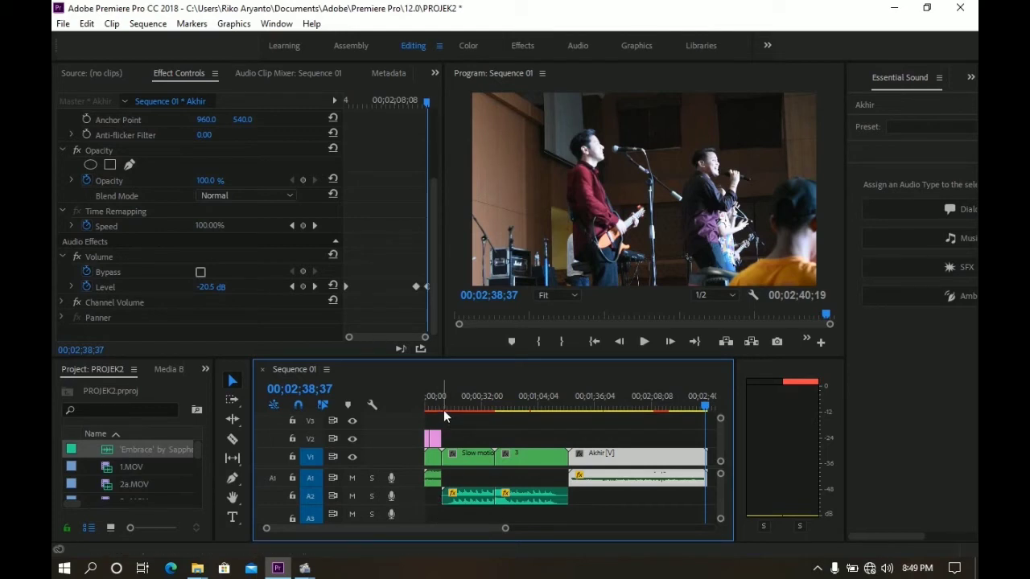
# Deselect the Akhir clip and open Export Settings for Sequence 01 via File > Export > Media
pyautogui.click(62, 24)
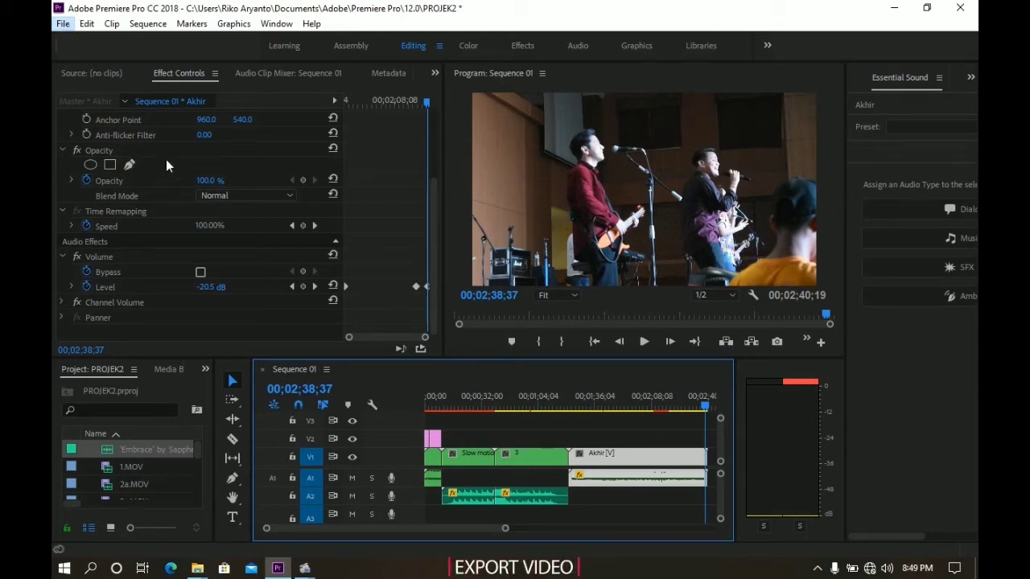
pyautogui.hotkey('ctrl', 'm')
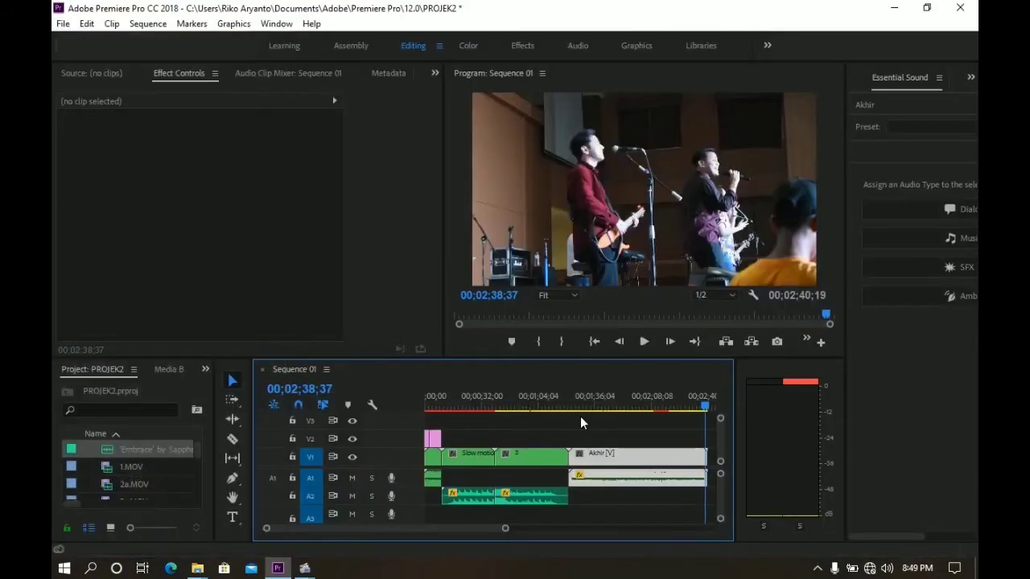
pyautogui.click(580, 416)
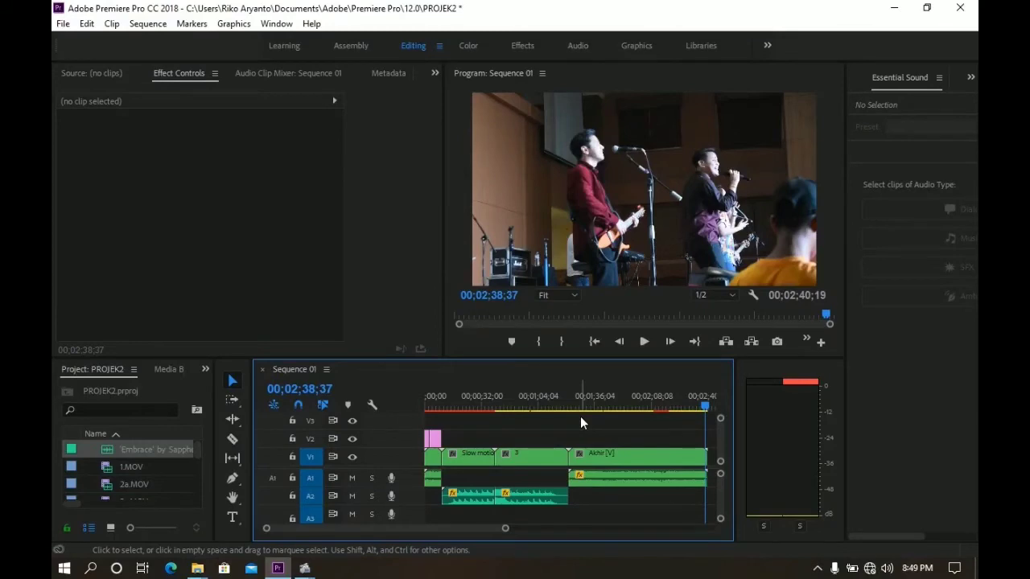
pyautogui.click(63, 24)
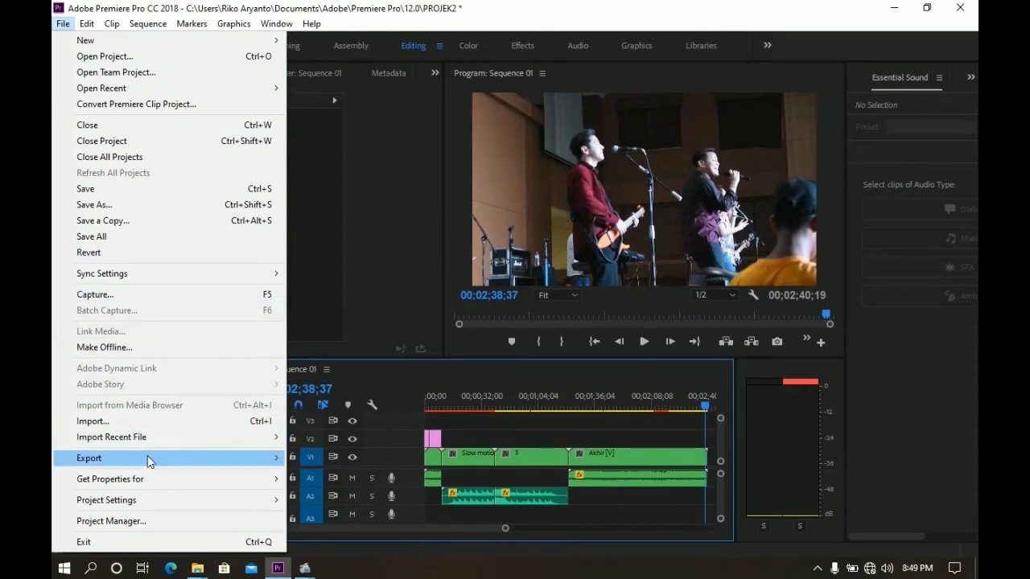
pyautogui.moveTo(273, 466)
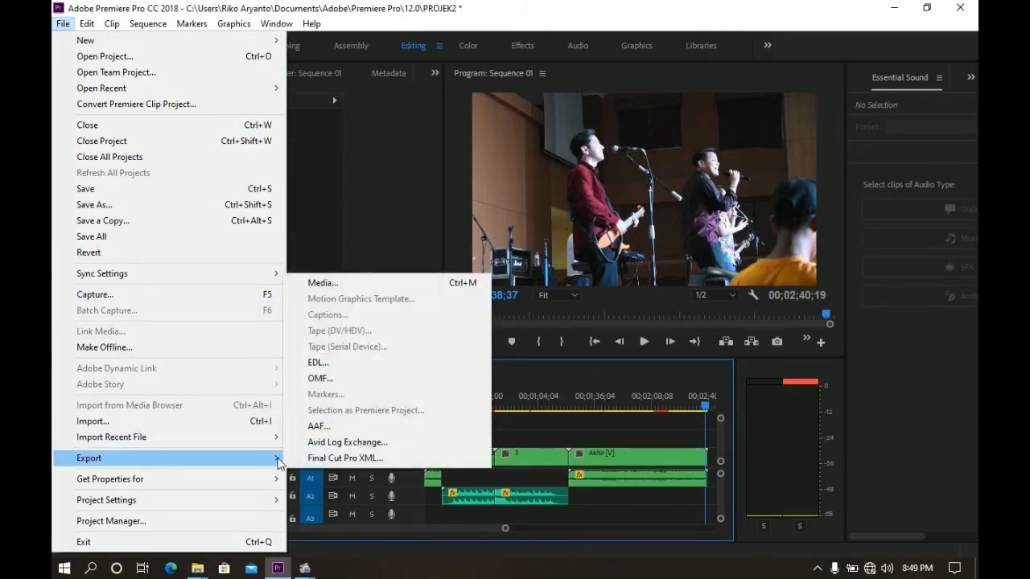
pyautogui.click(360, 283)
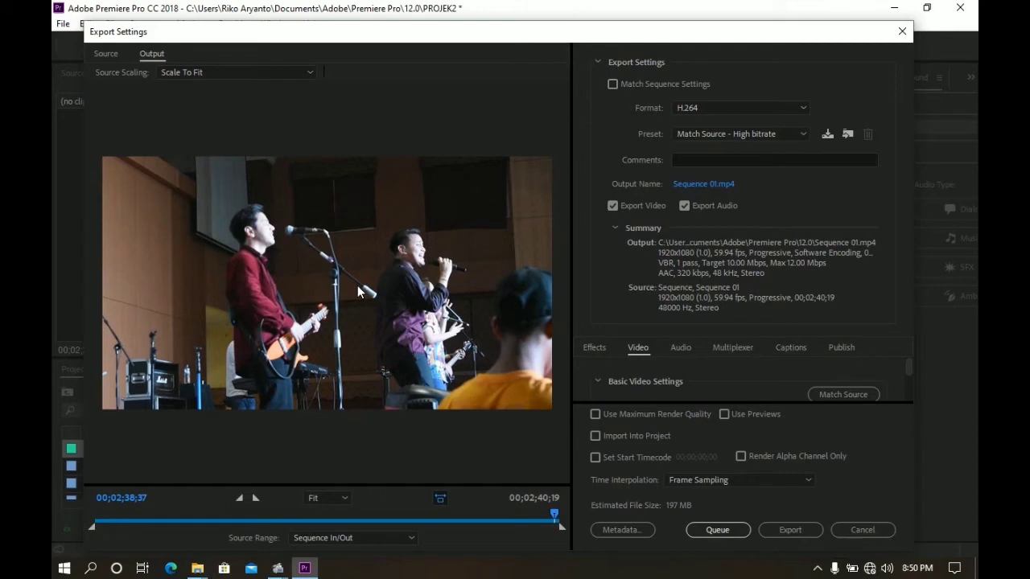
# Keep H.264 as the format and choose the Match Source - Medium bitrate preset
pyautogui.click(733, 115)
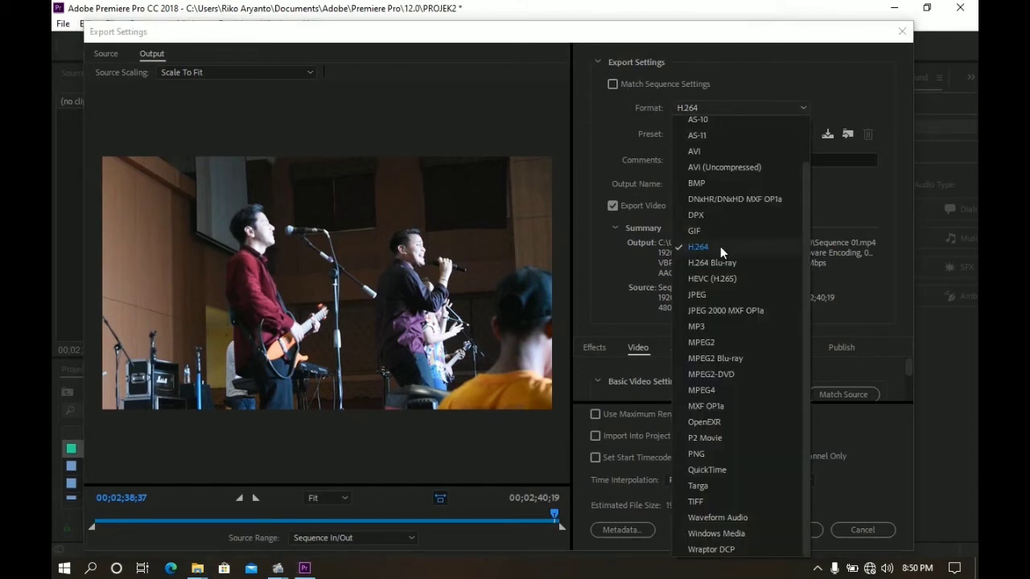
pyautogui.click(750, 73)
pyautogui.click(748, 135)
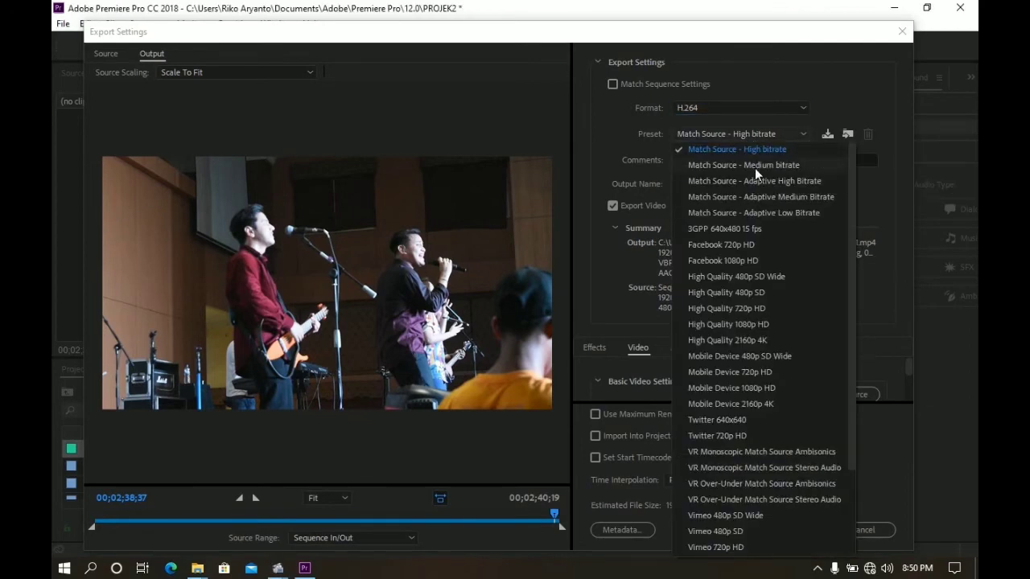
pyautogui.click(755, 169)
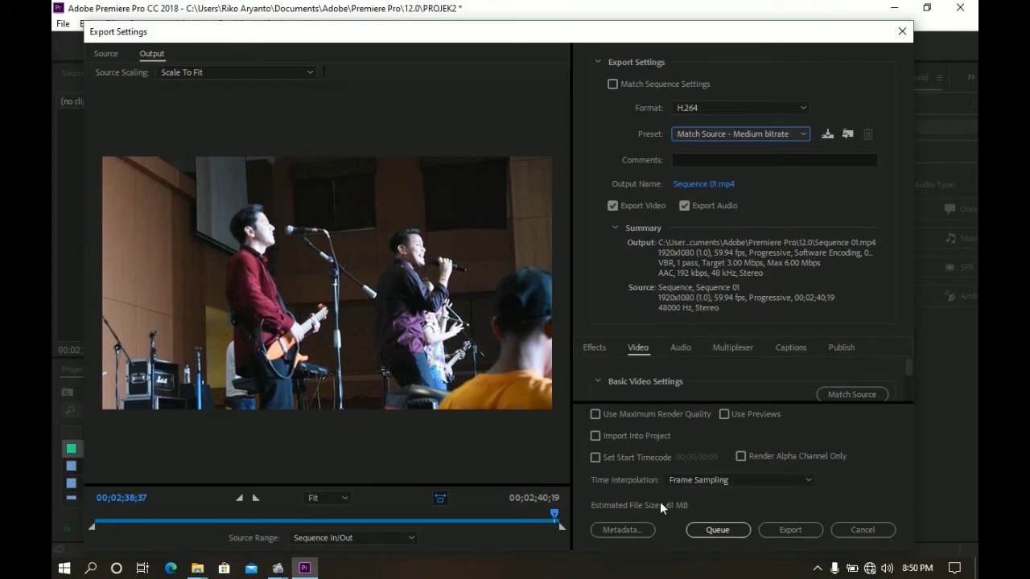
pyautogui.scroll(-5, 727, 377)
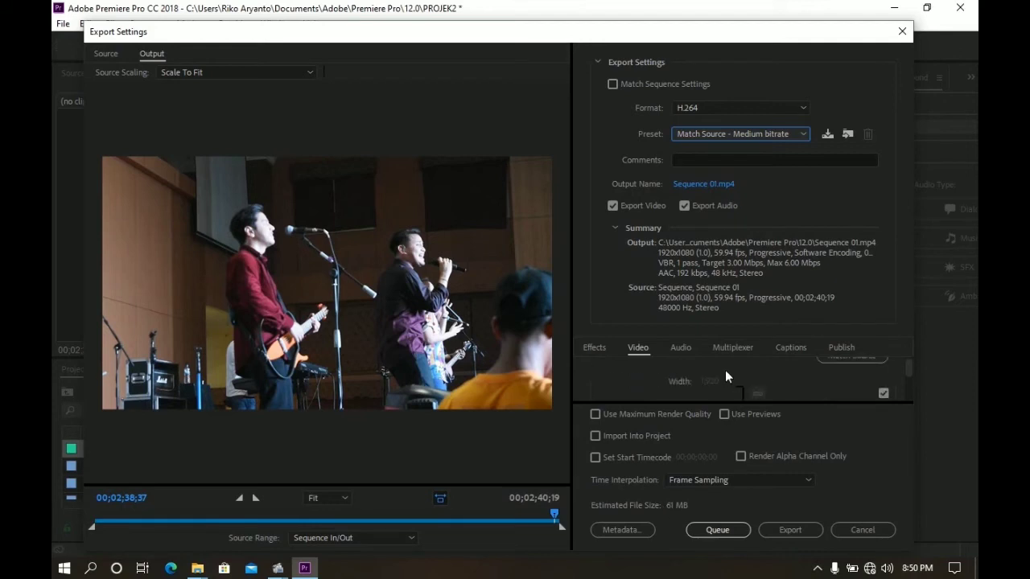
pyautogui.scroll(-2, 727, 377)
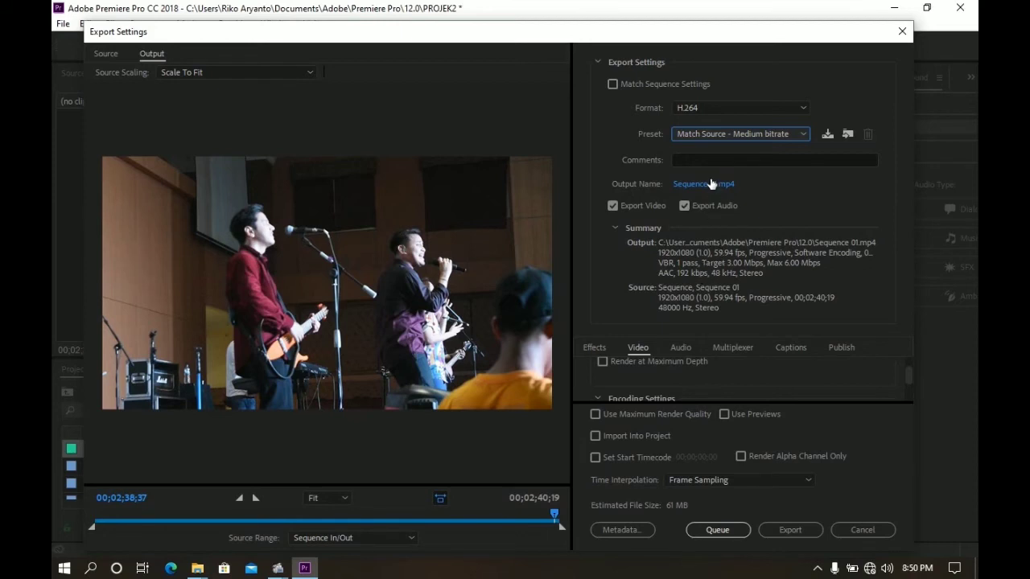
# Keep the default Sequence 01.mp4 output name and location, then start the export
pyautogui.click(756, 187)
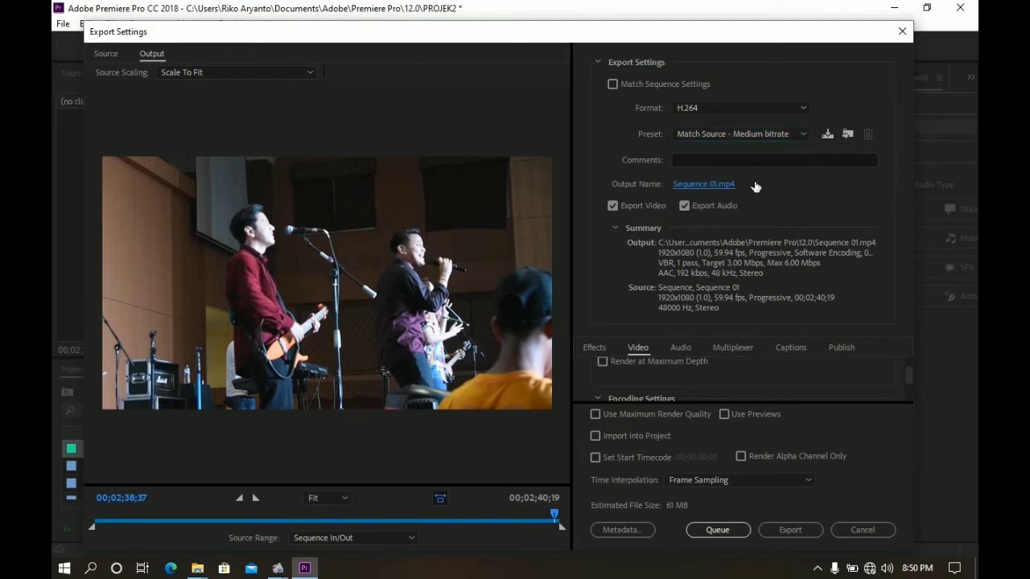
pyautogui.click(724, 184)
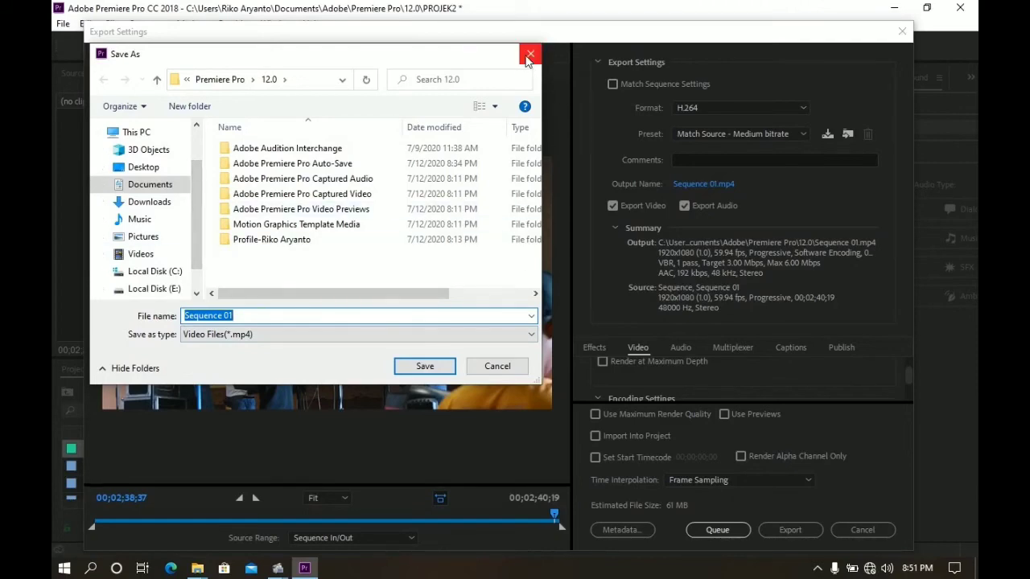
pyautogui.click(530, 55)
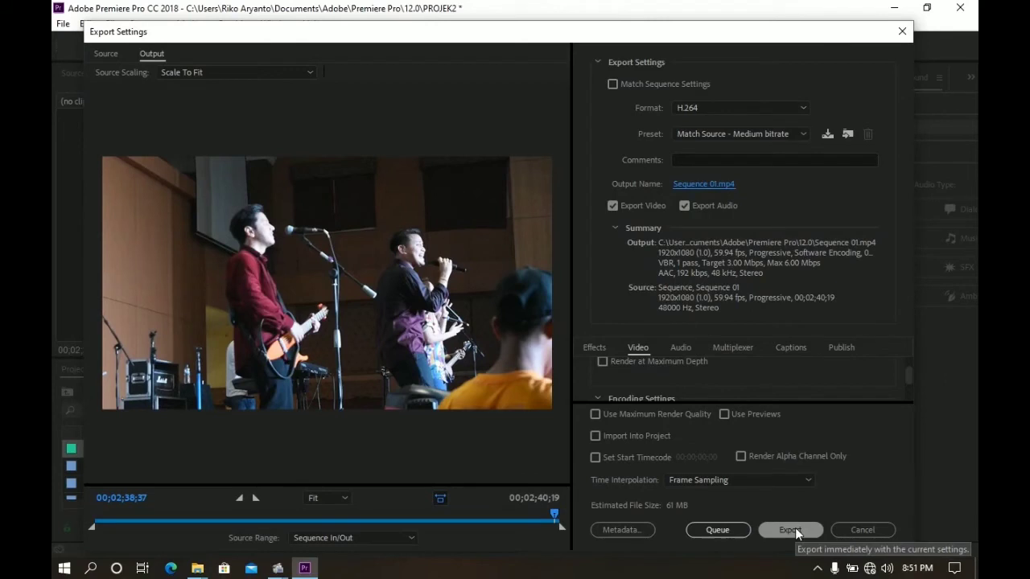
pyautogui.click(792, 531)
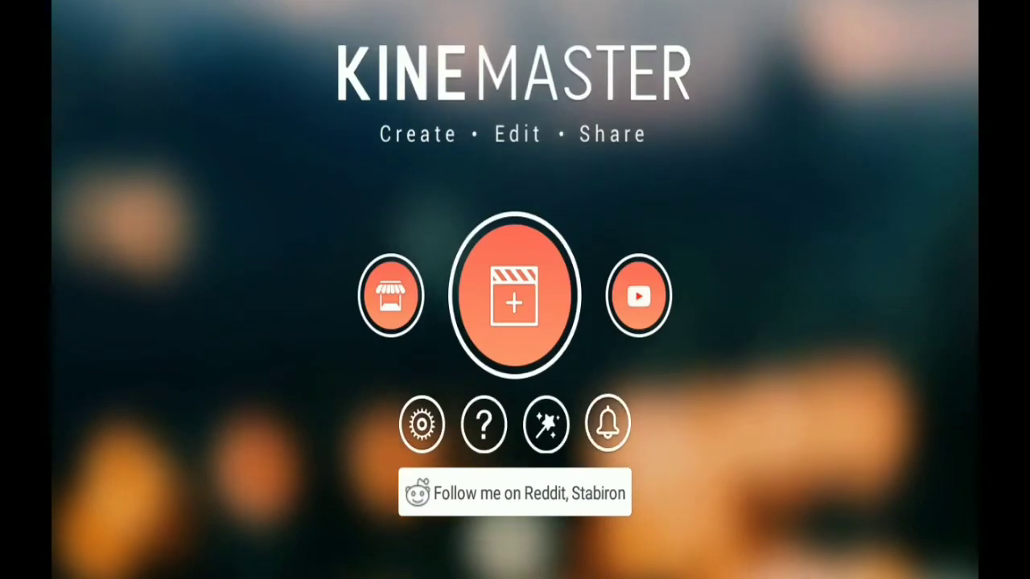
# Create a new KineMaster project, dismissing the aspect-ratio prompt to reach the empty editor
pyautogui.click(515, 295)
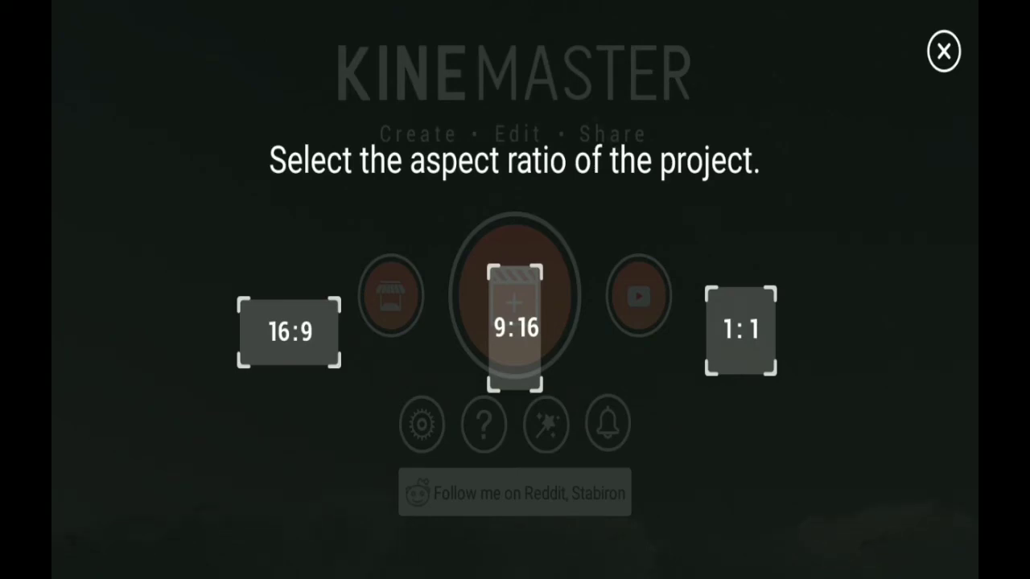
pyautogui.press('Escape')
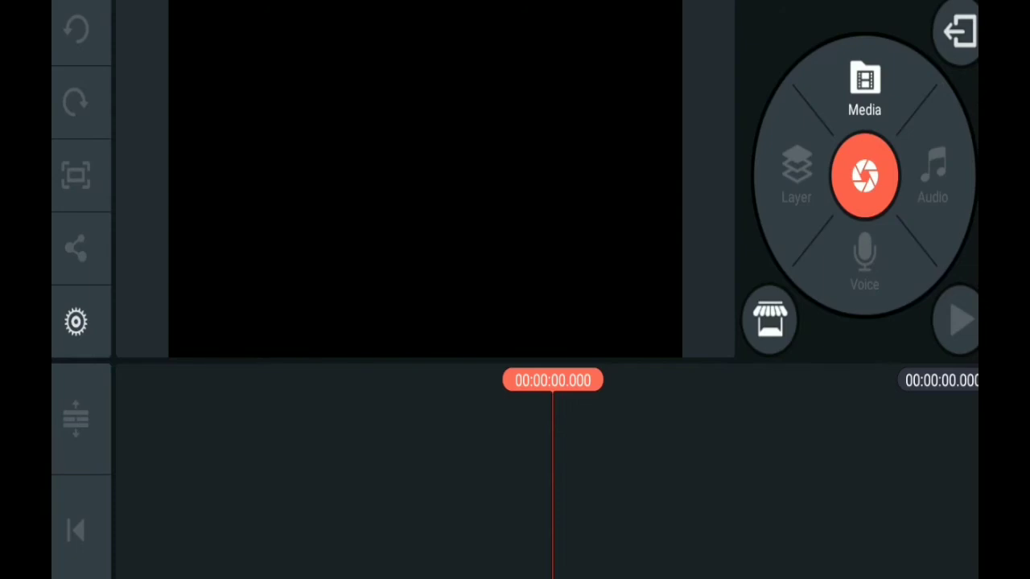
# Add the exported concert video from folder 0 and rewind the timeline to the start
pyautogui.click(864, 89)
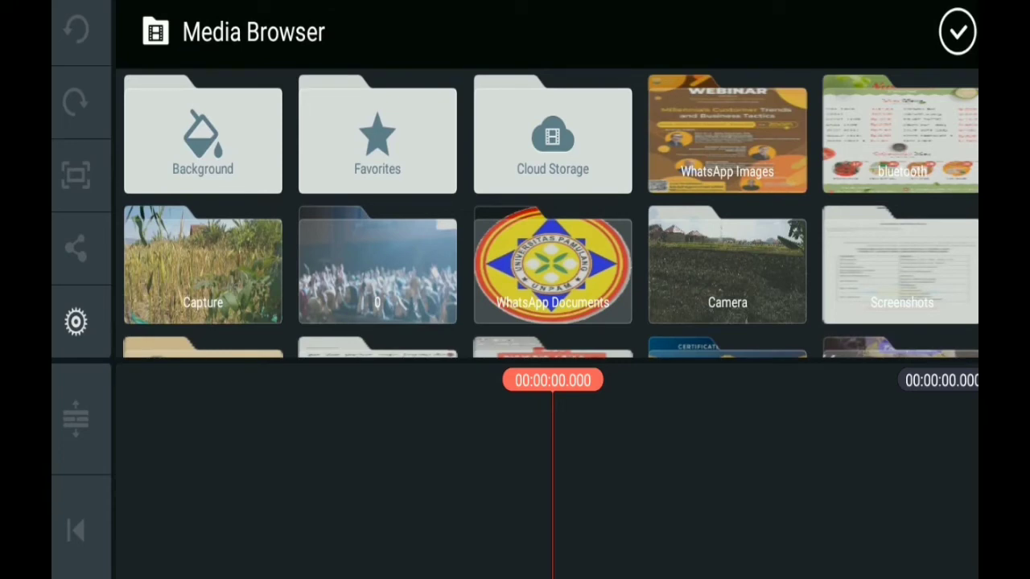
pyautogui.click(377, 266)
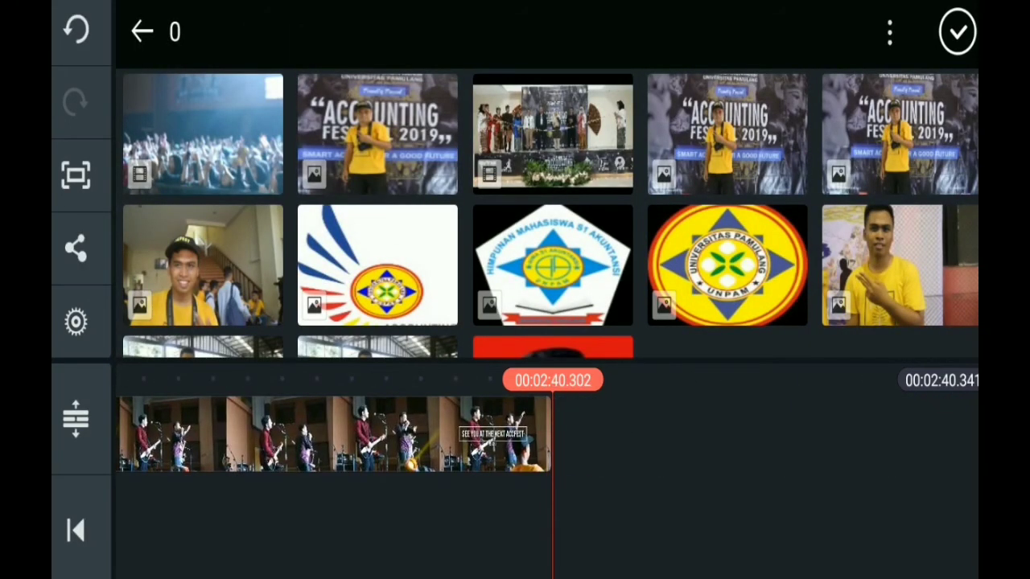
pyautogui.click(958, 32)
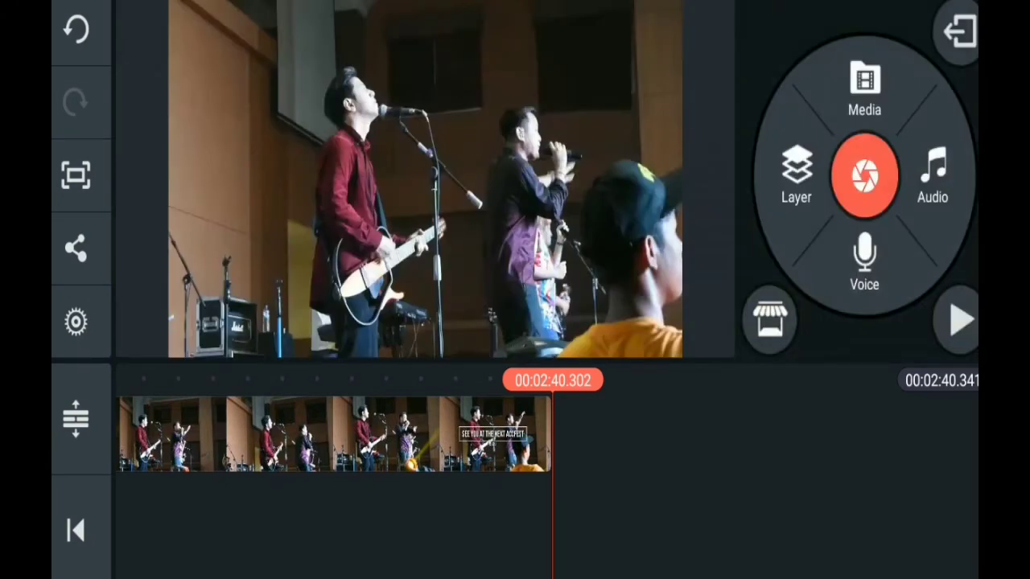
pyautogui.hscroll(-10, 547, 435)
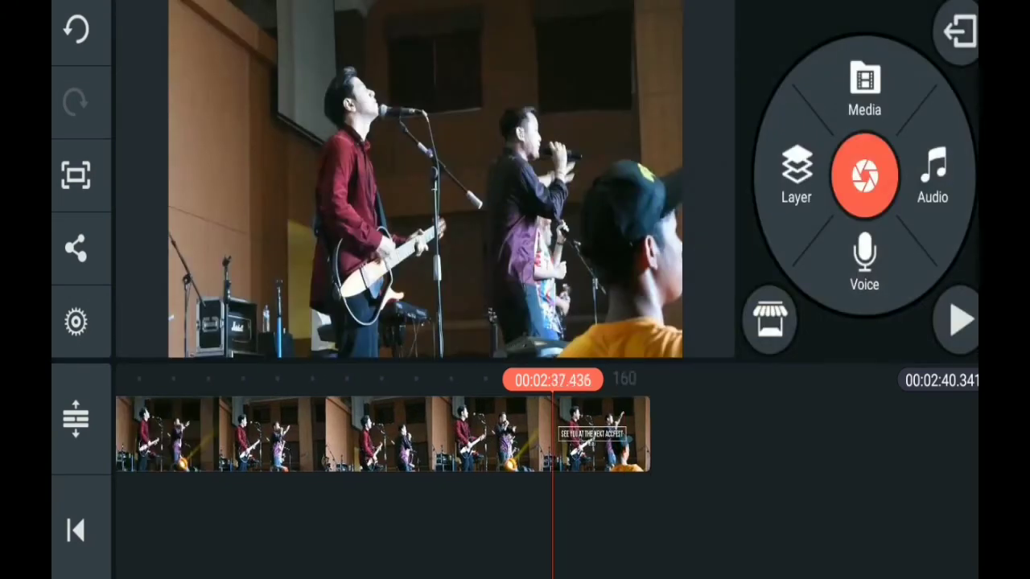
pyautogui.hscroll(-5, 547, 435)
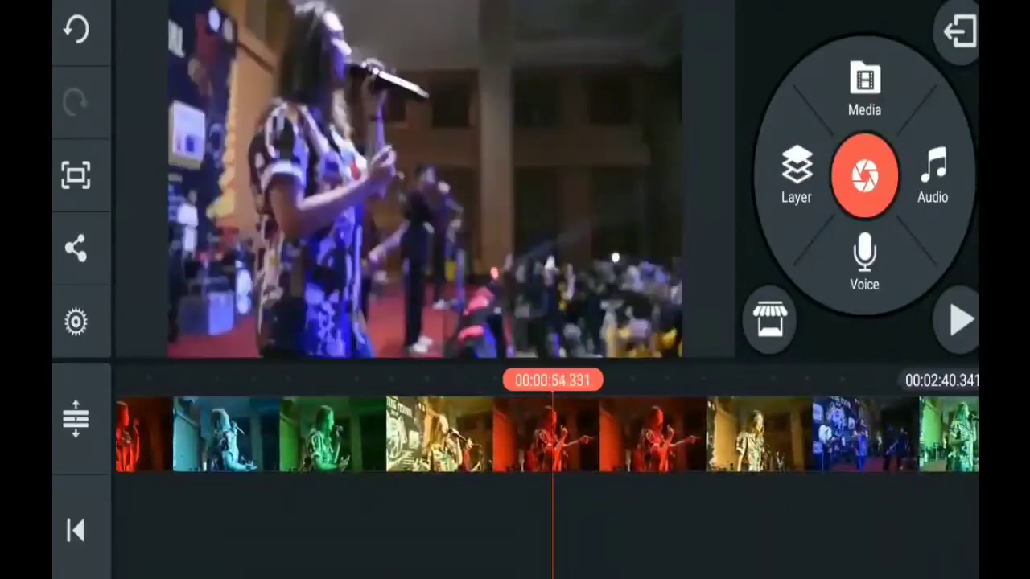
pyautogui.hscroll(-8, 547, 435)
pyautogui.hscroll(-8, 548, 434)
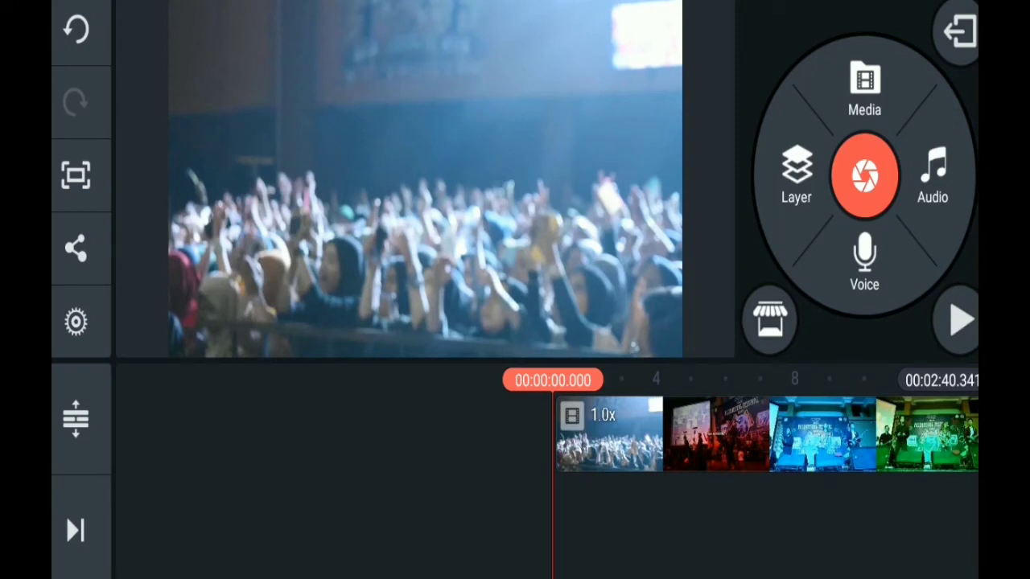
# Raise the device volume and play the 00:02:40 project from the beginning
pyautogui.press('XF86AudioRaiseVolume')
pyautogui.press('XF86AudioRaiseVolume')
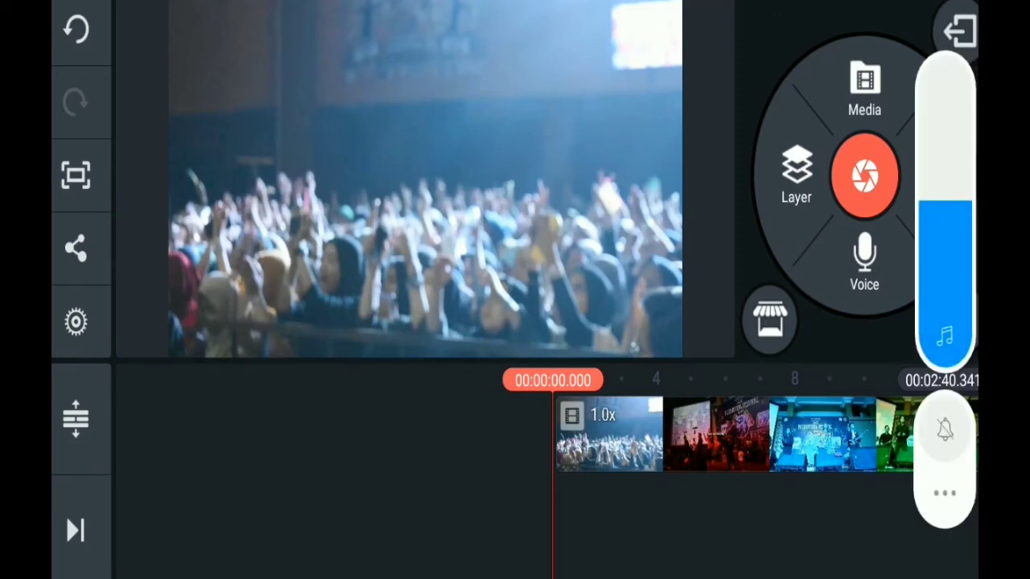
pyautogui.press('XF86AudioRaiseVolume')
pyautogui.press('XF86AudioRaiseVolume')
pyautogui.press('XF86AudioRaiseVolume')
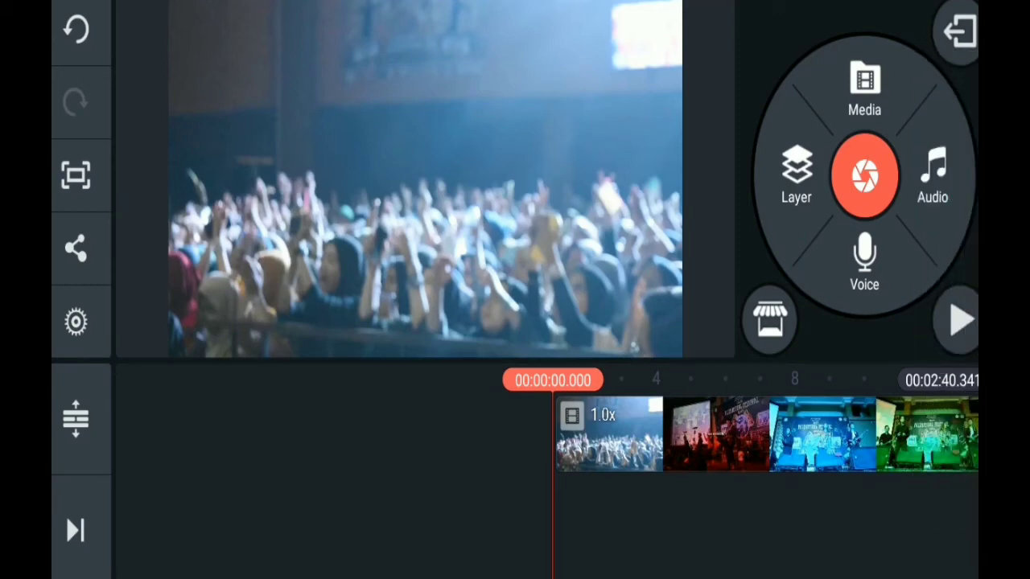
pyautogui.click(959, 320)
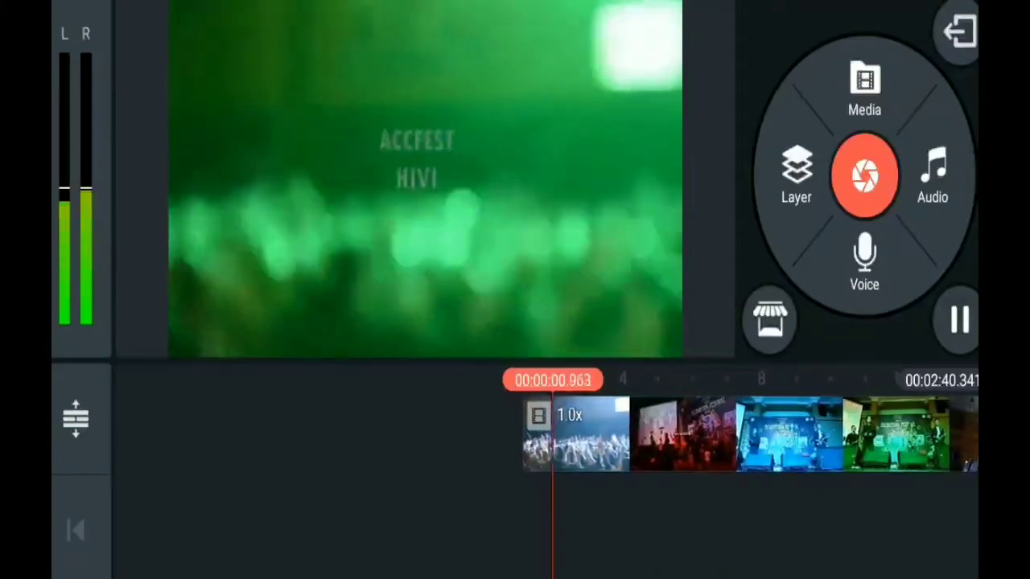
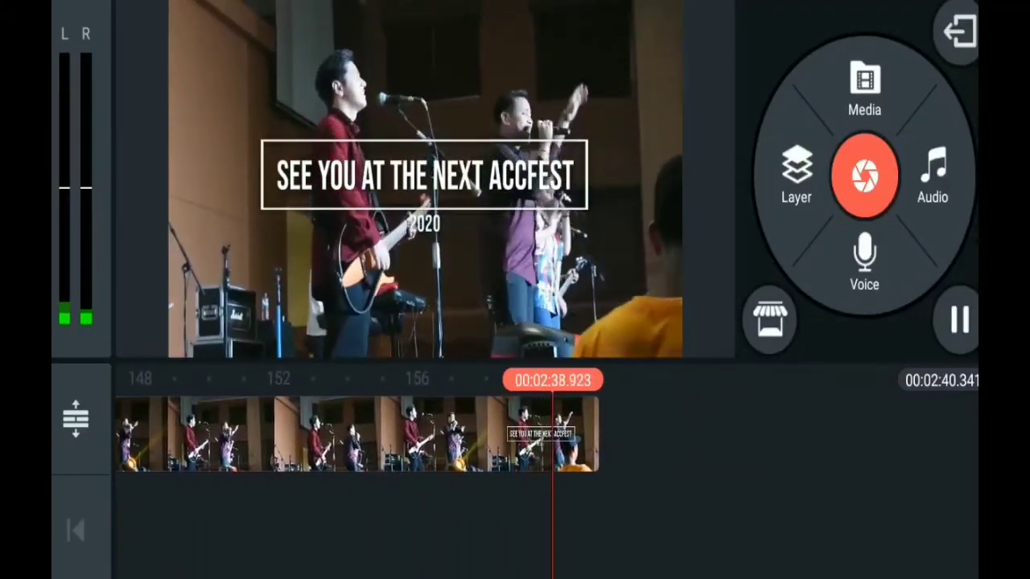
# Move the playhead to about 00:00:08.616 and select the Hasil.mp4 concert clip
pyautogui.click(76, 530)
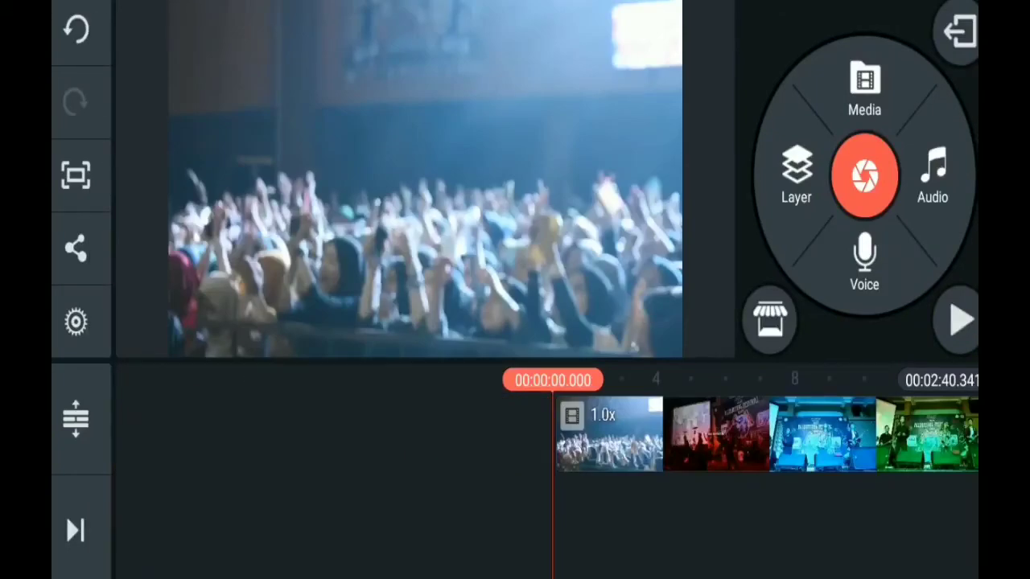
pyautogui.moveTo(725, 435); pyautogui.dragTo(281, 434)
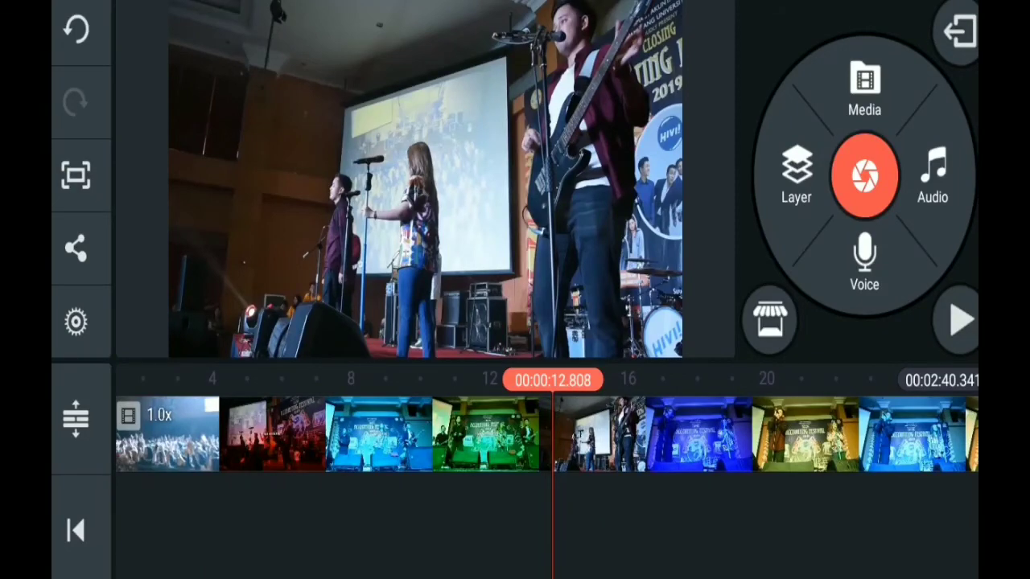
pyautogui.moveTo(281, 435)
pyautogui.mouseDown()
pyautogui.moveTo(648, 435)
pyautogui.moveTo(423, 434)
pyautogui.mouseUp()
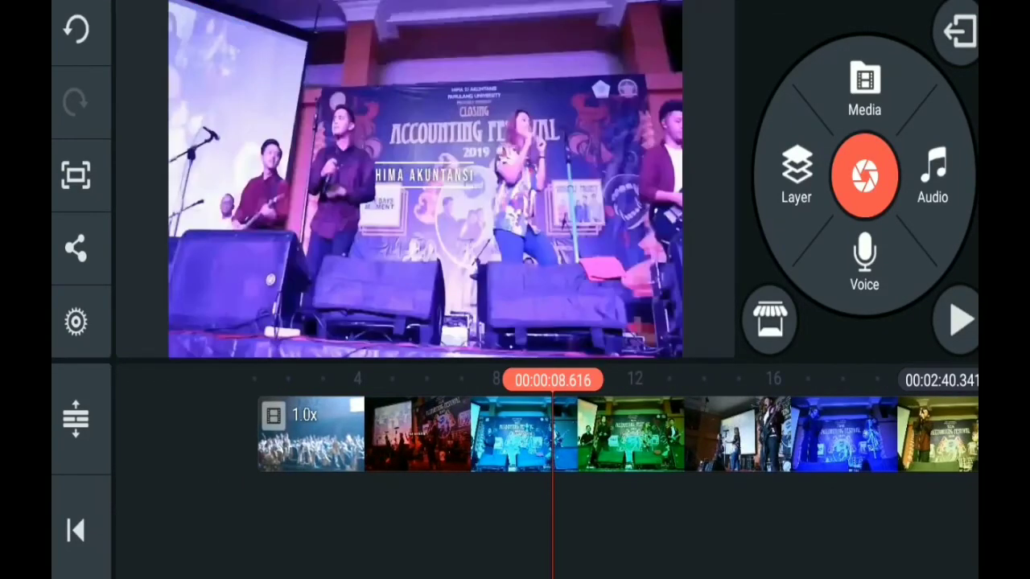
pyautogui.click(796, 173)
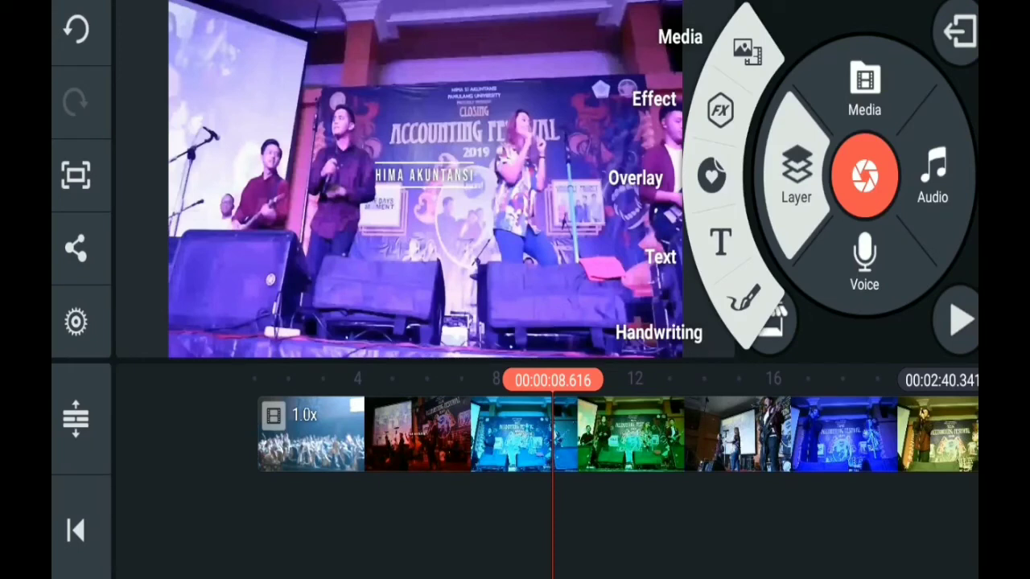
pyautogui.click(796, 173)
pyautogui.click(402, 435)
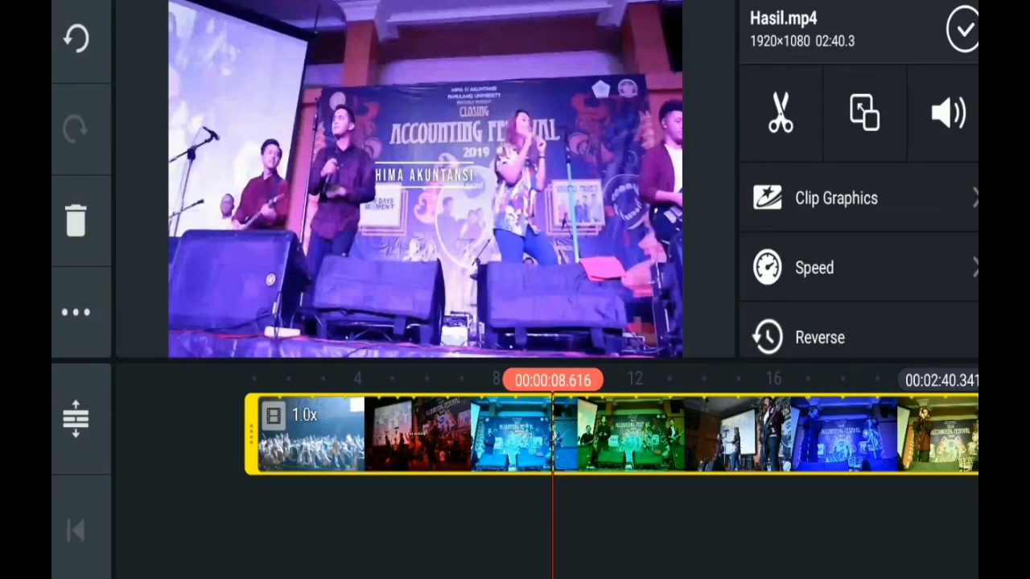
# After testing and undoing trims, split Hasil.mp4 into two clips at 00:00:11.097
pyautogui.click(781, 113)
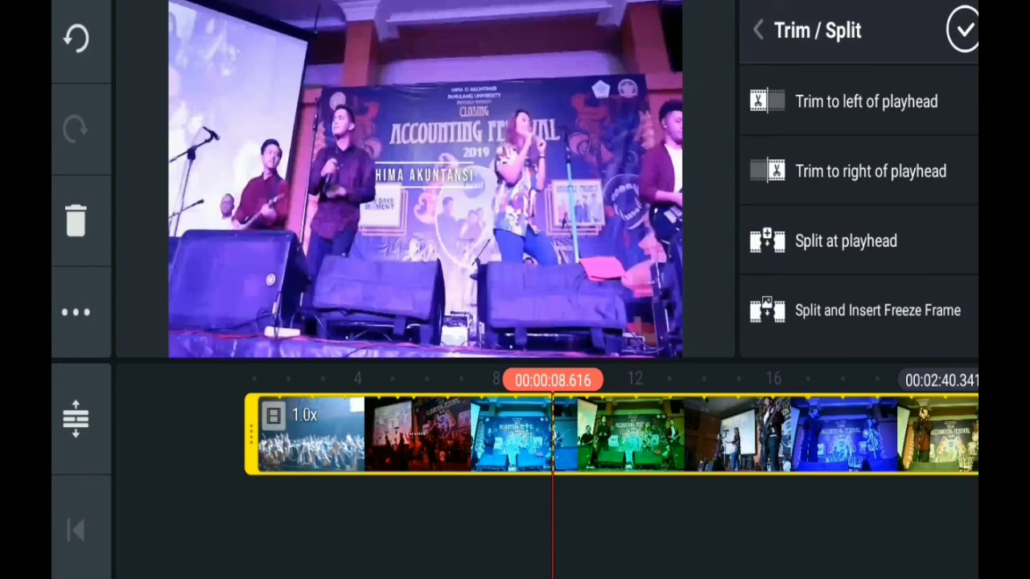
pyautogui.click(867, 102)
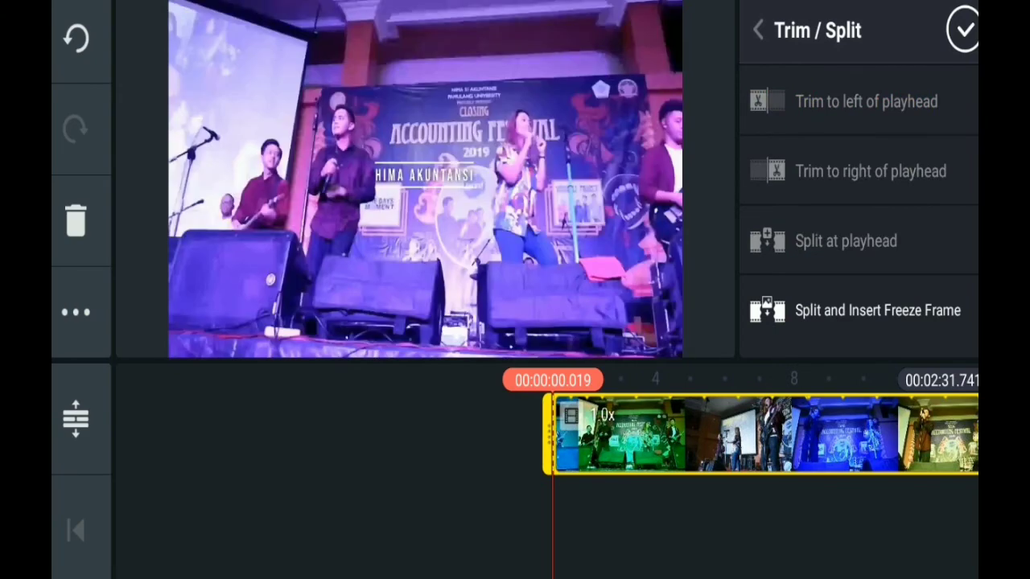
pyautogui.click(76, 37)
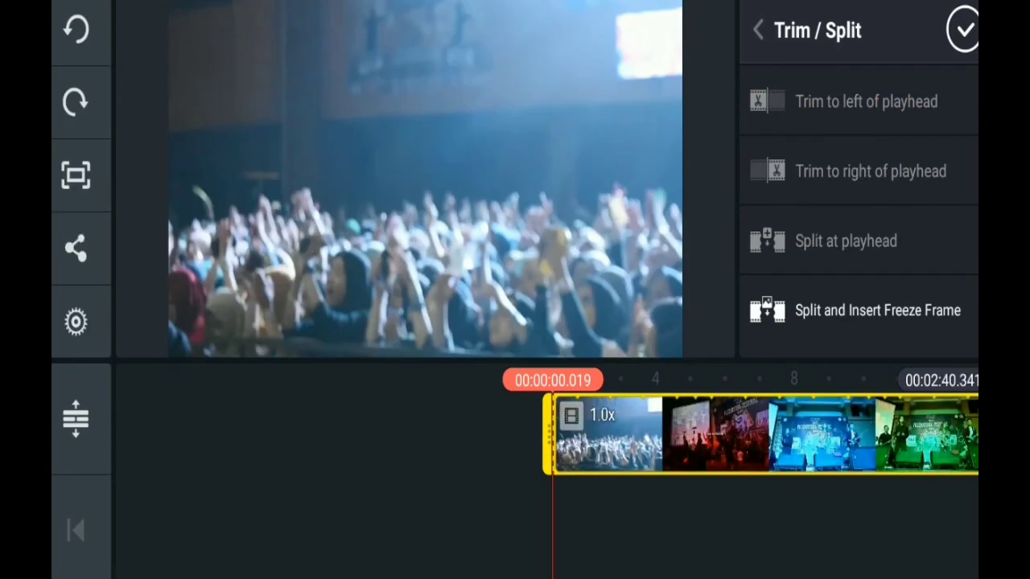
pyautogui.moveTo(724, 435); pyautogui.dragTo(400, 435)
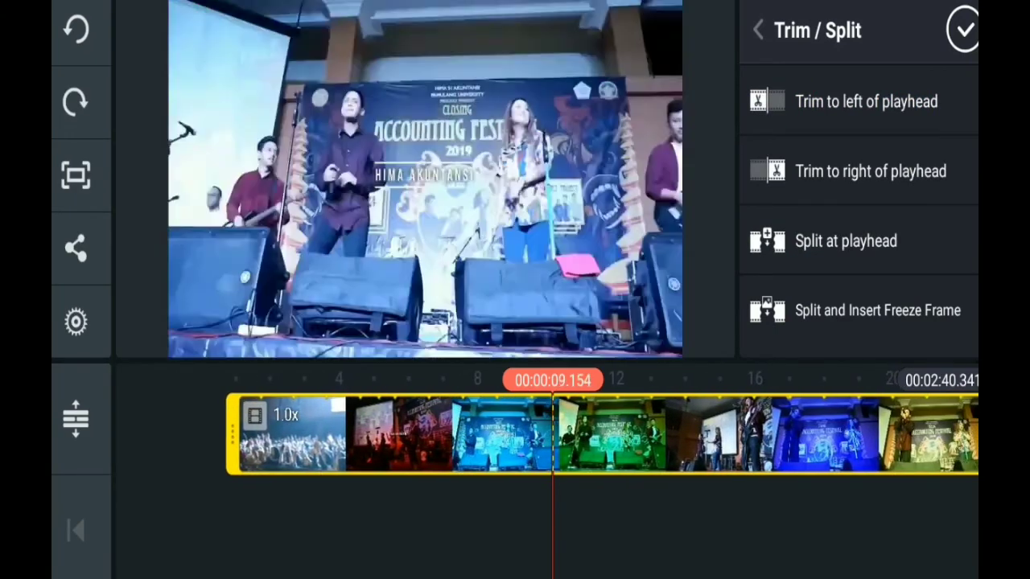
pyautogui.moveTo(644, 435); pyautogui.dragTo(578, 435)
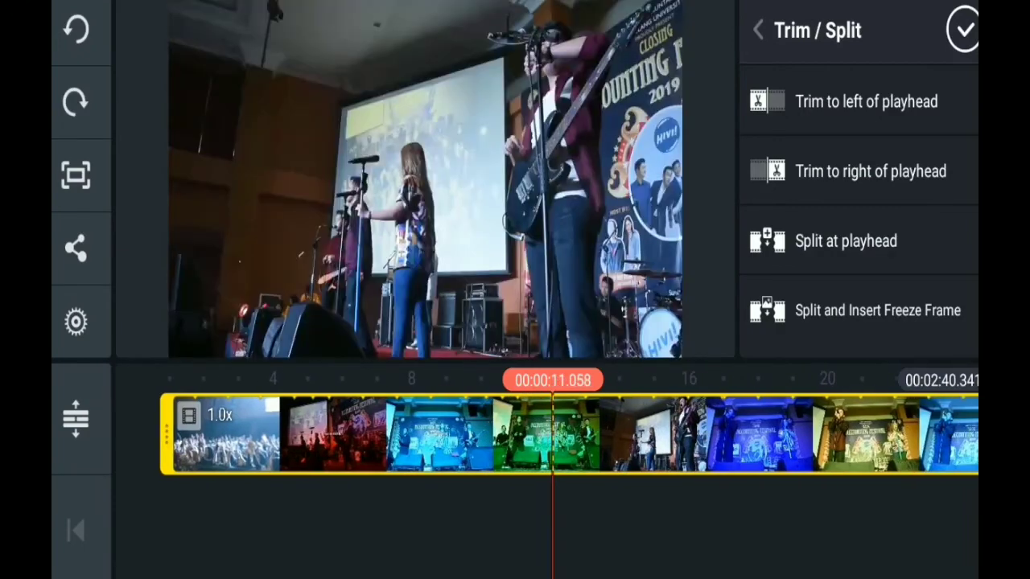
pyautogui.click(871, 172)
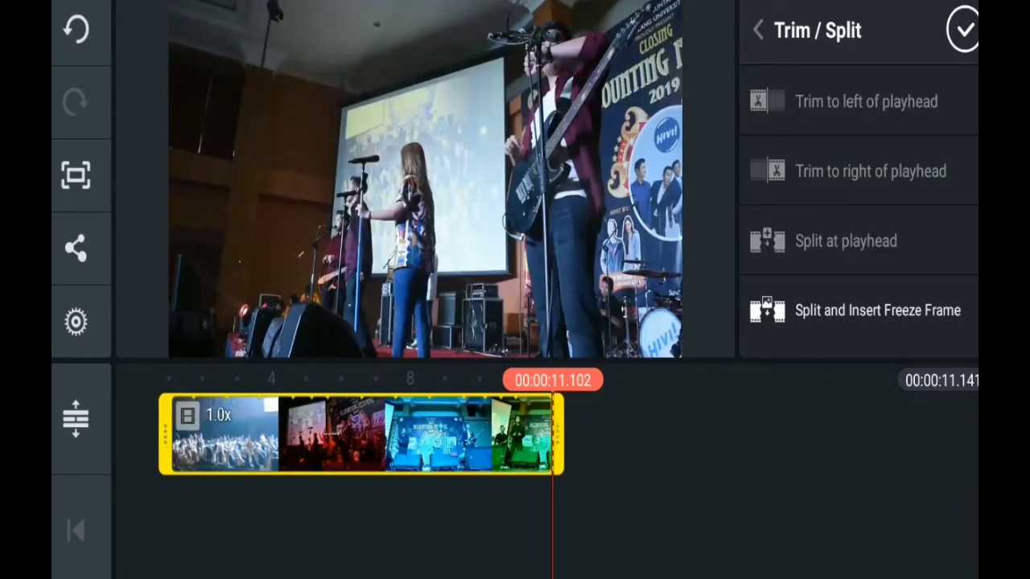
pyautogui.click(75, 29)
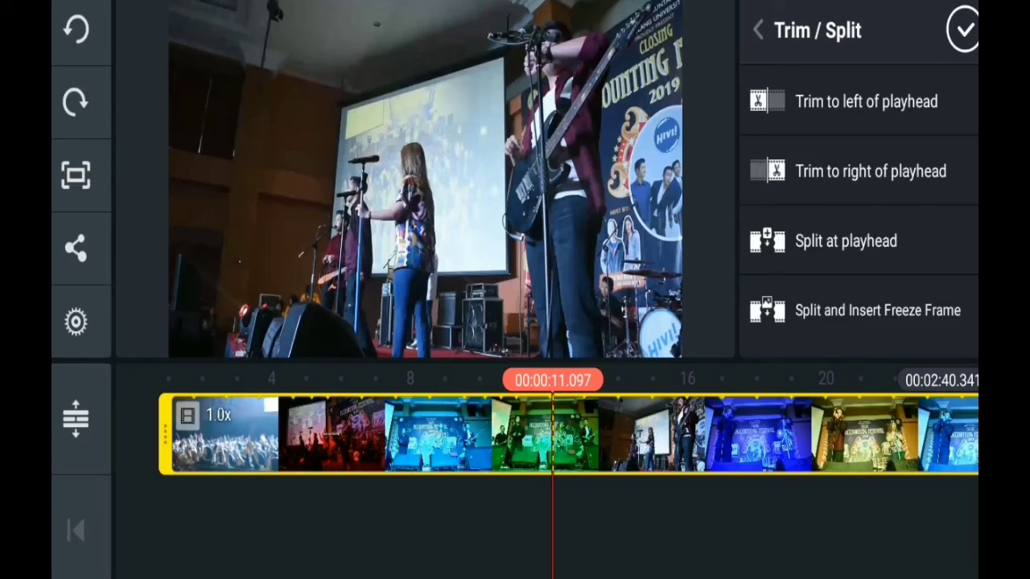
pyautogui.click(846, 241)
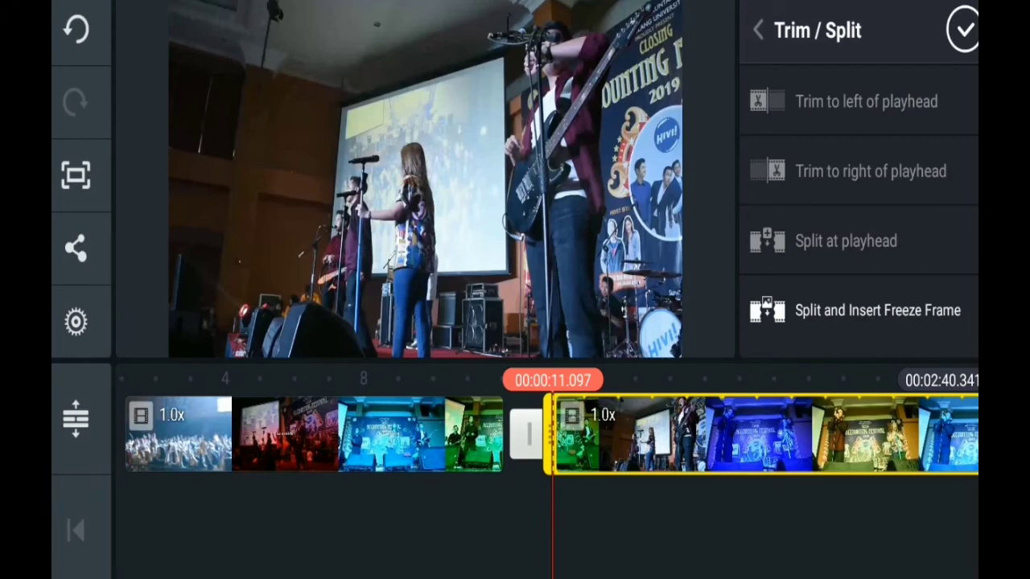
pyautogui.click(963, 31)
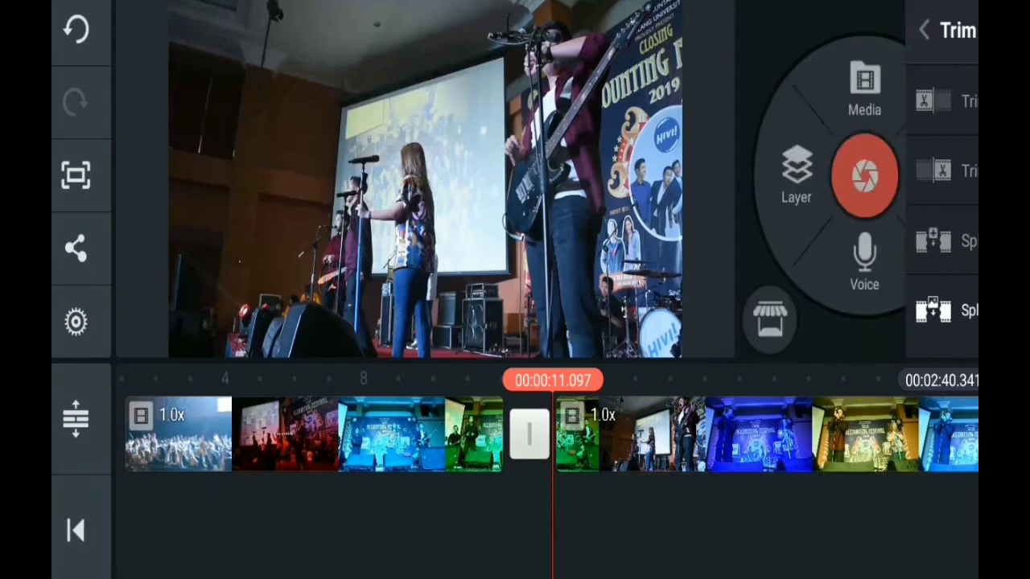
pyautogui.moveTo(483, 434); pyautogui.dragTo(601, 434)
# Put a 1.5-second Classic Zoom out transition on the cut, then move to about 17.2 seconds
pyautogui.click(645, 435)
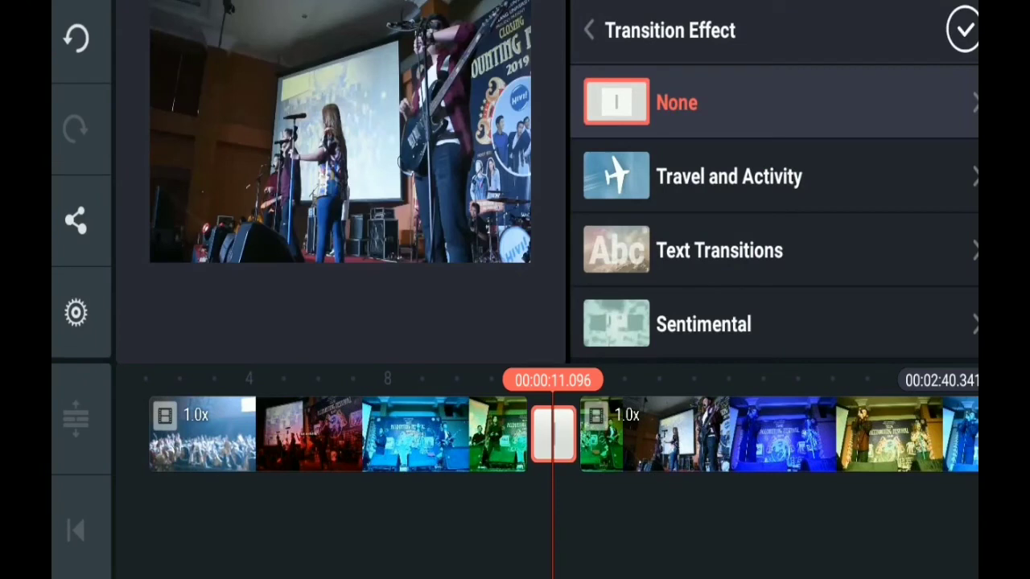
pyautogui.scroll(-3, 774, 213)
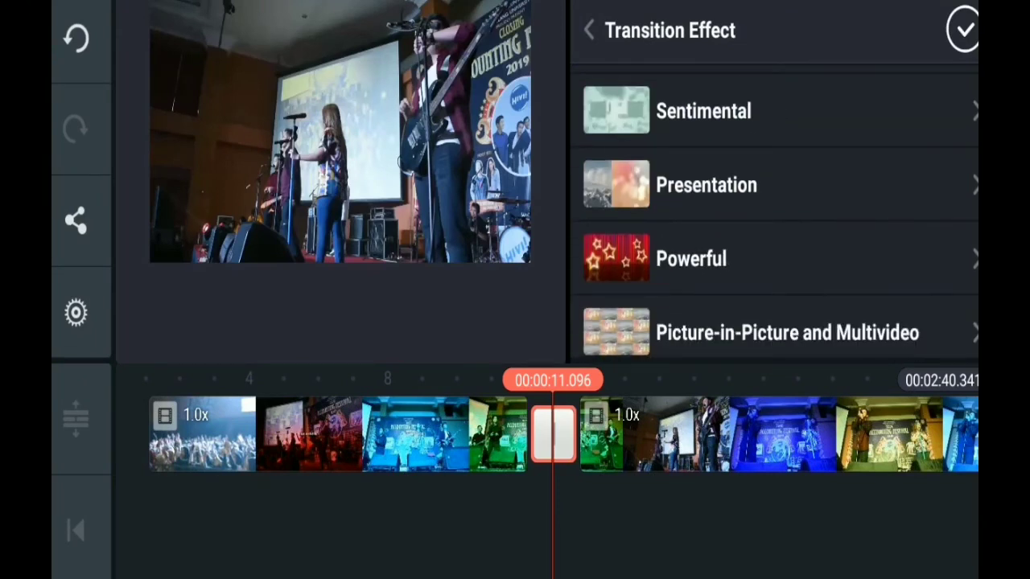
pyautogui.scroll(-2, 774, 212)
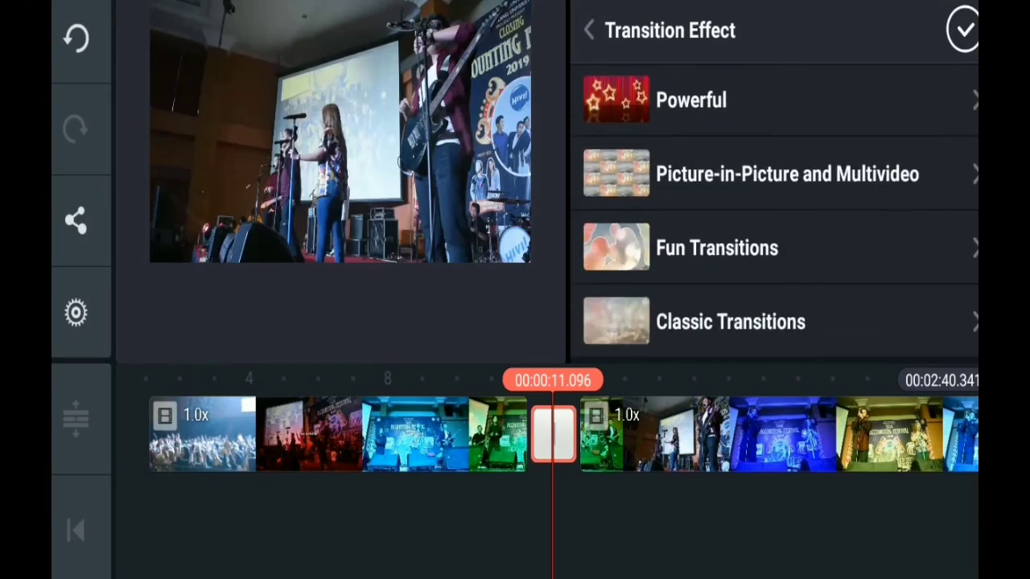
pyautogui.scroll(-2, 775, 213)
pyautogui.click(731, 175)
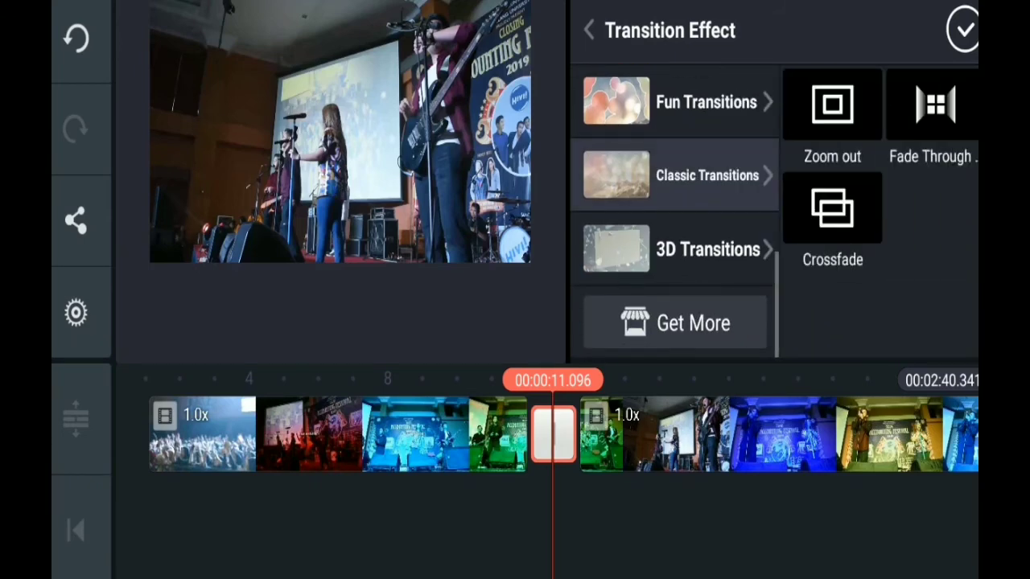
pyautogui.click(832, 104)
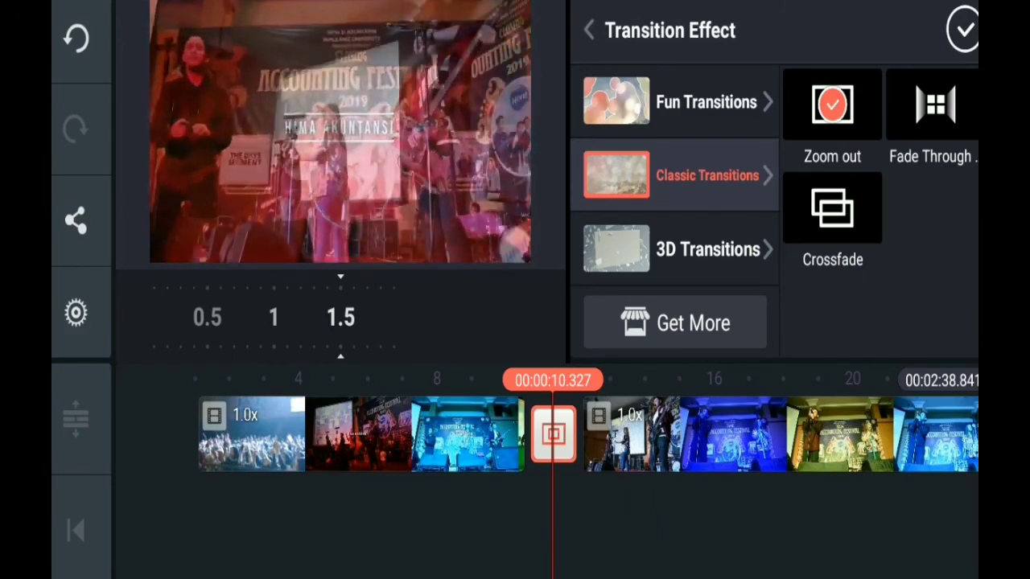
pyautogui.scroll(2, 676, 209)
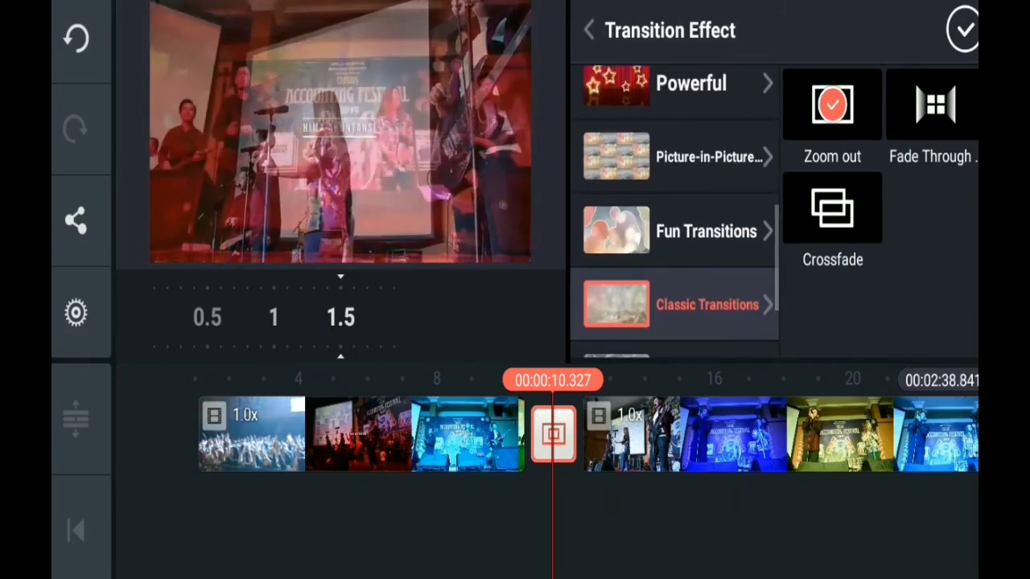
pyautogui.click(963, 29)
pyautogui.moveTo(725, 435); pyautogui.dragTo(487, 435)
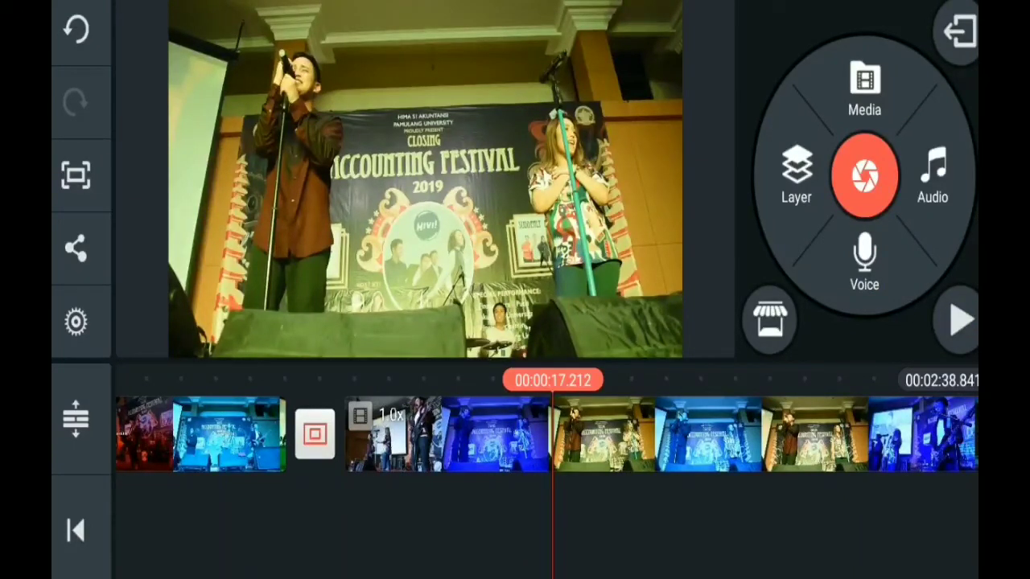
# Split the second concert clip at about 17.2 seconds
pyautogui.click(797, 173)
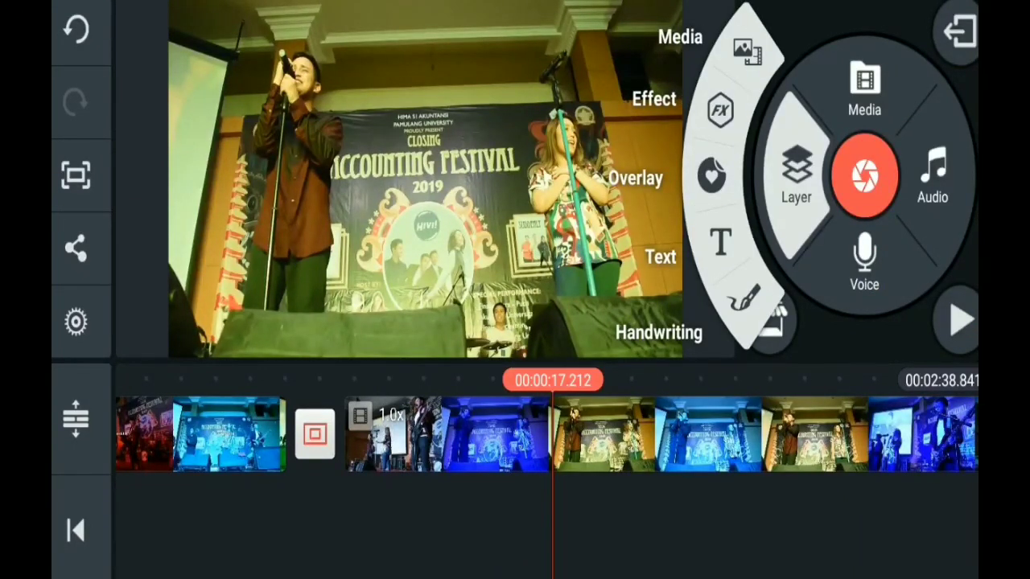
pyautogui.click(797, 173)
pyautogui.click(451, 435)
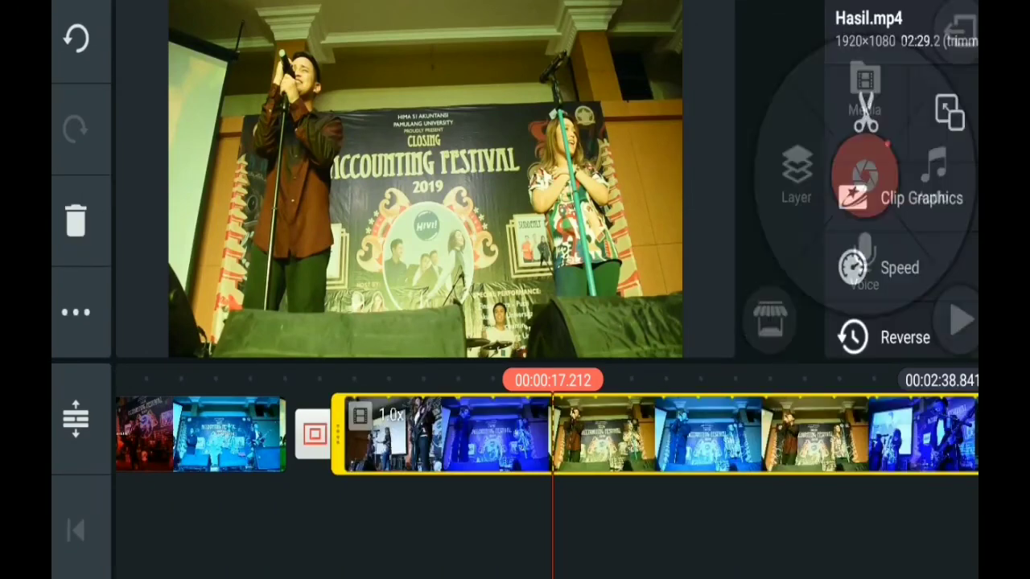
pyautogui.click(451, 434)
pyautogui.click(451, 435)
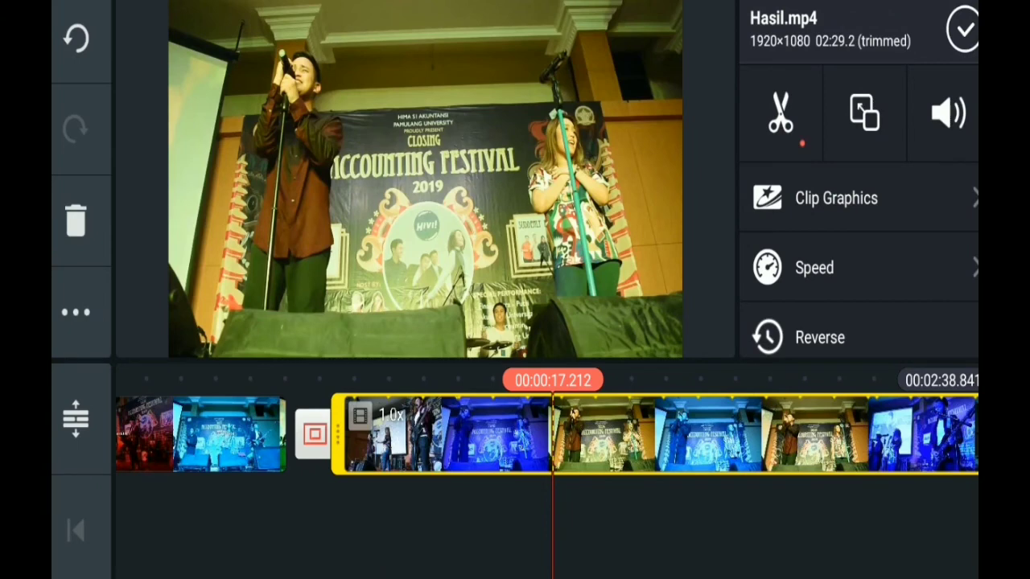
pyautogui.click(781, 117)
pyautogui.click(845, 240)
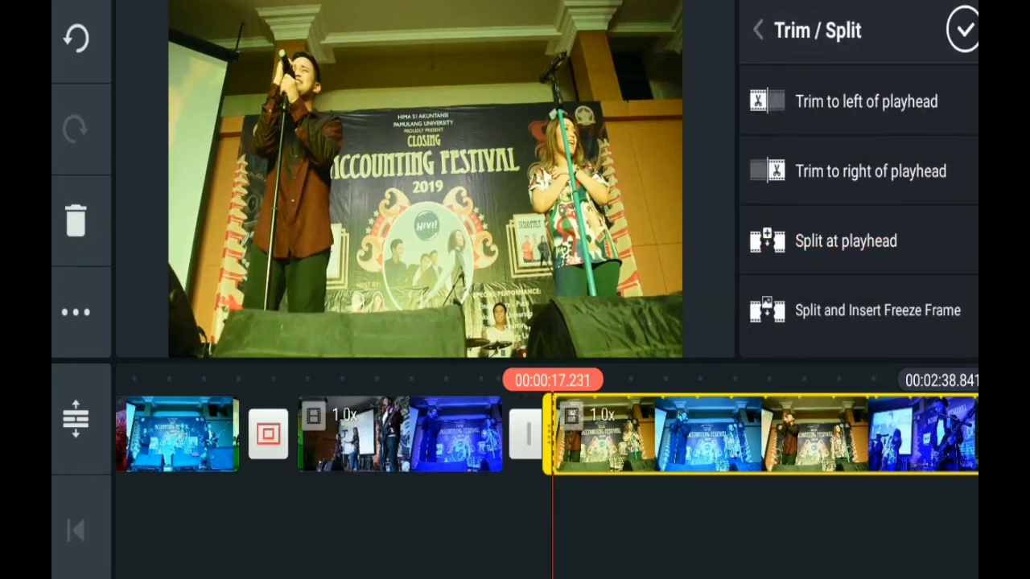
pyautogui.click(964, 29)
# Apply the Sentimental Serene transition to the new cut at 17 seconds
pyautogui.click(527, 434)
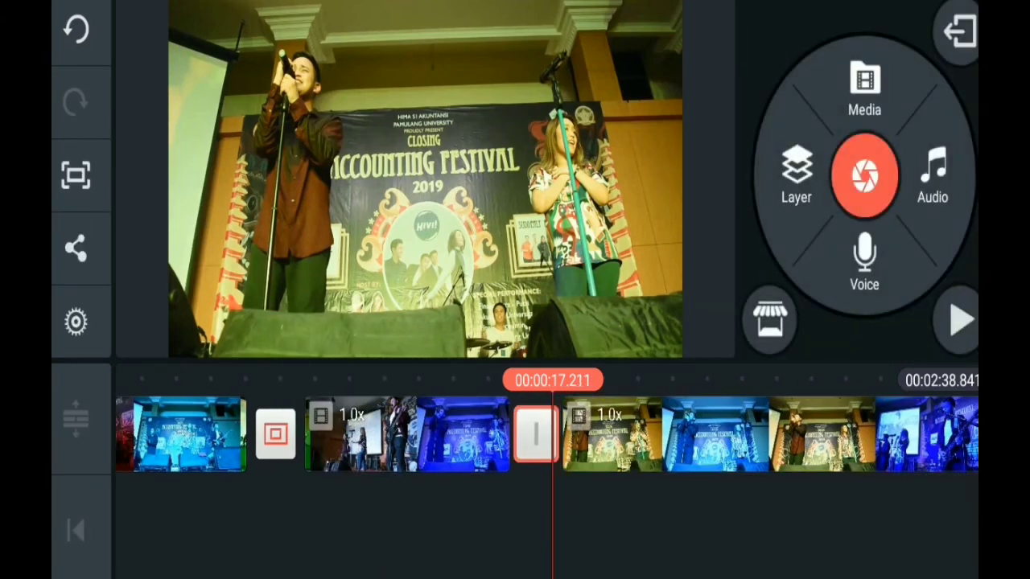
pyautogui.scroll(-2, 773, 212)
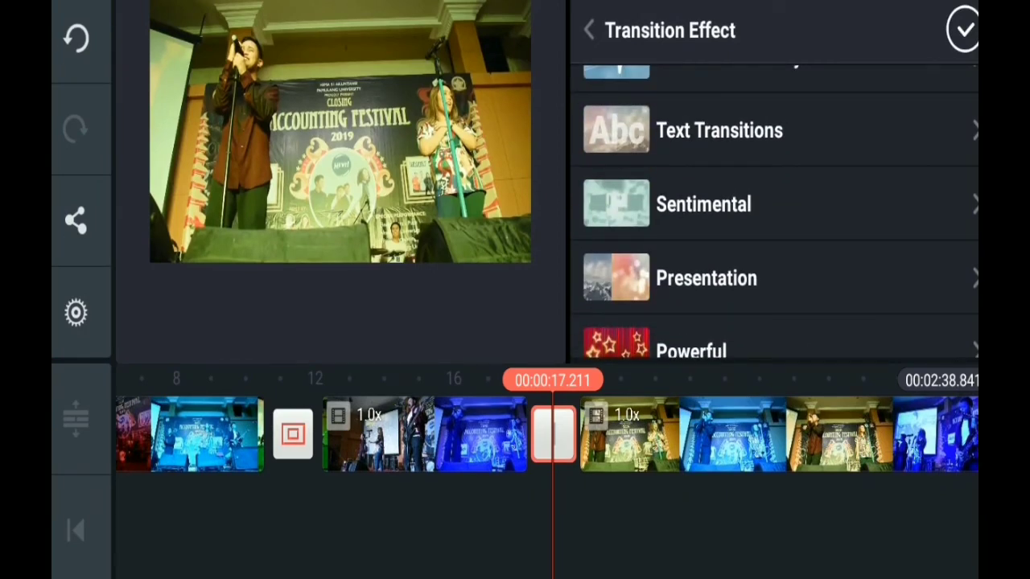
pyautogui.click(963, 30)
pyautogui.click(553, 434)
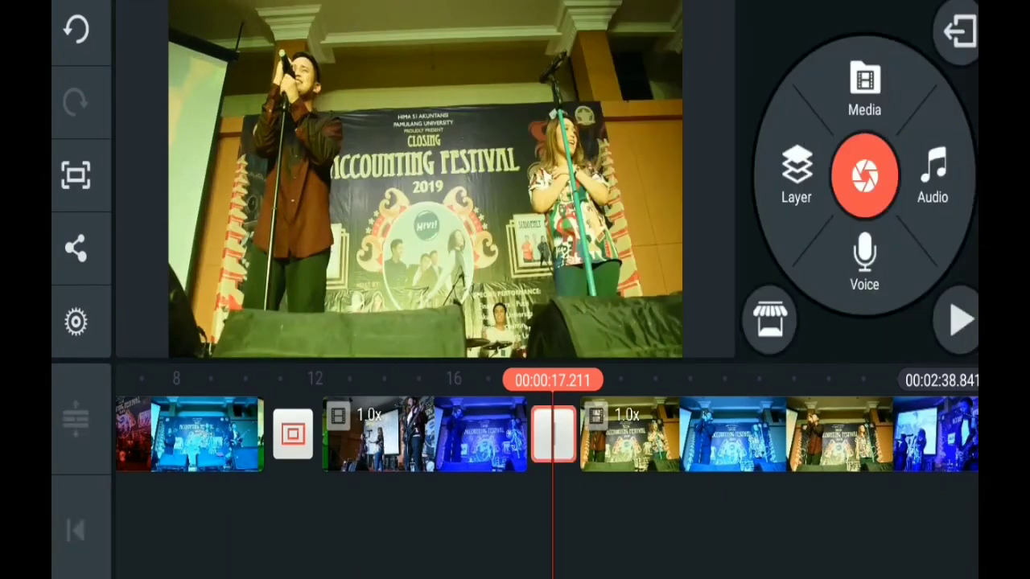
pyautogui.scroll(-2, 772, 213)
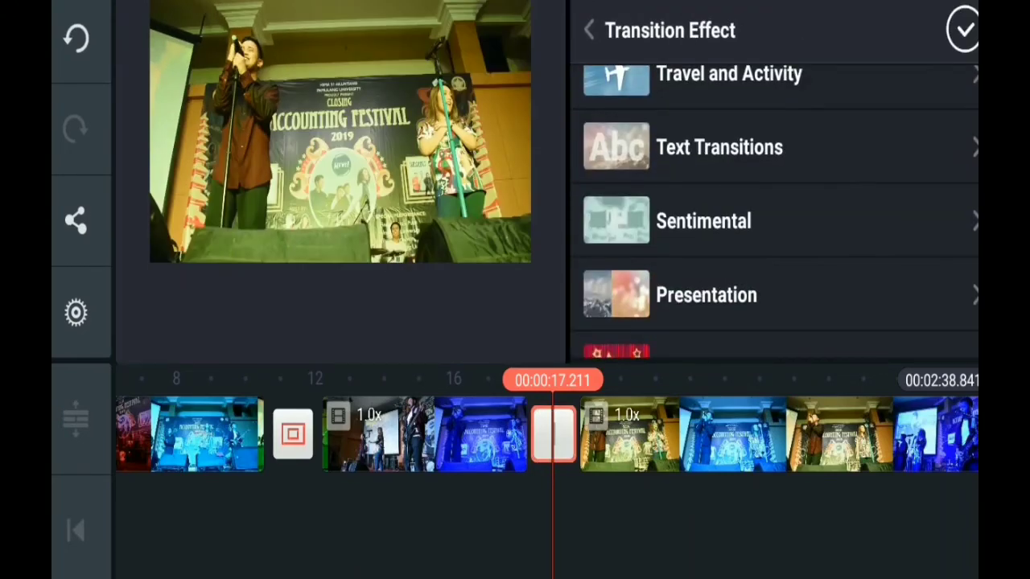
pyautogui.click(704, 221)
pyautogui.click(832, 105)
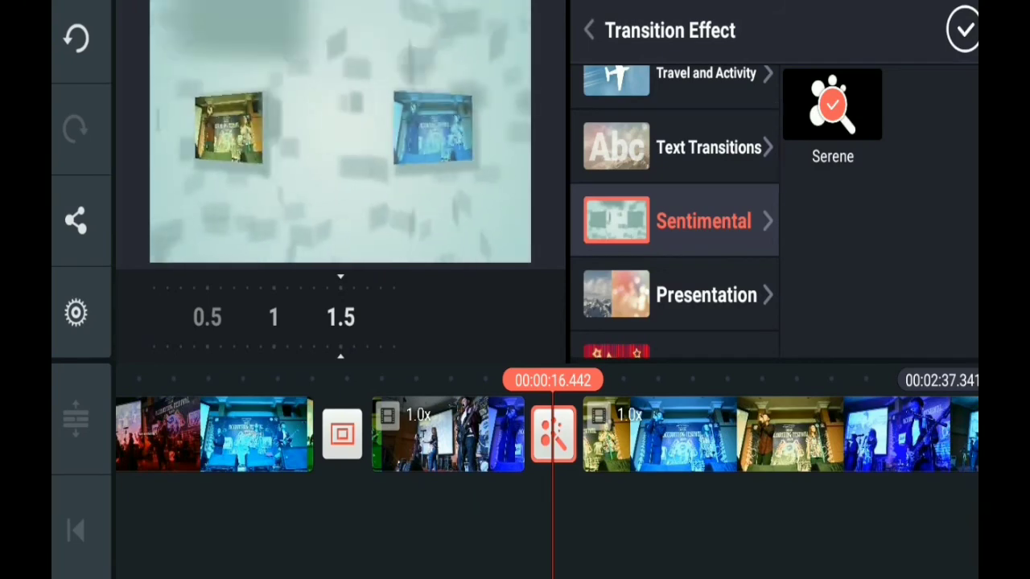
# Confirm the Serene transition and split the clip at 34.4 seconds
pyautogui.click(963, 30)
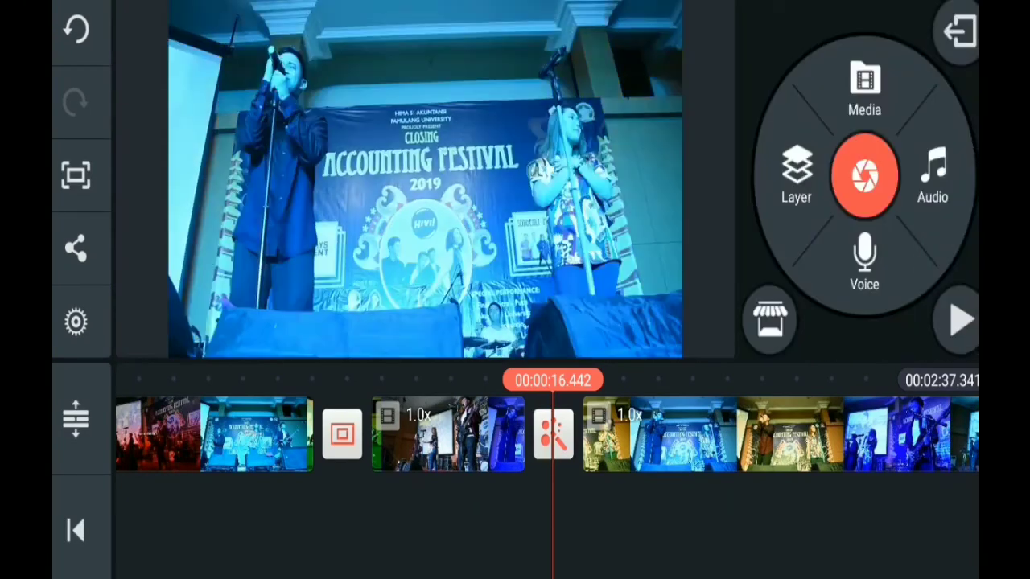
pyautogui.moveTo(724, 435); pyautogui.dragTo(322, 434)
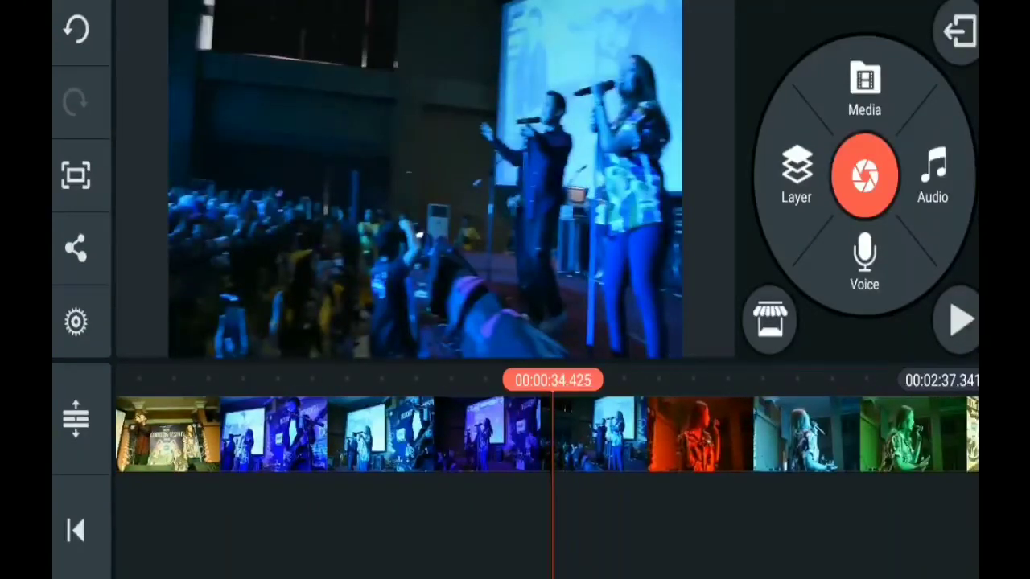
pyautogui.click(796, 173)
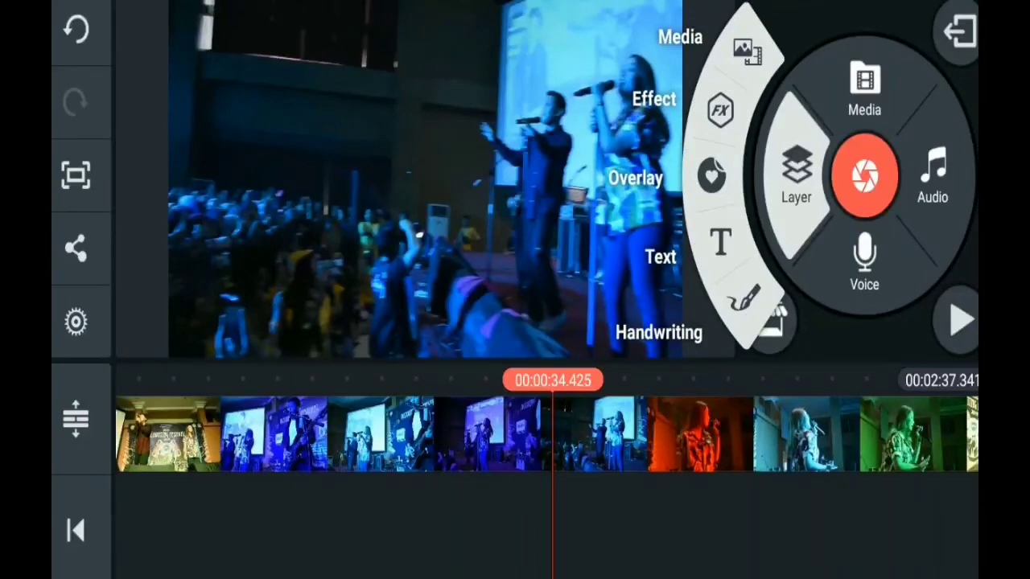
pyautogui.press('Escape')
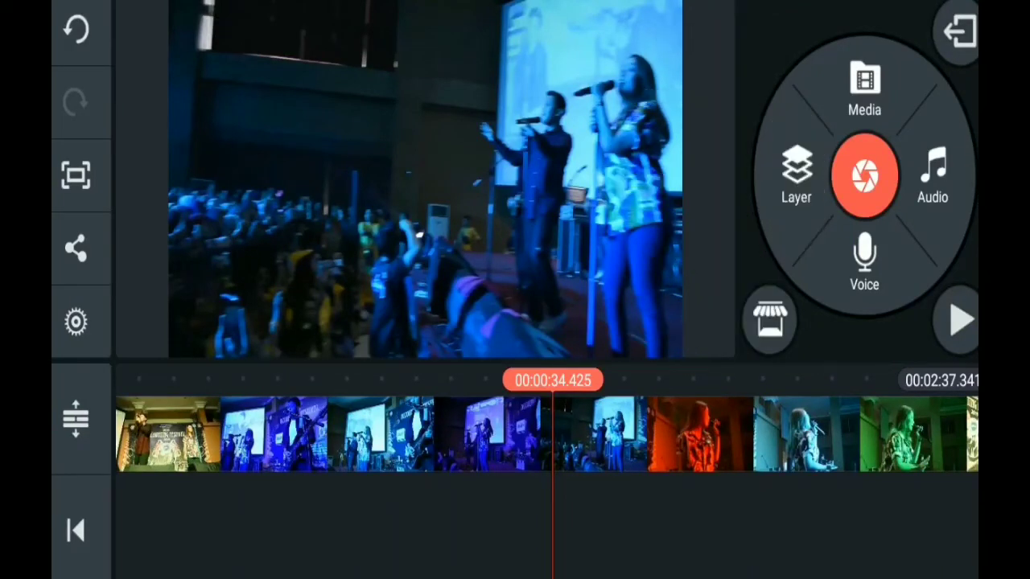
pyautogui.click(483, 435)
pyautogui.click(802, 143)
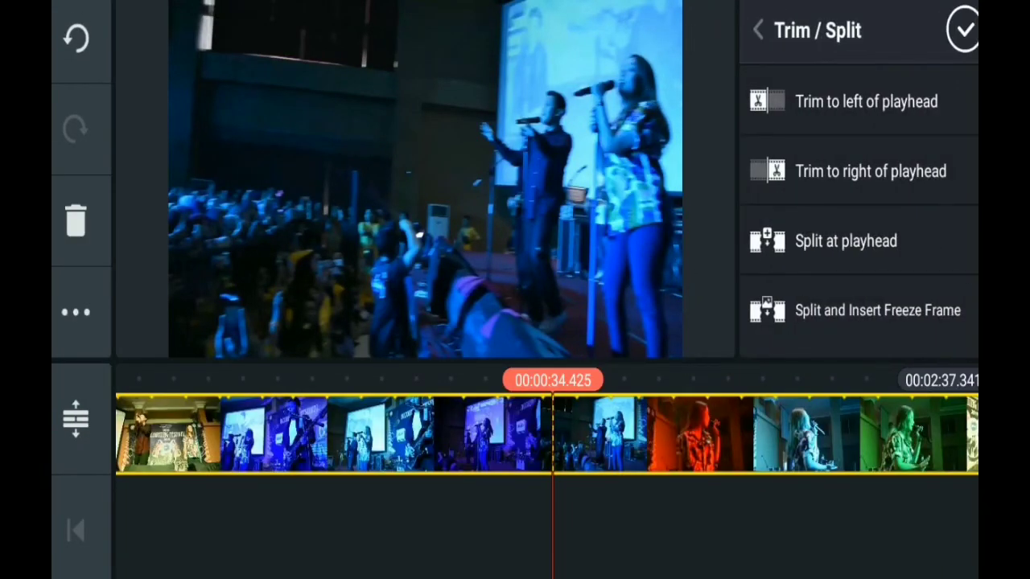
pyautogui.click(846, 240)
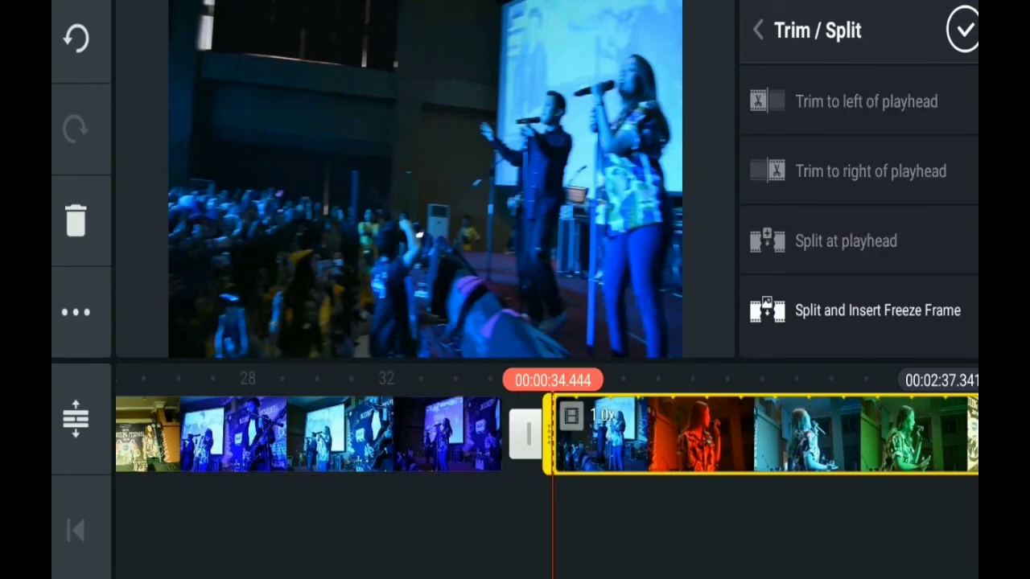
pyautogui.click(963, 29)
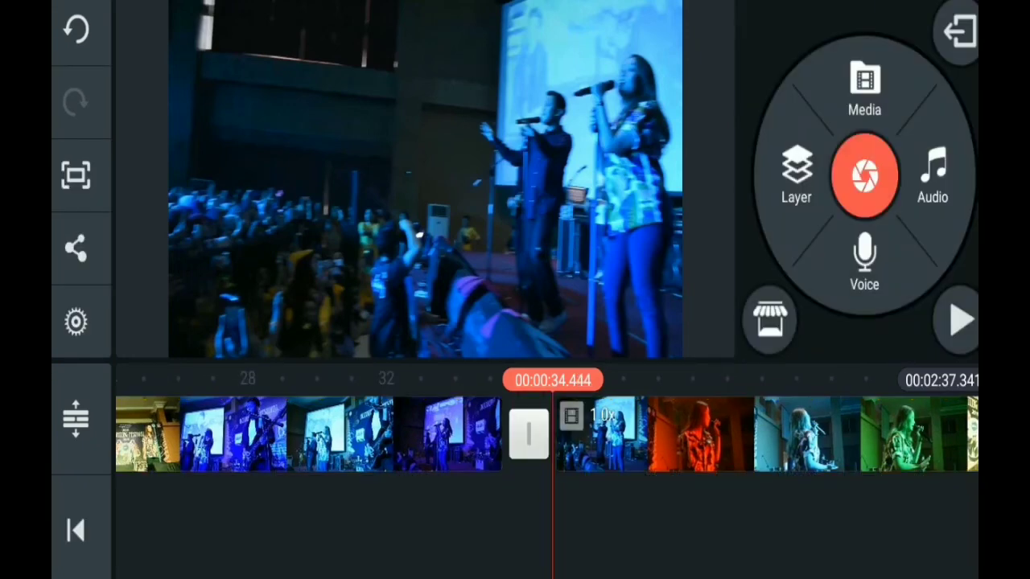
# Join the two halves at 34.4 seconds with the Presentation Split transition
pyautogui.click(527, 435)
pyautogui.scroll(-3, 774, 212)
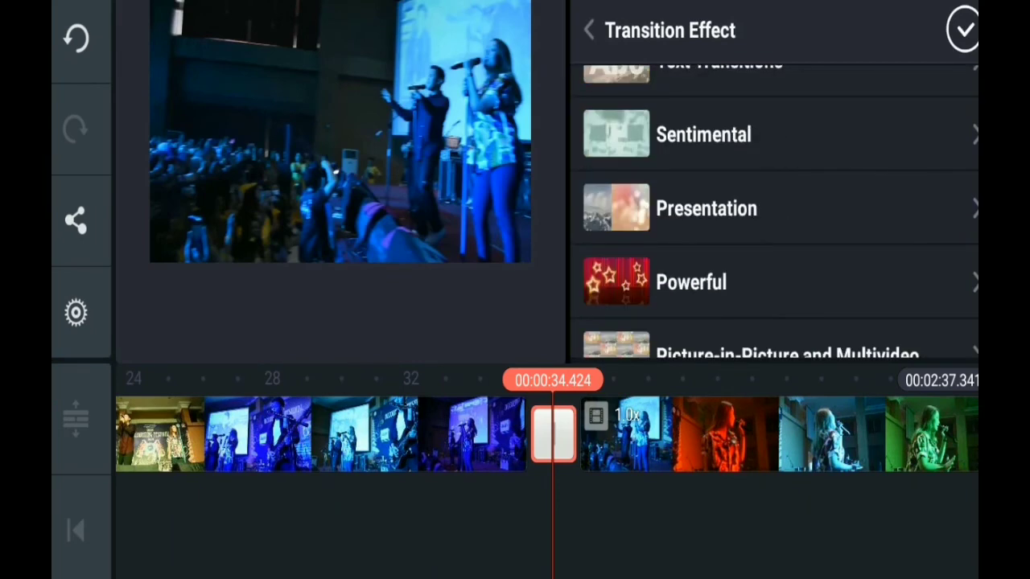
pyautogui.click(706, 209)
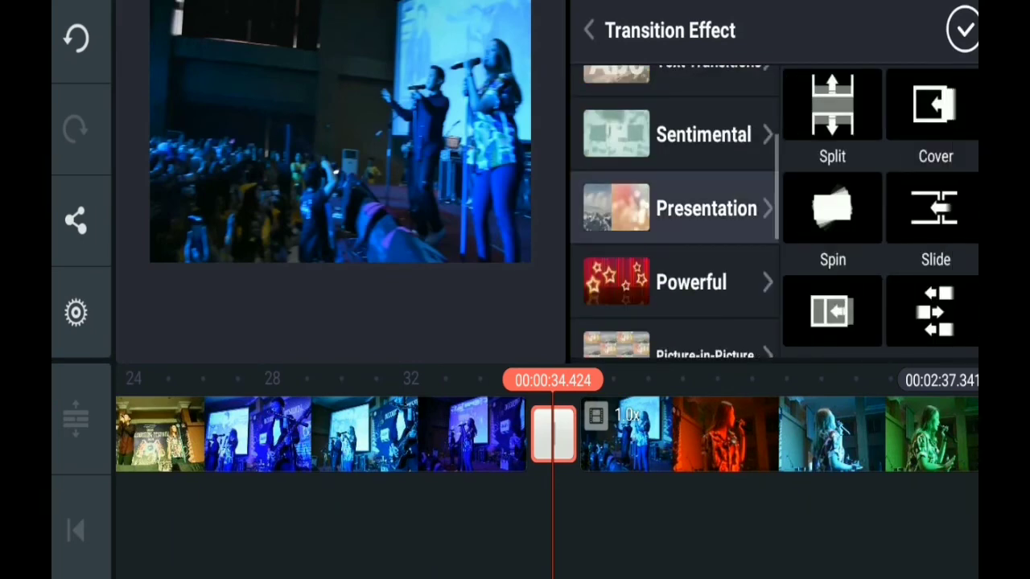
pyautogui.click(832, 104)
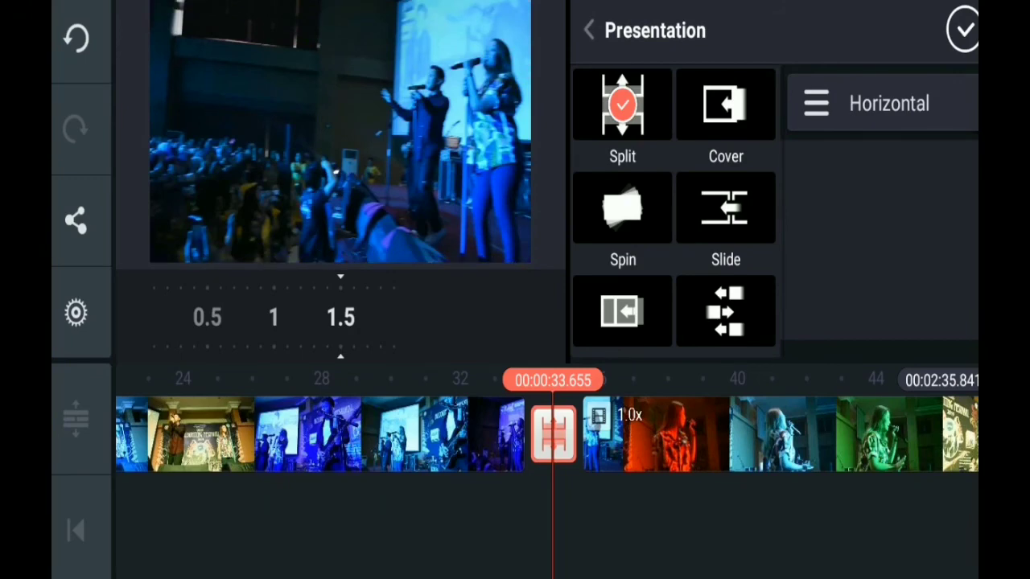
pyautogui.click(964, 30)
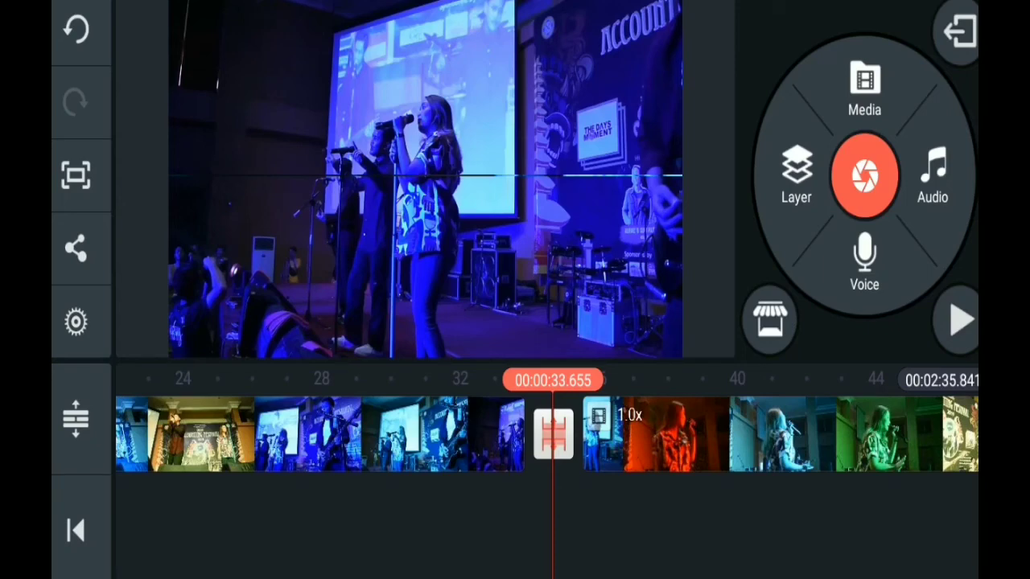
pyautogui.hscroll(-5, 548, 435)
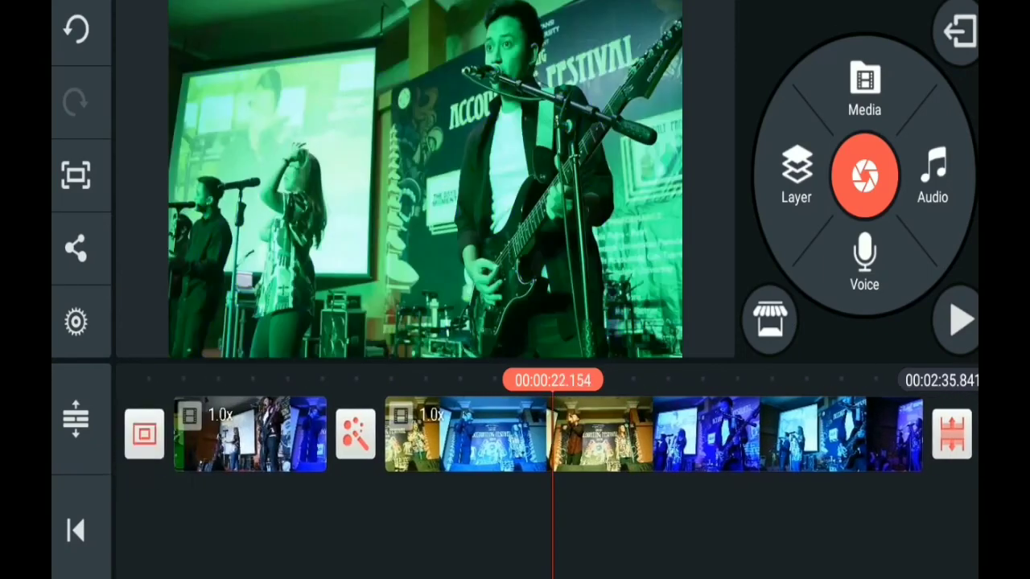
pyautogui.hscroll(-5, 548, 434)
pyautogui.hscroll(-3, 547, 435)
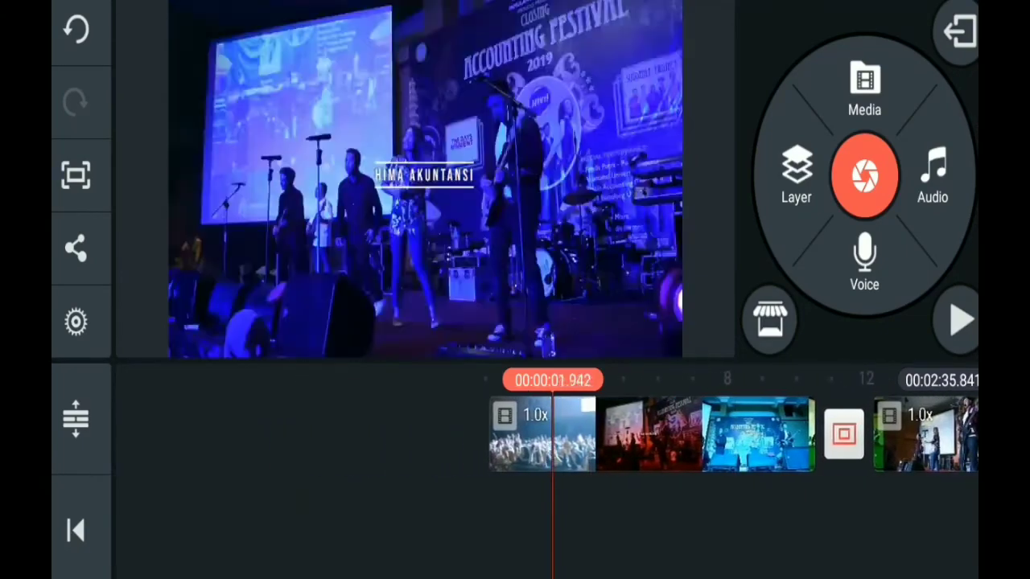
pyautogui.hscroll(1, 547, 435)
pyautogui.hscroll(2, 548, 434)
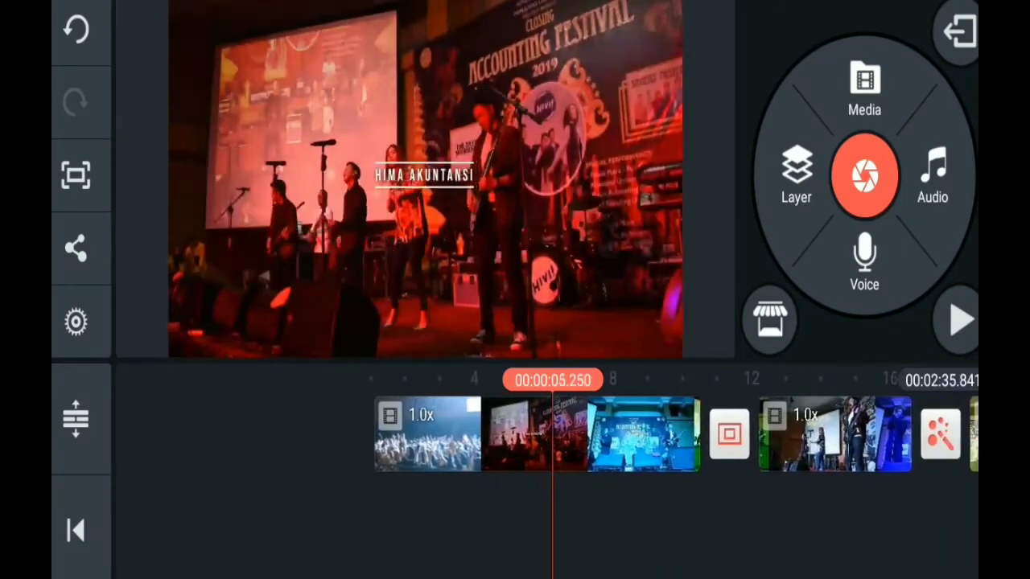
pyautogui.click(796, 177)
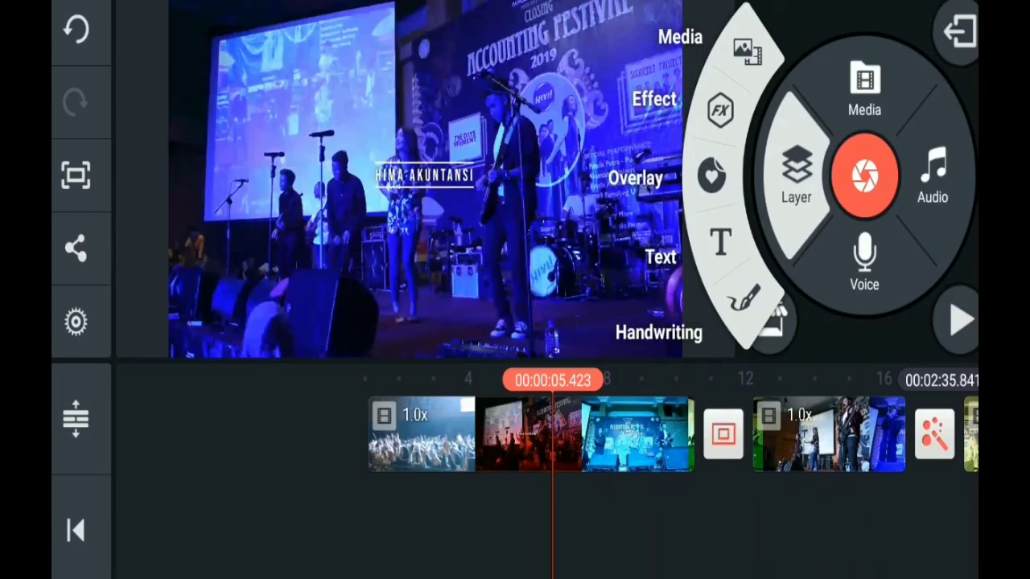
pyautogui.click(721, 110)
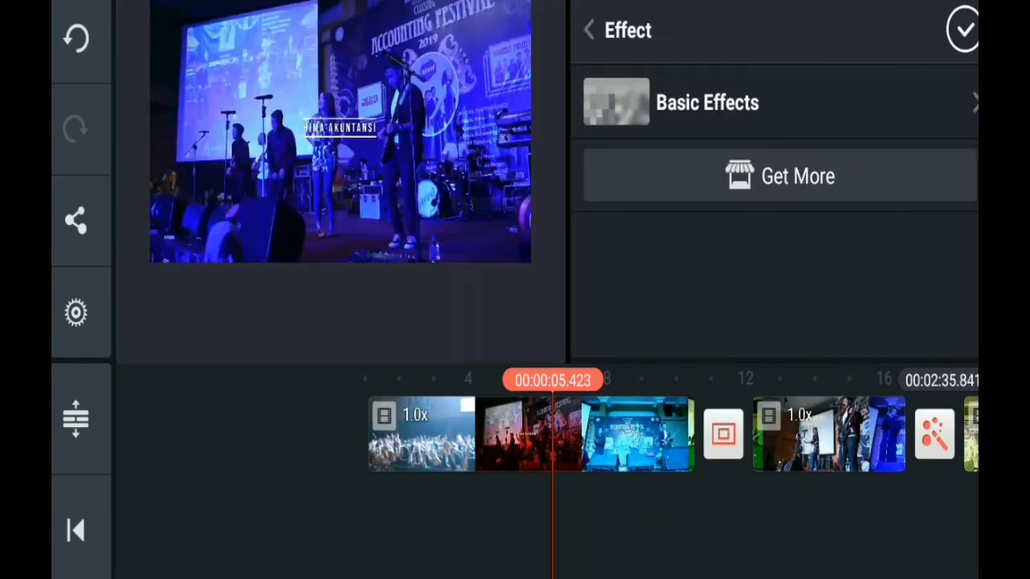
pyautogui.click(707, 103)
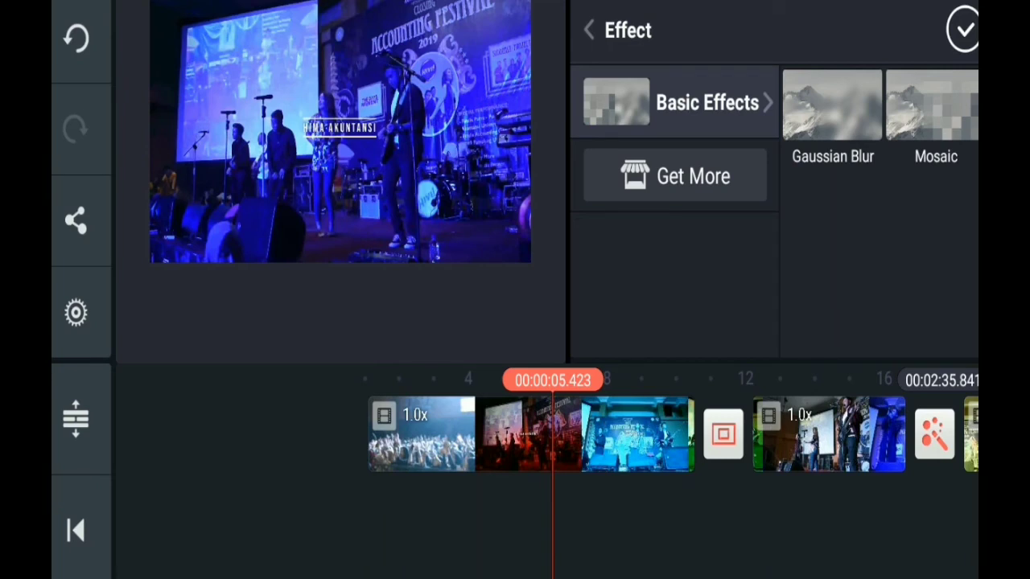
pyautogui.click(674, 175)
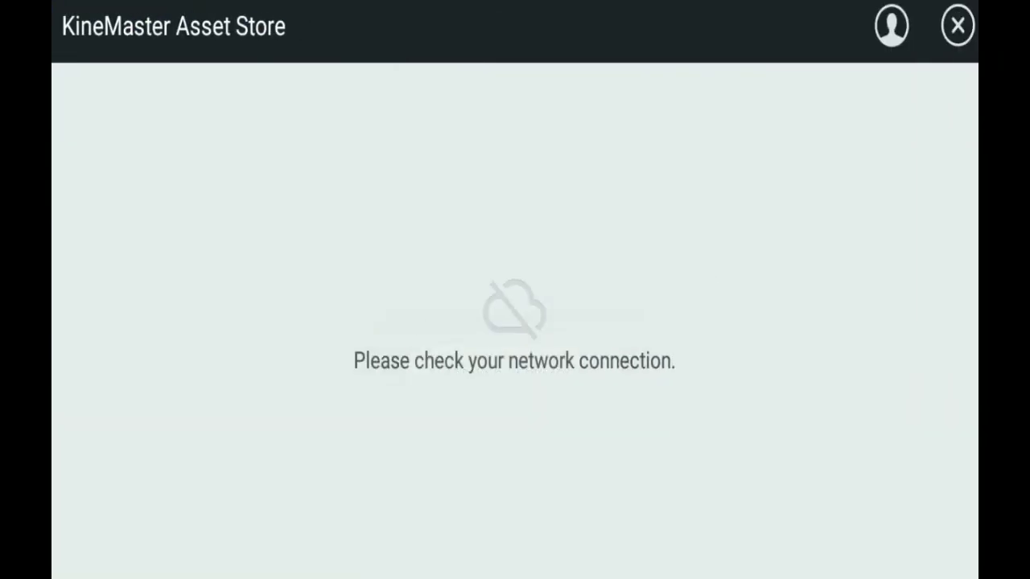
pyautogui.click(958, 26)
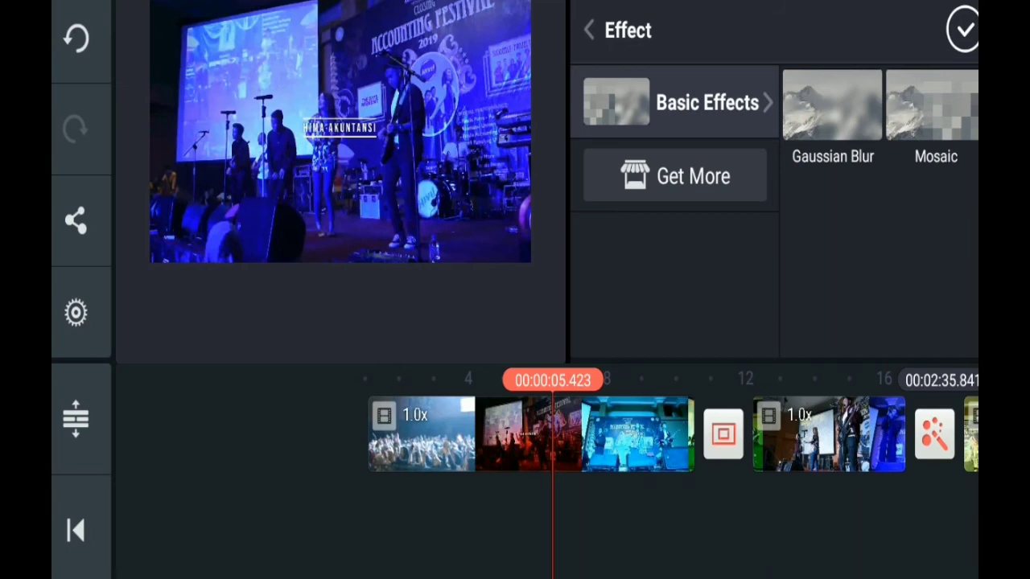
pyautogui.click(589, 30)
pyautogui.click(796, 173)
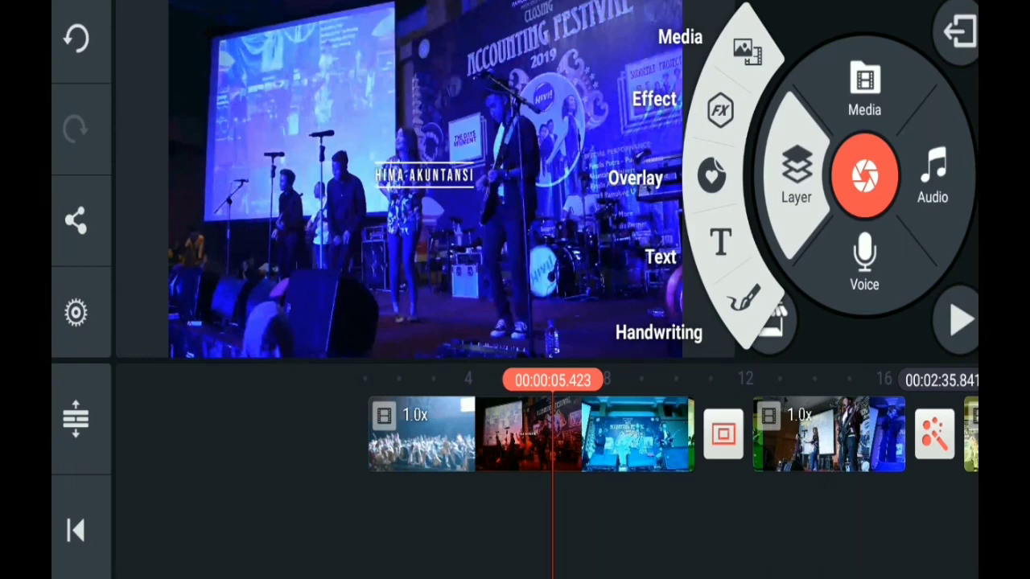
# Add the birthday cake sticker from the Classic Stickers set
pyautogui.click(712, 175)
pyautogui.click(718, 103)
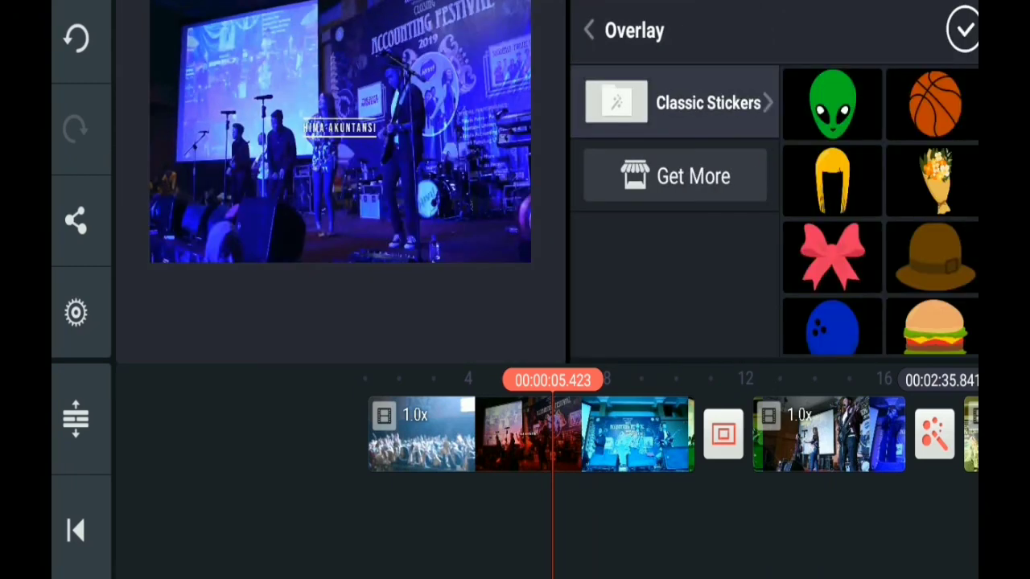
pyautogui.scroll(-2, 881, 212)
pyautogui.scroll(-2, 880, 212)
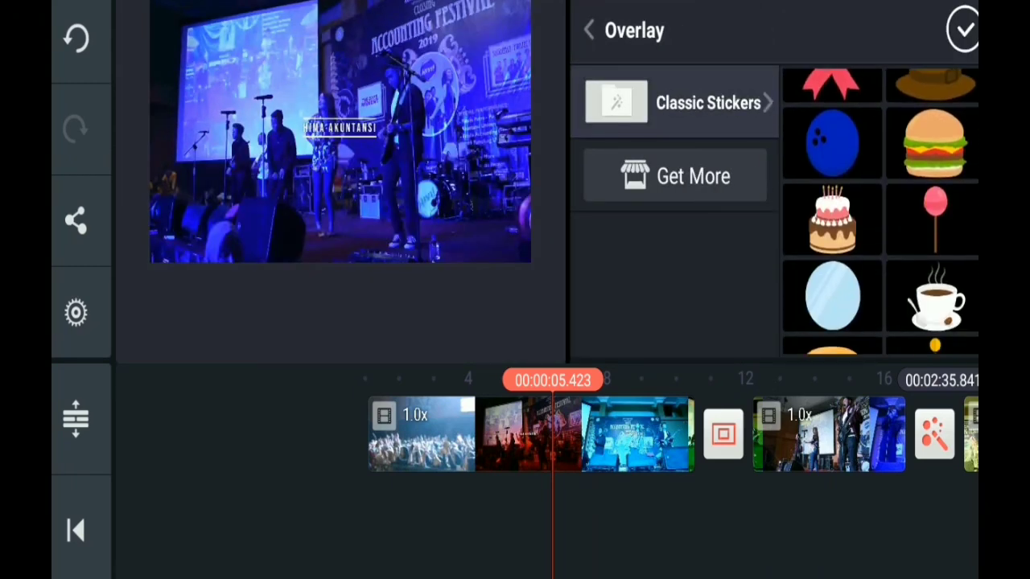
pyautogui.click(589, 29)
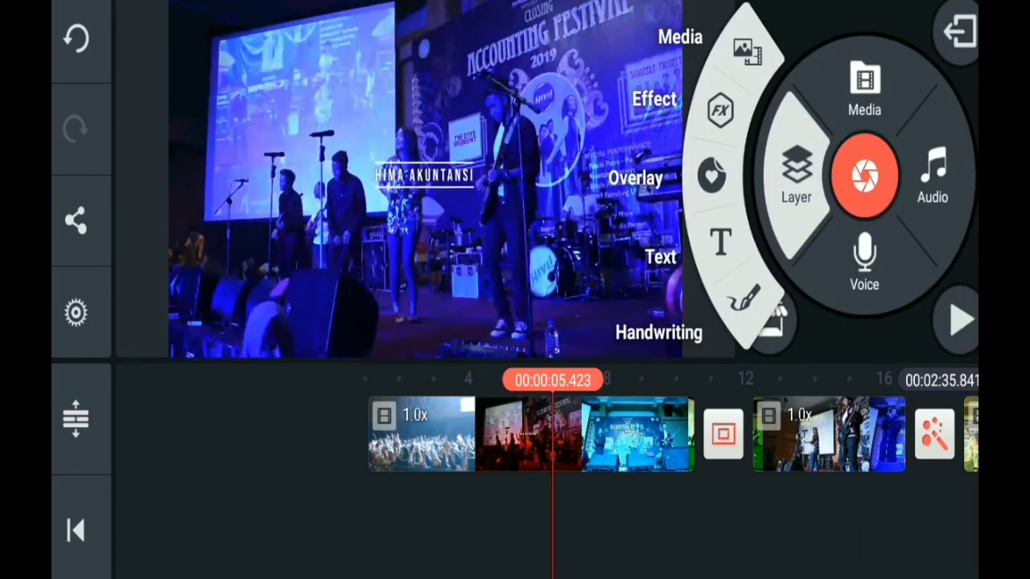
pyautogui.click(711, 175)
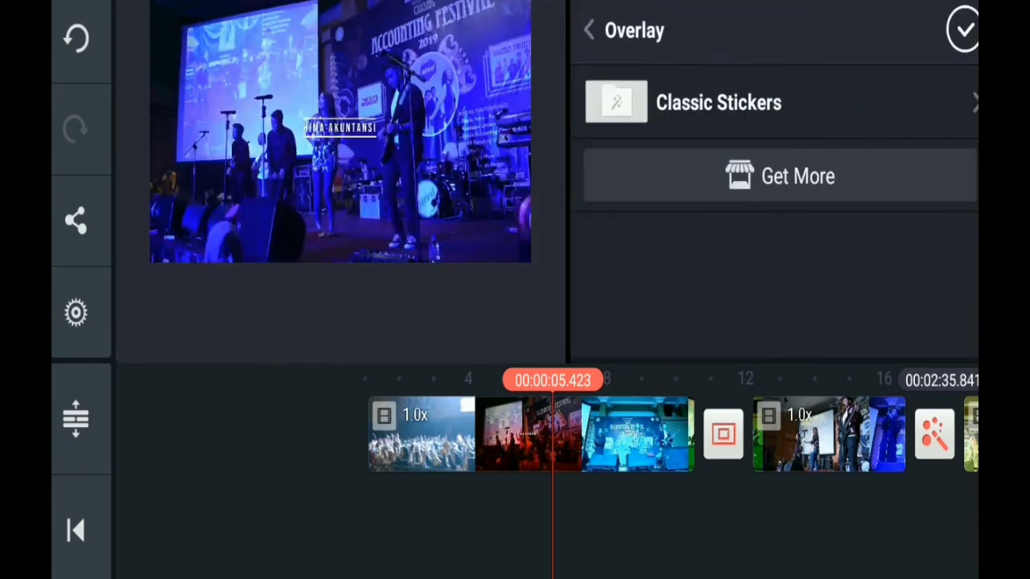
pyautogui.click(718, 103)
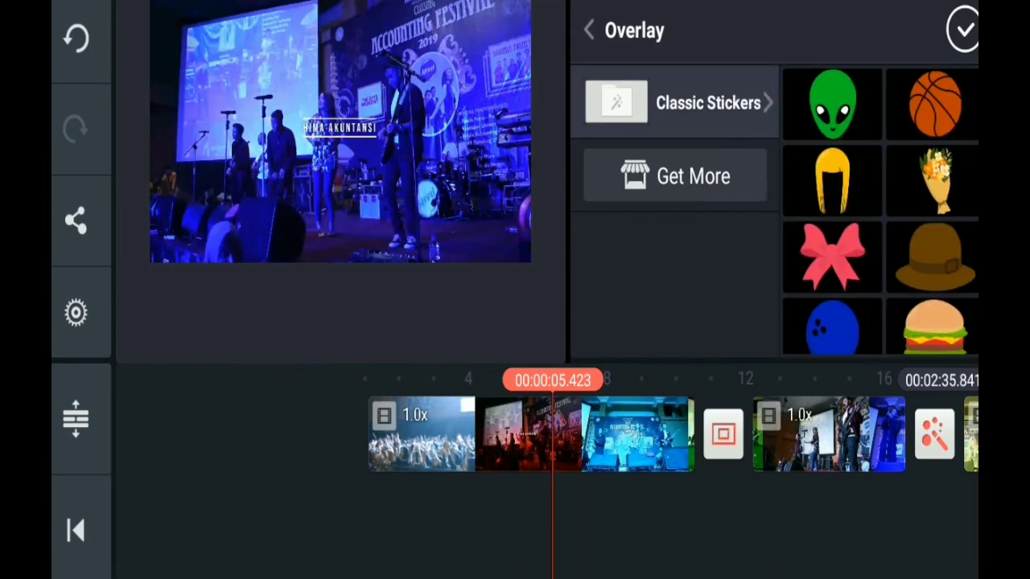
pyautogui.scroll(-2, 880, 212)
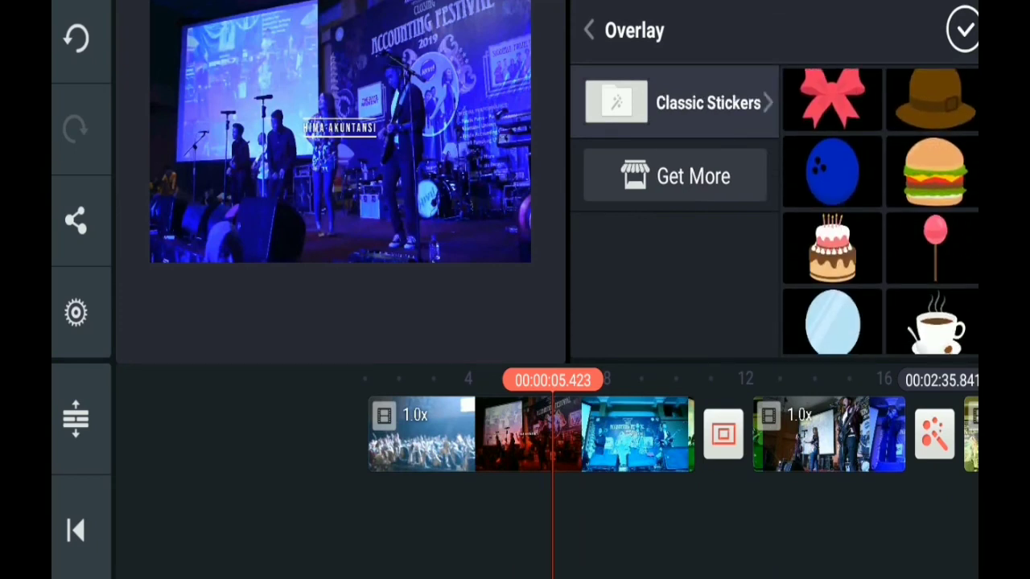
pyautogui.scroll(-1, 880, 212)
pyautogui.scroll(-1, 880, 212)
pyautogui.click(832, 103)
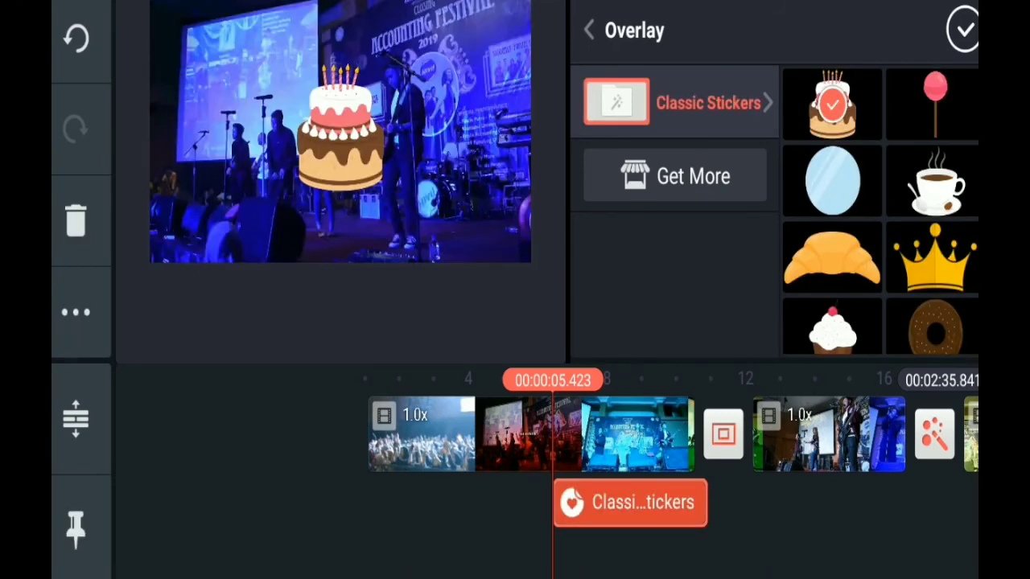
pyautogui.click(963, 29)
# Shrink the cake sticker, place it above the HIMA AKUNTANSI label, and preview it
pyautogui.click(630, 502)
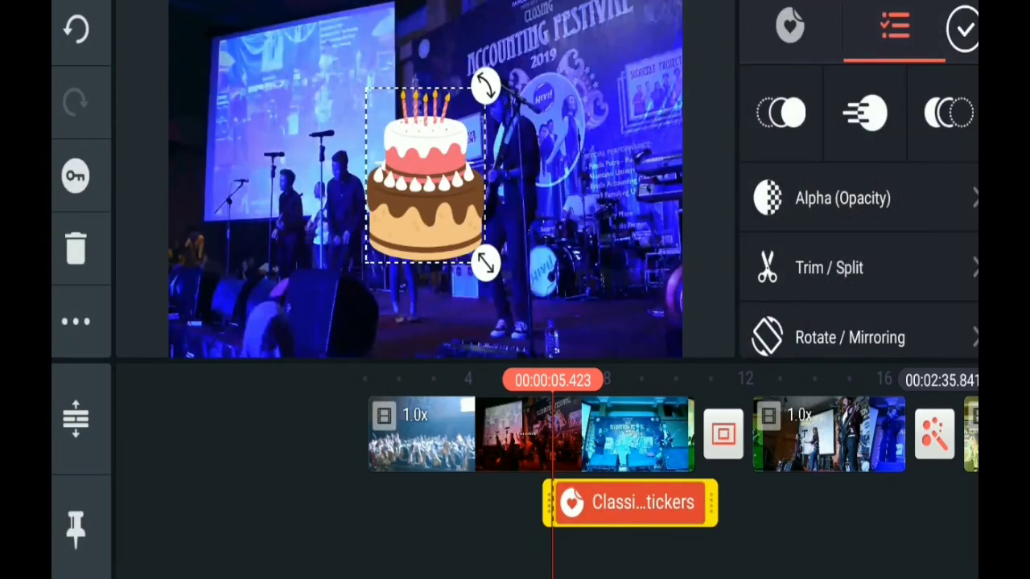
pyautogui.moveTo(485, 263); pyautogui.dragTo(460, 227)
pyautogui.moveTo(426, 173); pyautogui.dragTo(430, 106)
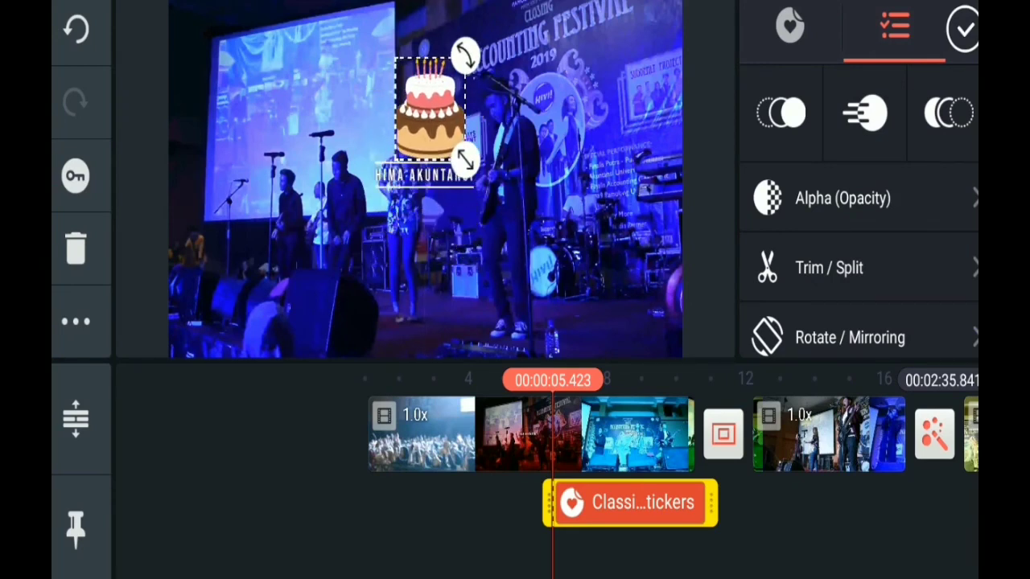
pyautogui.click(963, 29)
pyautogui.click(960, 320)
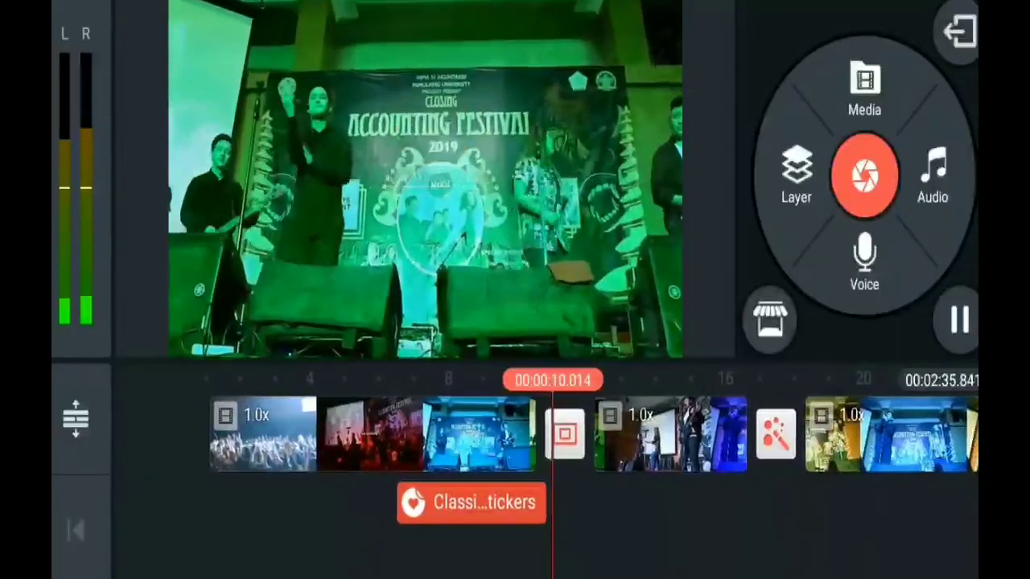
pyautogui.click(960, 320)
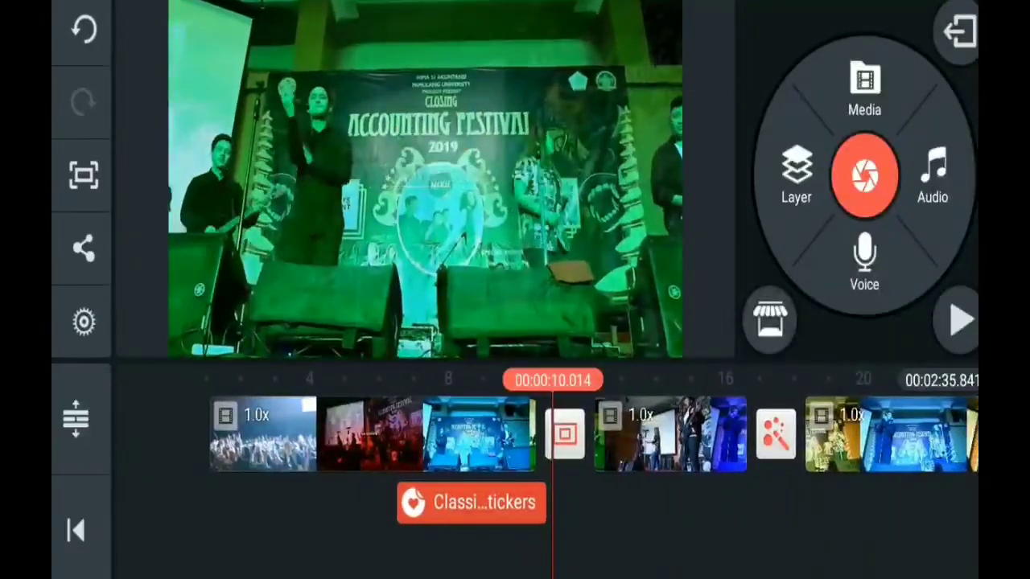
pyautogui.moveTo(402, 435); pyautogui.dragTo(687, 434)
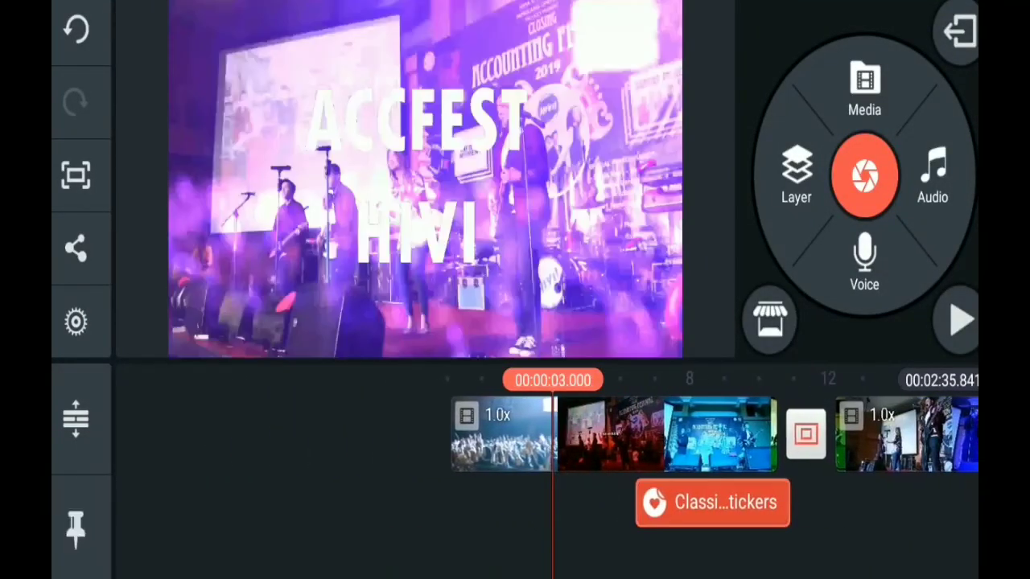
pyautogui.click(713, 502)
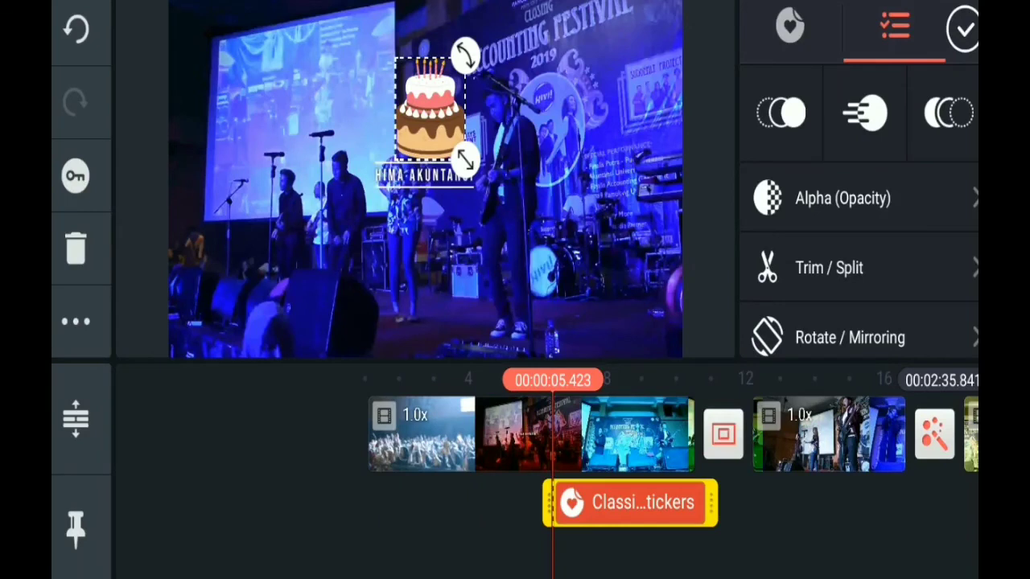
# Preview Fade, Pop, Slide Right and Slide Left entrances on the sticker, then set None
pyautogui.click(780, 113)
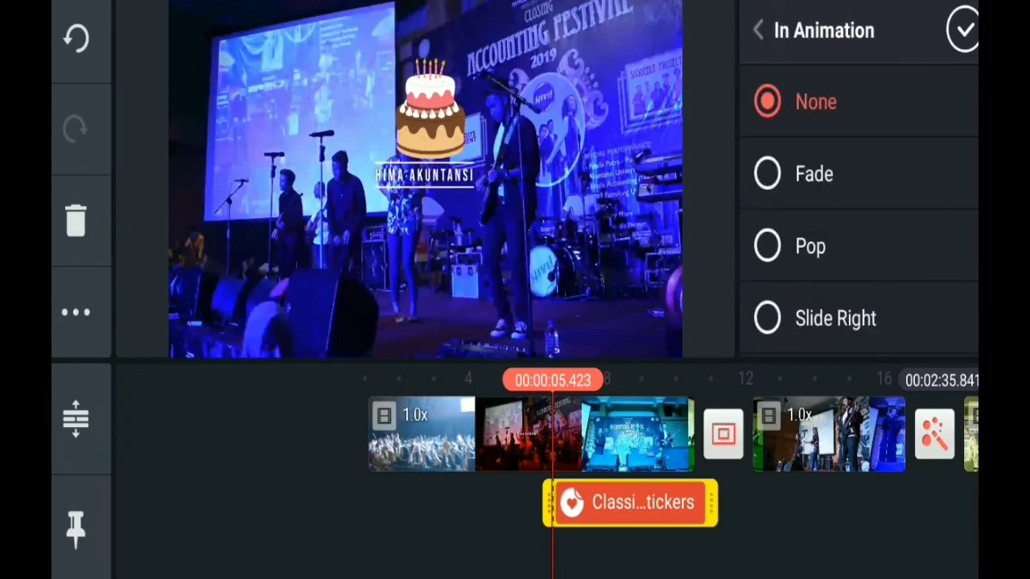
pyautogui.scroll(-2, 859, 209)
pyautogui.scroll(-1, 858, 209)
pyautogui.scroll(1, 859, 209)
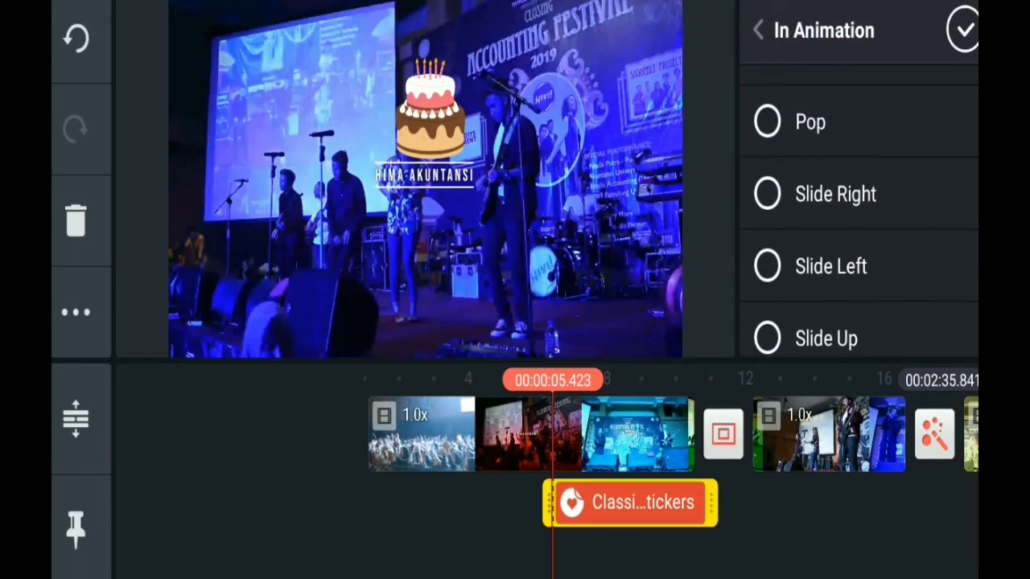
pyautogui.scroll(2, 859, 209)
pyautogui.click(814, 174)
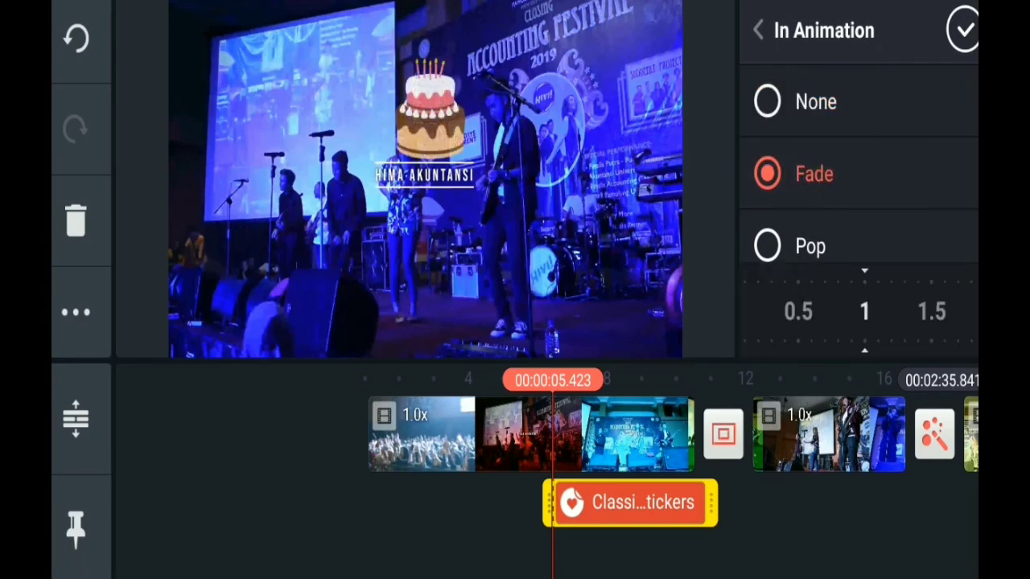
pyautogui.click(810, 246)
pyautogui.scroll(-2, 858, 185)
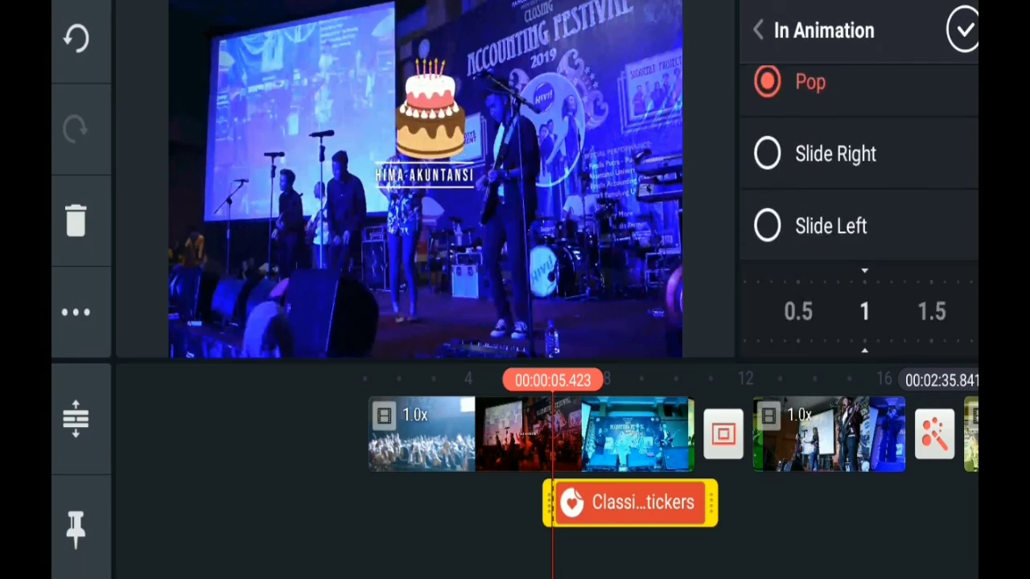
pyautogui.click(836, 154)
pyautogui.click(831, 226)
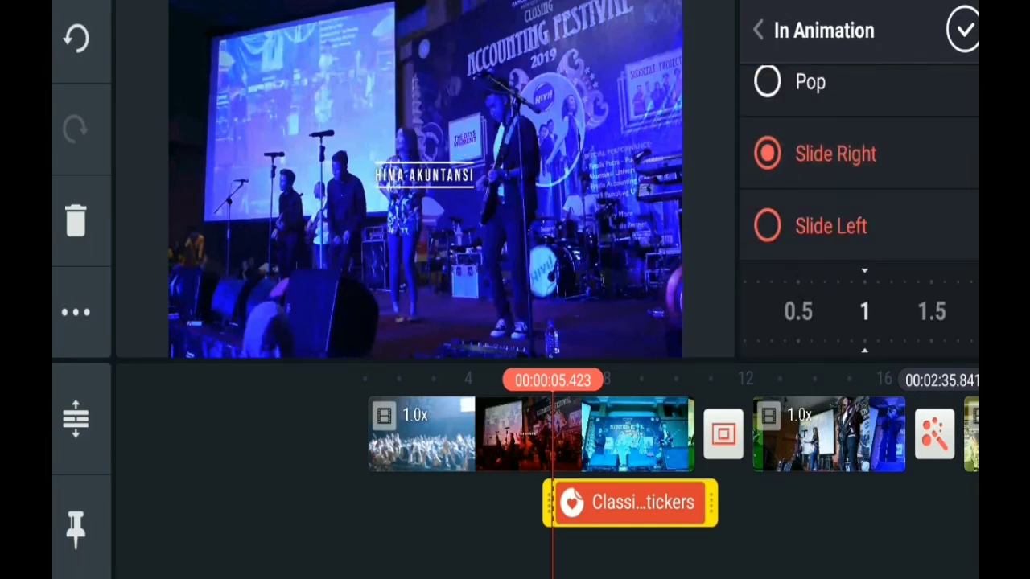
pyautogui.scroll(2, 858, 185)
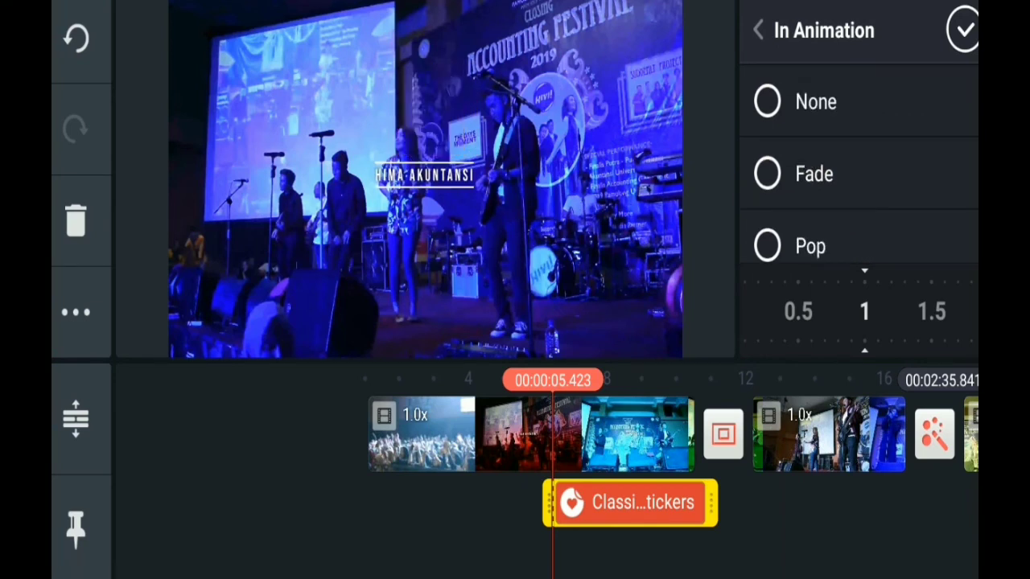
pyautogui.click(814, 101)
pyautogui.click(963, 30)
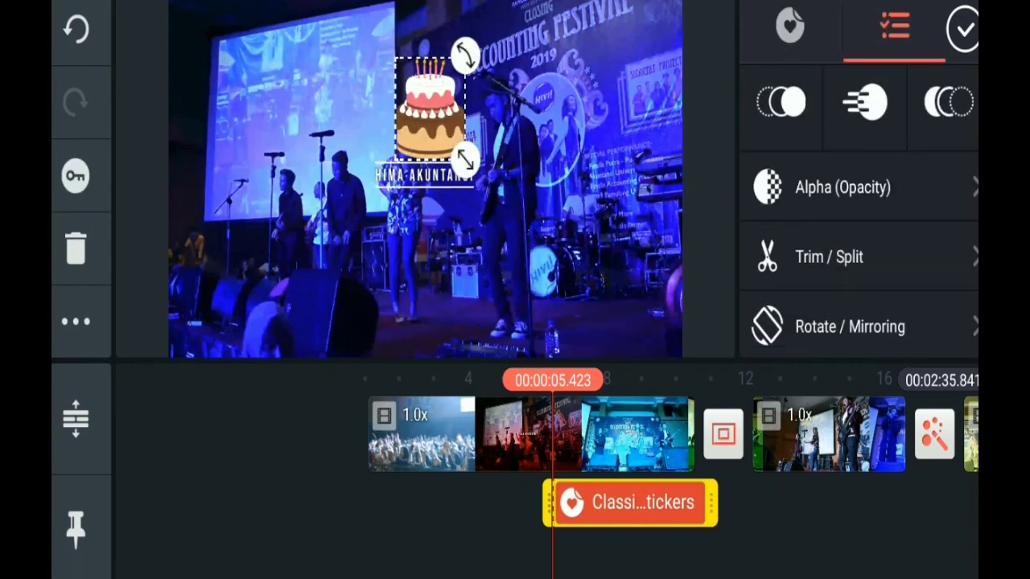
# Deselect the sticker and bring up the layer types to add
pyautogui.scroll(-2, 858, 241)
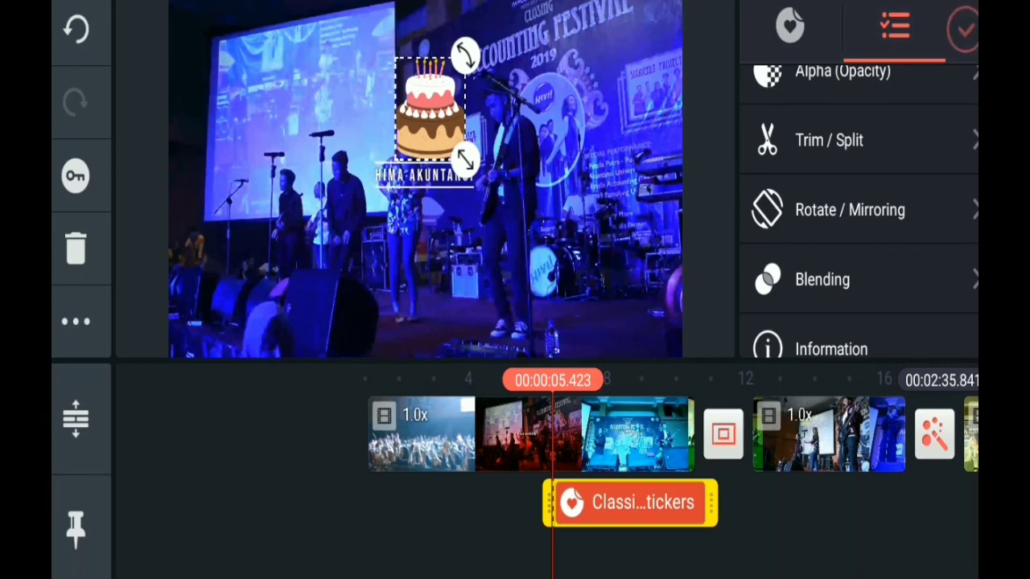
pyautogui.click(963, 29)
pyautogui.click(796, 175)
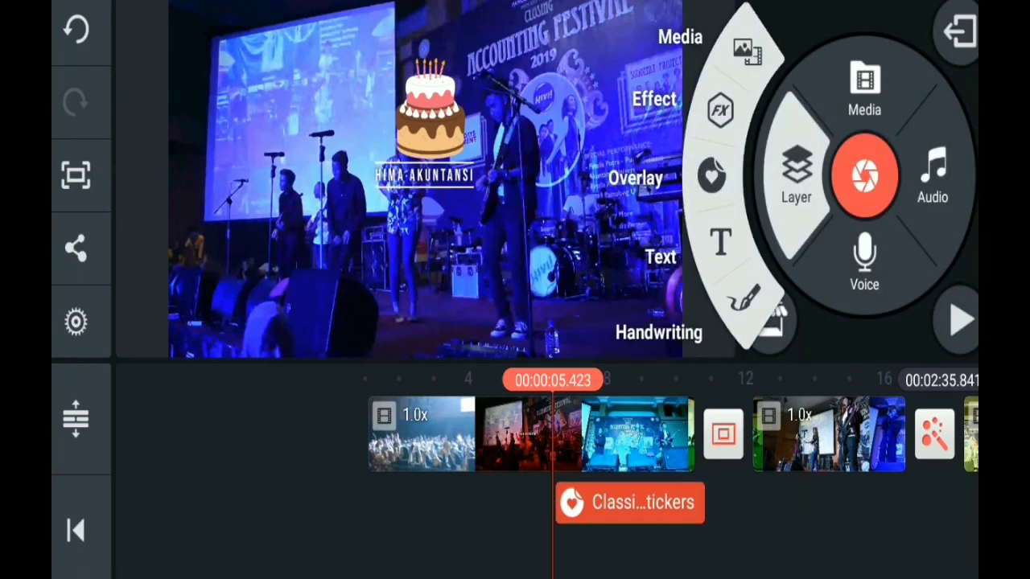
# Add a text layer reading 'ACCFEST' in capital letters
pyautogui.click(721, 242)
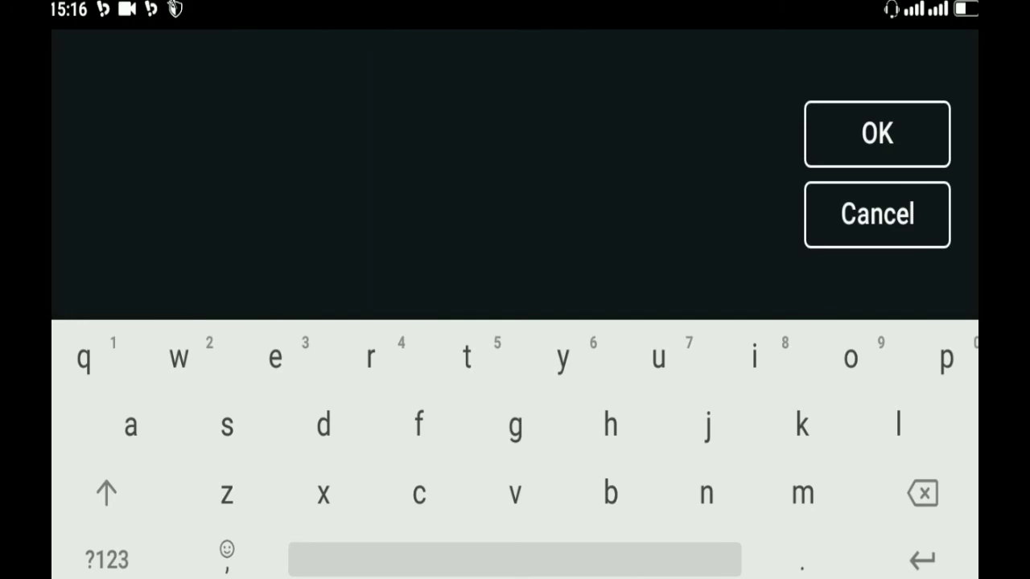
pyautogui.click(107, 560)
pyautogui.click(107, 561)
pyautogui.write('HA')
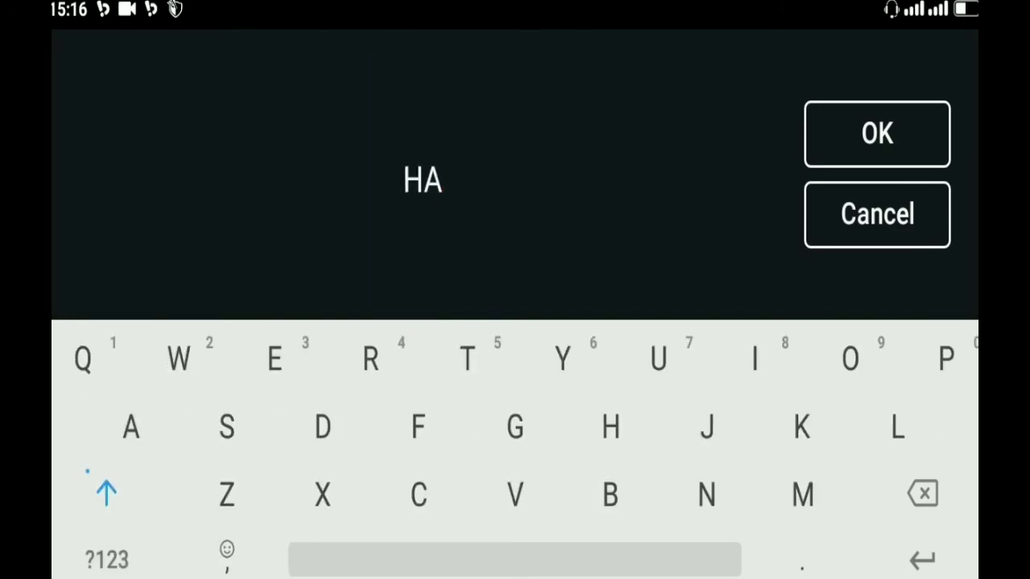
pyautogui.press('BackSpace')
pyautogui.press('BackSpace')
pyautogui.write('ACCF')
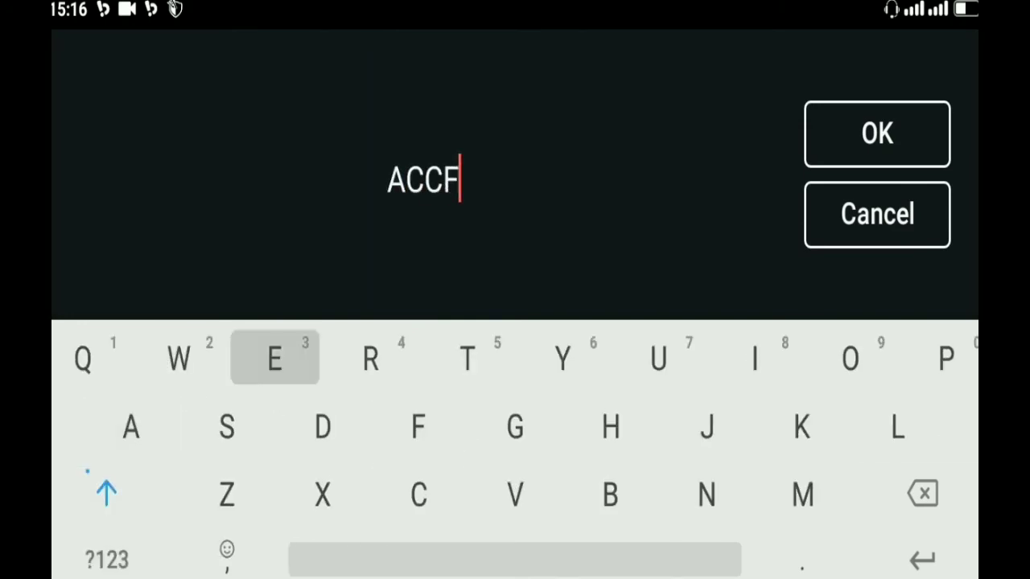
pyautogui.write('EST')
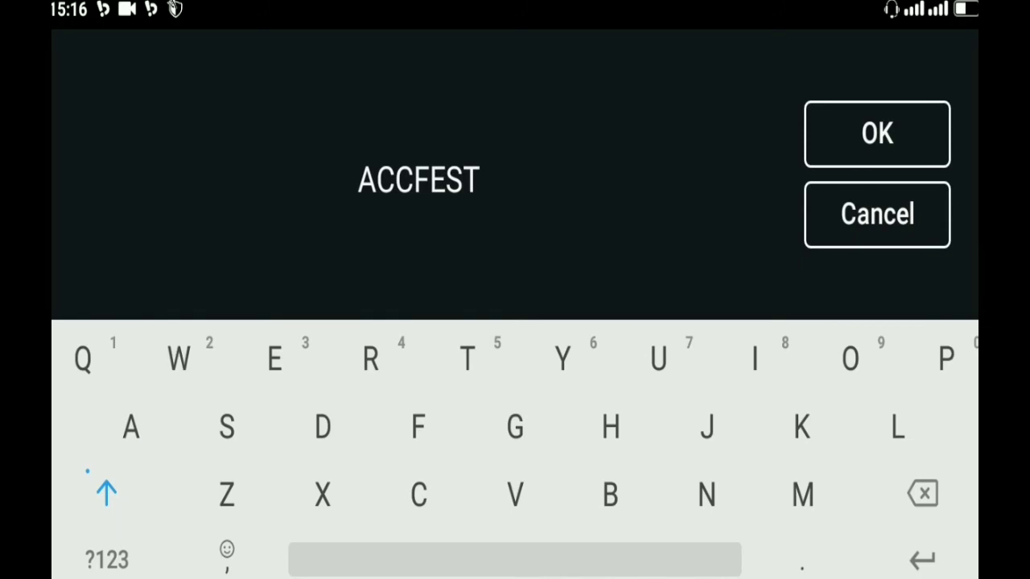
pyautogui.press('Return')
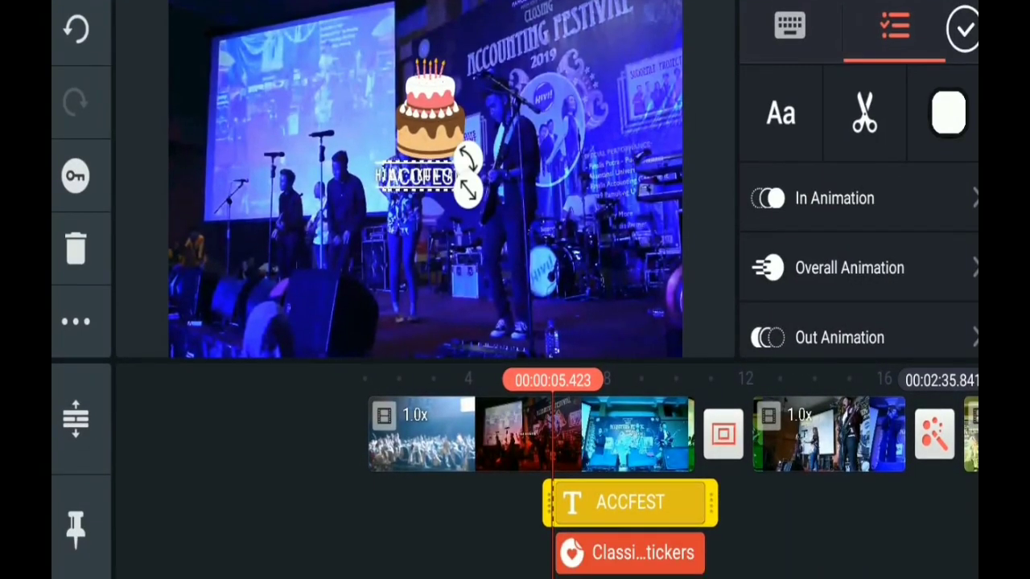
# Enlarge the ACCFEST text, extend its duration on the timeline, then shrink it slightly
pyautogui.moveTo(467, 189); pyautogui.dragTo(646, 255)
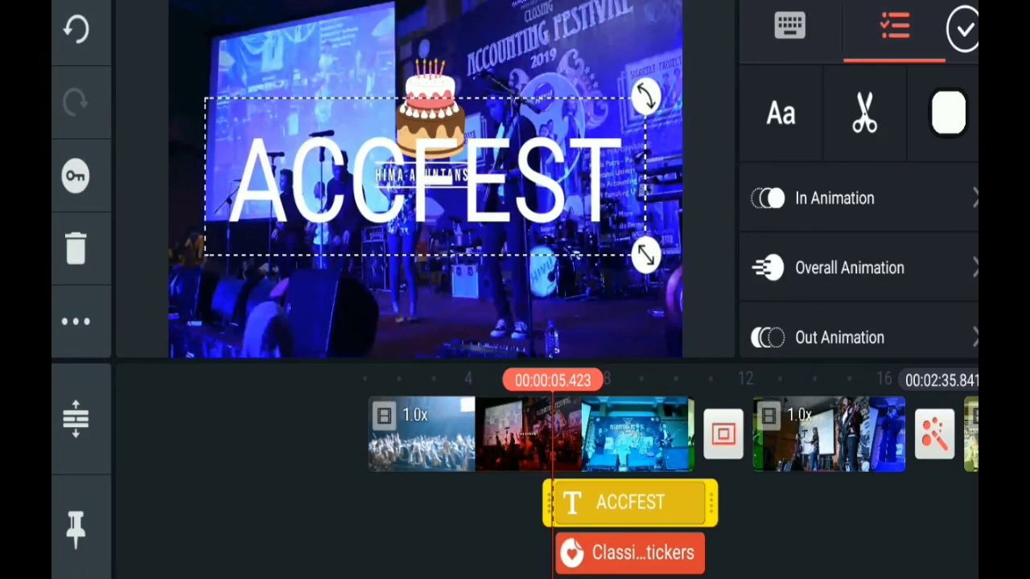
pyautogui.moveTo(708, 435); pyautogui.dragTo(553, 434)
pyautogui.click(963, 29)
pyautogui.moveTo(724, 435); pyautogui.dragTo(435, 435)
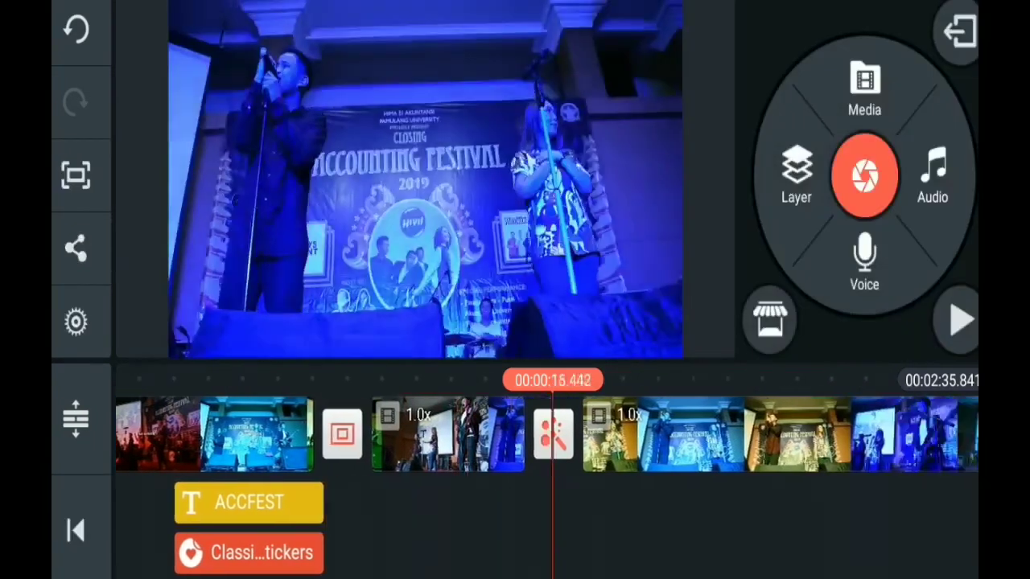
pyautogui.click(191, 502)
pyautogui.moveTo(555, 502); pyautogui.dragTo(896, 503)
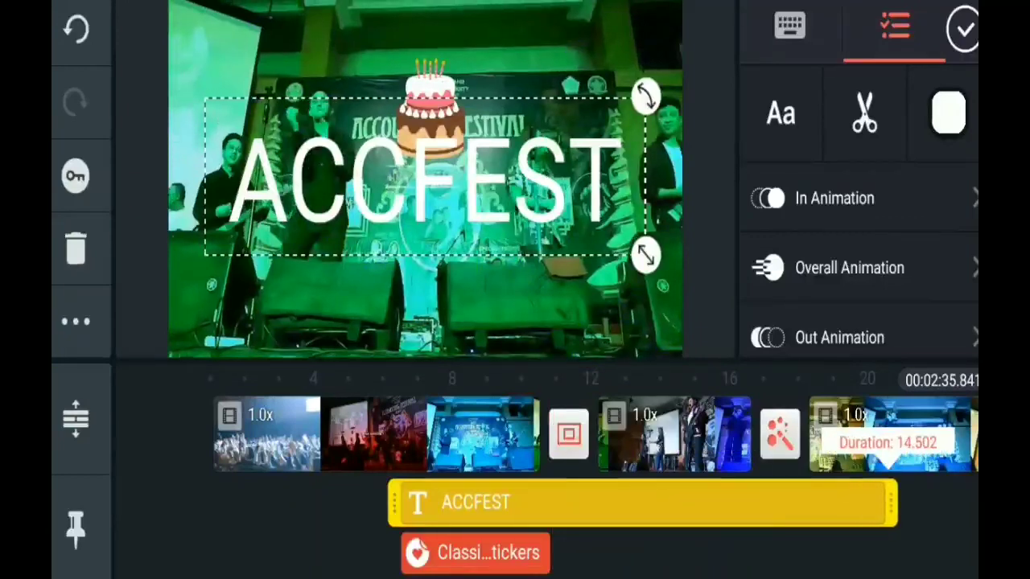
pyautogui.moveTo(387, 435); pyautogui.dragTo(562, 434)
pyautogui.moveTo(154, 502); pyautogui.dragTo(574, 502)
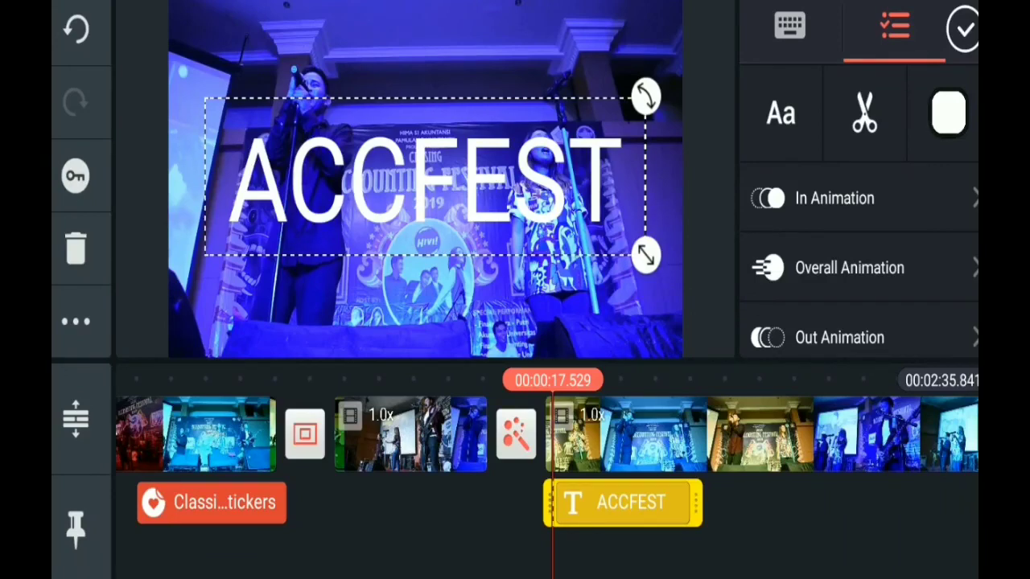
pyautogui.moveTo(645, 256)
pyautogui.mouseDown()
pyautogui.moveTo(483, 194)
pyautogui.moveTo(660, 255)
pyautogui.moveTo(503, 202)
pyautogui.moveTo(632, 248)
pyautogui.moveTo(615, 244)
pyautogui.mouseUp()
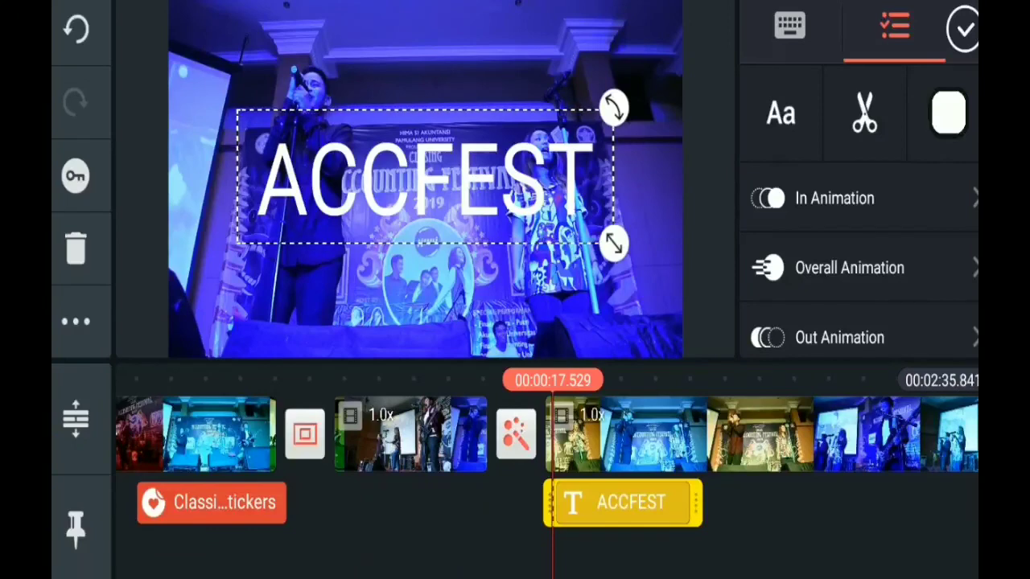
# Give the ACCFEST text a Slide Right entrance animation
pyautogui.click(835, 198)
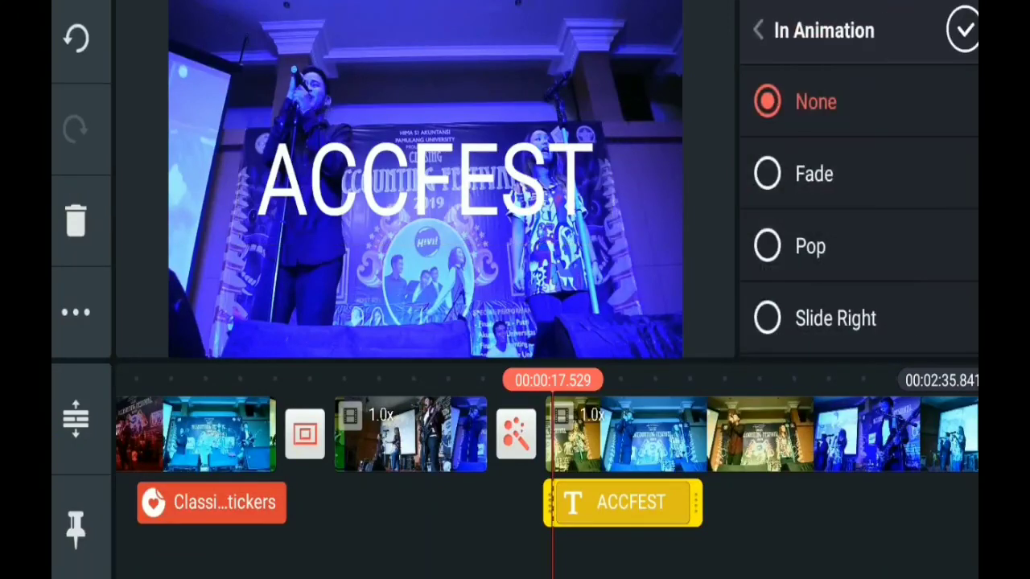
pyautogui.click(758, 30)
pyautogui.click(835, 198)
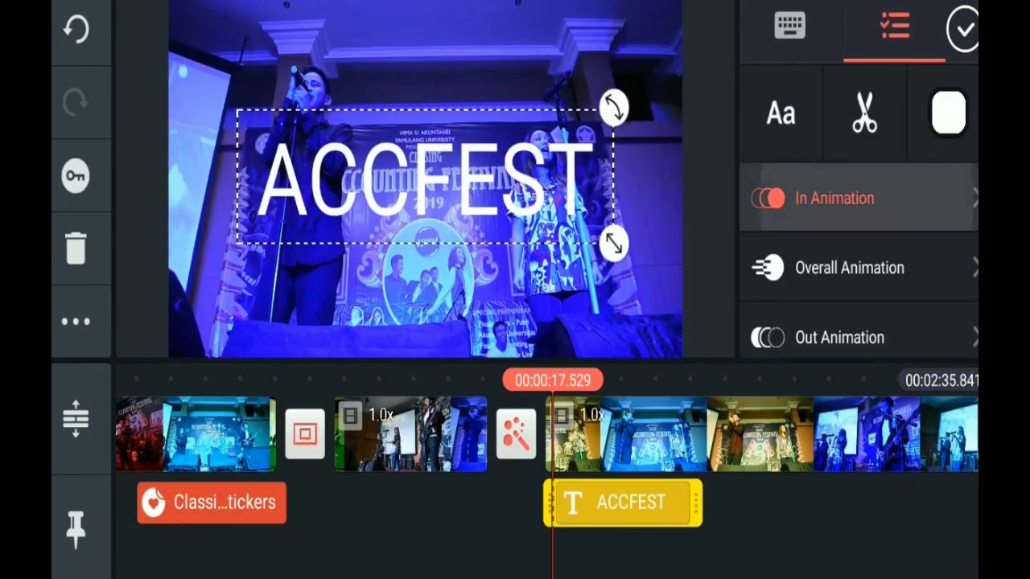
pyautogui.click(815, 173)
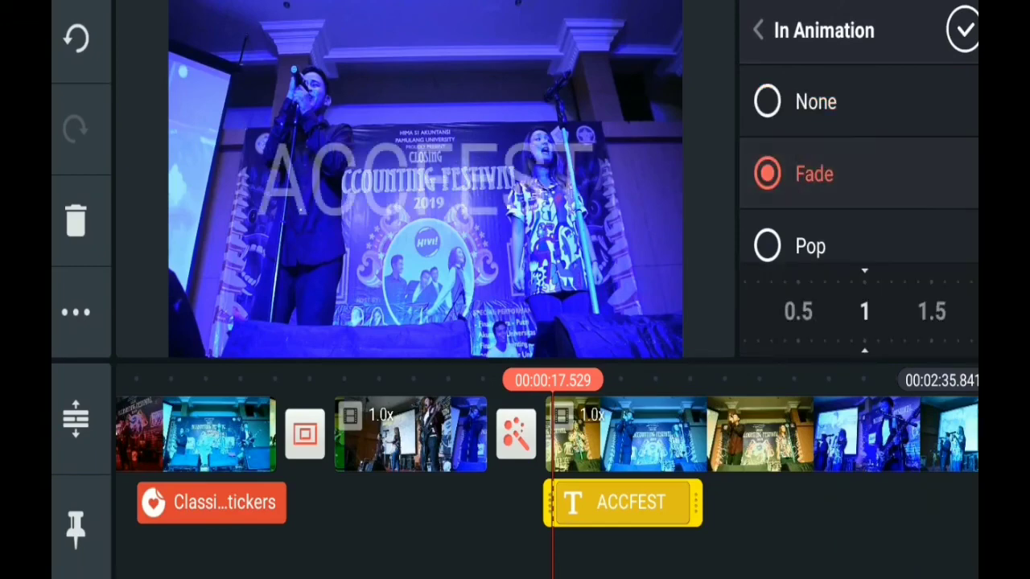
pyautogui.click(811, 242)
pyautogui.moveTo(810, 228); pyautogui.dragTo(811, 114)
pyautogui.click(835, 186)
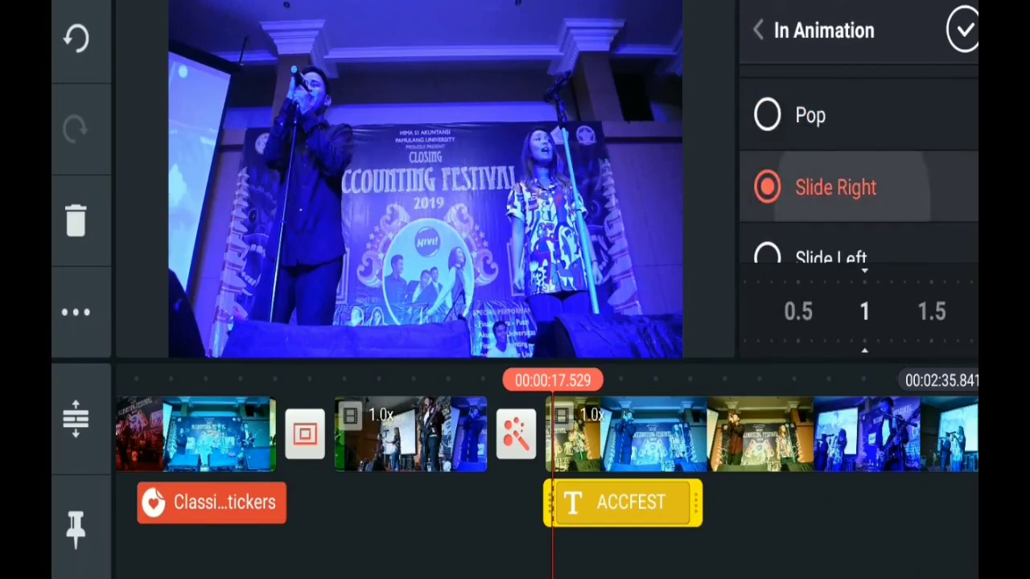
pyautogui.click(758, 29)
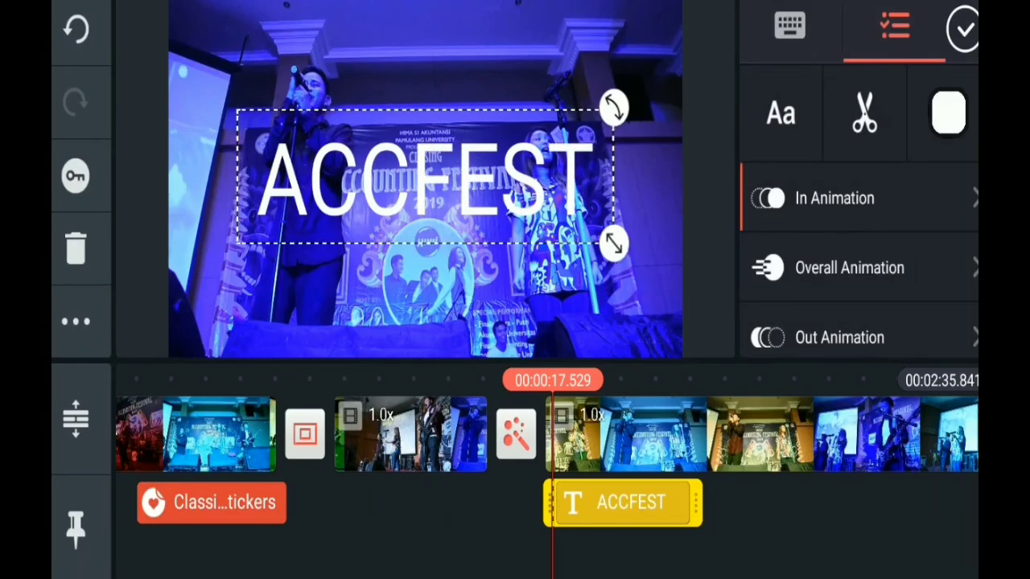
# Set the ACCFEST overall animation to Flicker and its exit to Slide Left
pyautogui.moveTo(853, 322); pyautogui.dragTo(853, 197)
pyautogui.click(849, 142)
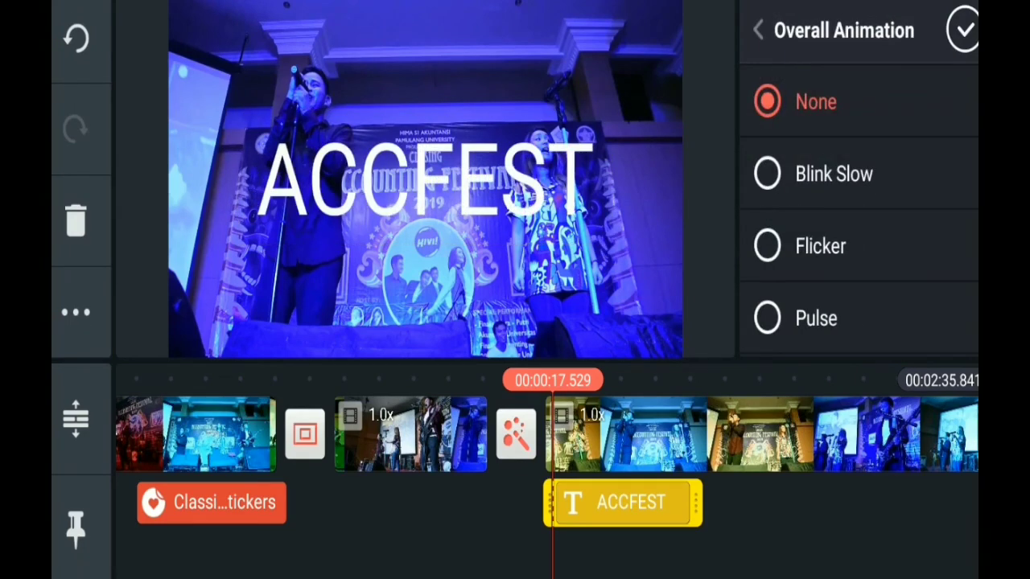
pyautogui.click(820, 247)
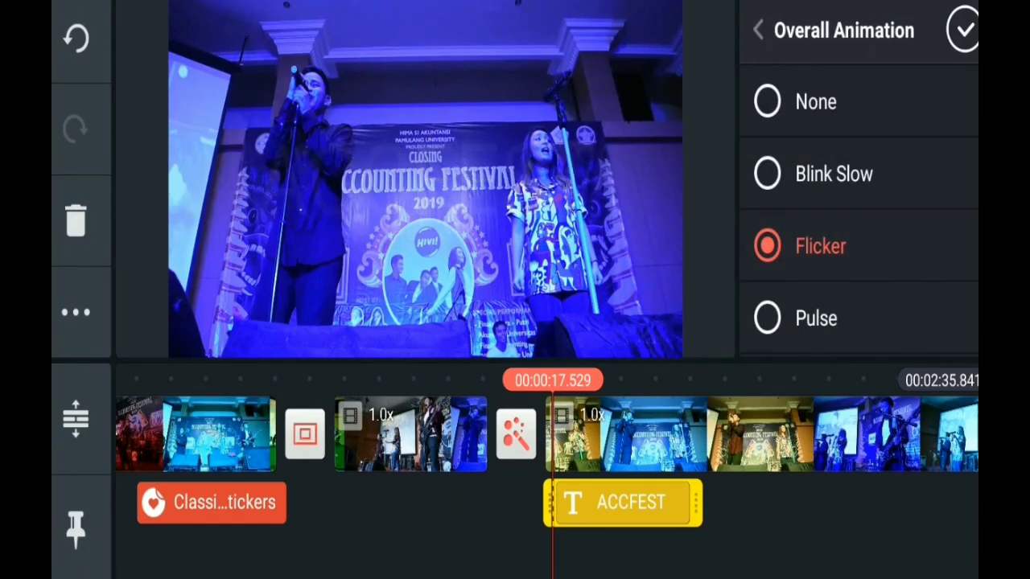
pyautogui.click(759, 30)
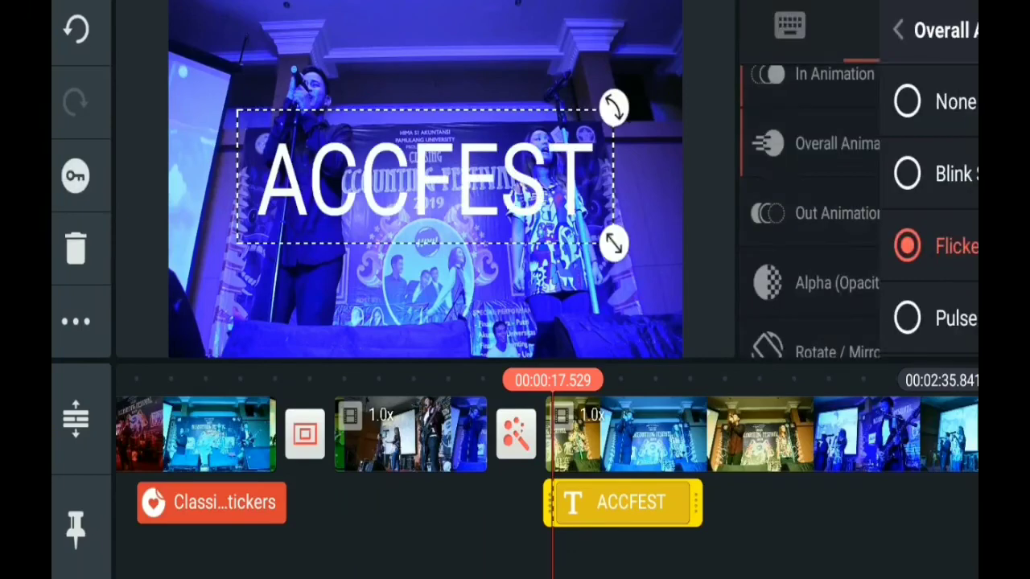
pyautogui.moveTo(853, 322); pyautogui.dragTo(853, 217)
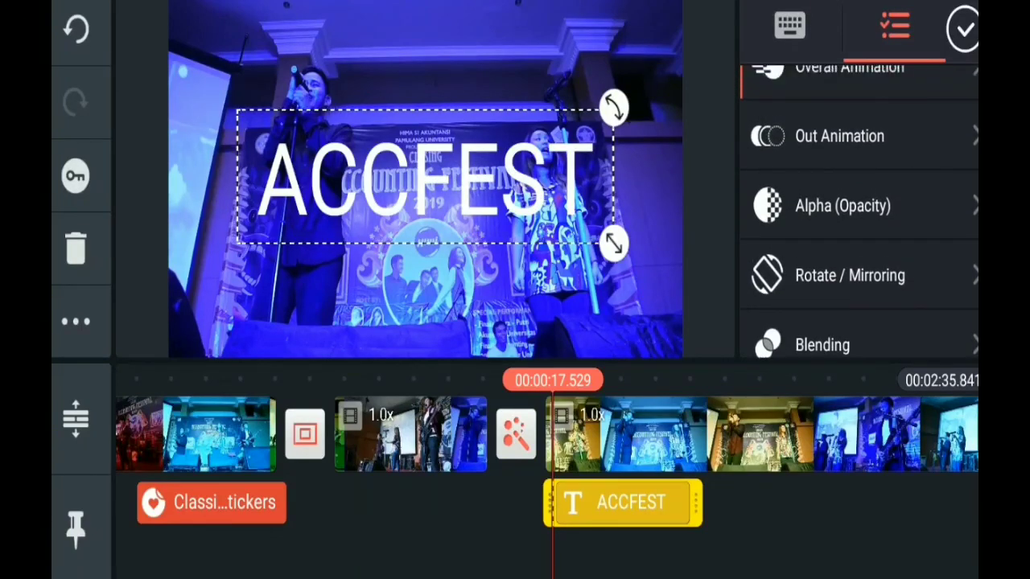
pyautogui.click(839, 133)
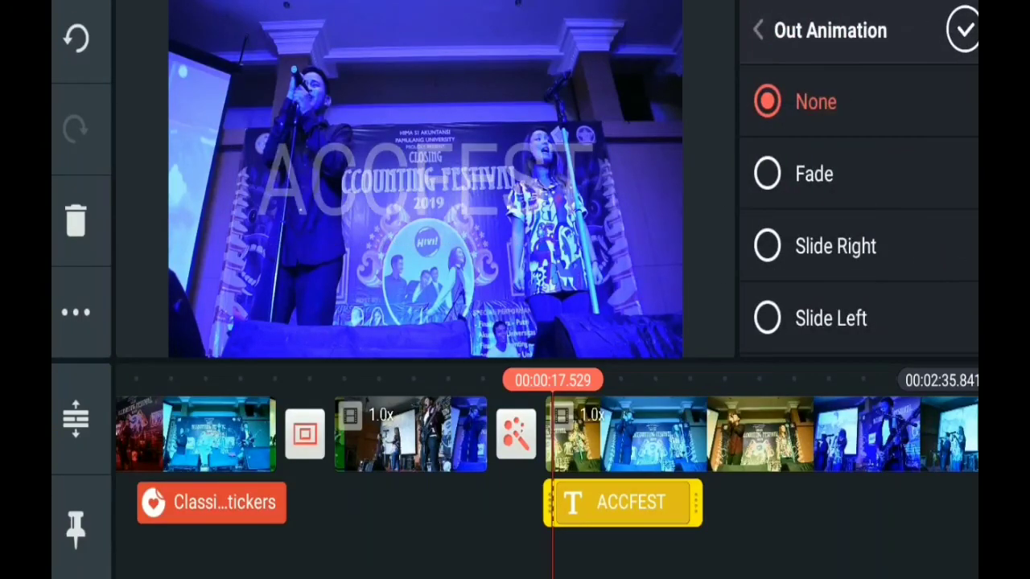
pyautogui.click(831, 318)
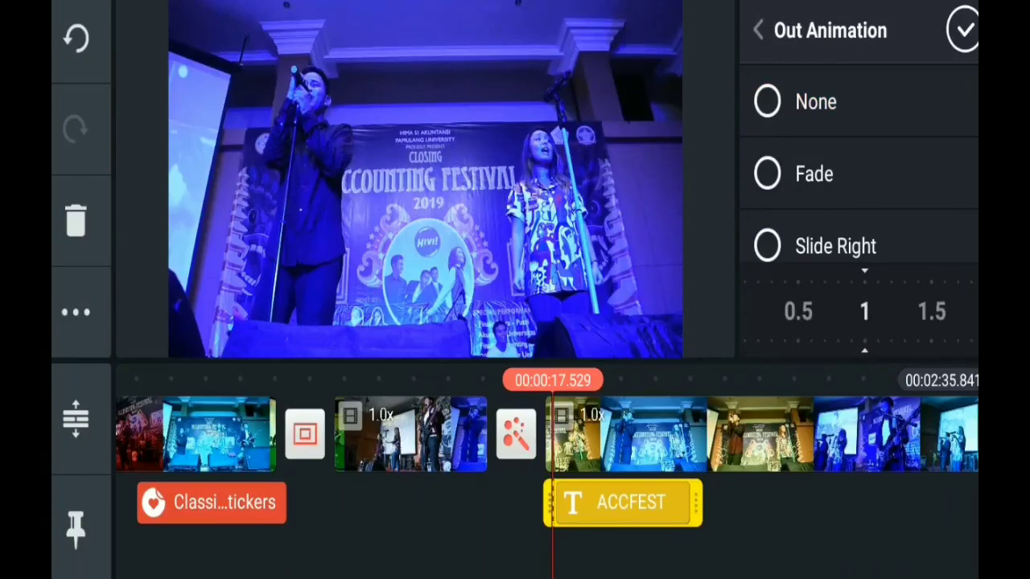
pyautogui.click(759, 30)
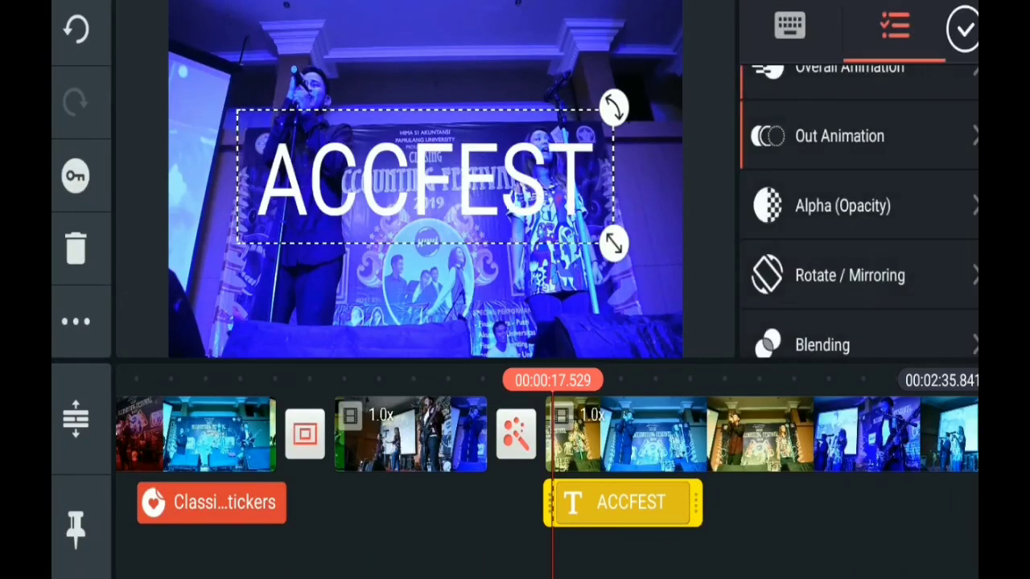
pyautogui.scroll(-3, 859, 210)
pyautogui.scroll(2, 859, 209)
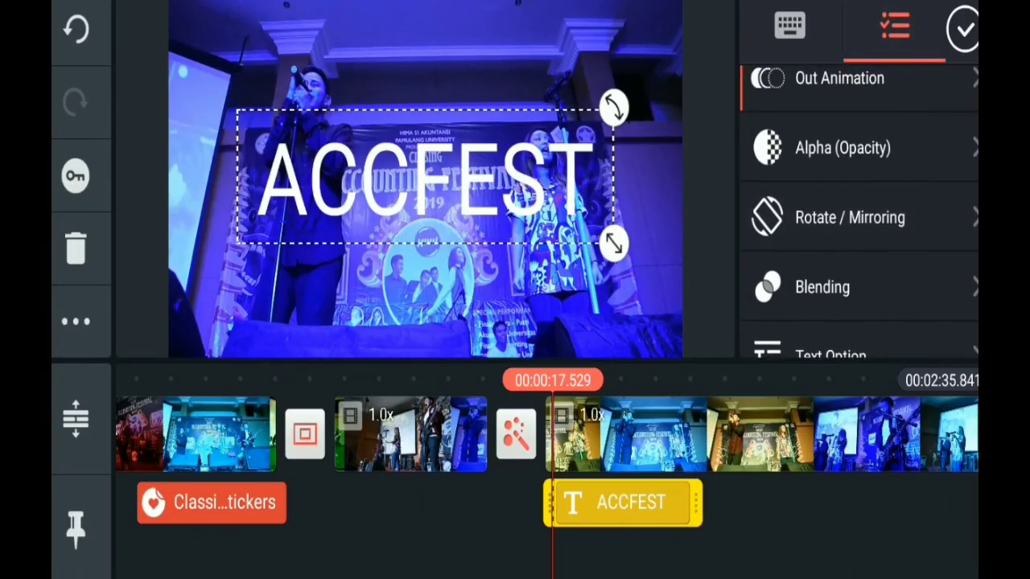
# Mirror the ACCFEST text horizontally, then flip it back to normal
pyautogui.click(850, 218)
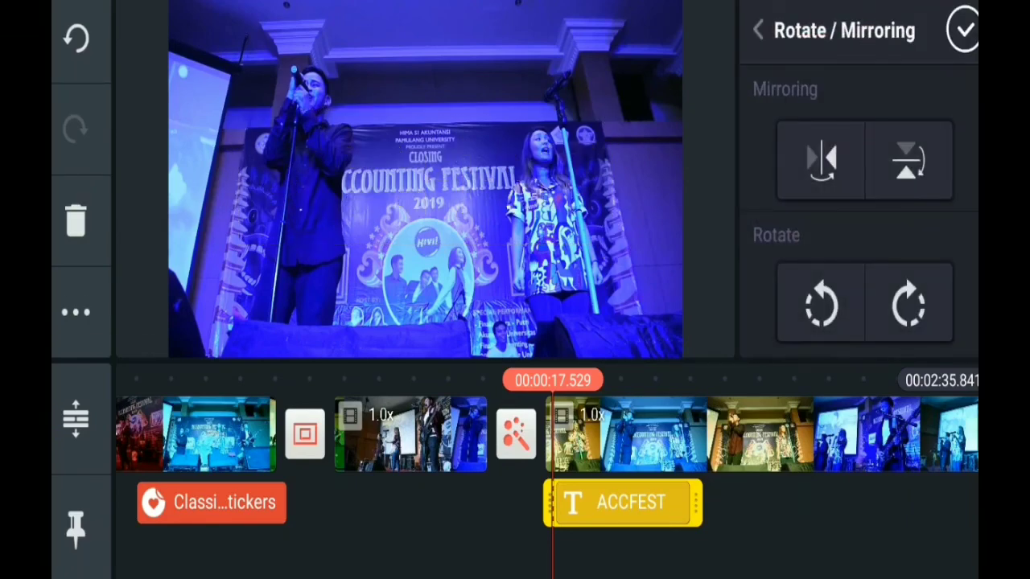
pyautogui.click(908, 303)
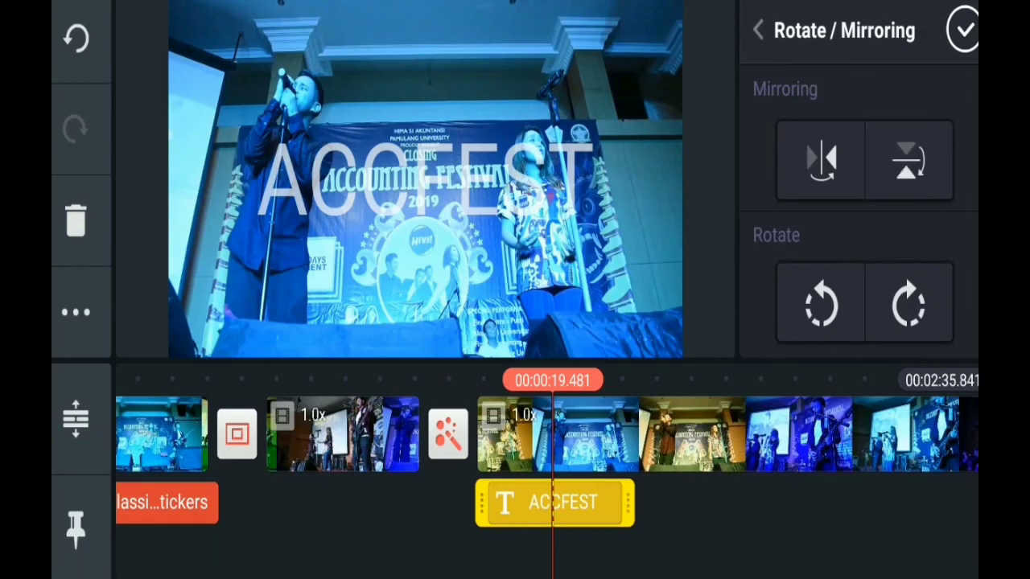
pyautogui.click(821, 160)
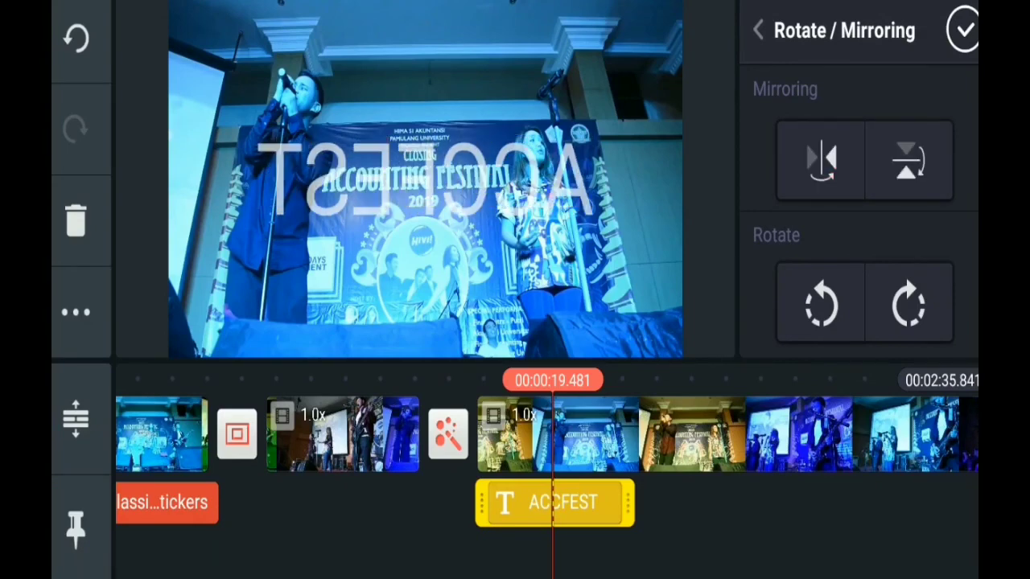
pyautogui.click(821, 159)
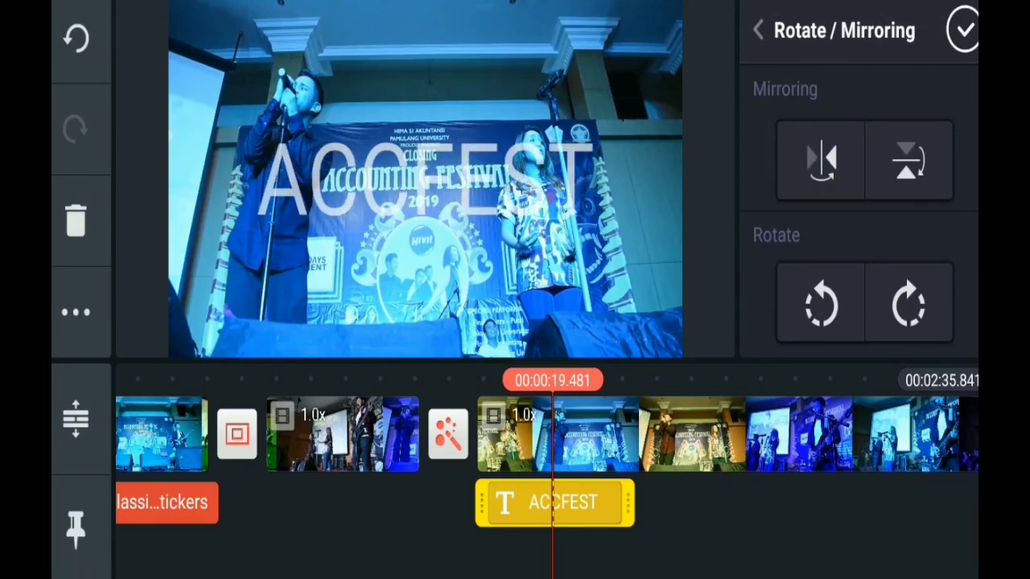
pyautogui.click(963, 30)
# Preview the Darken, Lighten, Hard Light and Screen blends on the ACCFEST text
pyautogui.scroll(-2, 853, 201)
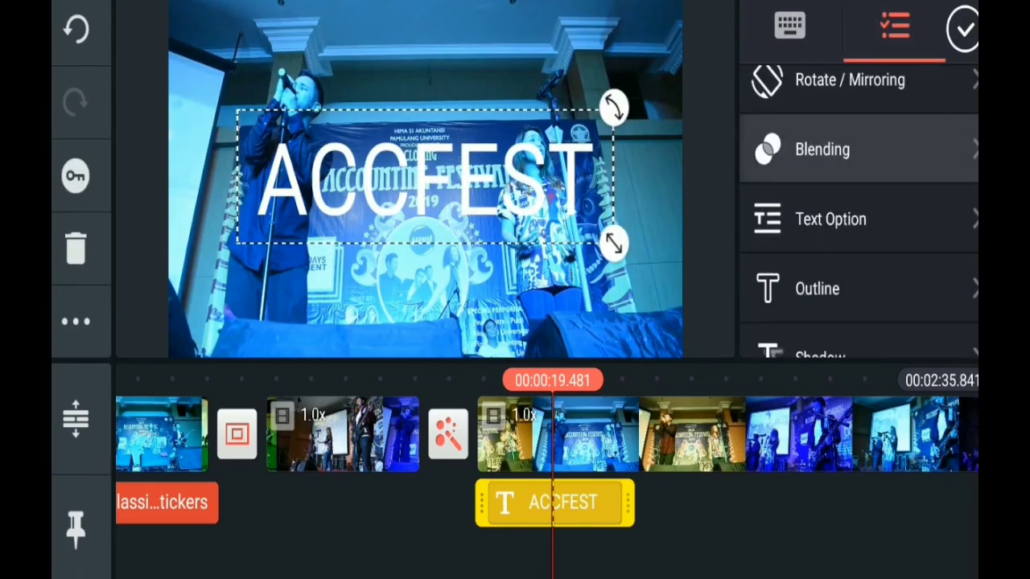
pyautogui.click(828, 152)
pyautogui.scroll(-2, 859, 274)
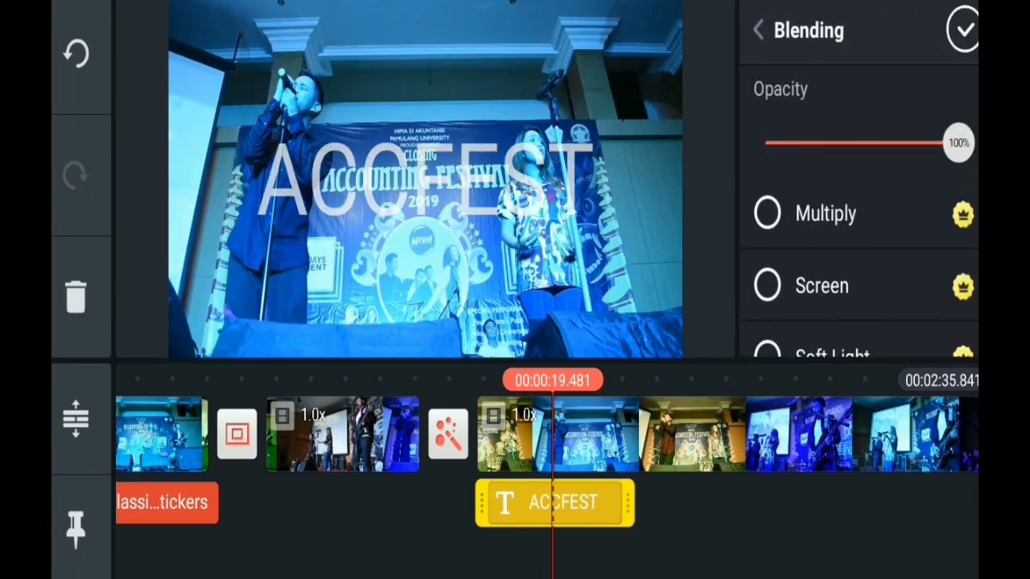
pyautogui.scroll(1, 859, 273)
pyautogui.scroll(-4, 859, 273)
pyautogui.click(822, 250)
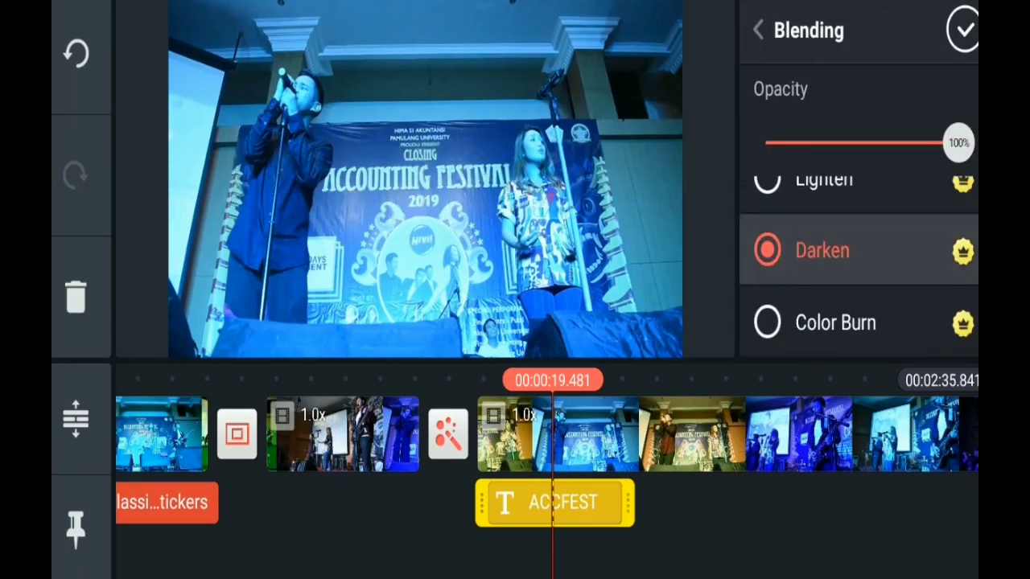
pyautogui.scroll(1, 860, 266)
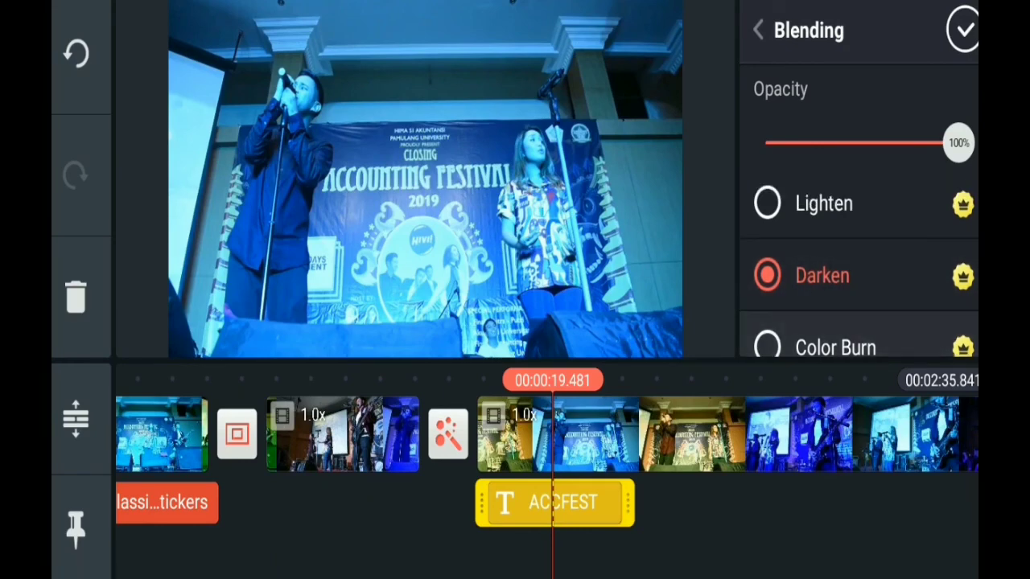
pyautogui.click(824, 202)
pyautogui.scroll(1, 860, 265)
pyautogui.click(836, 232)
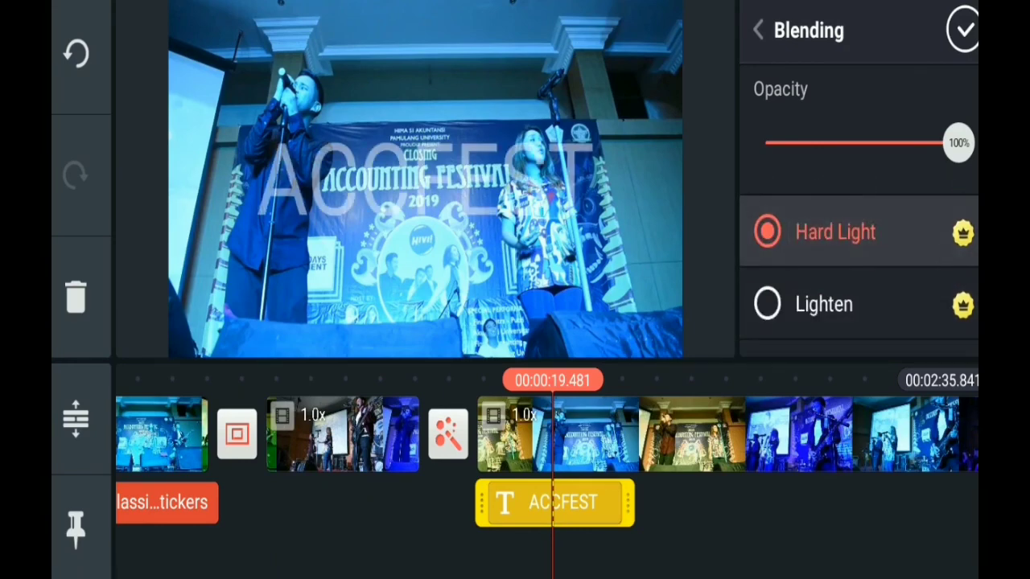
pyautogui.scroll(1, 860, 266)
pyautogui.click(821, 184)
# After trying Multiply, blend the ACCFEST text with Overlay at about 11% opacity
pyautogui.scroll(1, 860, 265)
pyautogui.scroll(1, 859, 265)
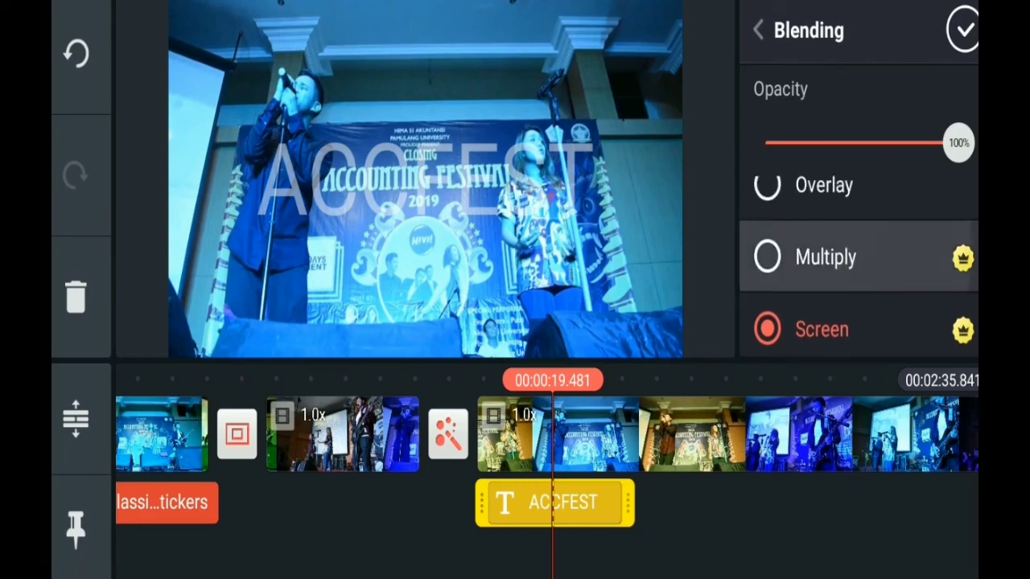
pyautogui.click(826, 257)
pyautogui.scroll(1, 859, 265)
pyautogui.click(824, 232)
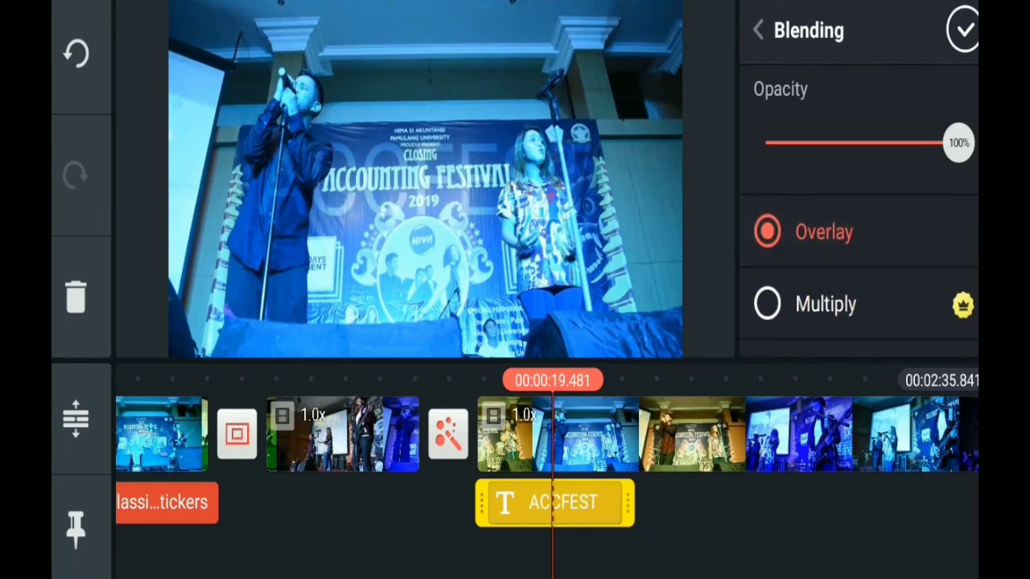
pyautogui.moveTo(958, 143)
pyautogui.mouseDown()
pyautogui.moveTo(788, 143)
pyautogui.moveTo(958, 143)
pyautogui.mouseUp()
pyautogui.click(963, 30)
# Close the ACCFEST text options and show the layer types available to add
pyautogui.scroll(-3, 859, 177)
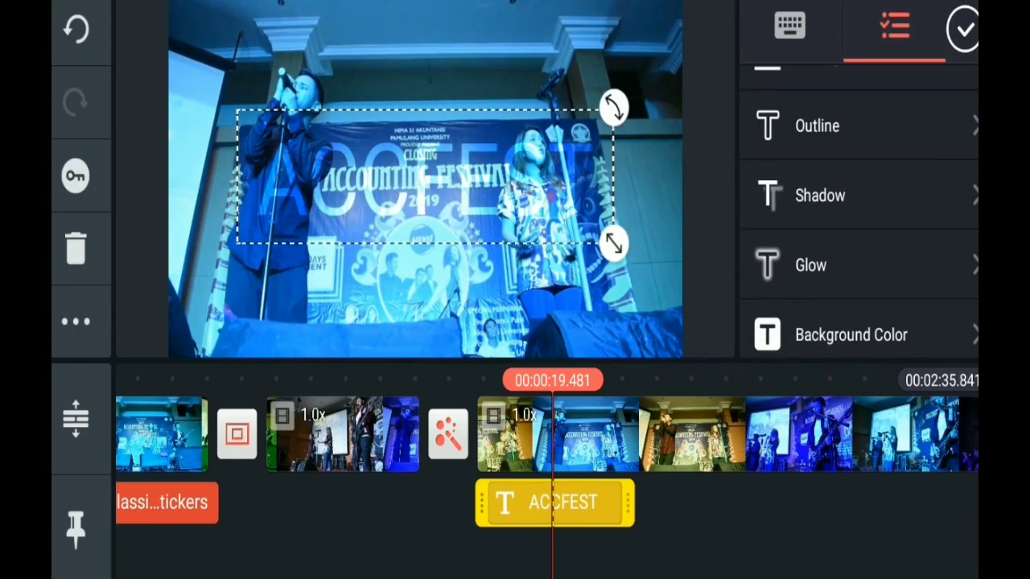
pyautogui.scroll(-2, 858, 177)
pyautogui.scroll(2, 858, 209)
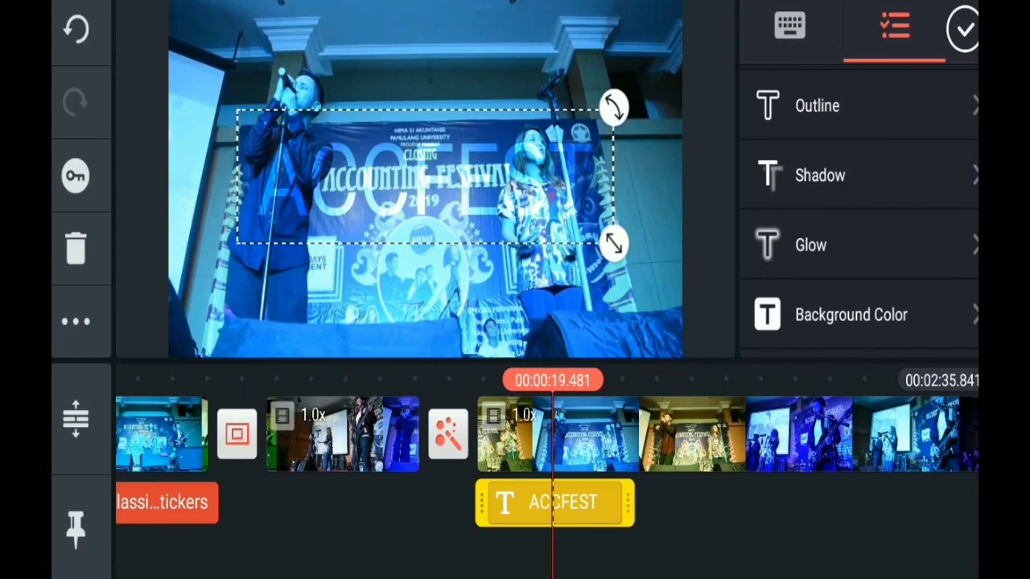
pyautogui.scroll(2, 859, 210)
pyautogui.scroll(3, 859, 209)
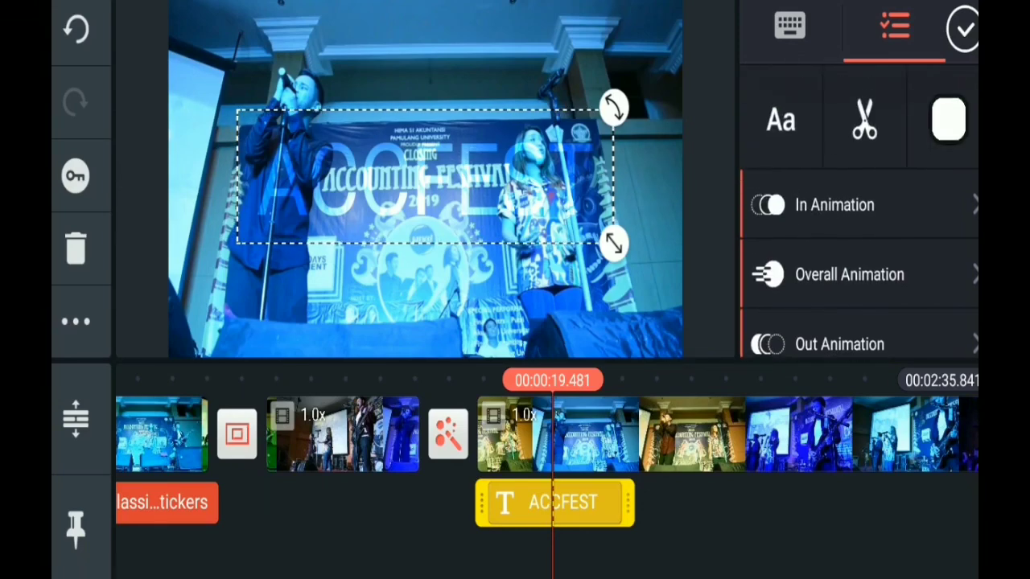
pyautogui.click(963, 30)
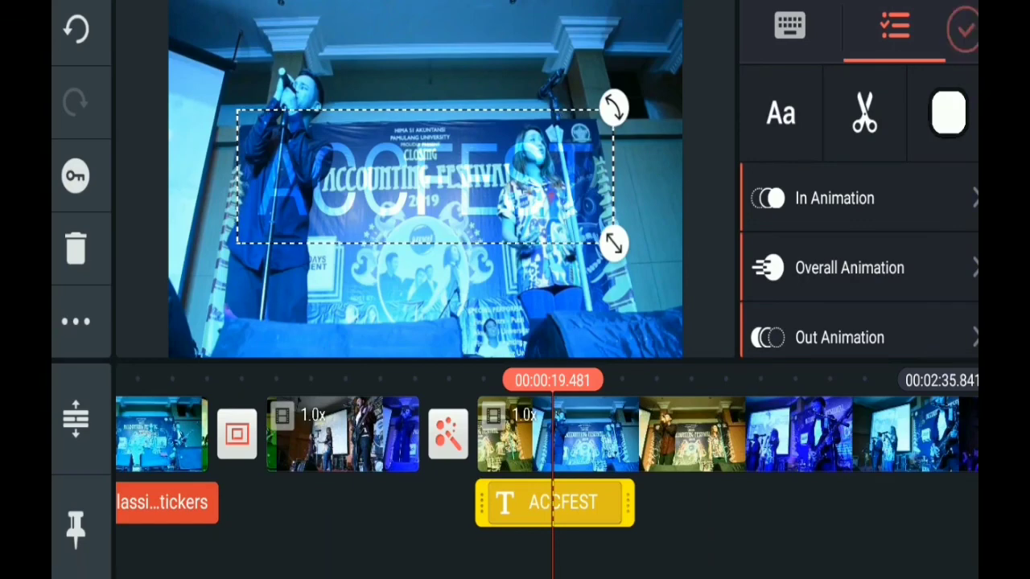
pyautogui.click(796, 174)
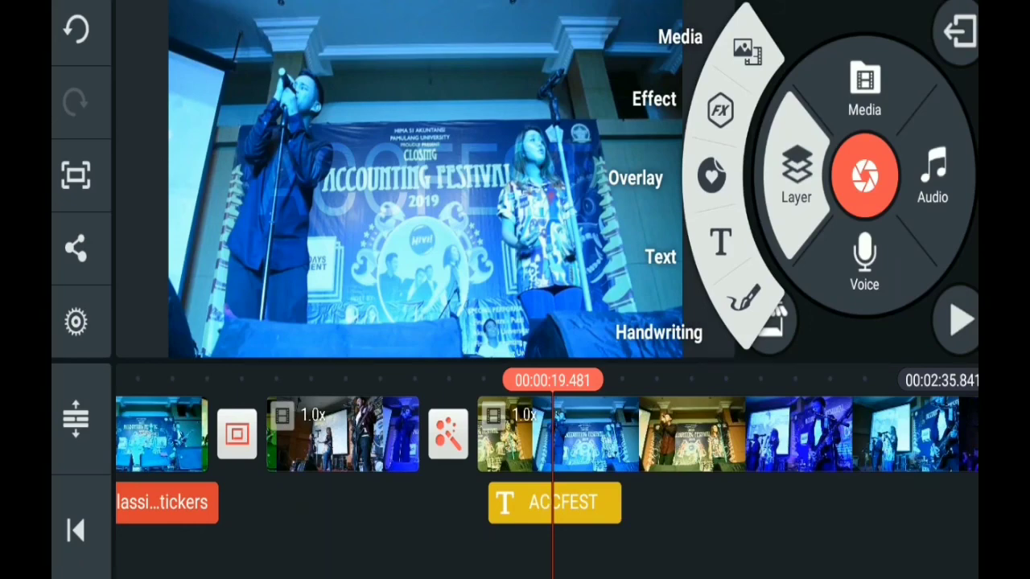
# Allow microphone access for Voice, then close the Ready to Record panel without recording
pyautogui.click(796, 173)
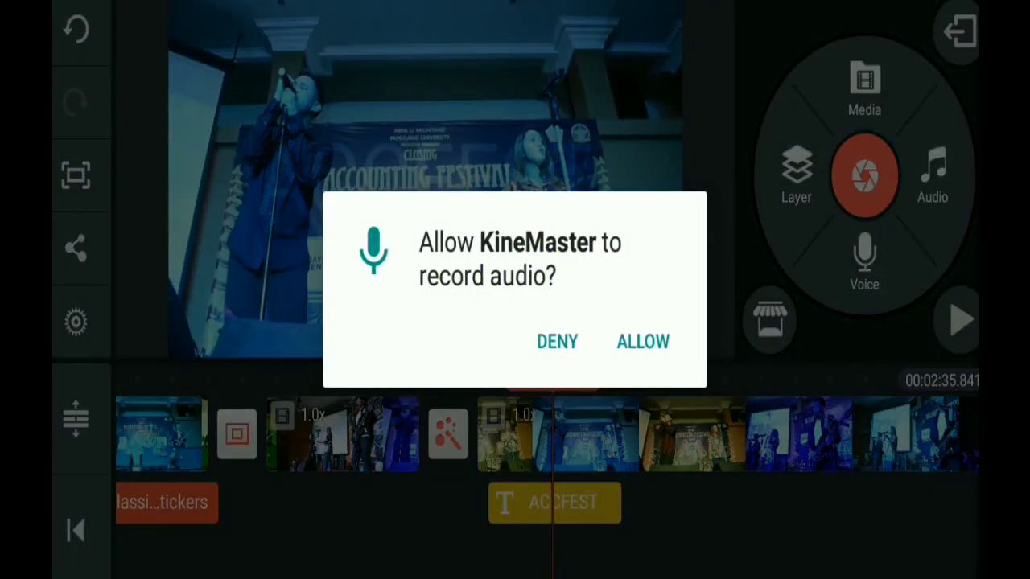
pyautogui.click(643, 341)
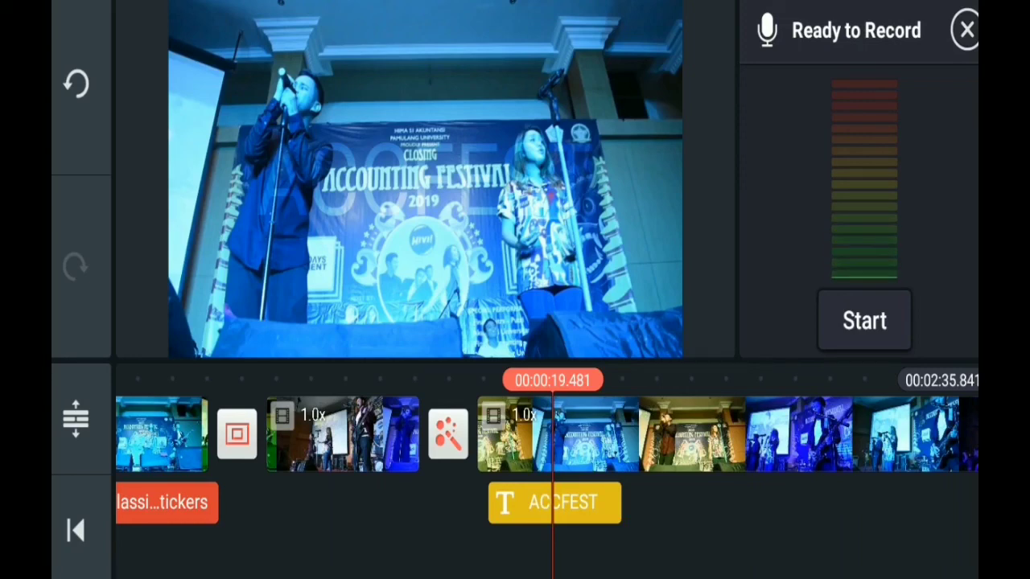
pyautogui.click(967, 30)
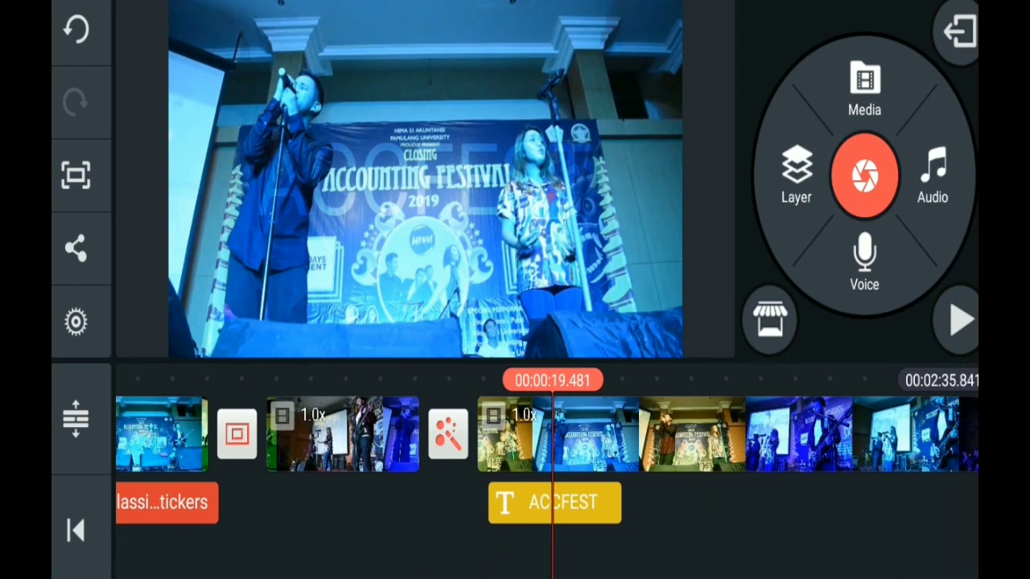
# Browse the audio library's sound effects, music assets and on-device Songs
pyautogui.click(933, 173)
pyautogui.scroll(-1, 620, 217)
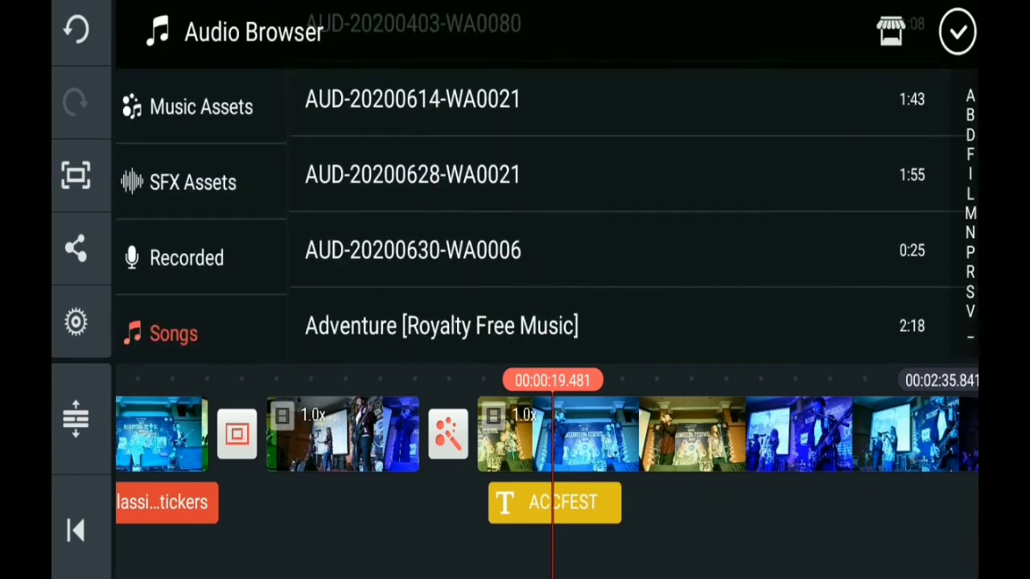
pyautogui.scroll(1, 619, 217)
pyautogui.click(192, 183)
pyautogui.click(201, 107)
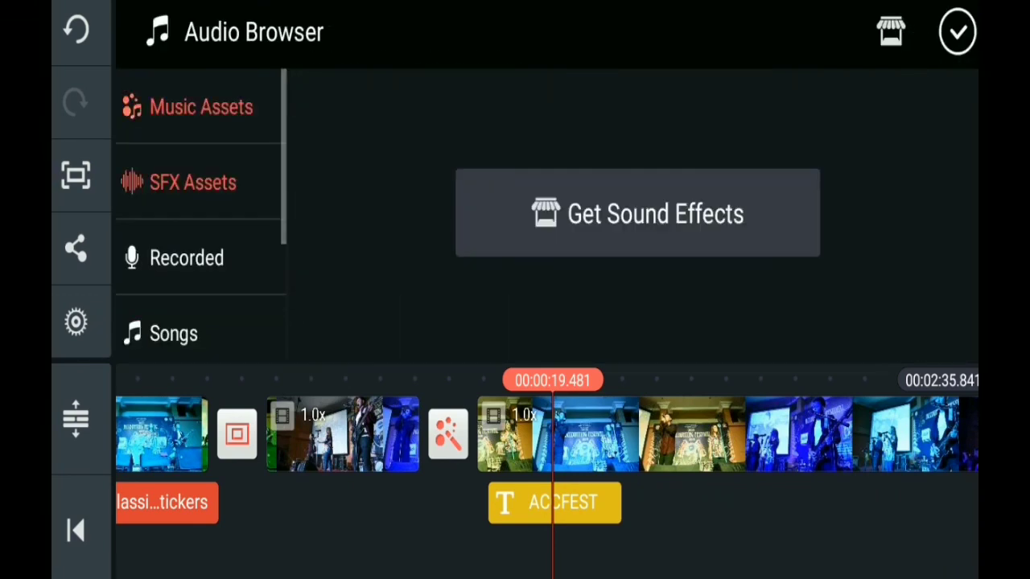
pyautogui.click(174, 333)
pyautogui.scroll(-5, 620, 217)
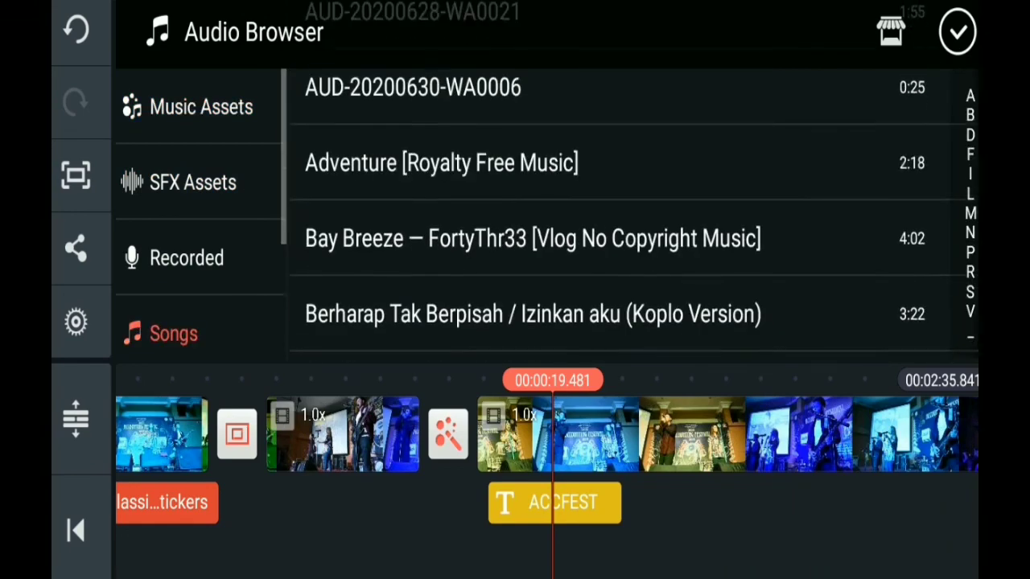
pyautogui.scroll(-6, 620, 217)
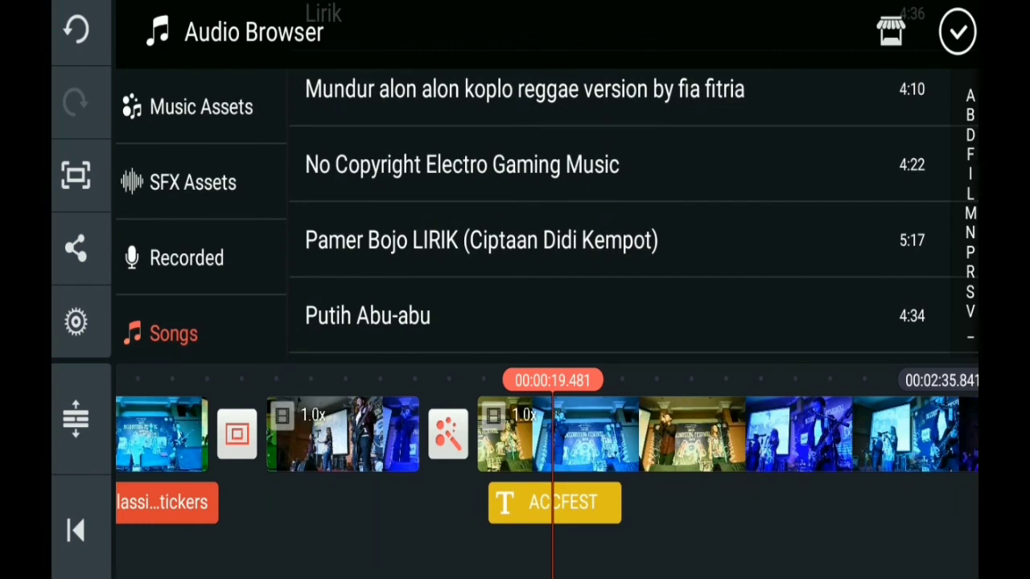
pyautogui.scroll(-2, 620, 217)
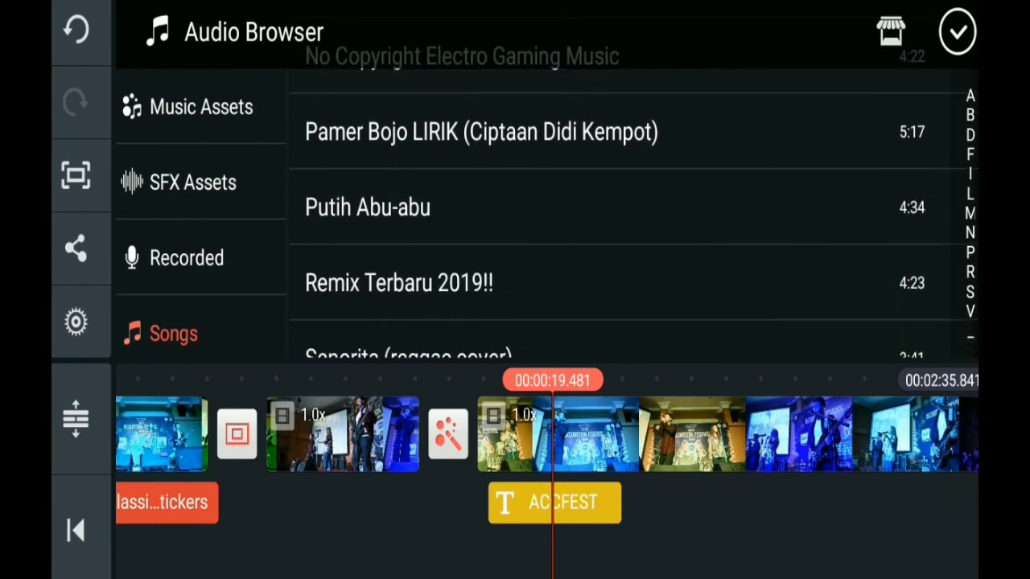
pyautogui.scroll(3, 620, 217)
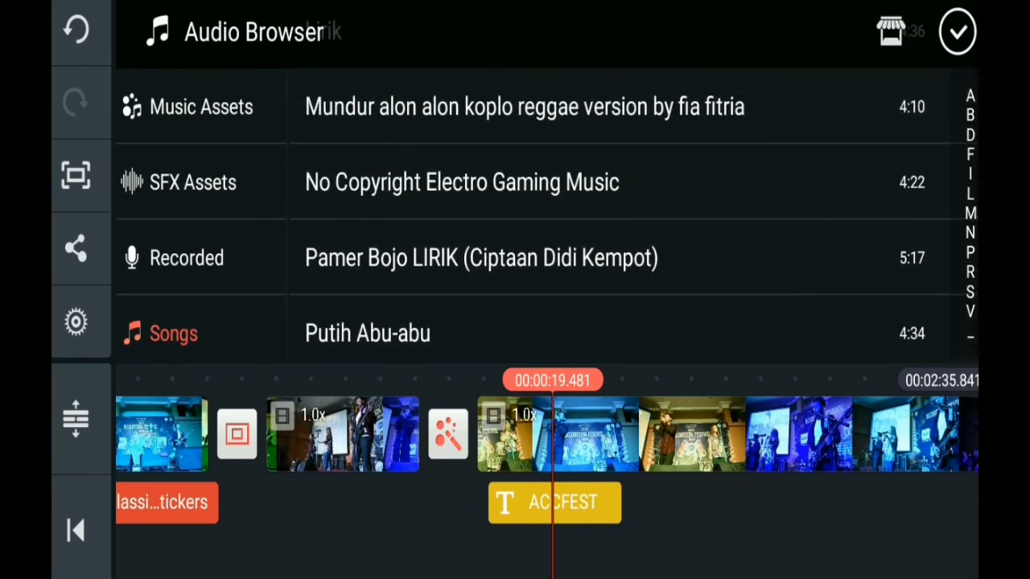
# Preview and add No Copyright Electro Gaming Music to the timeline as background music
pyautogui.click(462, 182)
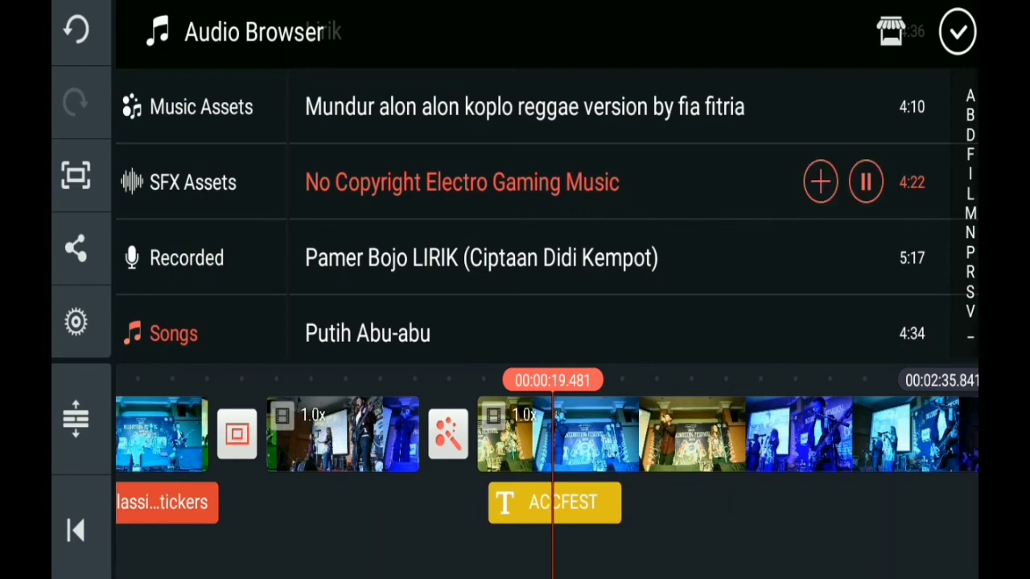
pyautogui.click(866, 181)
pyautogui.click(820, 181)
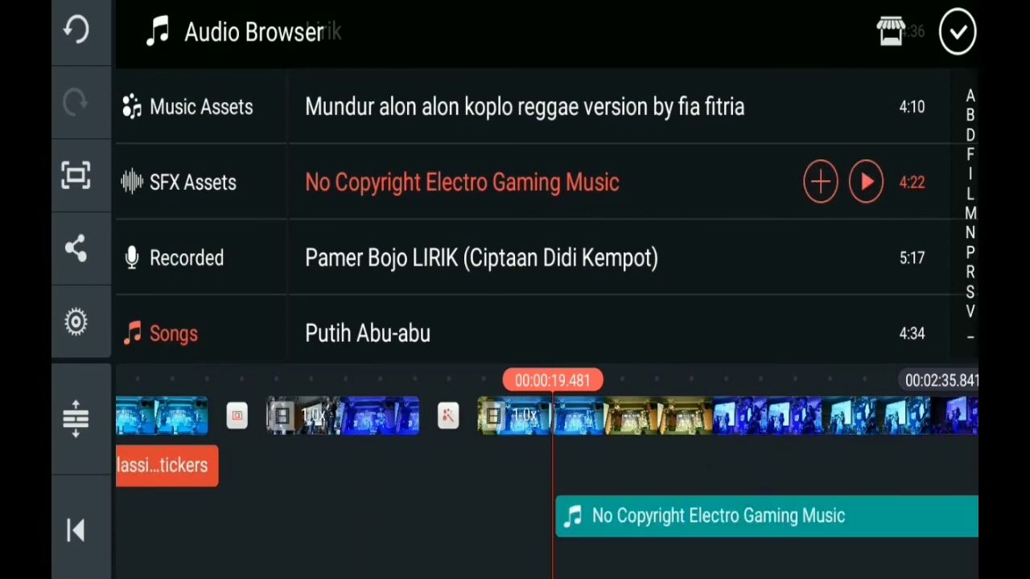
pyautogui.click(958, 32)
pyautogui.hscroll(5, 547, 450)
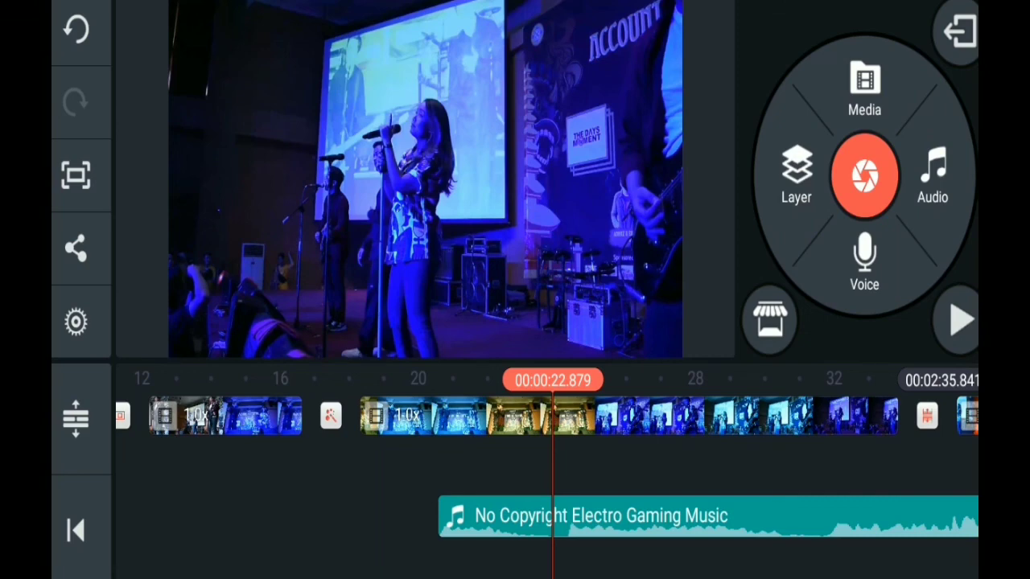
pyautogui.moveTo(643, 419); pyautogui.dragTo(587, 419)
pyautogui.moveTo(805, 418); pyautogui.dragTo(338, 418)
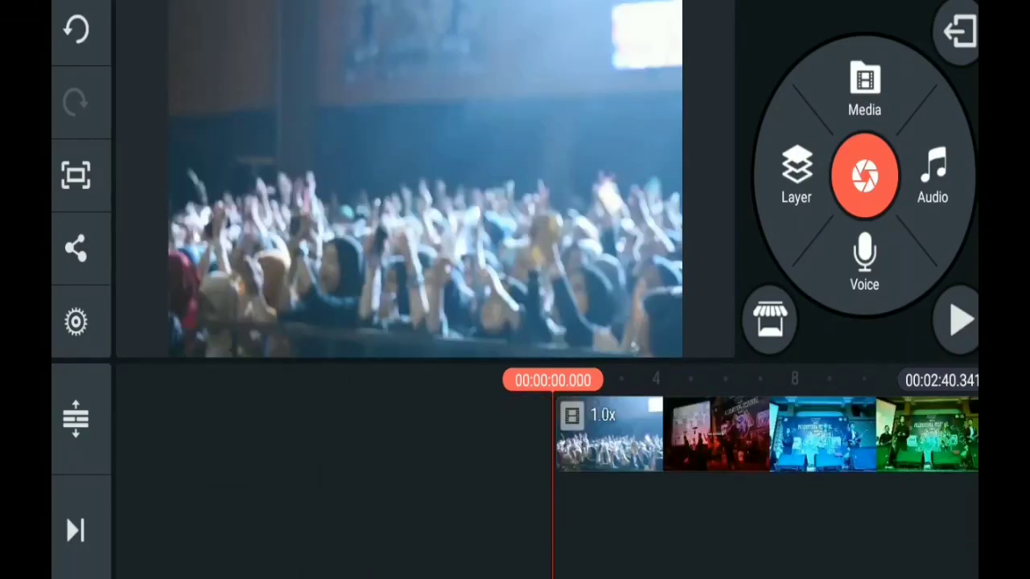
pyautogui.moveTo(724, 434); pyautogui.dragTo(579, 435)
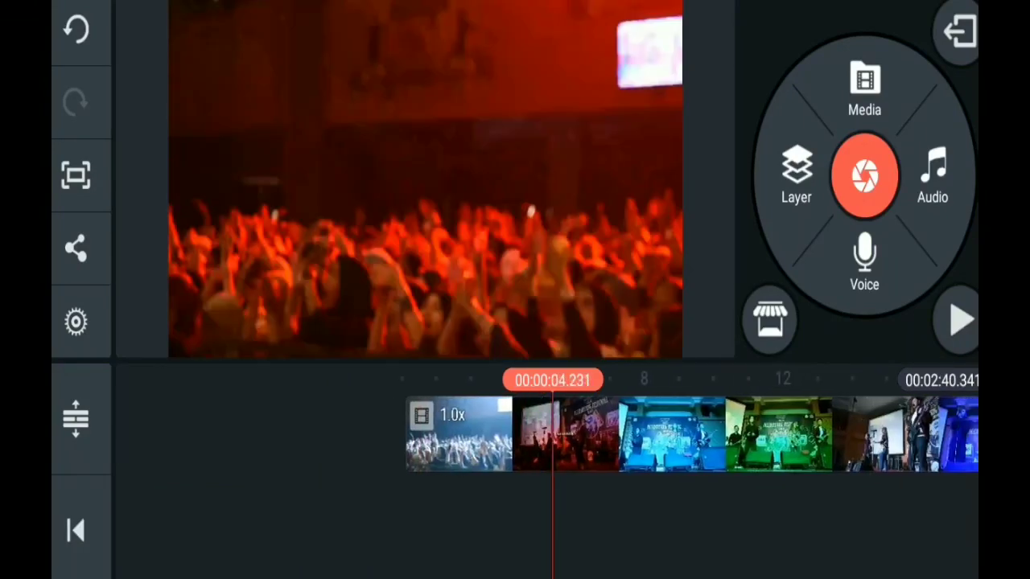
pyautogui.moveTo(805, 435); pyautogui.dragTo(523, 434)
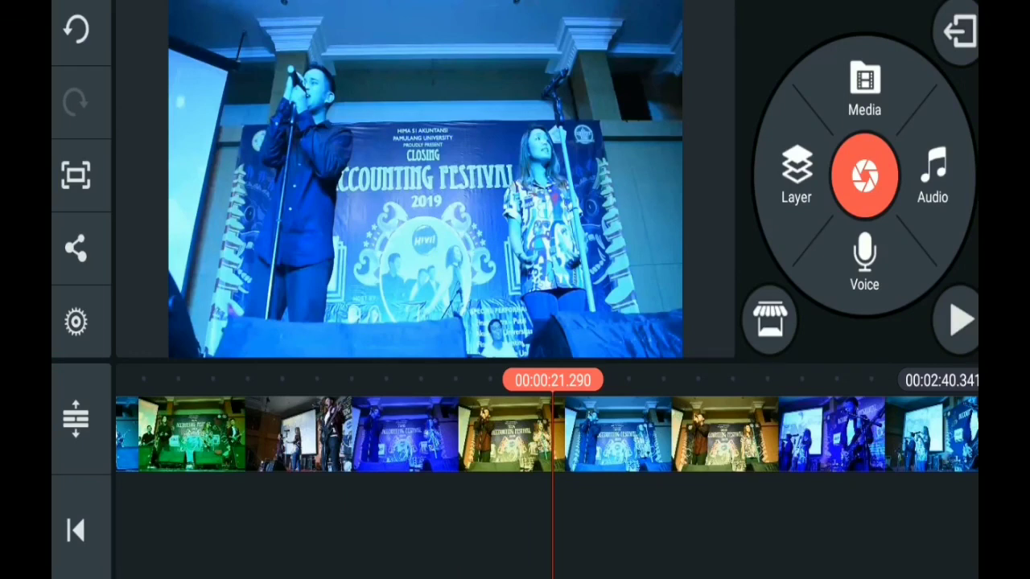
pyautogui.click(75, 248)
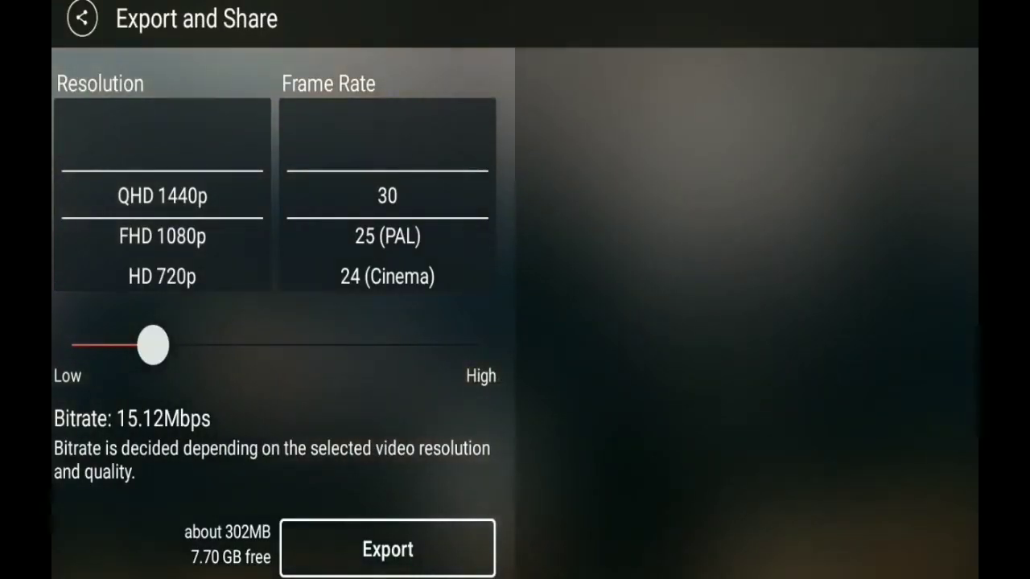
# Export at HD 720p, 30 fps, with the bitrate set to 5.36Mbps (about 107MB)
pyautogui.scroll(-2, 162, 195)
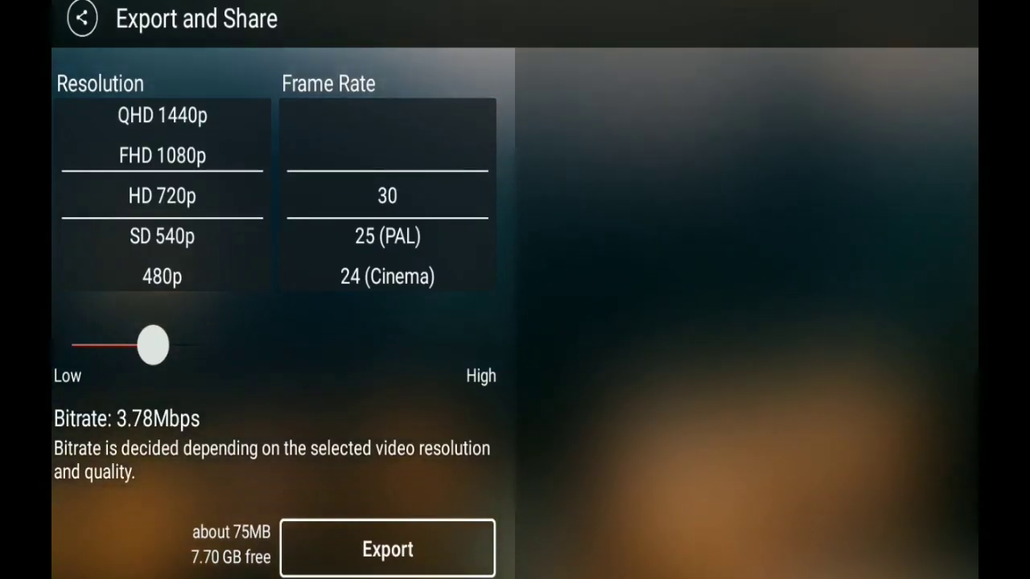
pyautogui.scroll(-2, 387, 195)
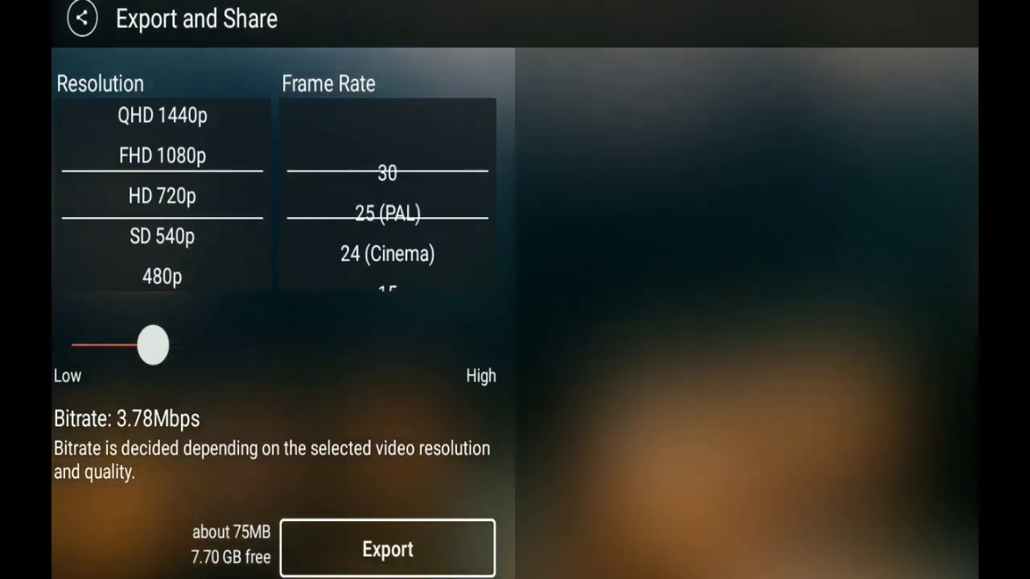
pyautogui.scroll(2, 387, 195)
pyautogui.scroll(-2, 387, 196)
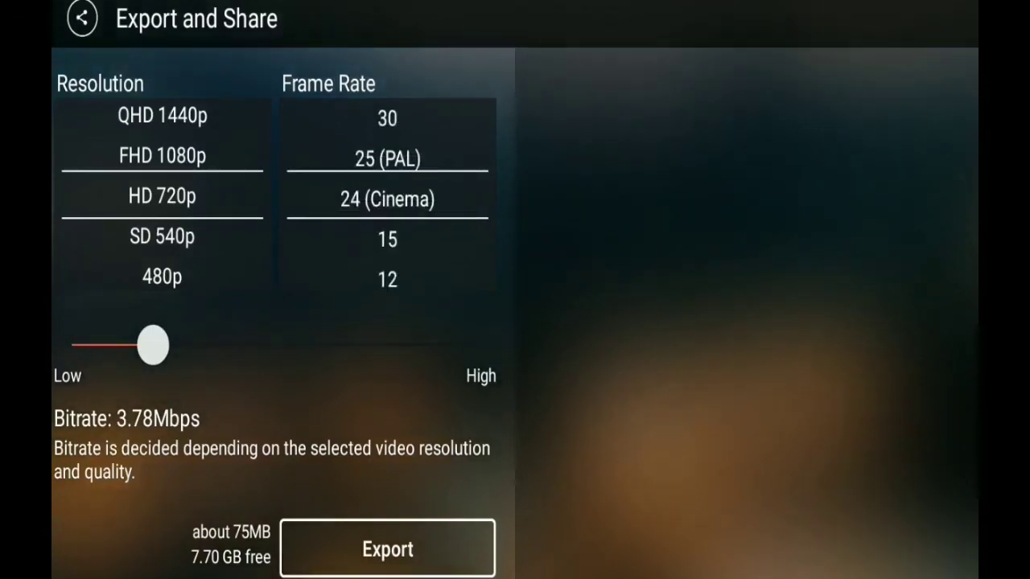
pyautogui.scroll(-1, 387, 196)
pyautogui.scroll(-1, 388, 196)
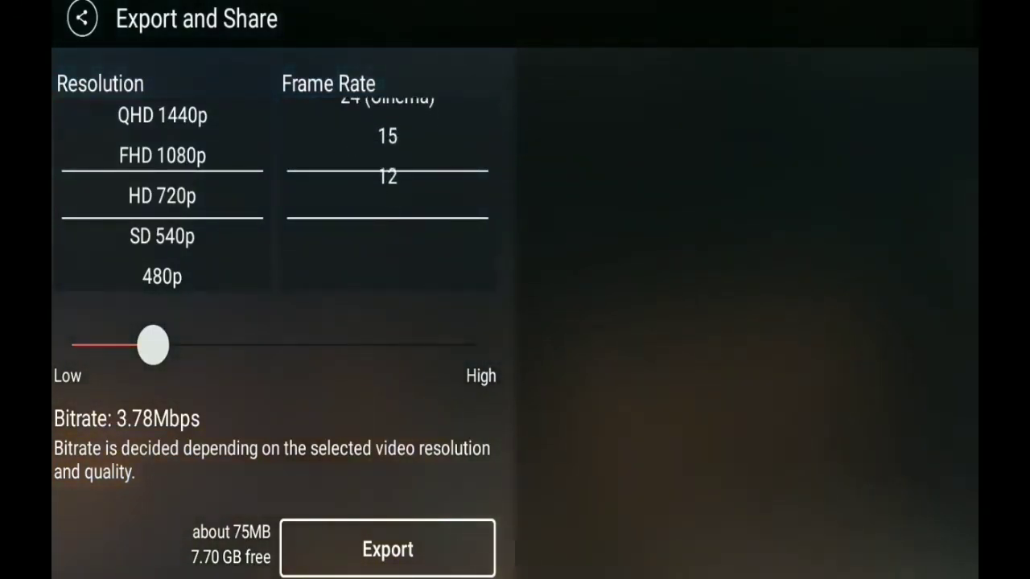
pyautogui.scroll(4, 387, 196)
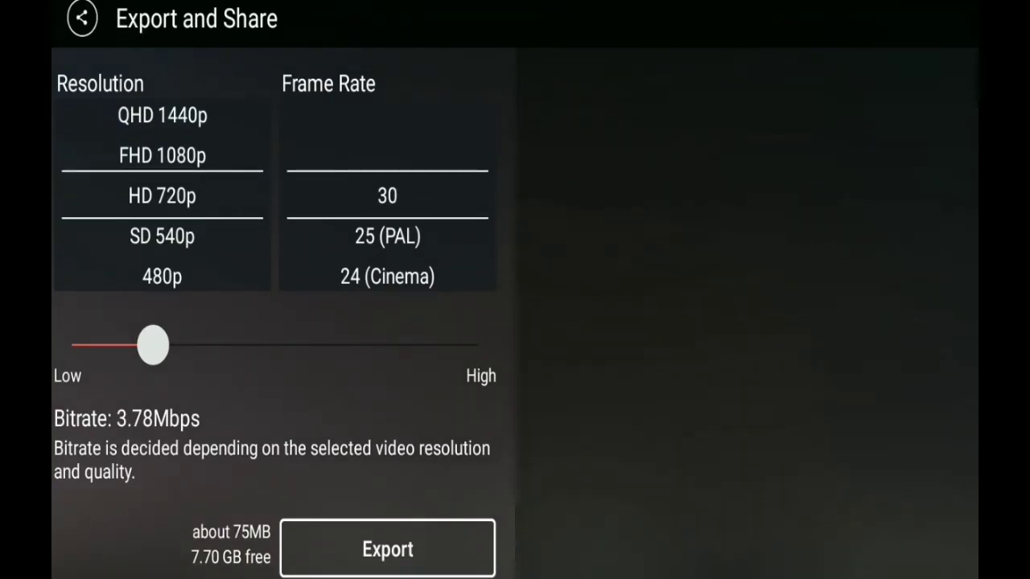
pyautogui.moveTo(153, 345); pyautogui.dragTo(478, 345)
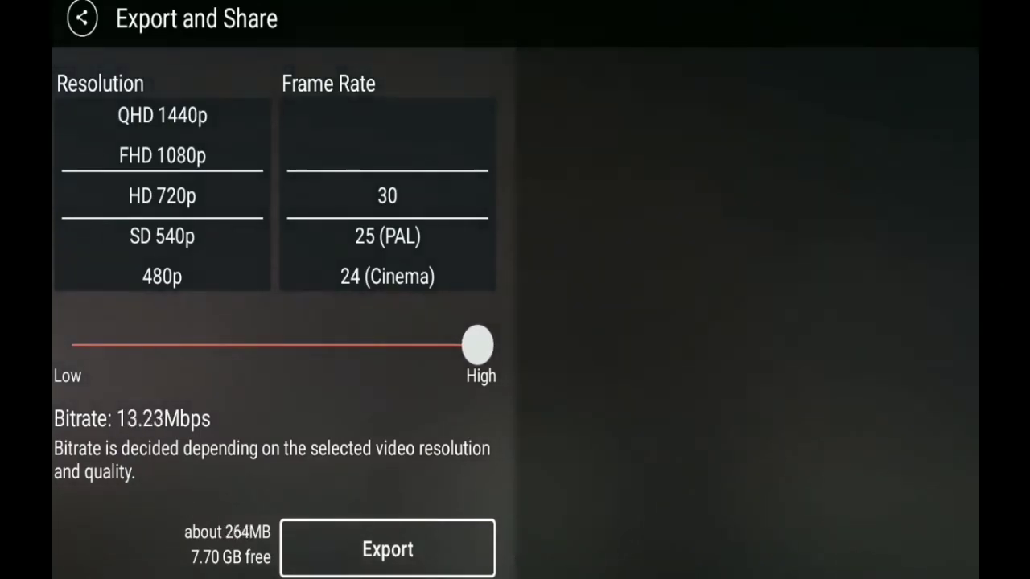
pyautogui.moveTo(478, 345); pyautogui.dragTo(207, 346)
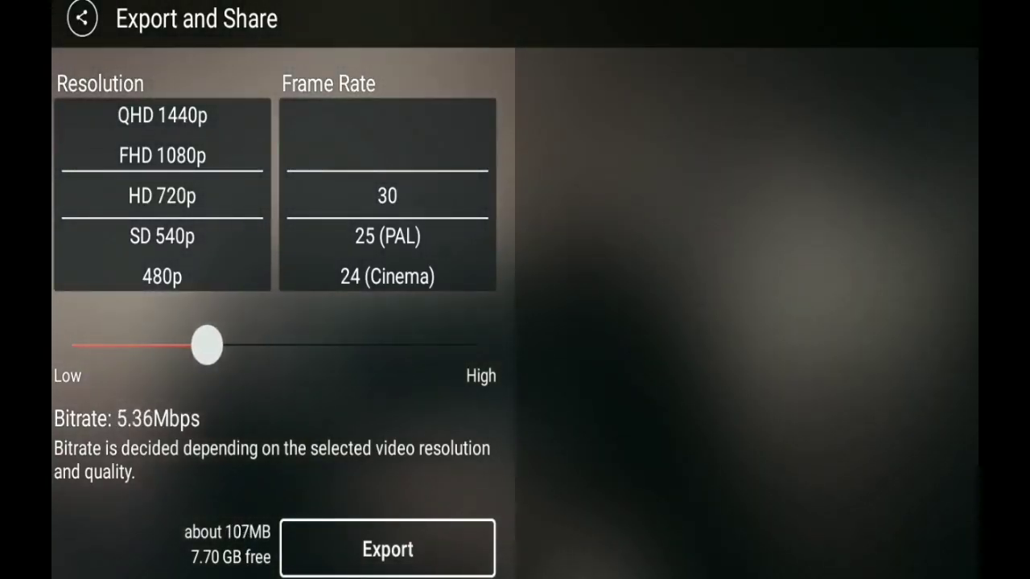